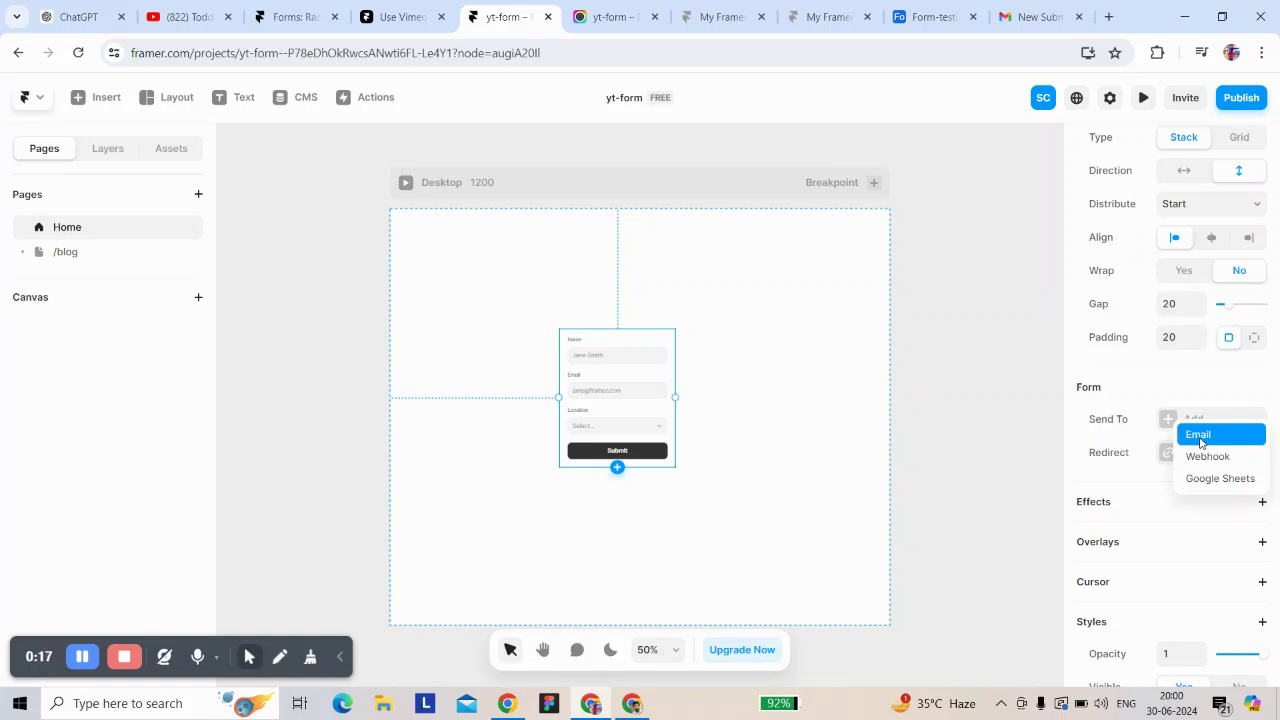
# Step: Check the monthly form submission usage in the site's Forms settings and return to the canvas
pyautogui.click(1096, 464)
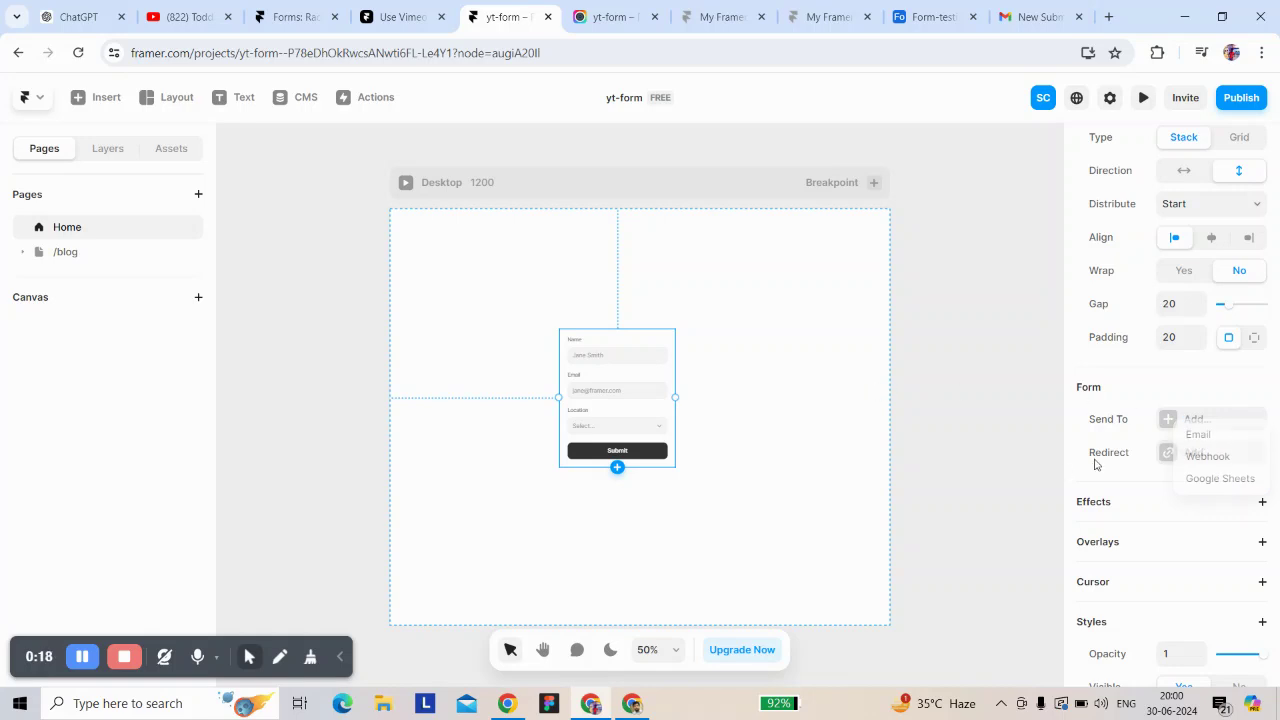
pyautogui.click(40, 98)
pyautogui.moveTo(200, 499)
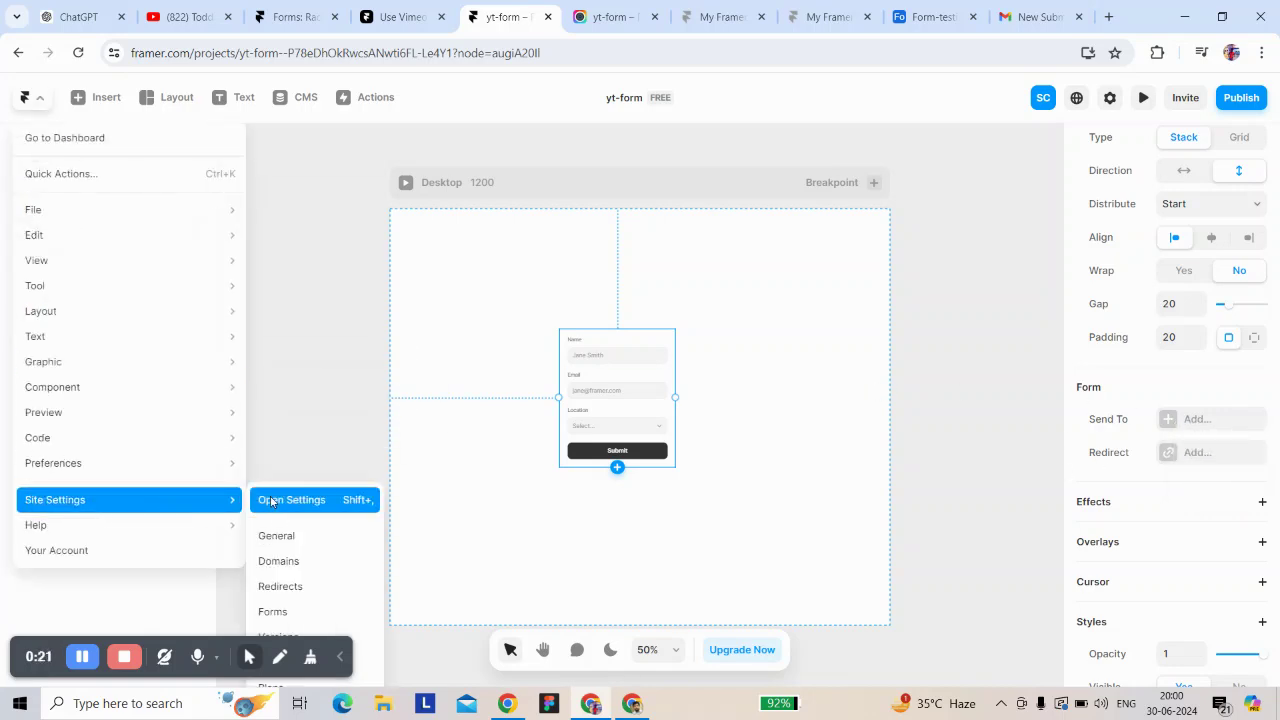
pyautogui.click(272, 501)
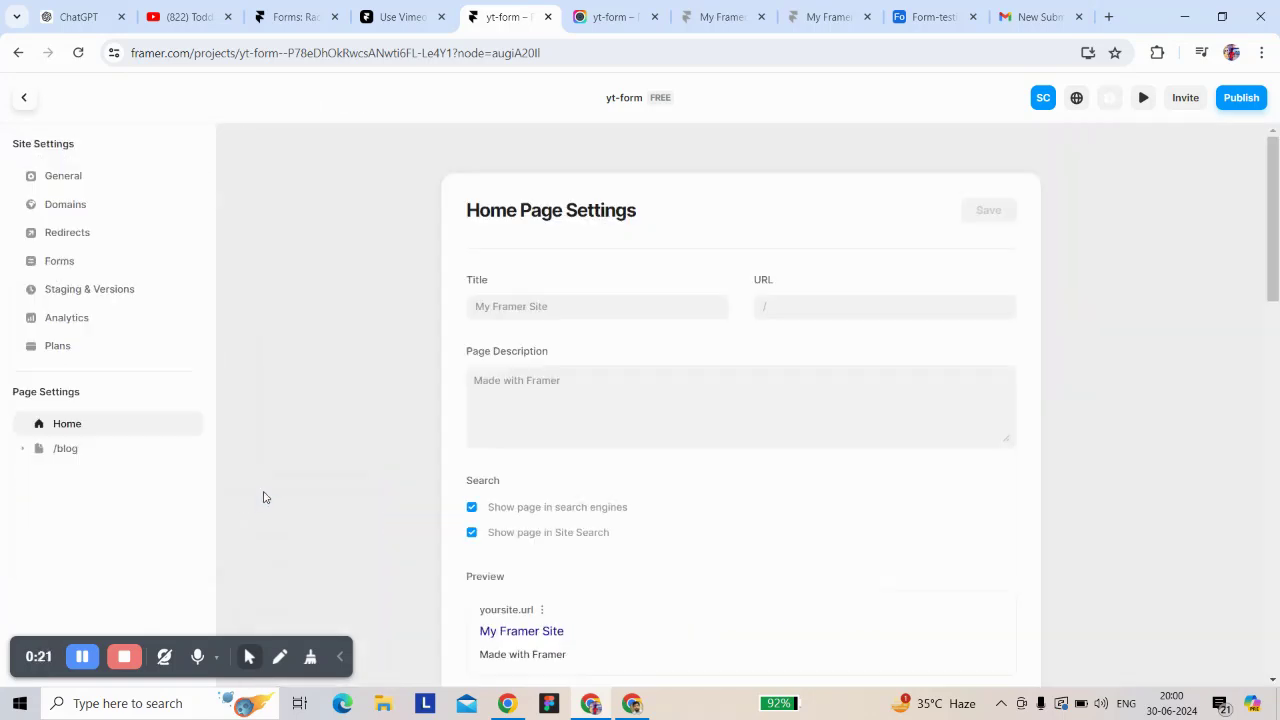
pyautogui.click(93, 265)
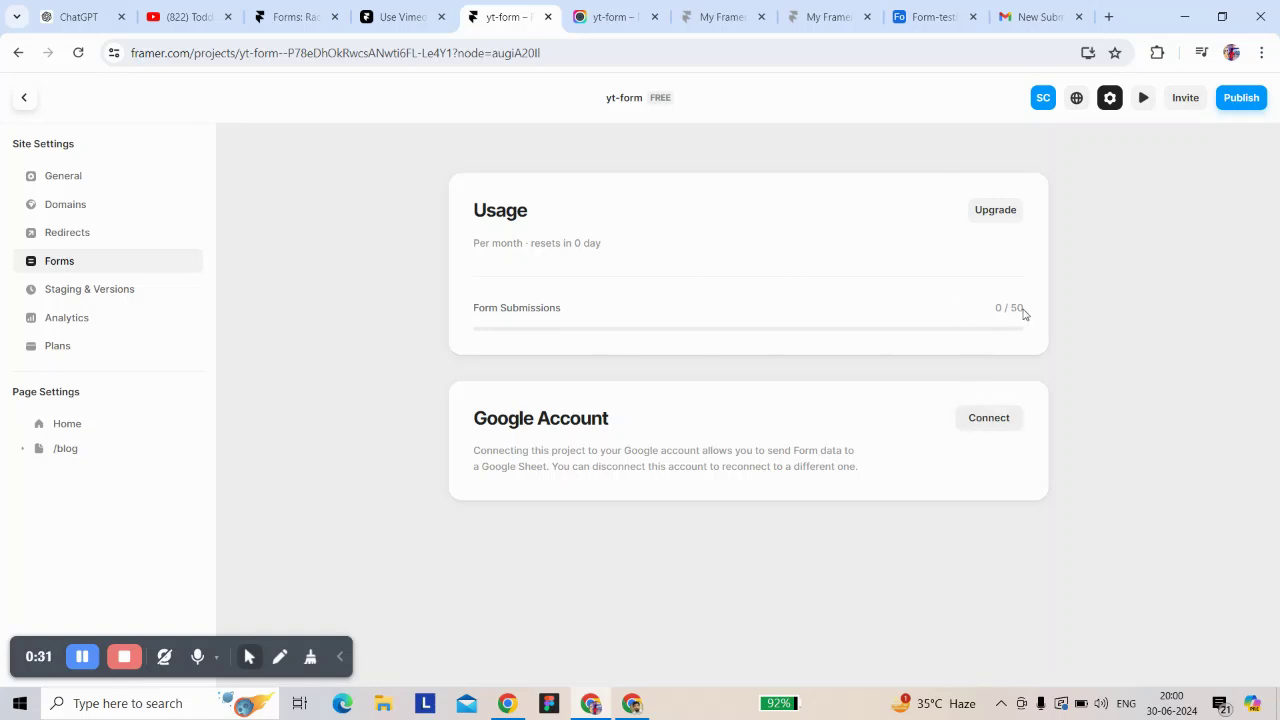
pyautogui.click(20, 100)
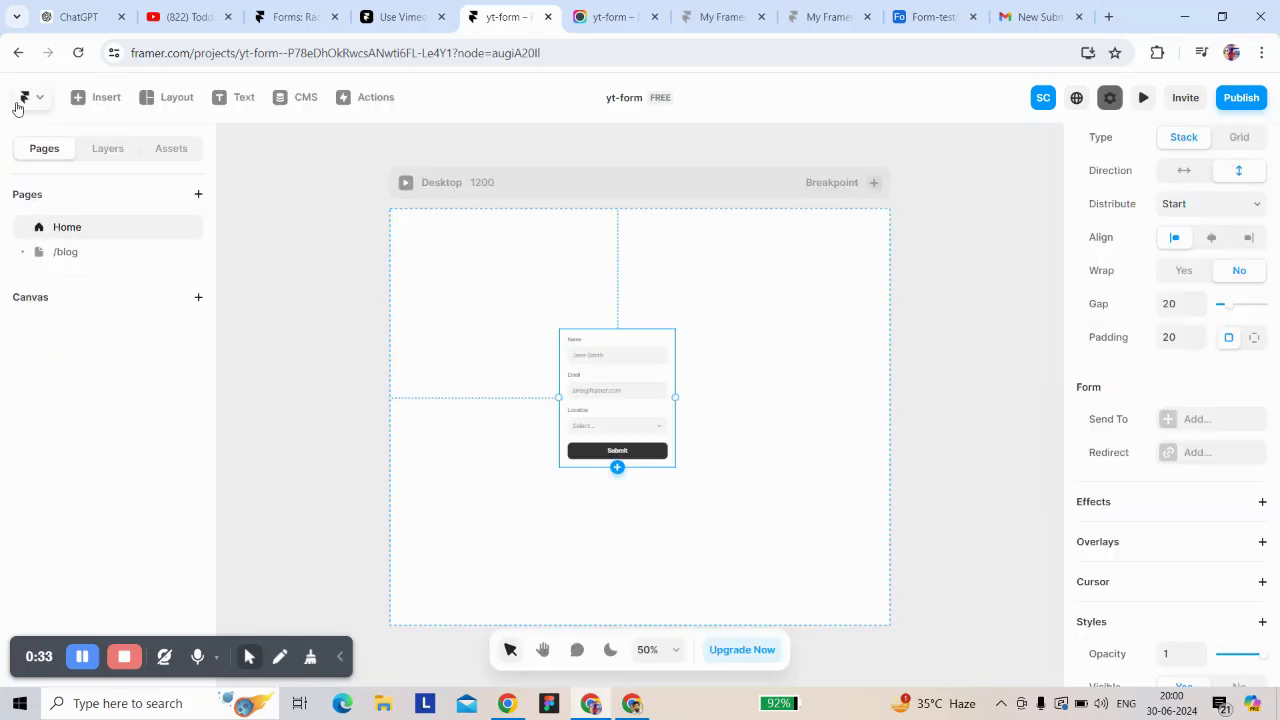
# Step: Examine the input settings of the form's Name field, including the available types, the name and the placeholder
pyautogui.click(608, 348)
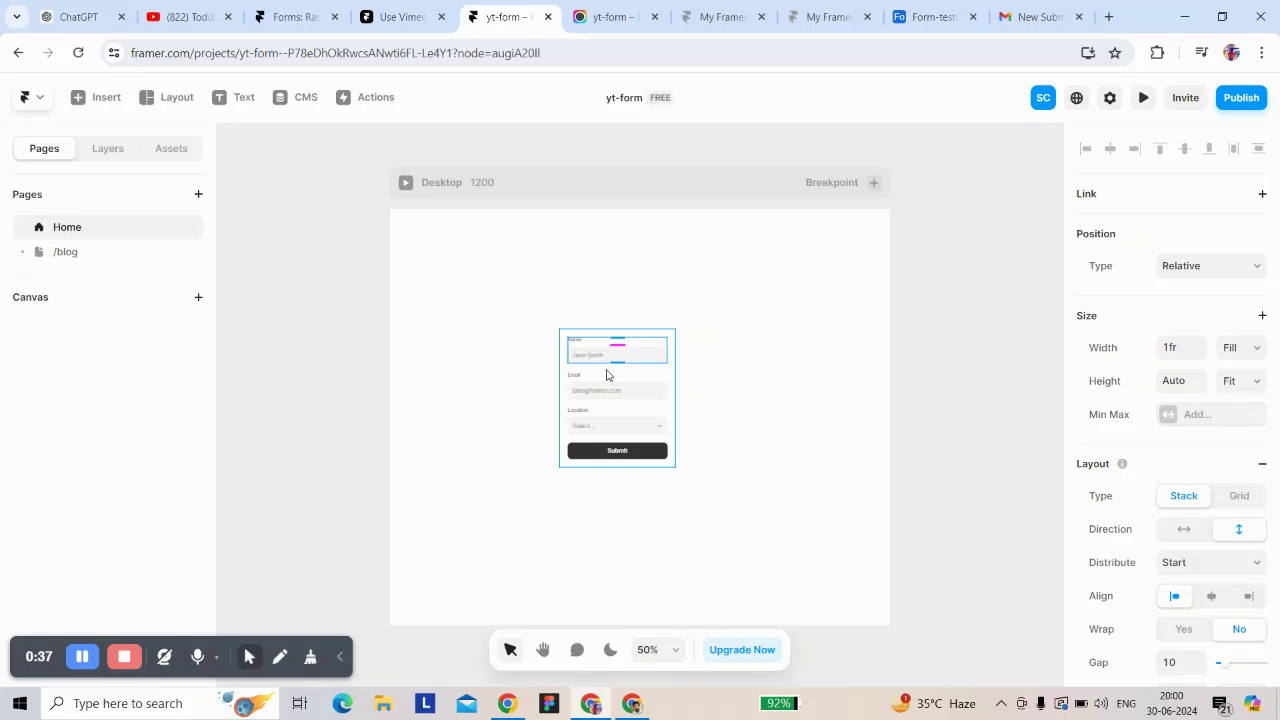
pyautogui.scroll(-3, 1180, 506)
pyautogui.click(598, 363)
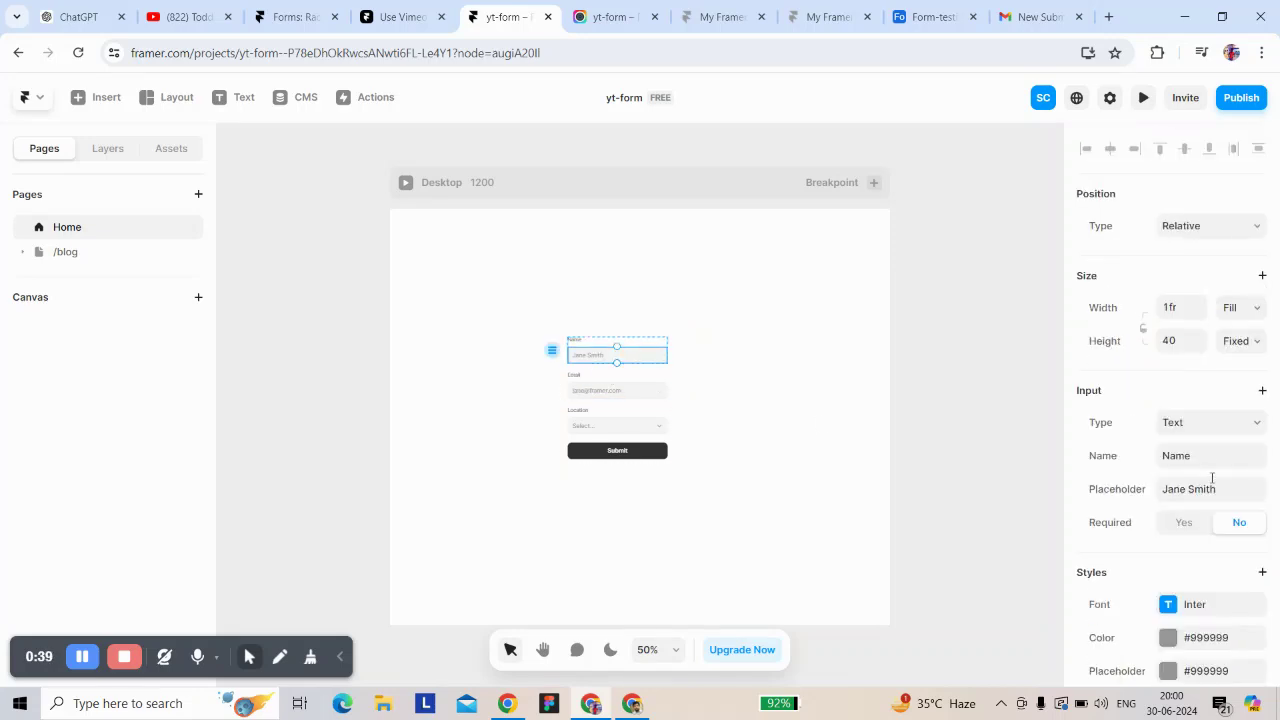
pyautogui.click(1194, 423)
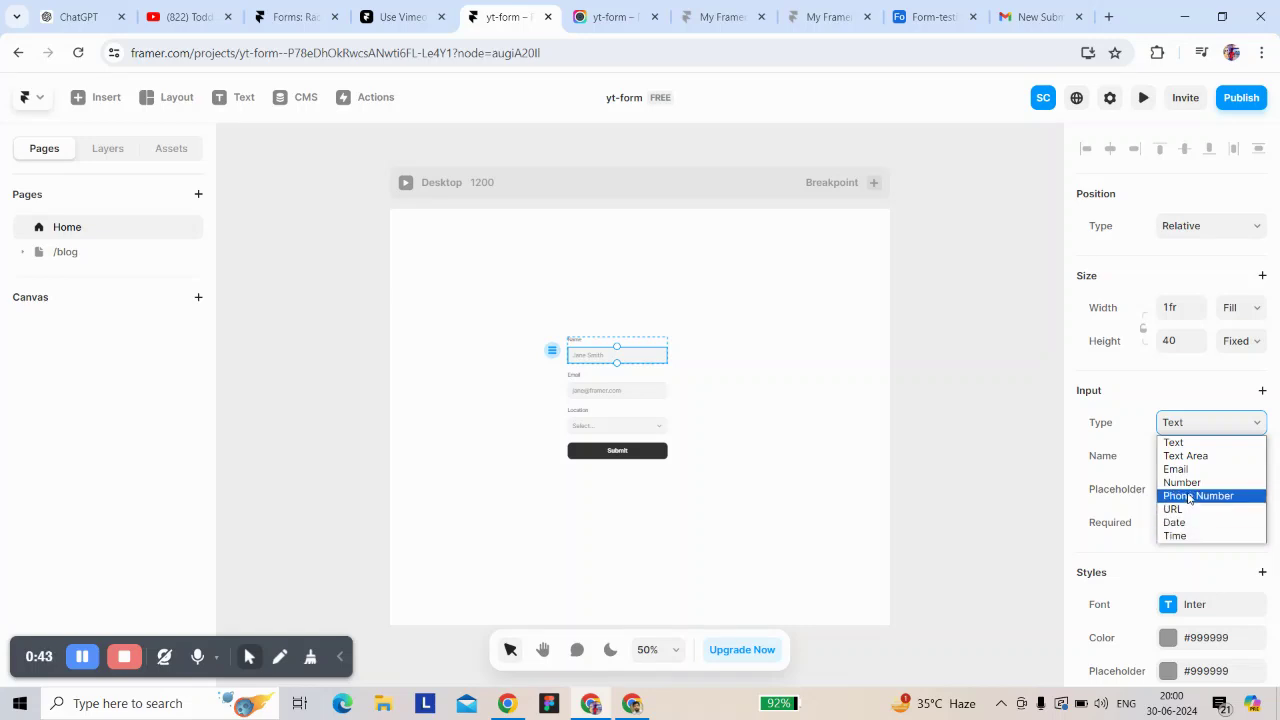
pyautogui.click(1106, 518)
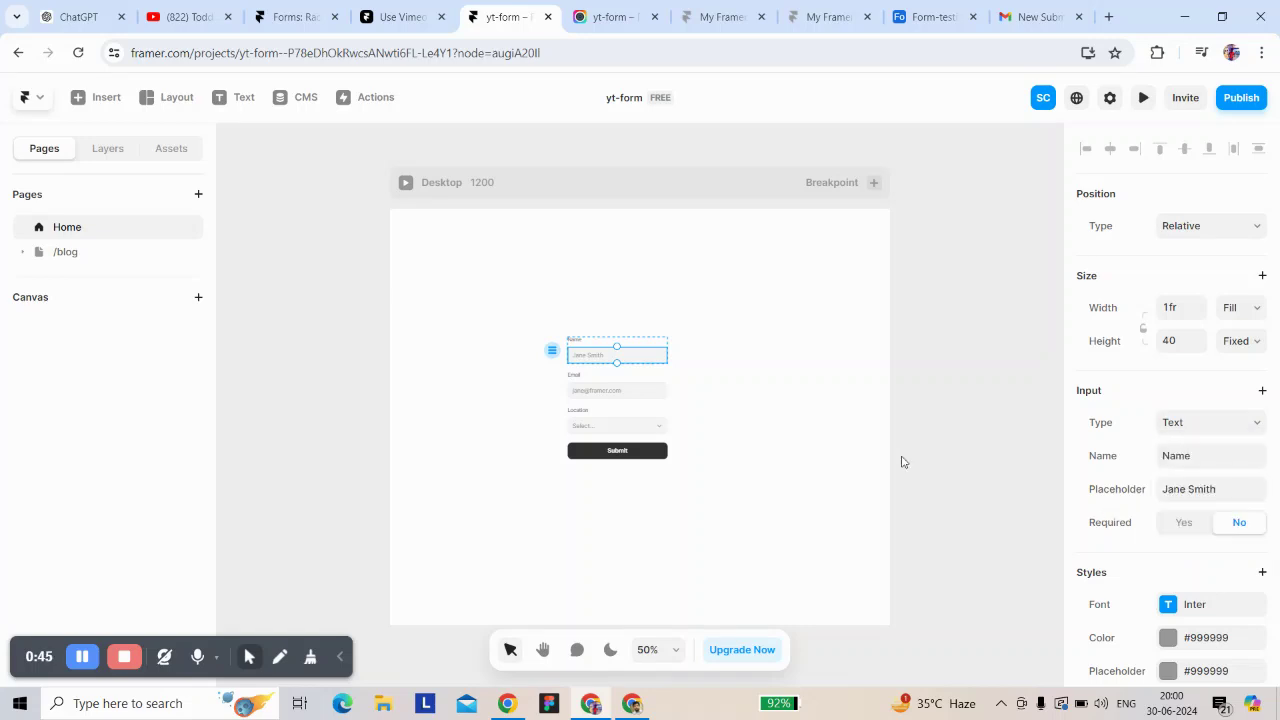
pyautogui.click(603, 384)
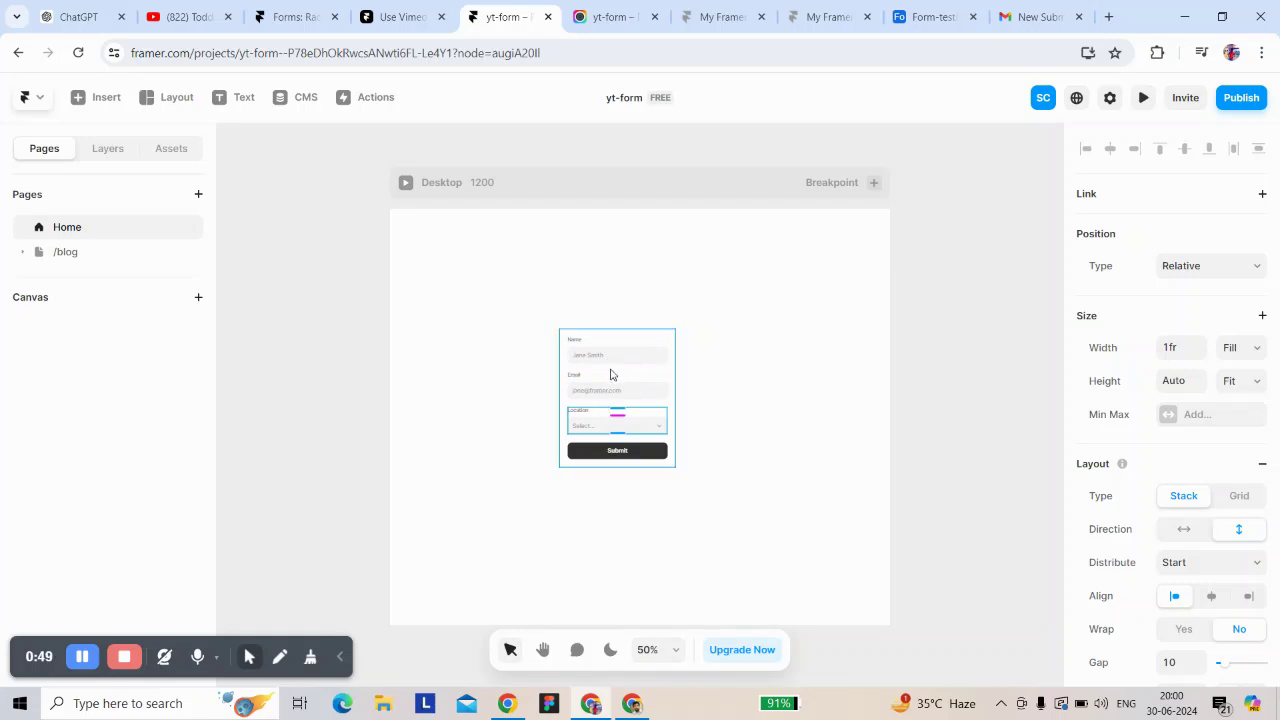
pyautogui.scroll(-1, 1175, 480)
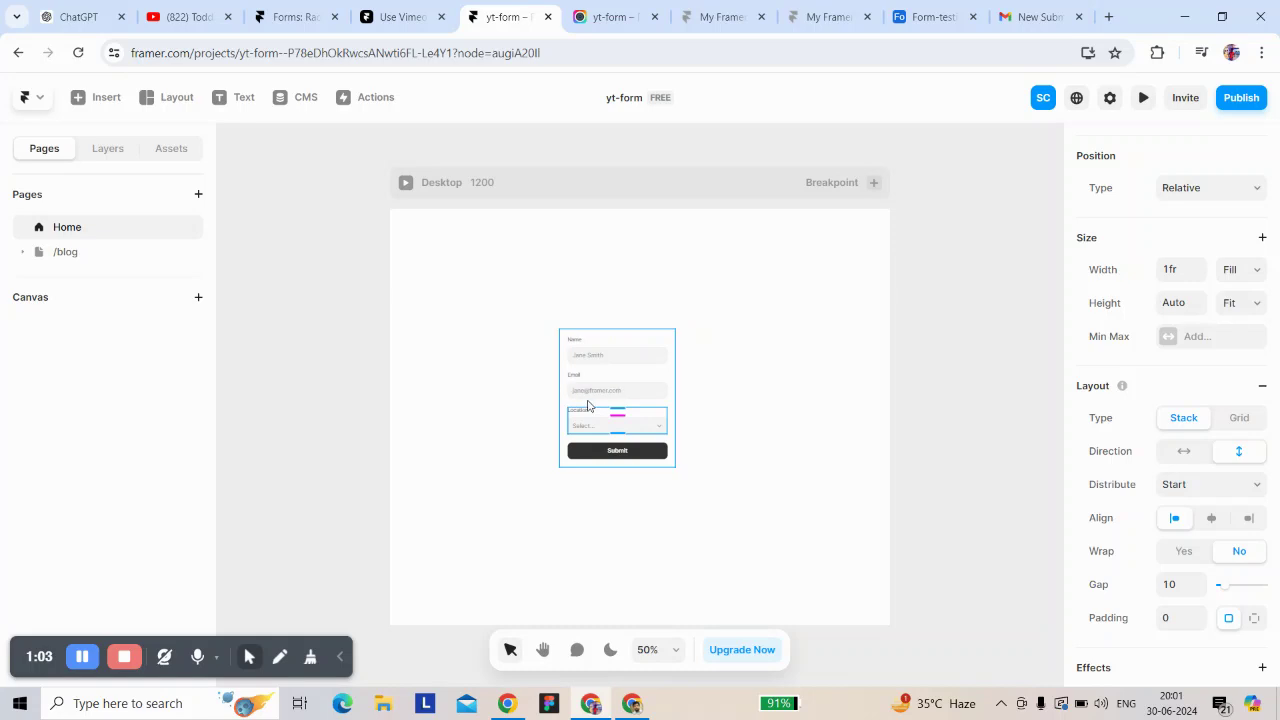
pyautogui.click(600, 360)
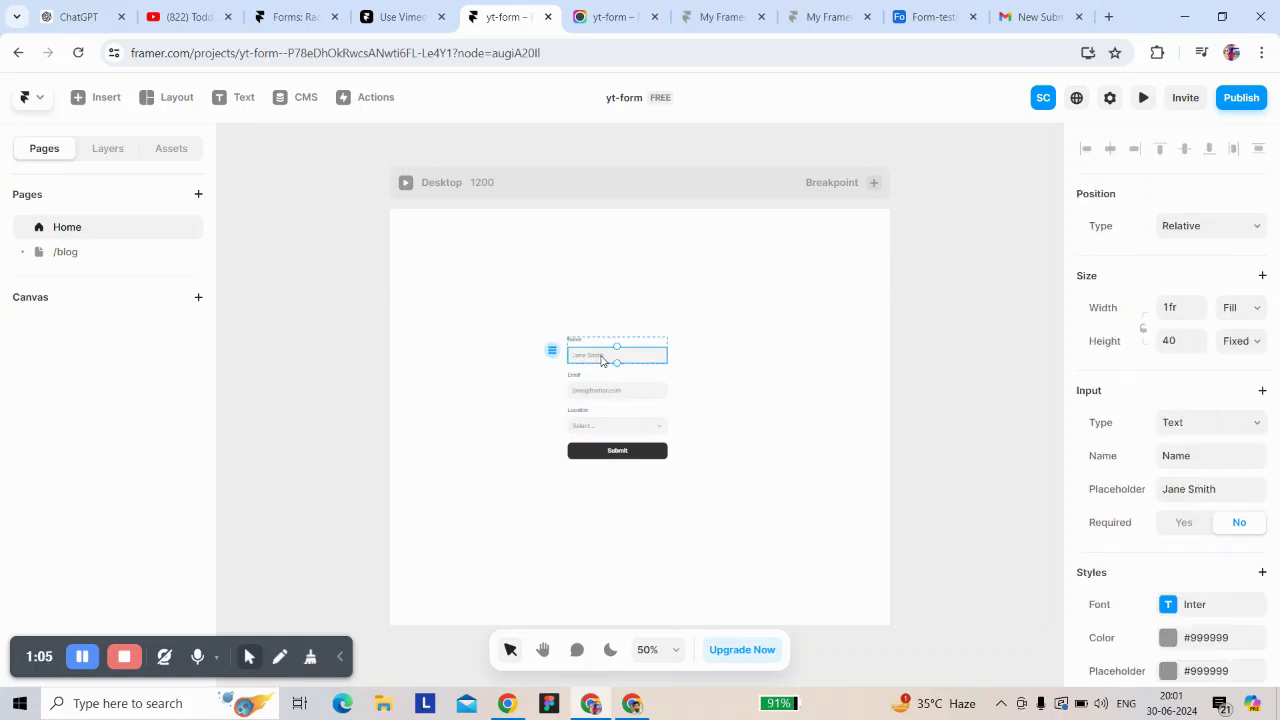
pyautogui.hotkey('shift', '2')
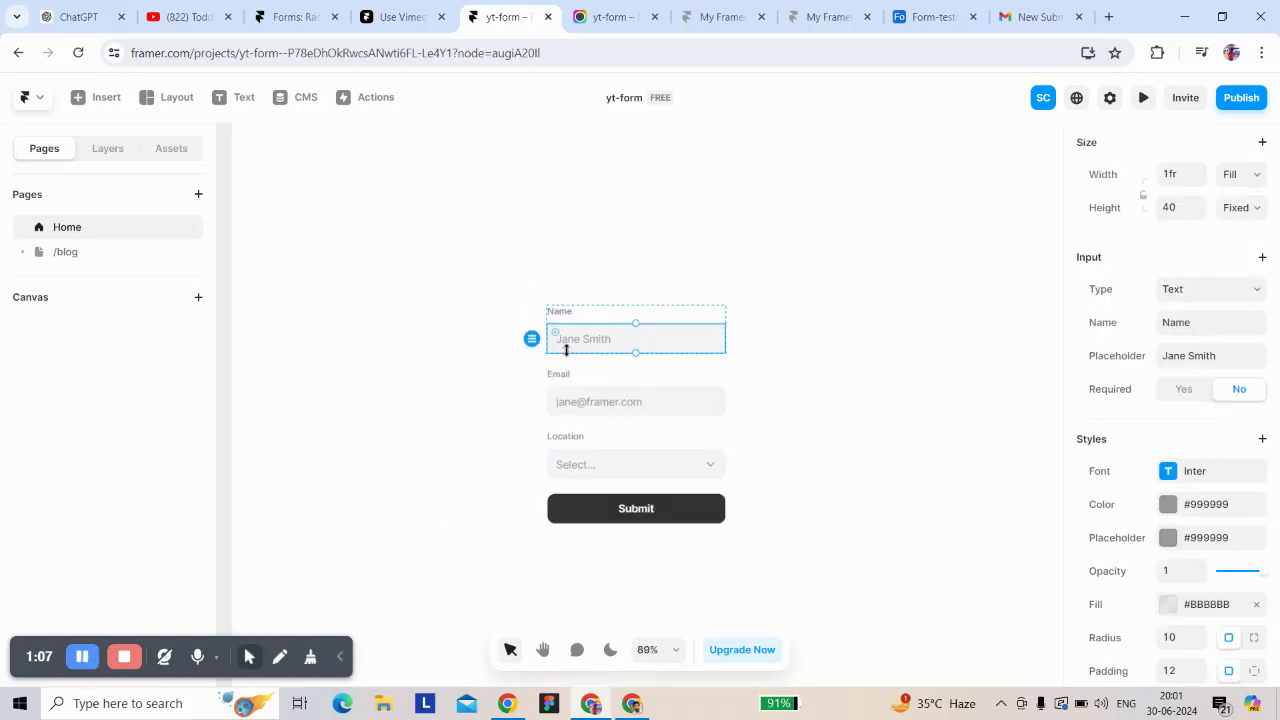
pyautogui.click(1179, 290)
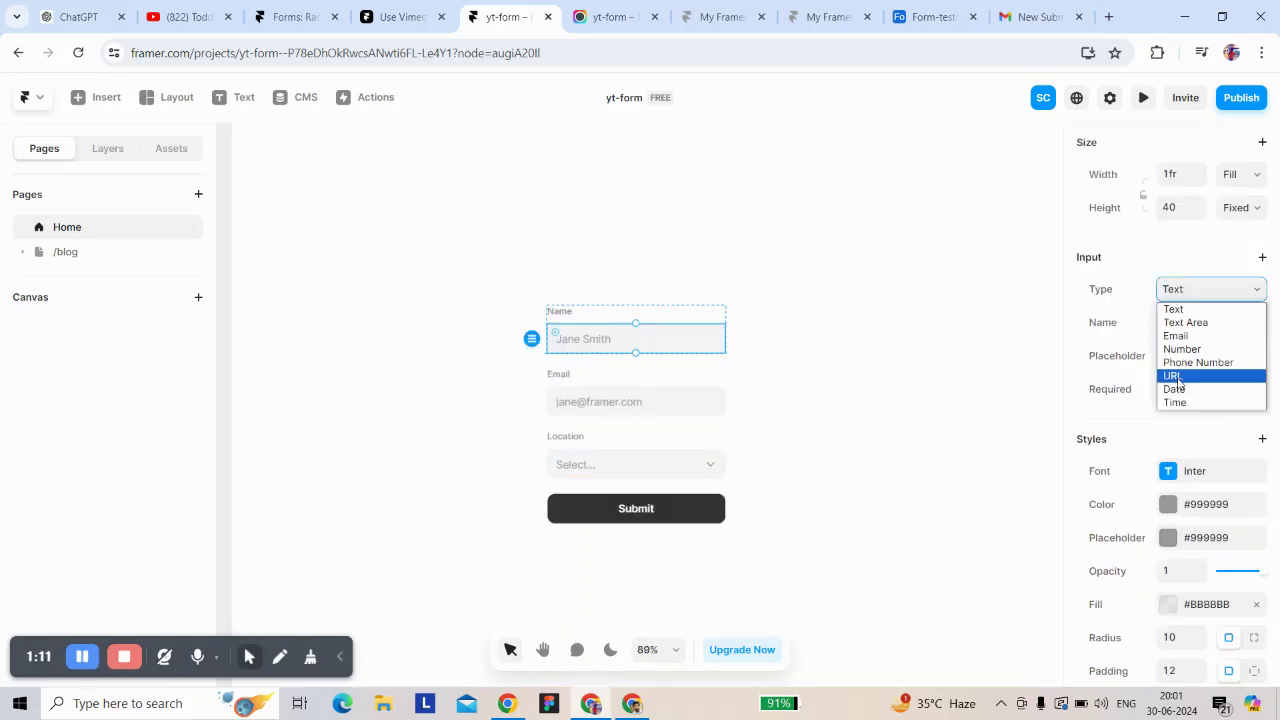
pyautogui.click(1138, 338)
pyautogui.click(1164, 322)
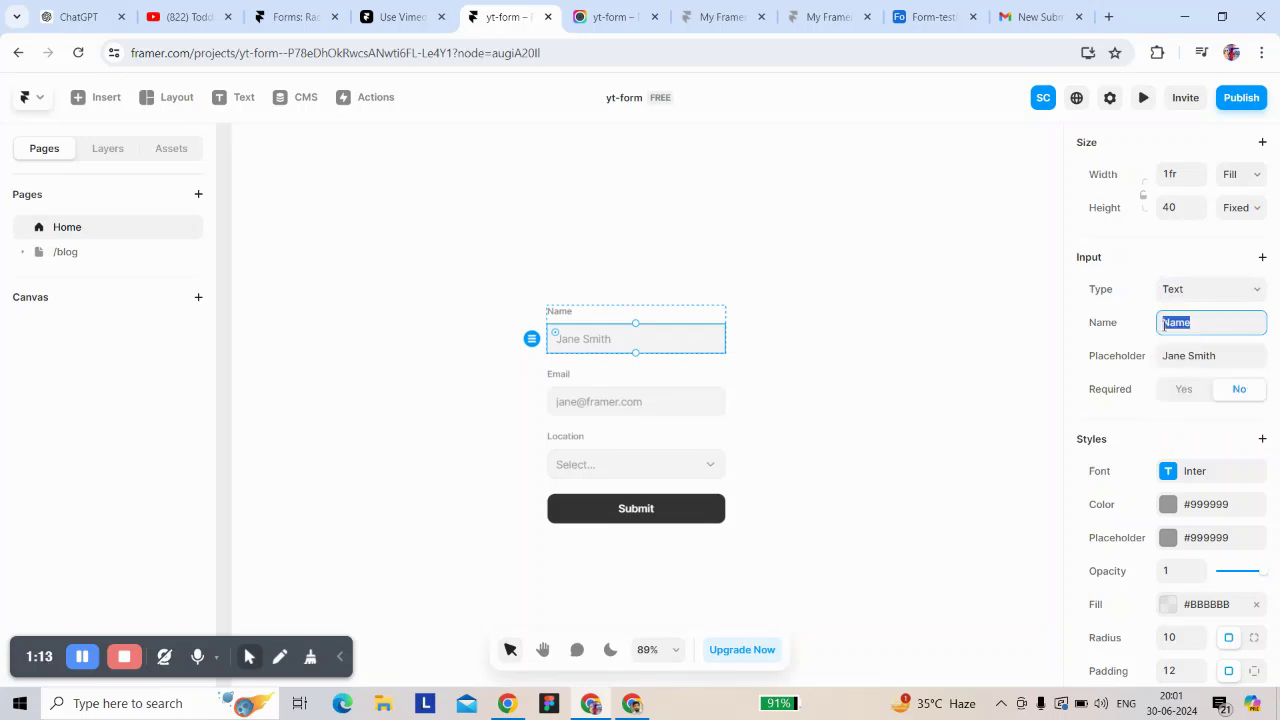
pyautogui.click(1175, 357)
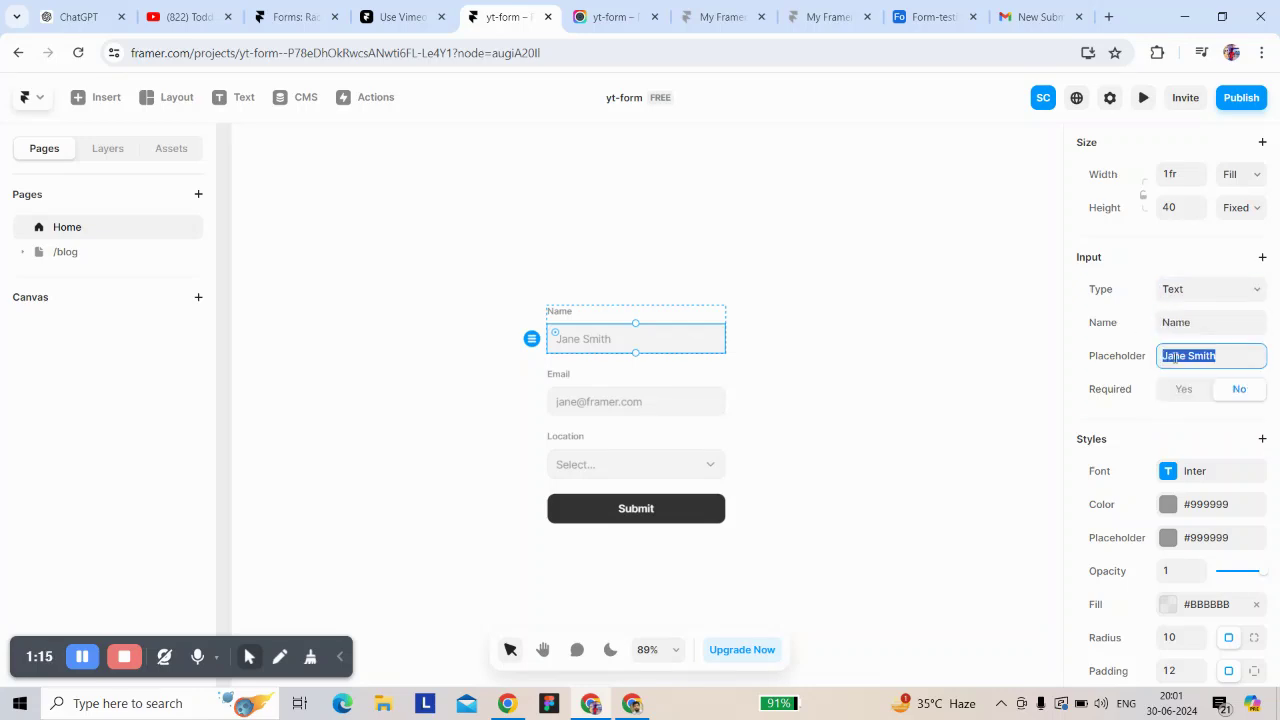
# Step: Add the Step option to the Name field's input and set its type to Number
pyautogui.click(1261, 257)
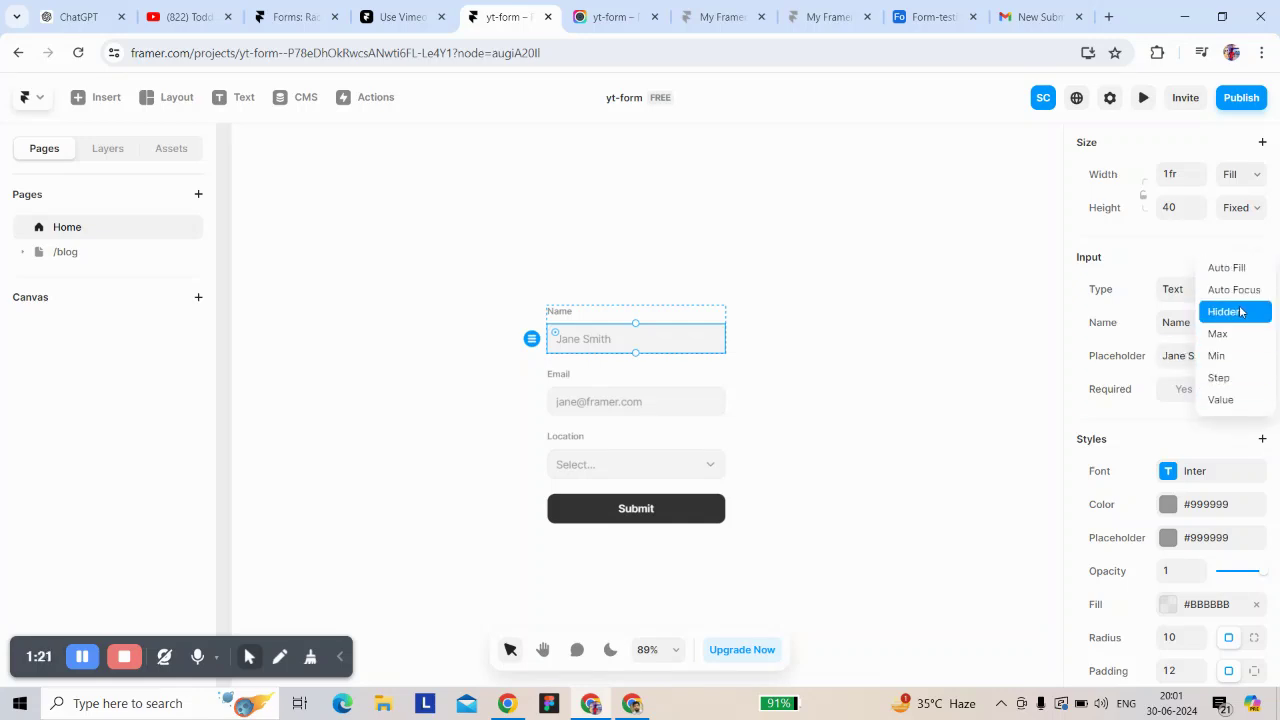
pyautogui.click(1232, 379)
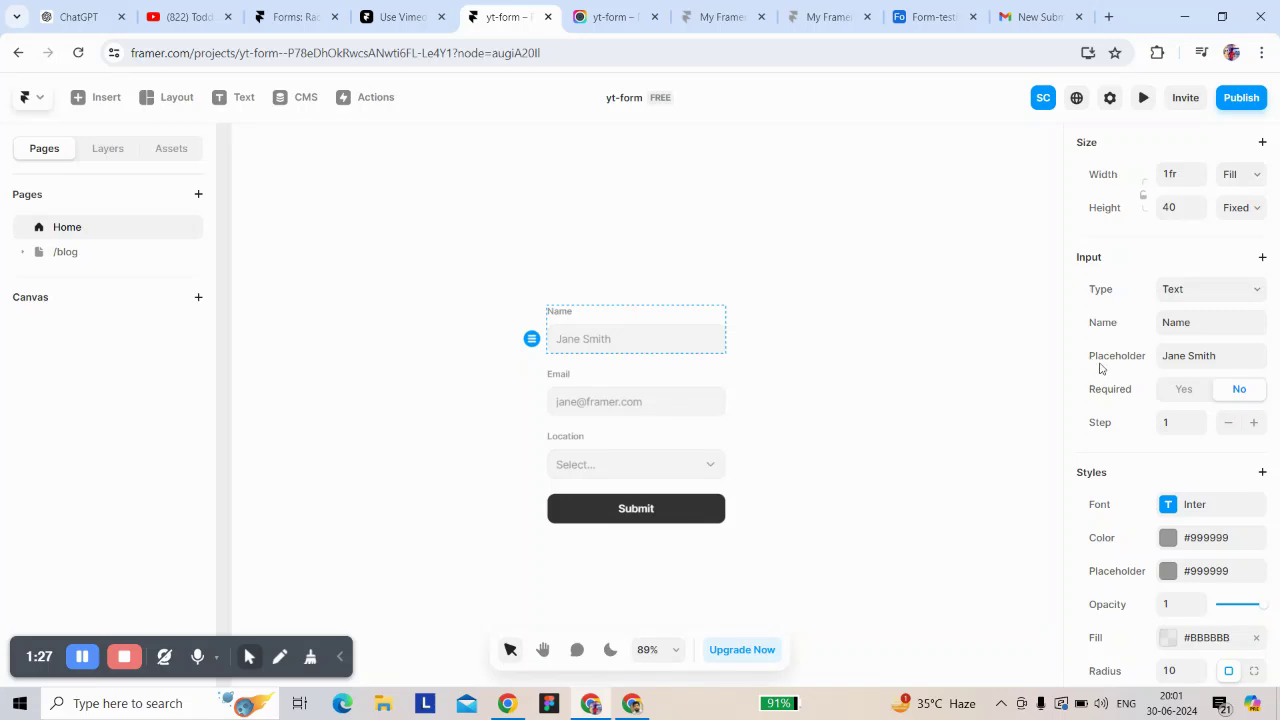
pyautogui.click(1189, 294)
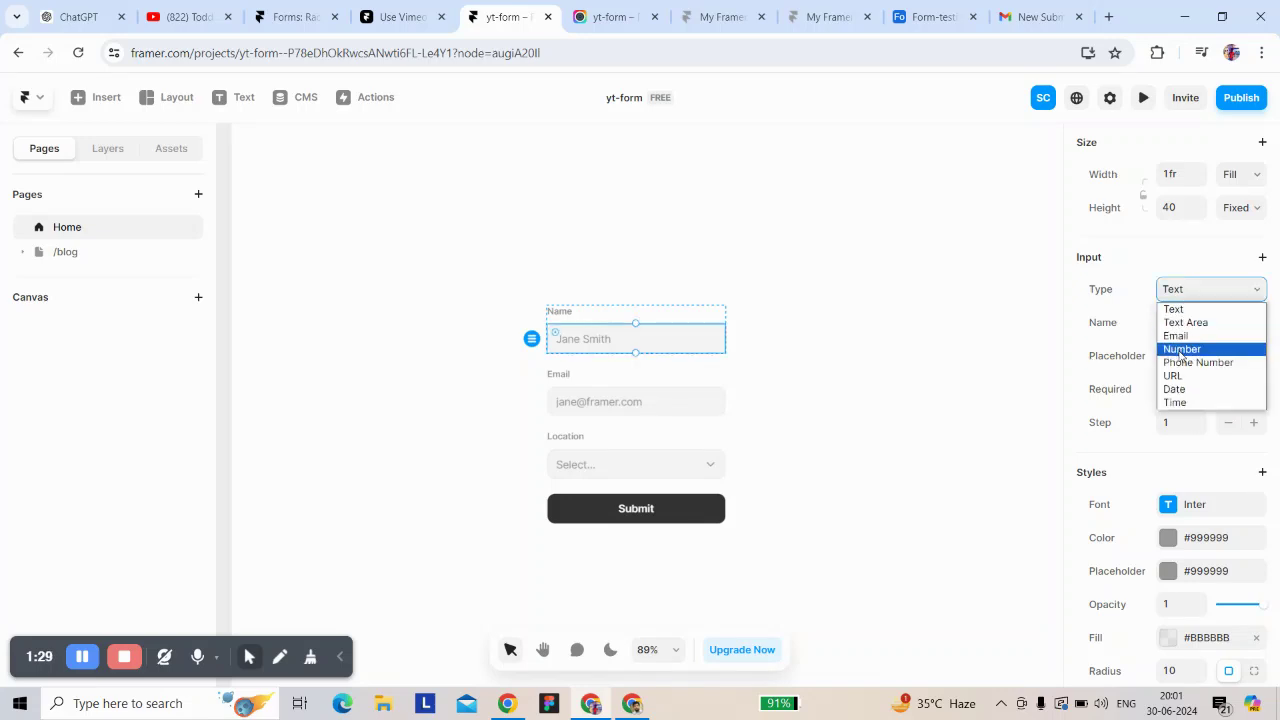
pyautogui.click(1180, 348)
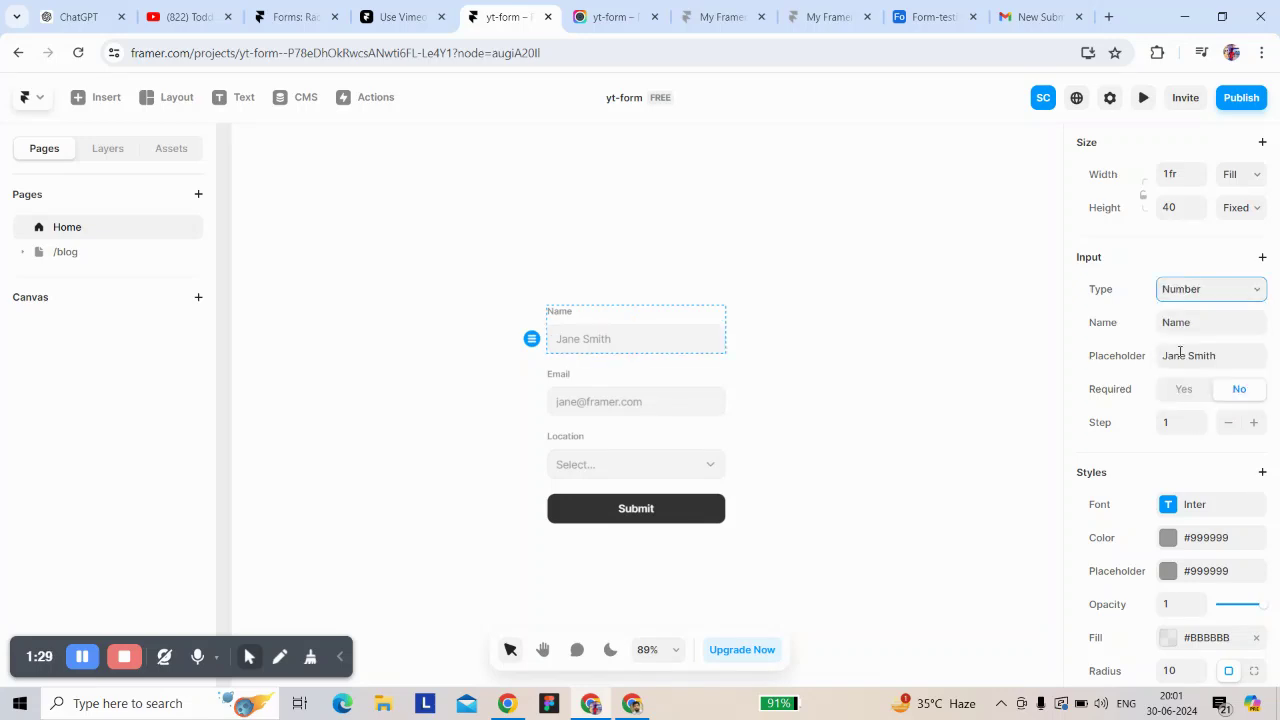
# Step: Set the Step value of the Name field's input to 5
pyautogui.click(1182, 422)
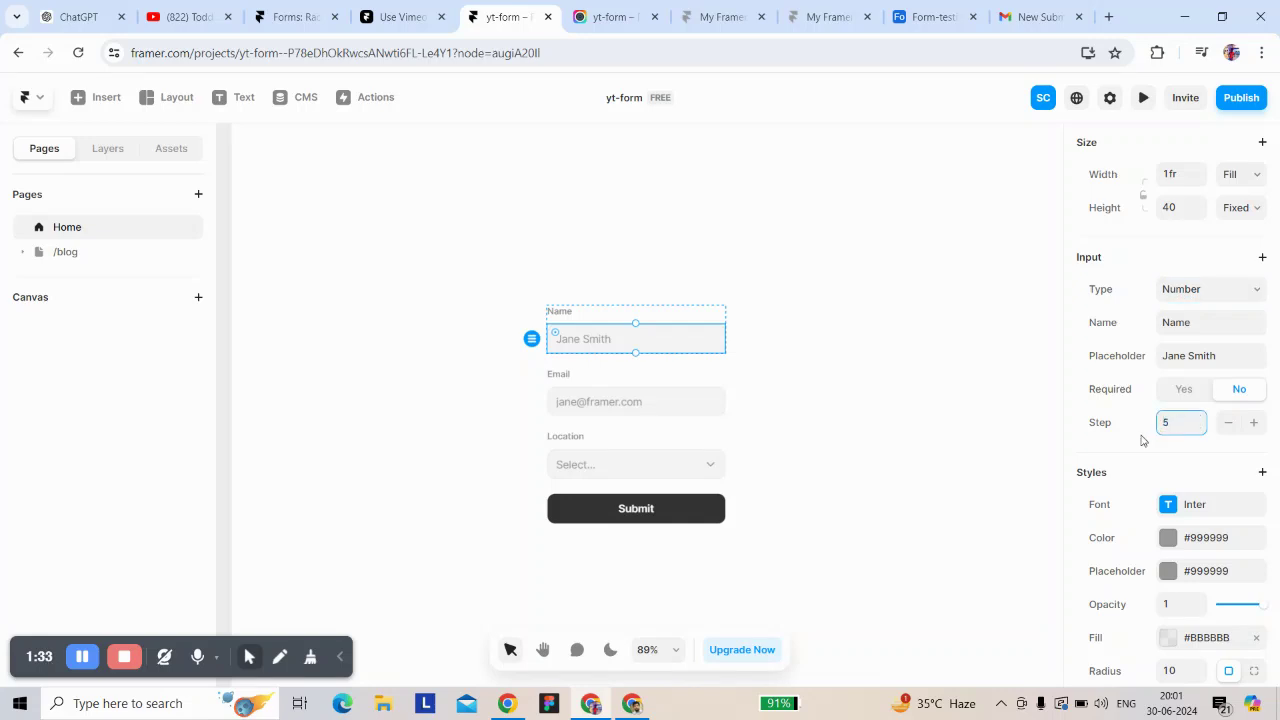
pyautogui.write('5')
pyautogui.click(1143, 440)
pyautogui.click(1182, 290)
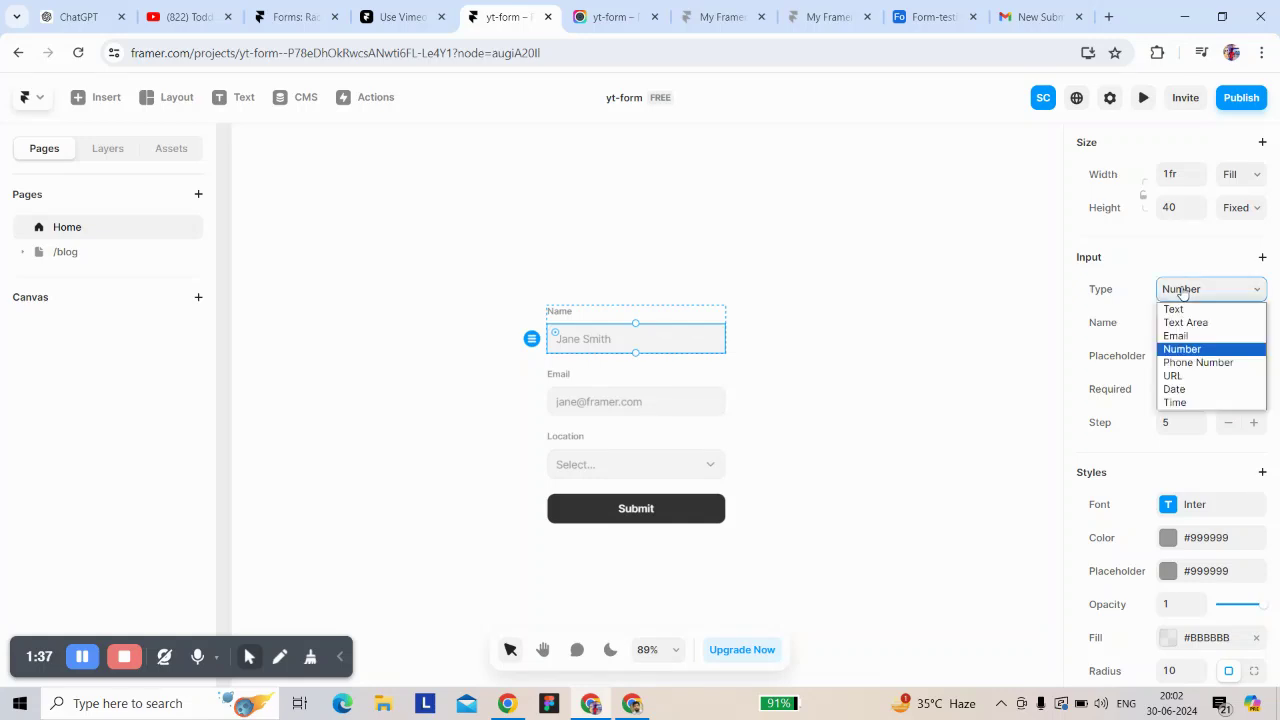
pyautogui.click(1135, 303)
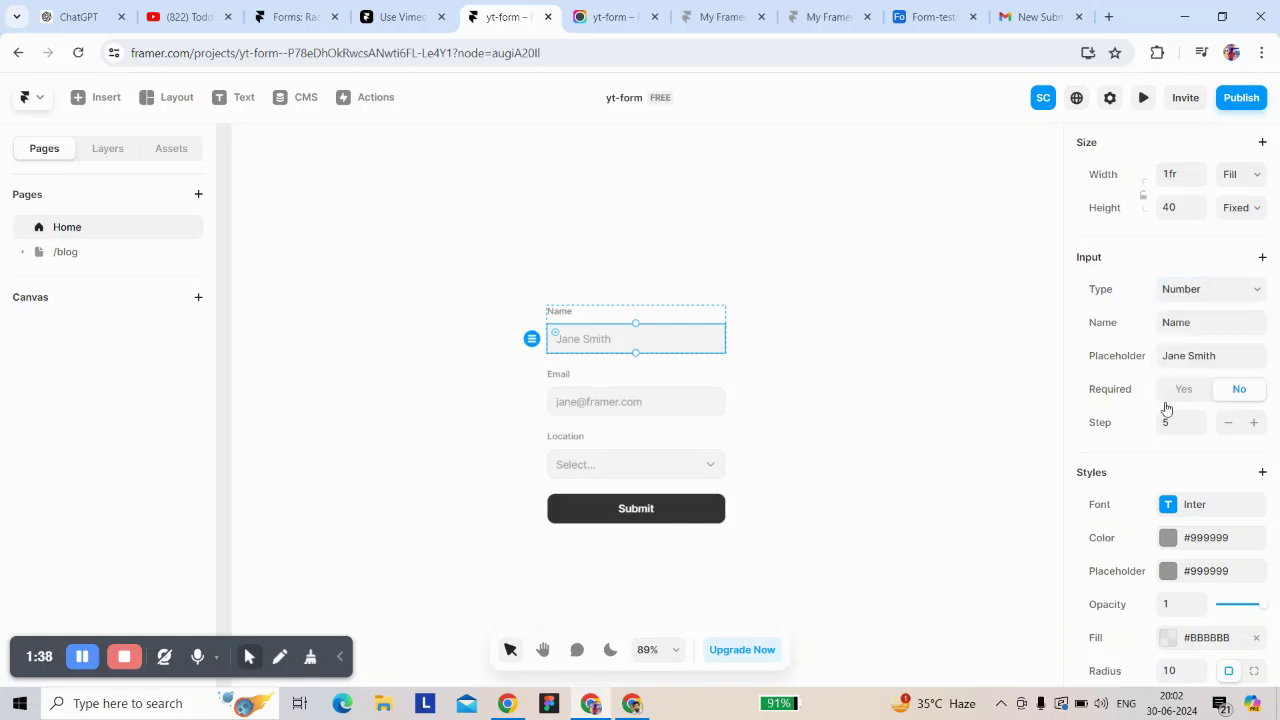
# Step: Add Max and Min limits to the Name field's input, with a maximum of 20 and a minimum of 0
pyautogui.click(1262, 257)
pyautogui.click(1219, 345)
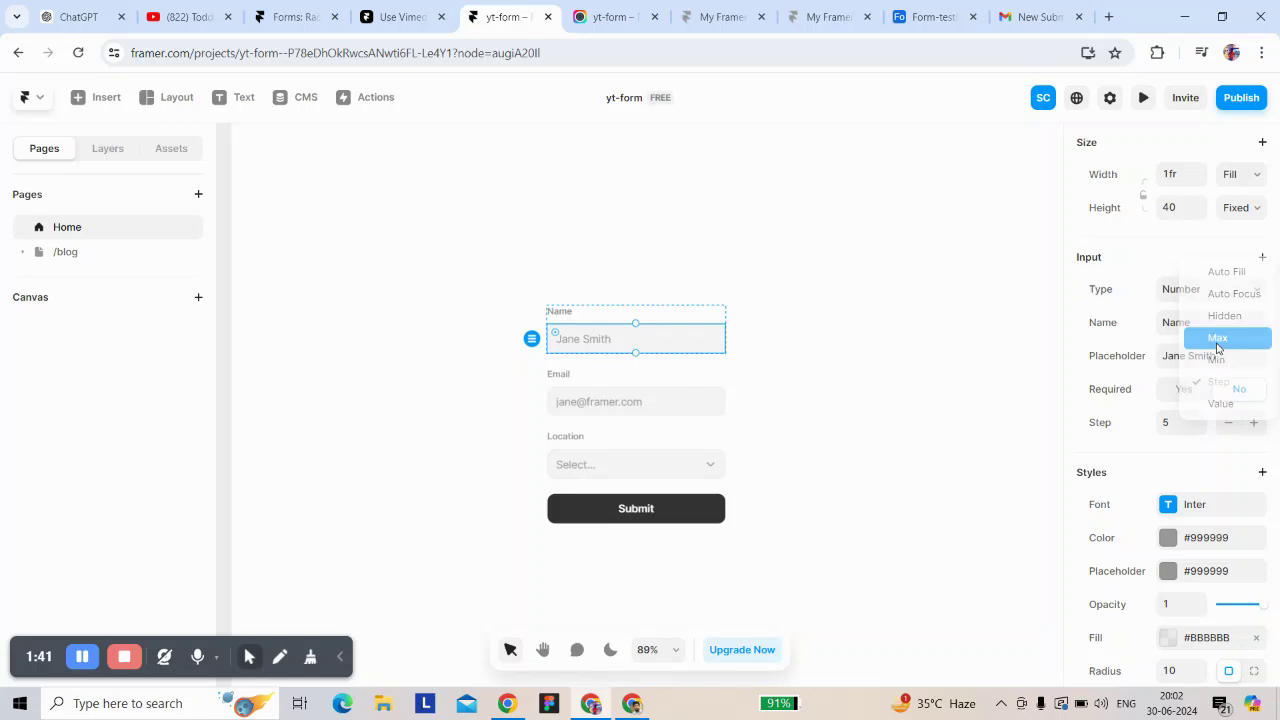
pyautogui.click(1170, 422)
pyautogui.write('20')
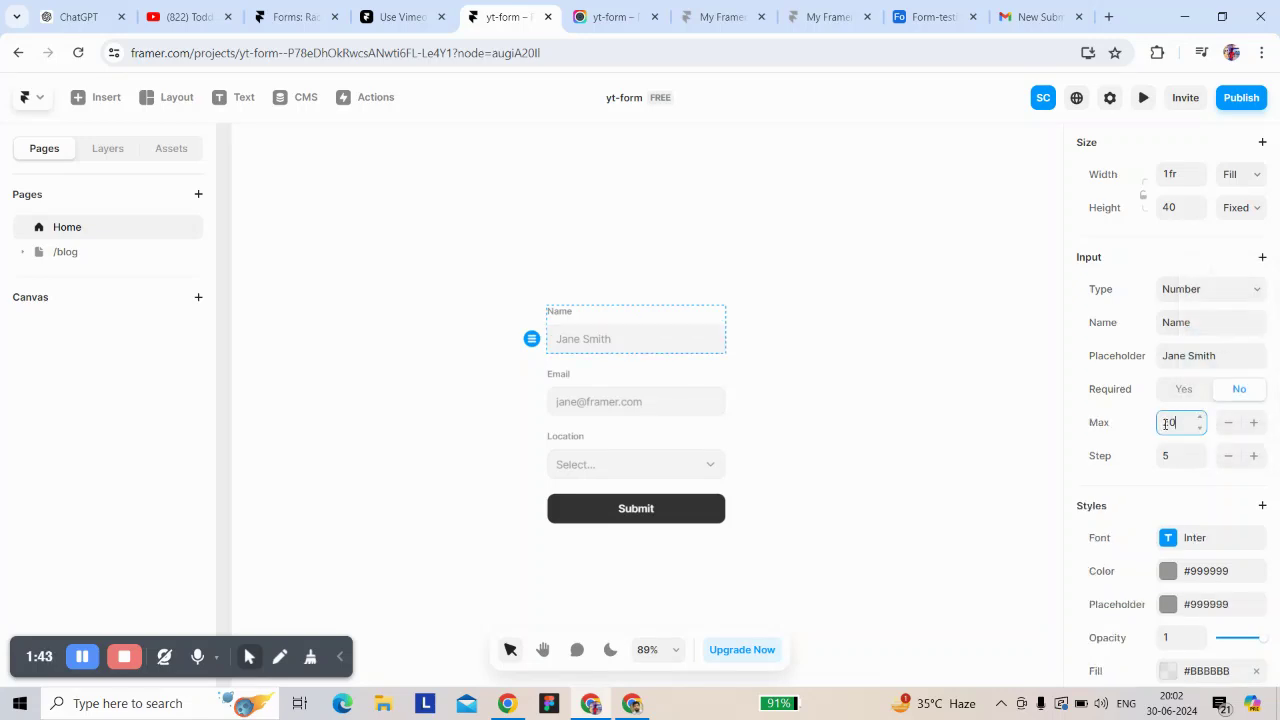
pyautogui.press('Return')
pyautogui.click(1261, 258)
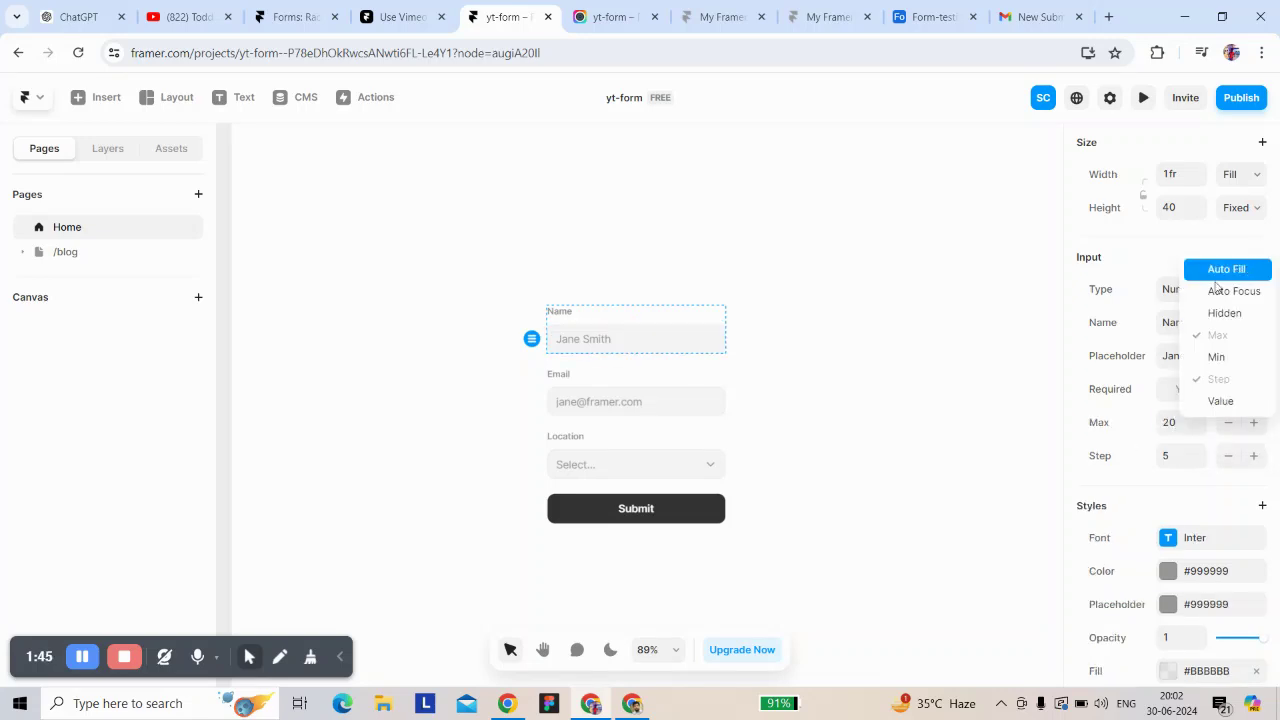
pyautogui.press('Escape')
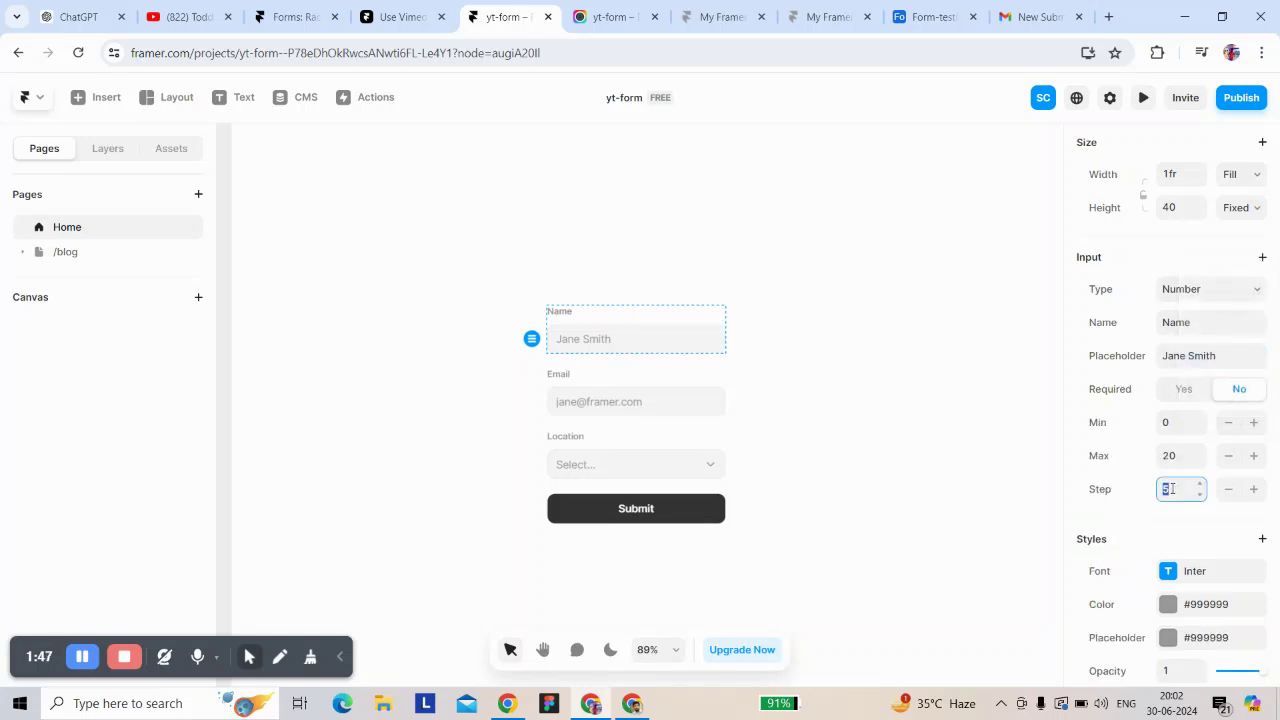
# Step: Preview the page, test the Name field's increments by stepping its value up and down, and return to the canvas
pyautogui.click(1143, 97)
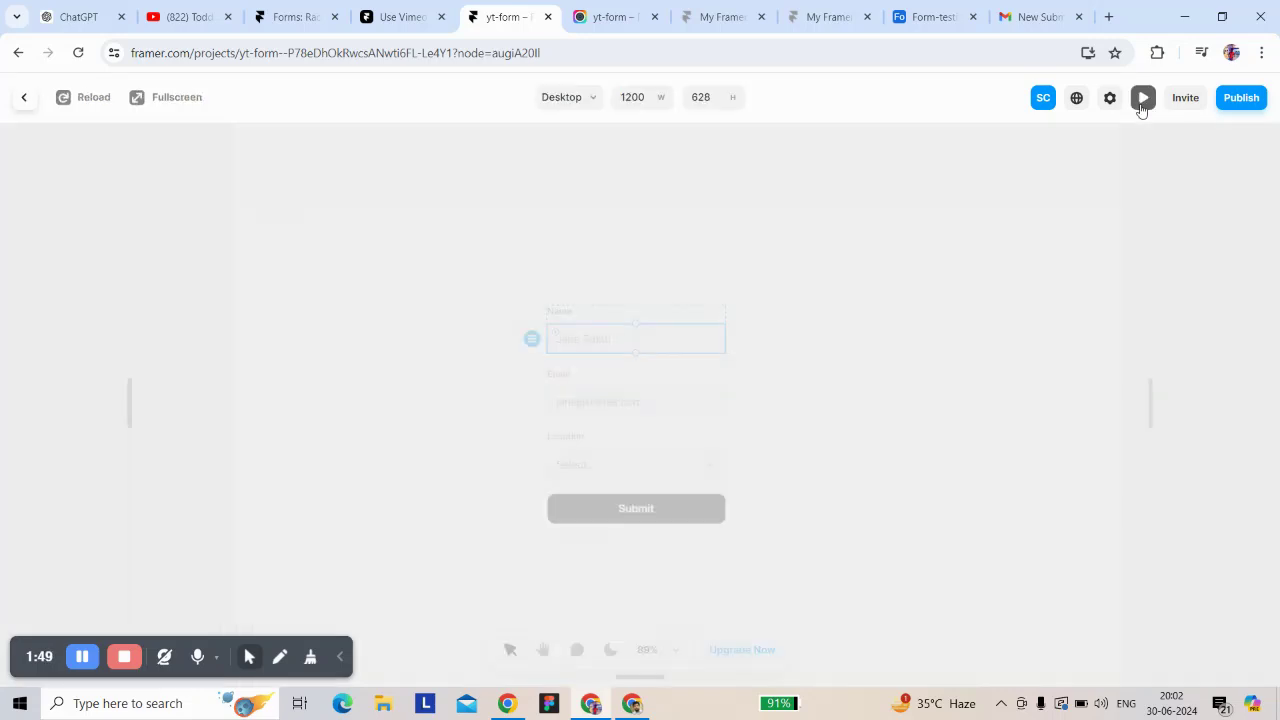
pyautogui.scroll(-1, 580, 419)
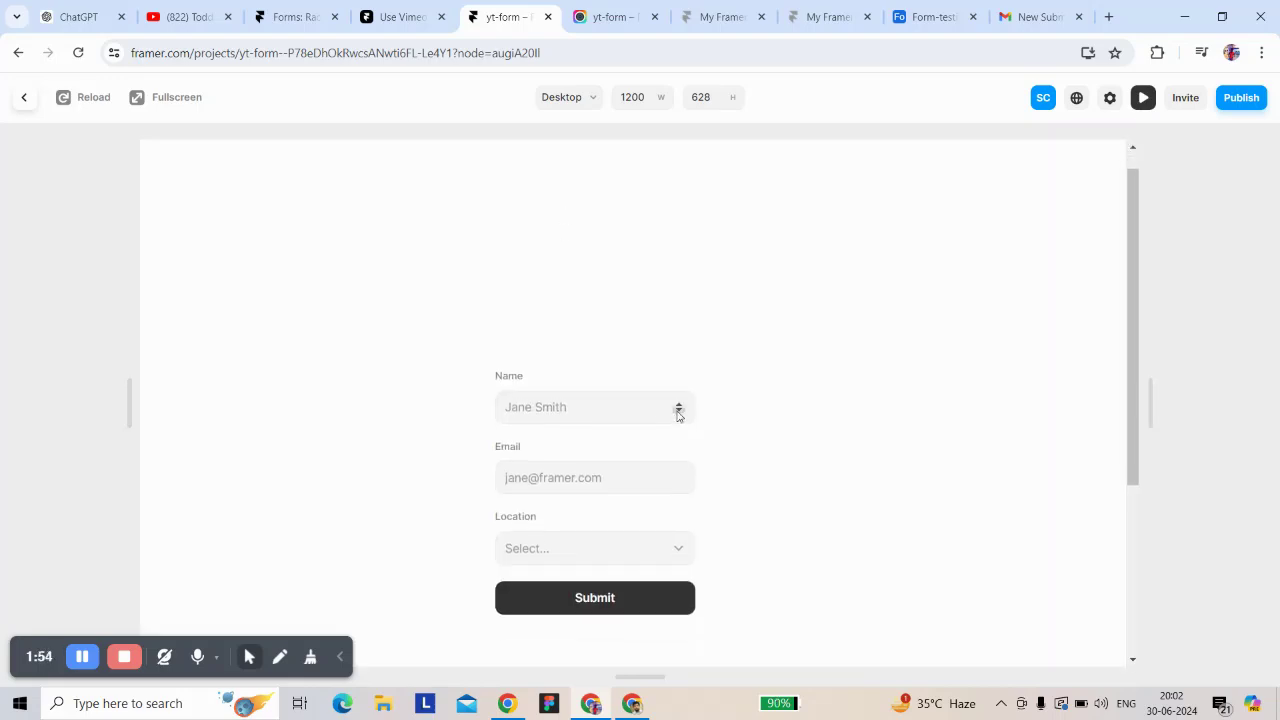
pyautogui.click(678, 413)
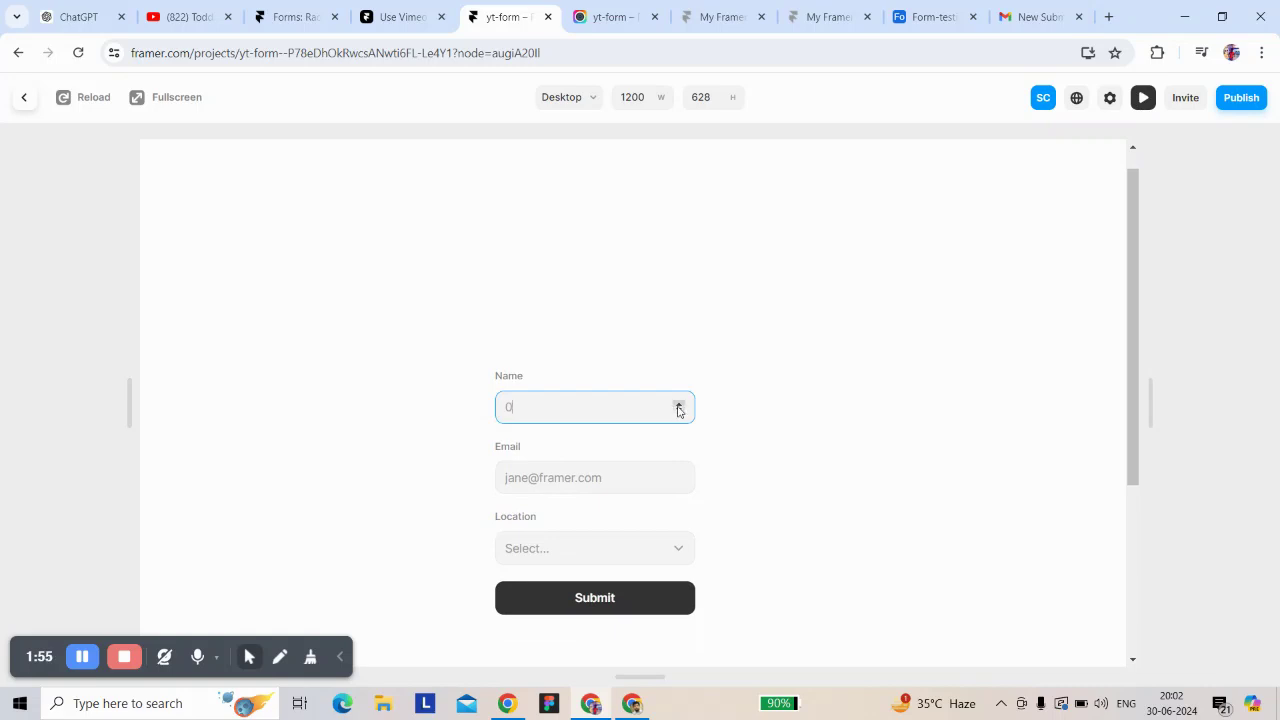
pyautogui.click(679, 405)
pyautogui.click(679, 411)
pyautogui.click(679, 405)
pyautogui.click(679, 405)
pyautogui.click(24, 99)
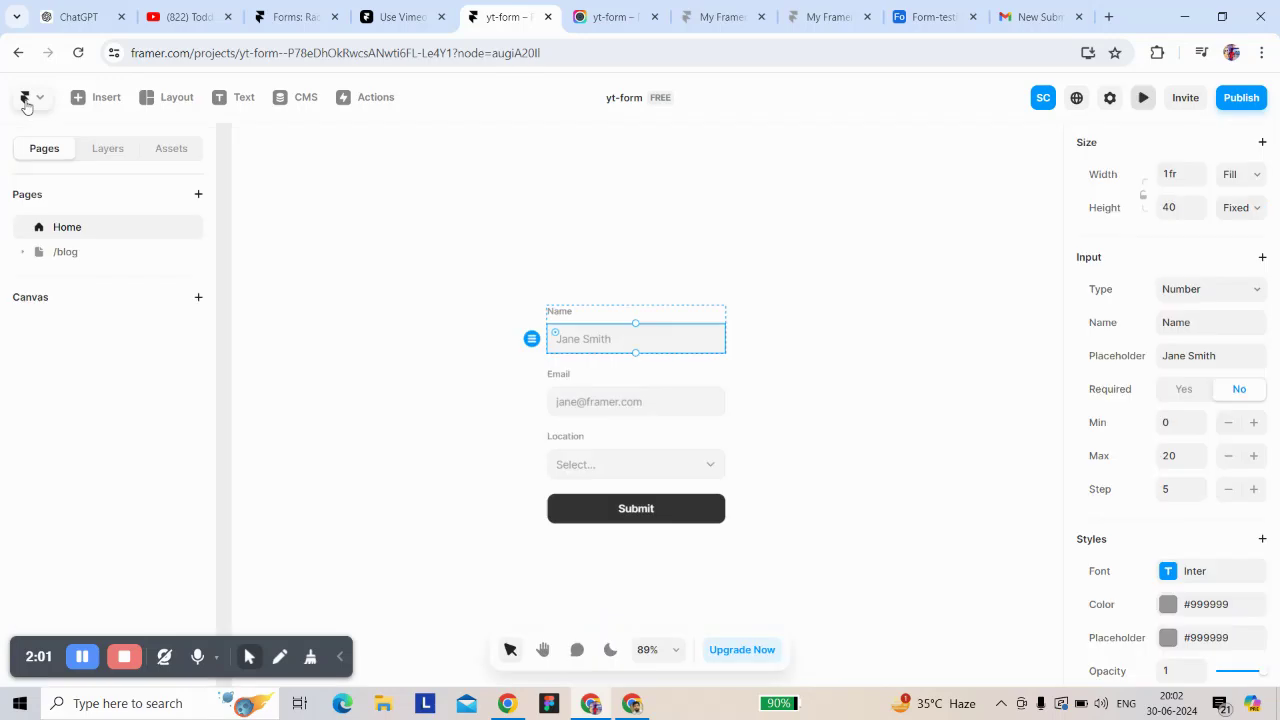
# Step: Enable Auto Focus on the Name field's input and check the field on the published page
pyautogui.click(1262, 258)
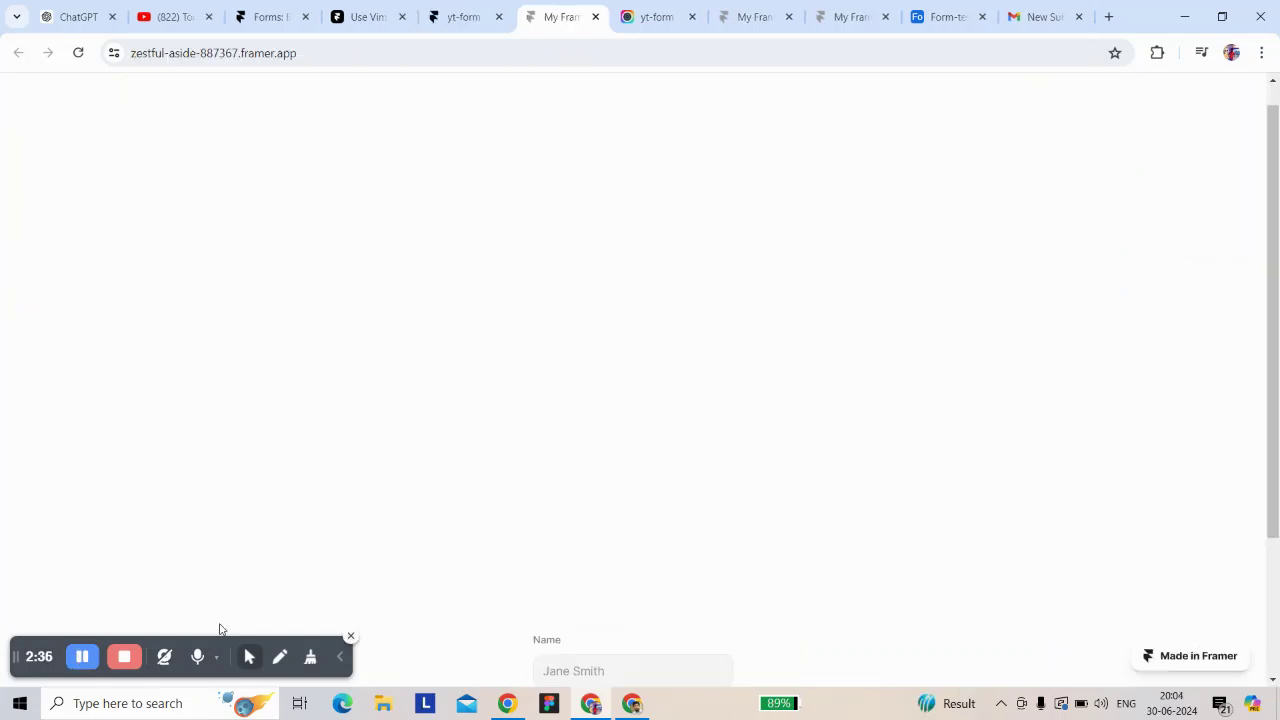
pyautogui.click(598, 670)
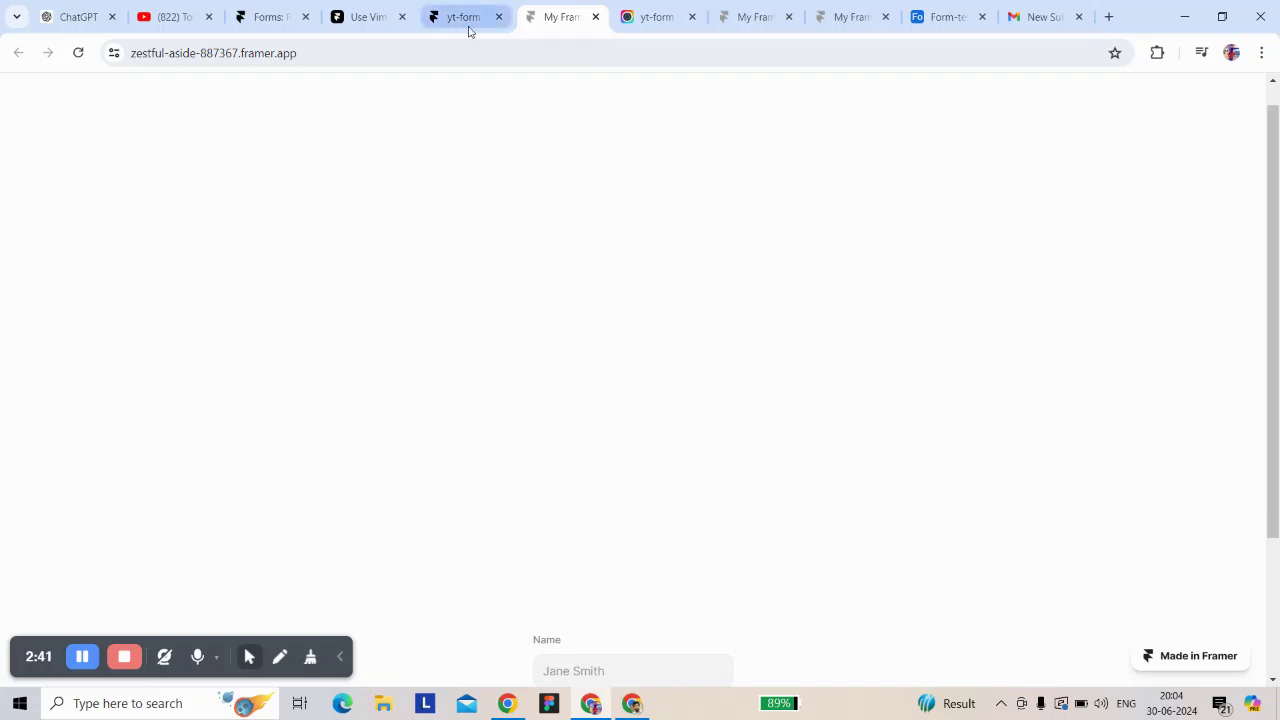
# Step: Switch back to the yt-form project, dismiss the publishing details and select the Name field's input
pyautogui.click(468, 22)
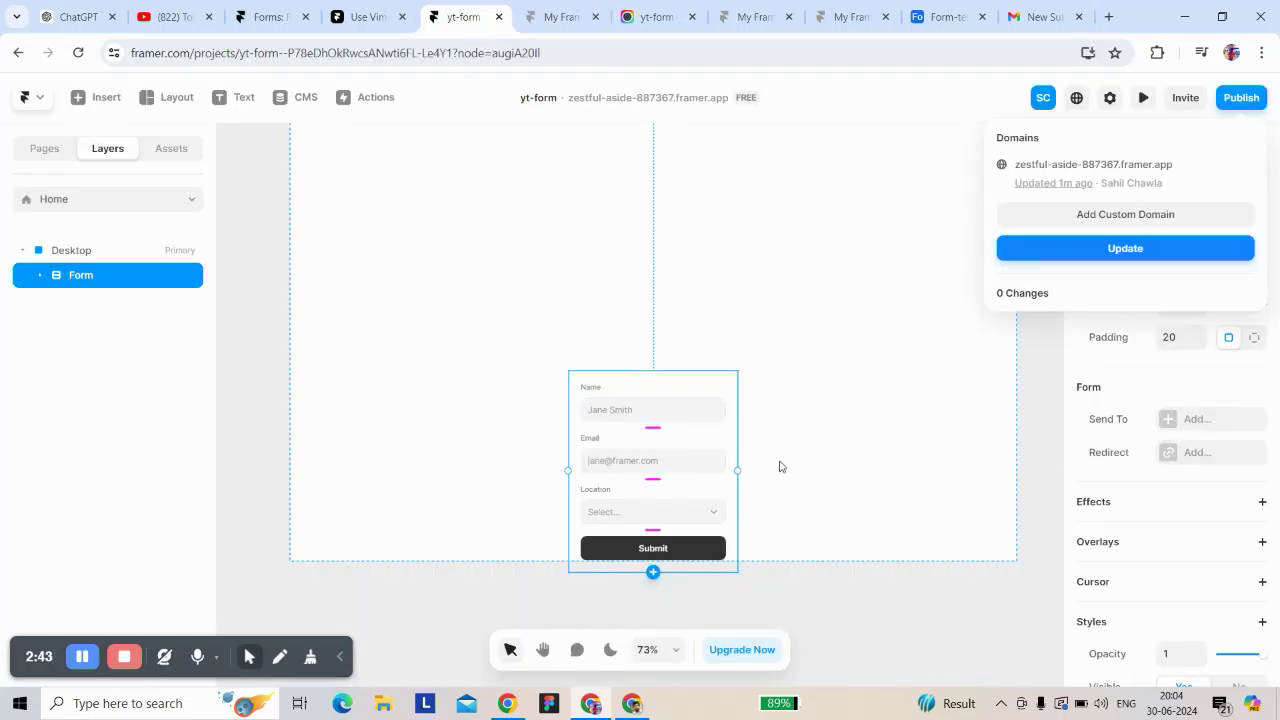
pyautogui.click(780, 466)
pyautogui.doubleClick(640, 411)
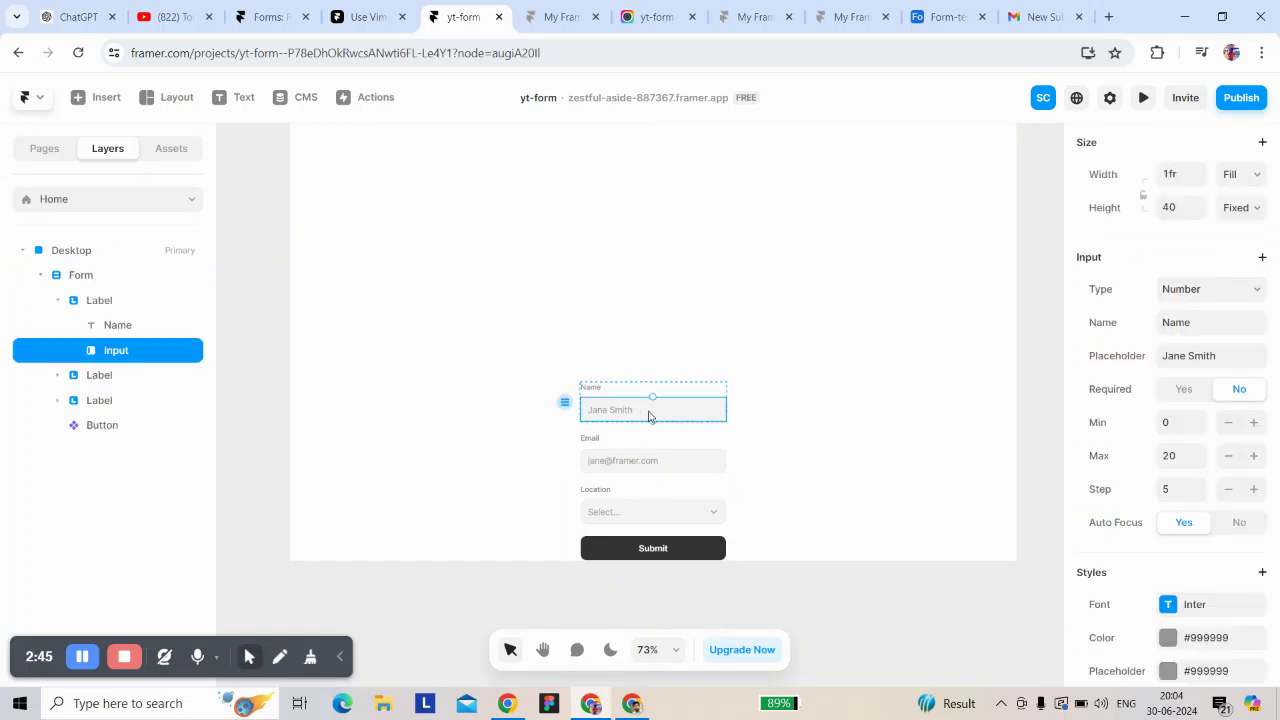
# Step: Reload the published page to check the Name field's focus, and turn Auto Focus off for its input in the yt-form project
pyautogui.click(566, 17)
pyautogui.click(78, 53)
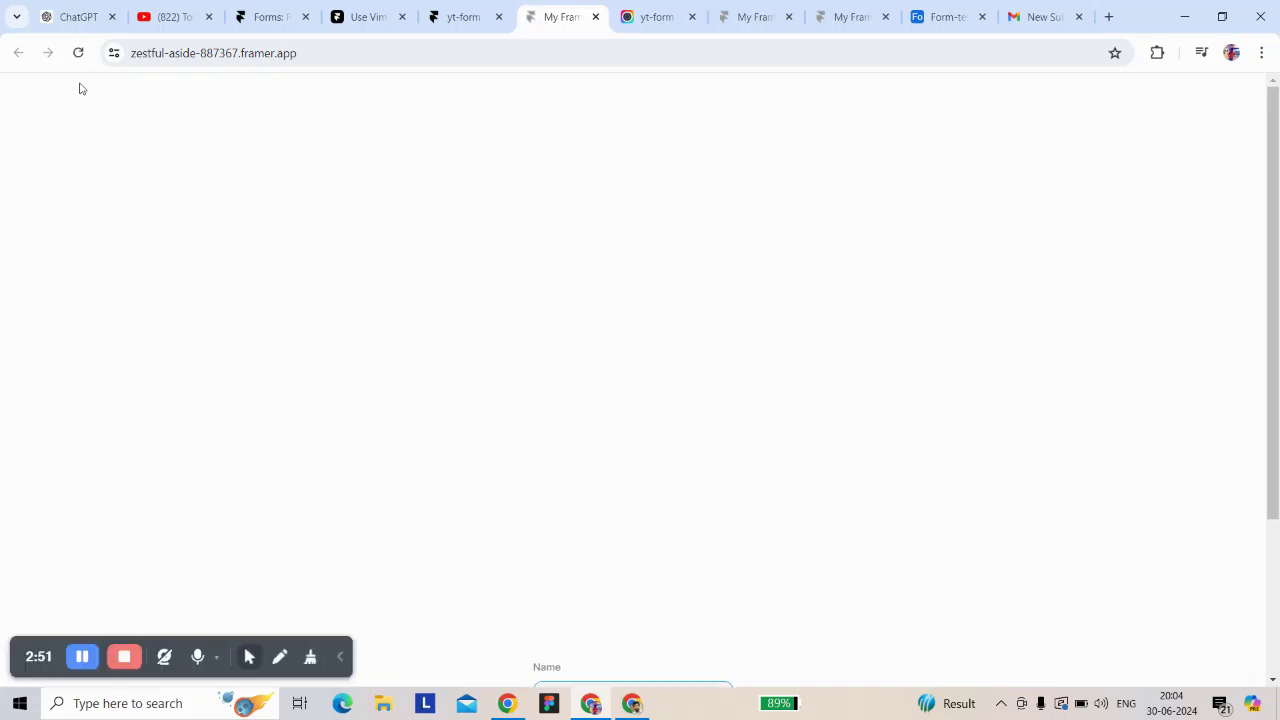
pyautogui.click(79, 54)
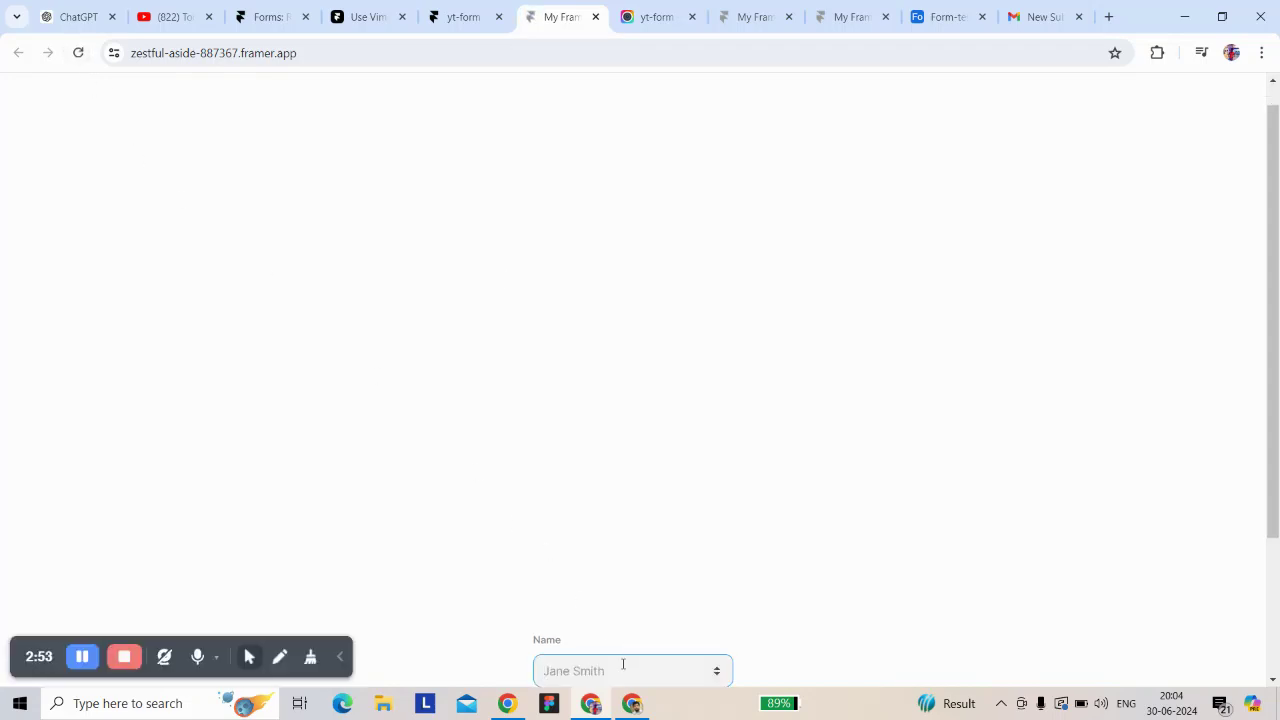
pyautogui.click(456, 20)
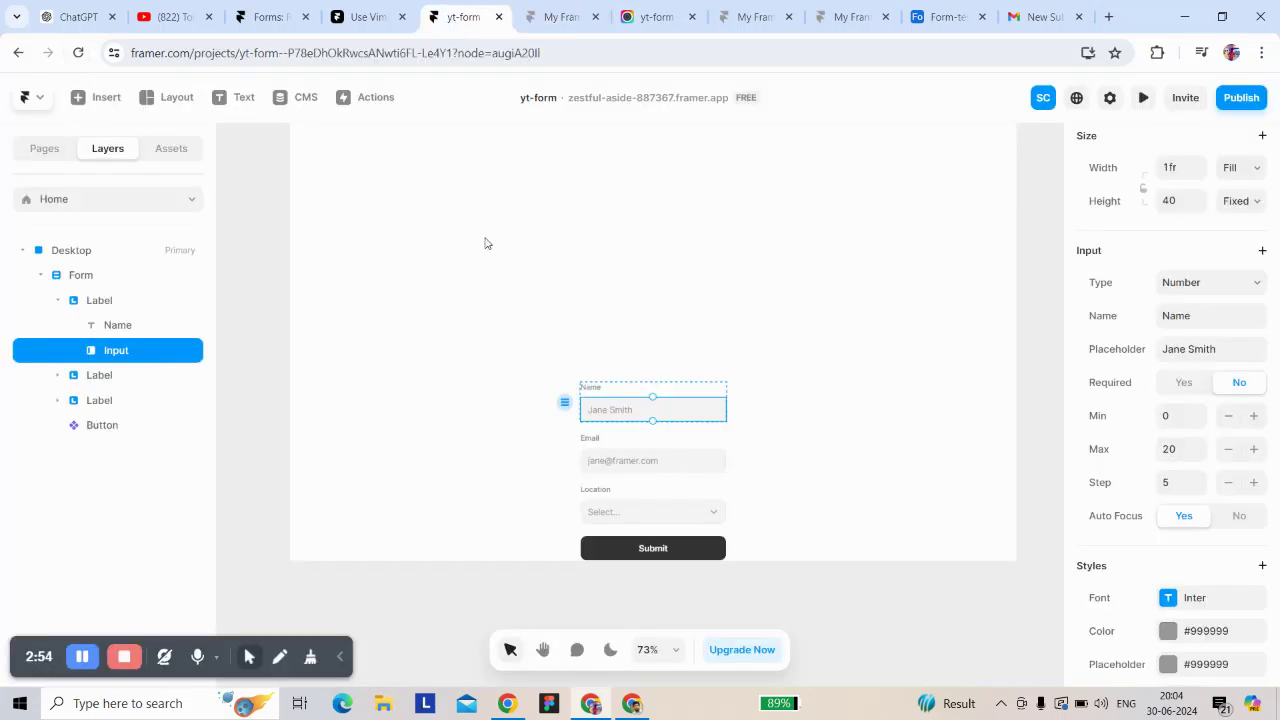
pyautogui.click(1237, 518)
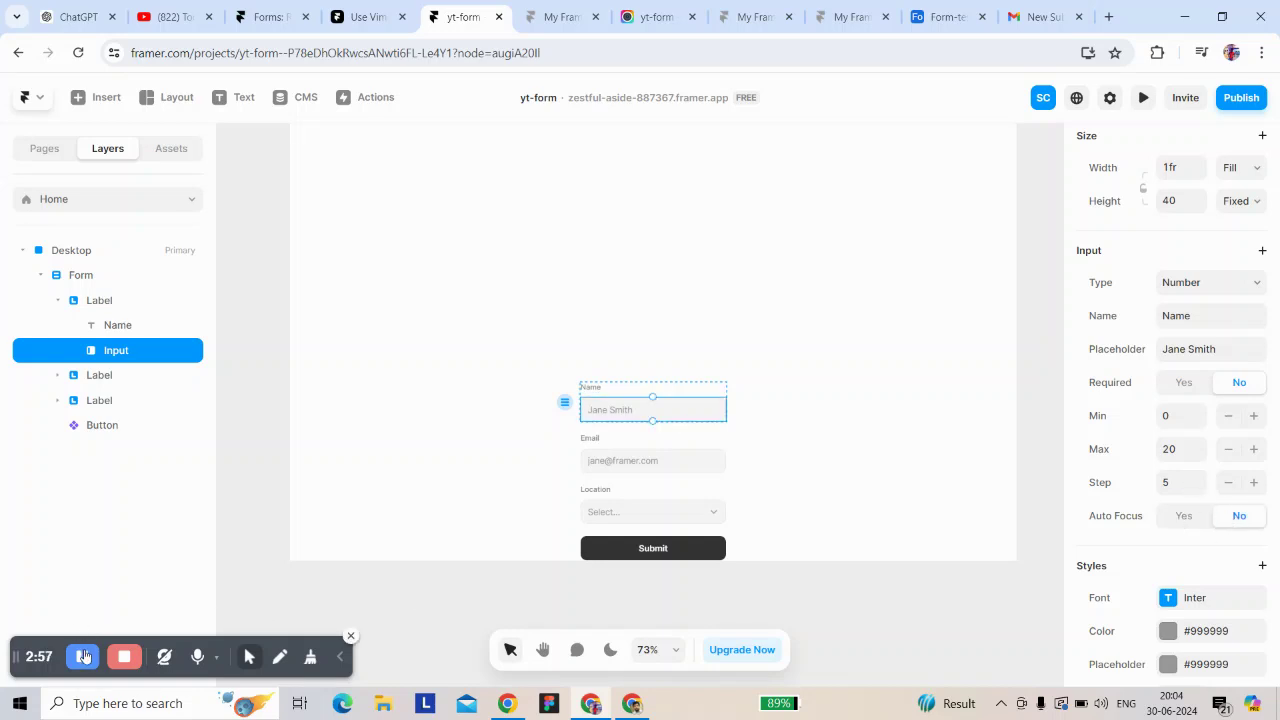
# Step: Move the whole form up to the upper part of the Desktop frame, keeping it horizontally centred
pyautogui.click(623, 437)
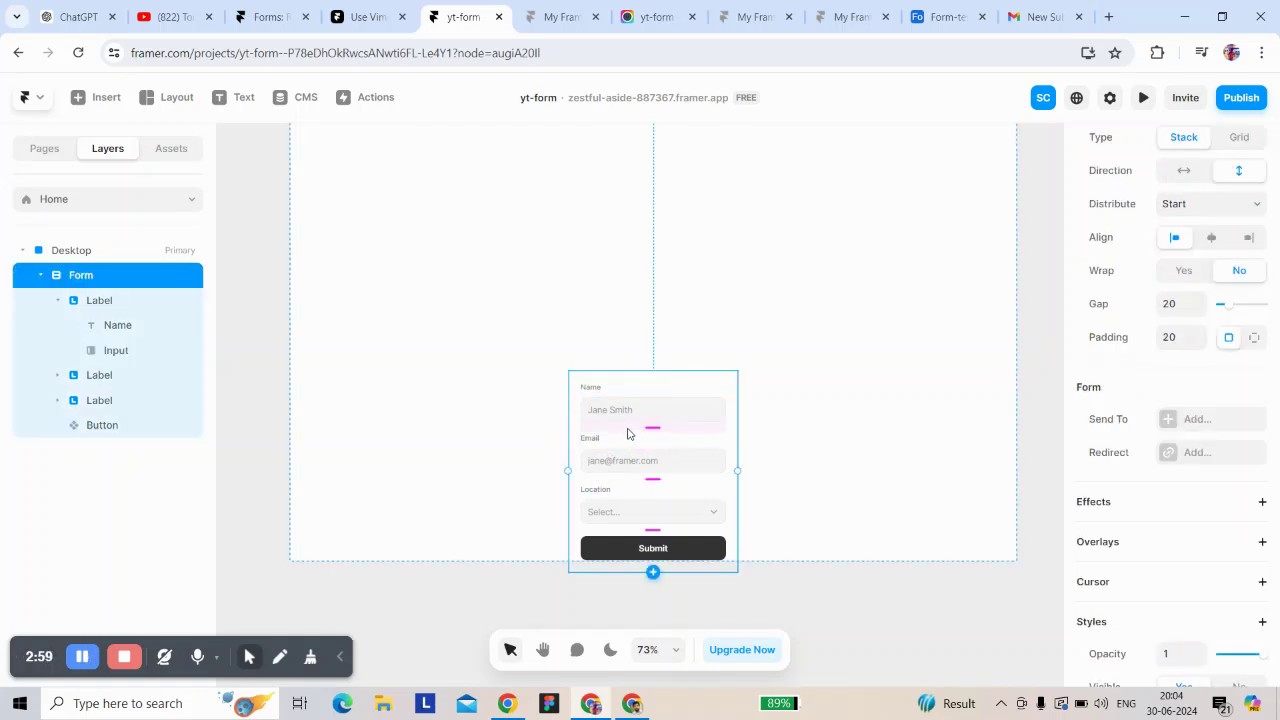
pyautogui.moveTo(623, 434); pyautogui.dragTo(629, 186)
pyautogui.scroll(3, 627, 371)
pyautogui.keyDown('ctrl'); pyautogui.scroll(2, 628, 370); pyautogui.keyUp('ctrl')
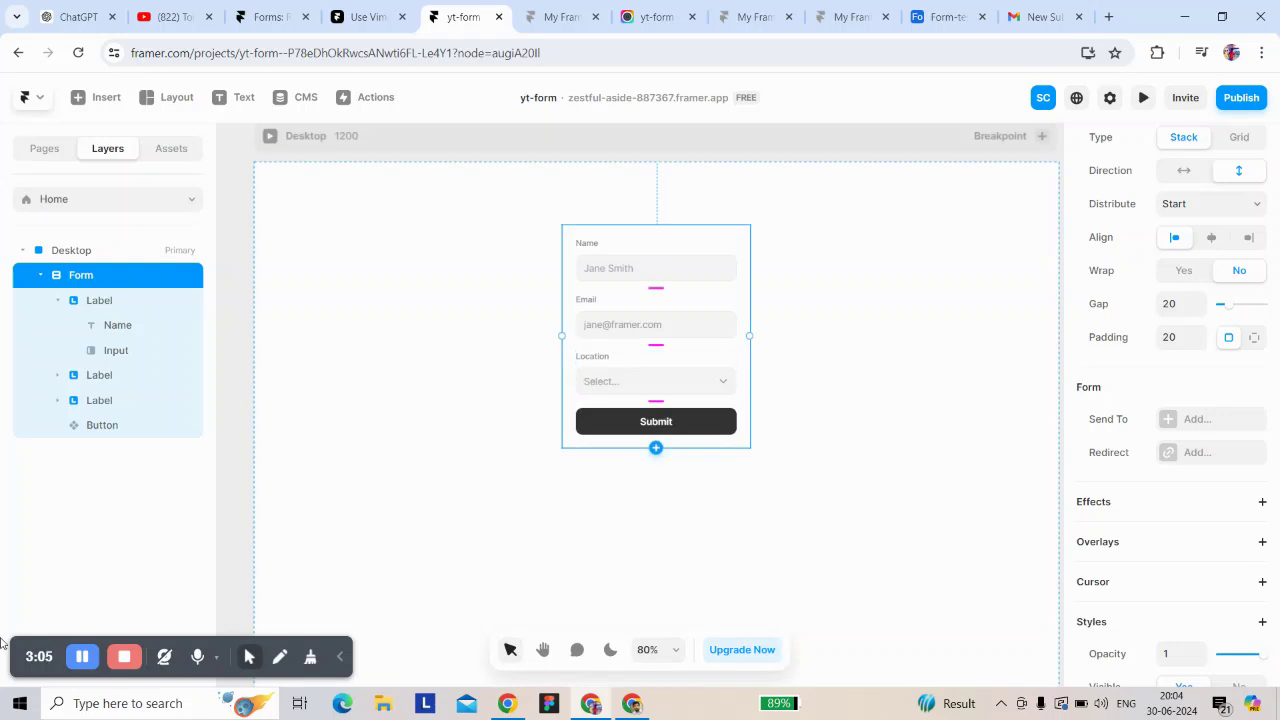
pyautogui.click(84, 656)
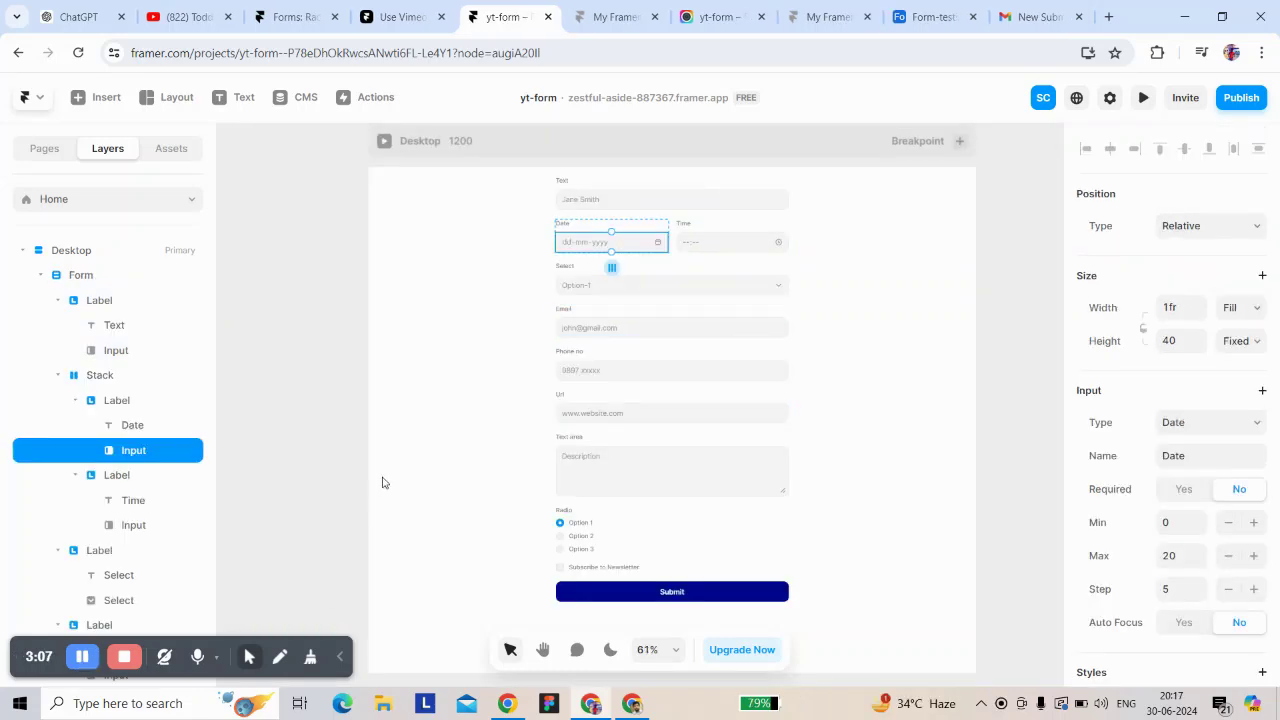
# Step: Examine the Type and Name settings of the form's Text and Date inputs
pyautogui.click(289, 309)
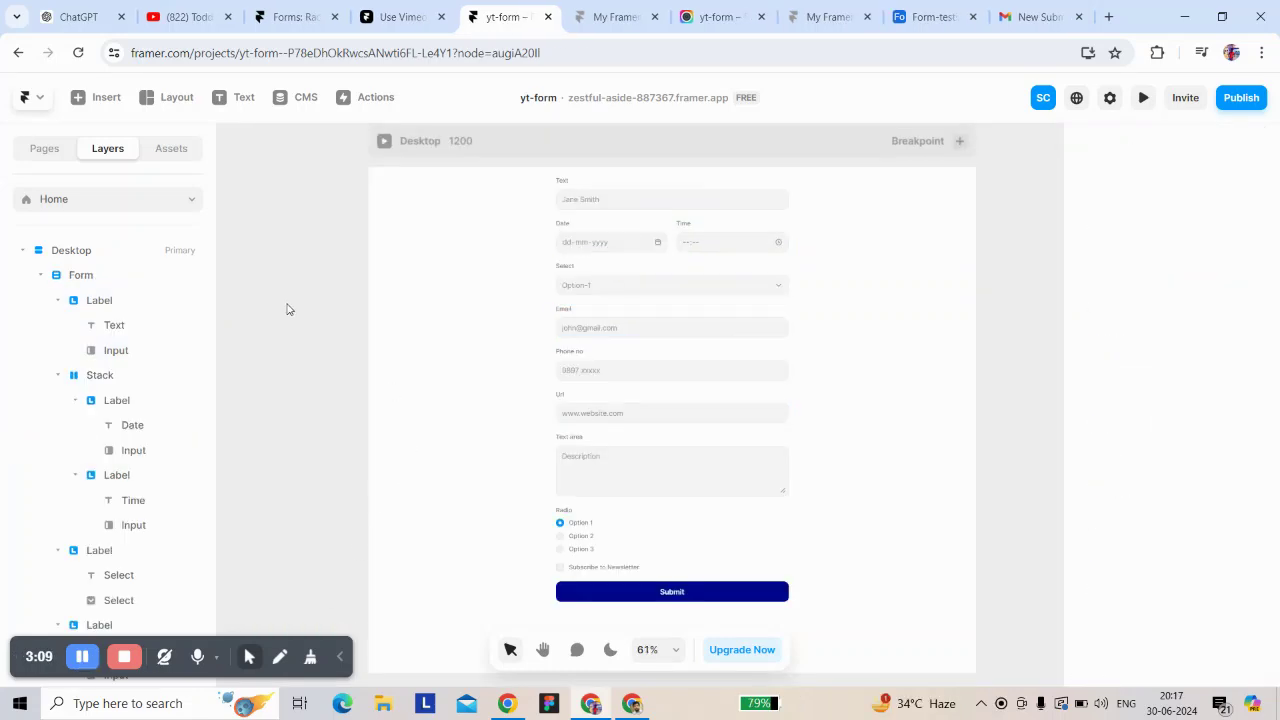
pyautogui.click(572, 222)
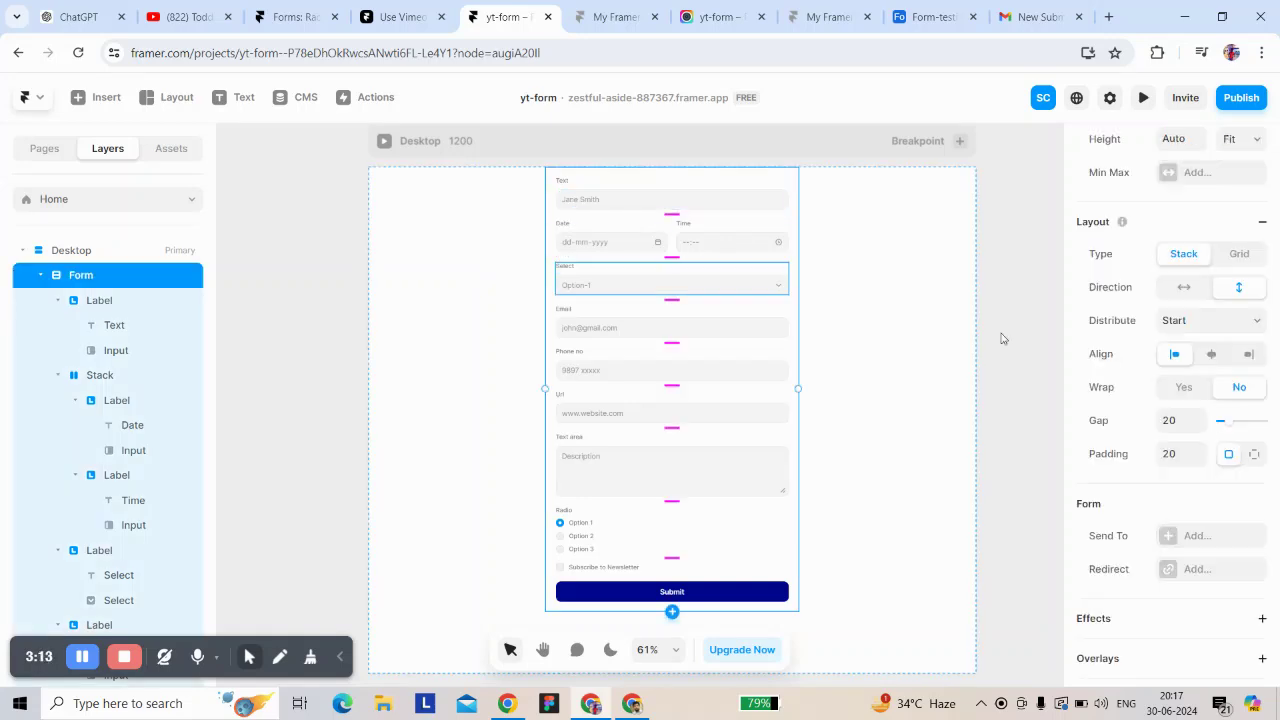
pyautogui.click(593, 203)
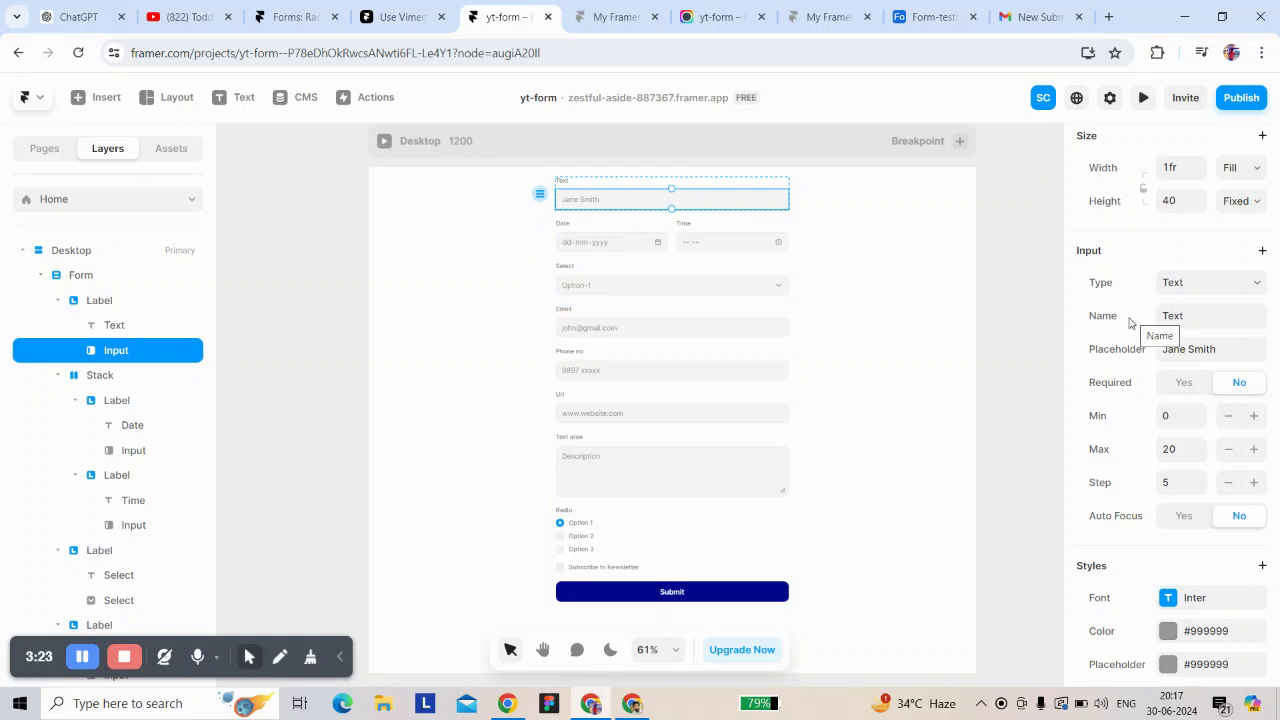
pyautogui.click(1180, 316)
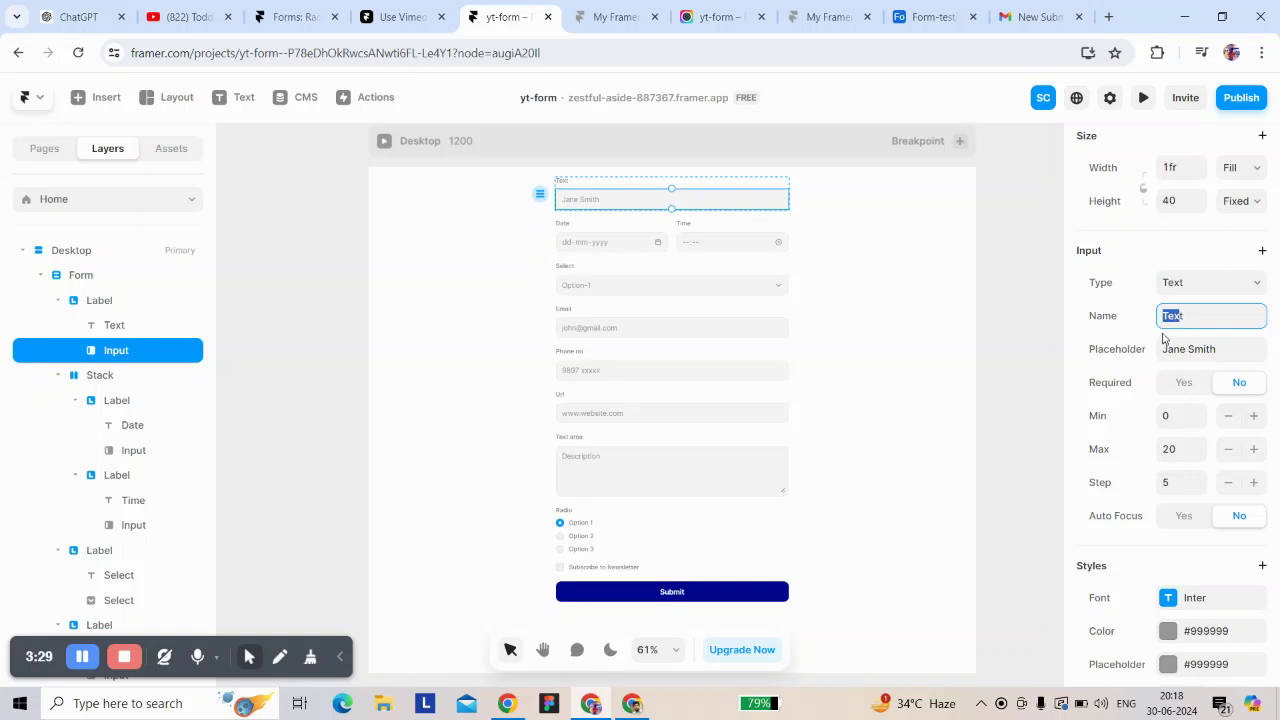
pyautogui.click(610, 243)
# Step: Set the Name property of the Time field's input to "Time"
pyautogui.click(708, 250)
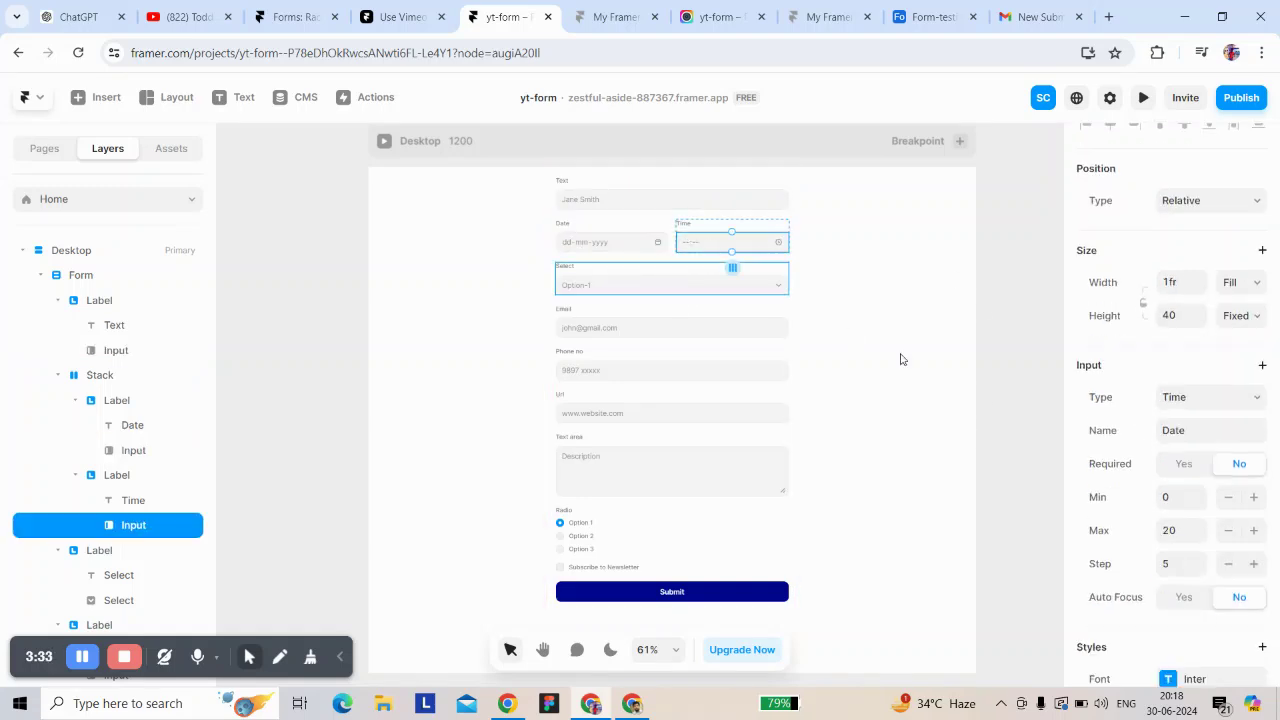
pyautogui.click(1165, 430)
pyautogui.press('BackSpace')
pyautogui.write('Time')
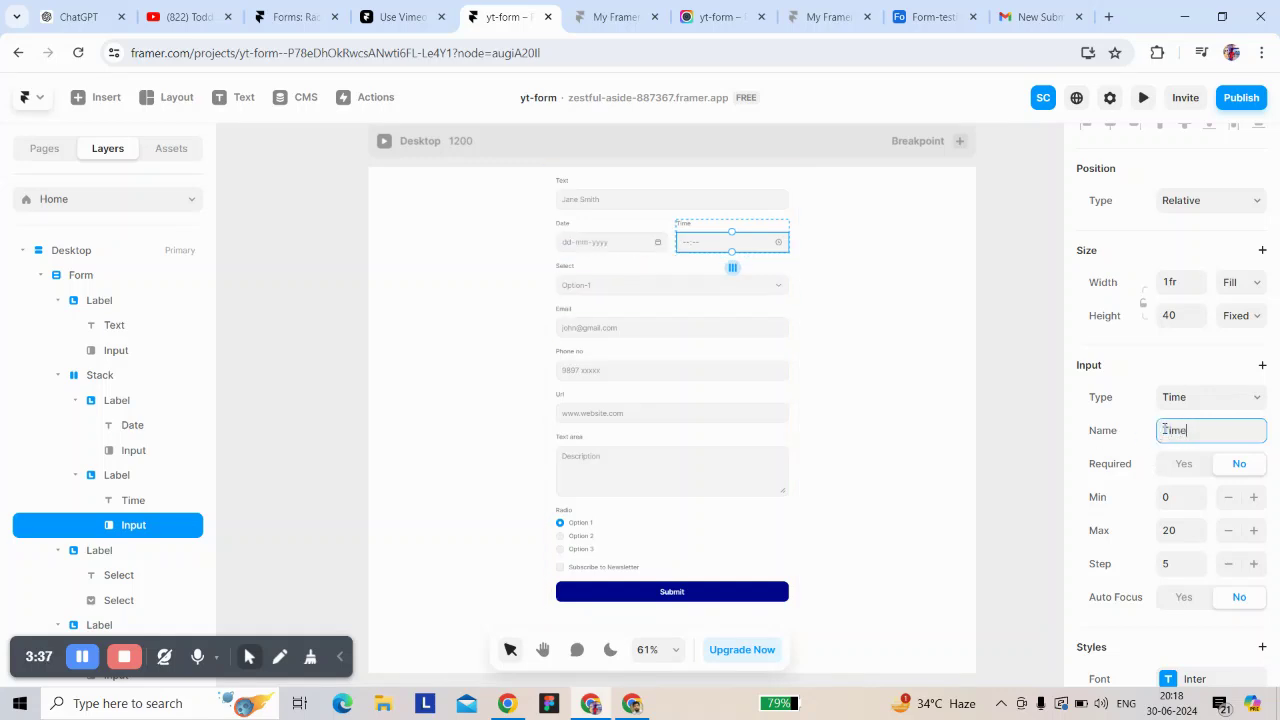
pyautogui.press('Return')
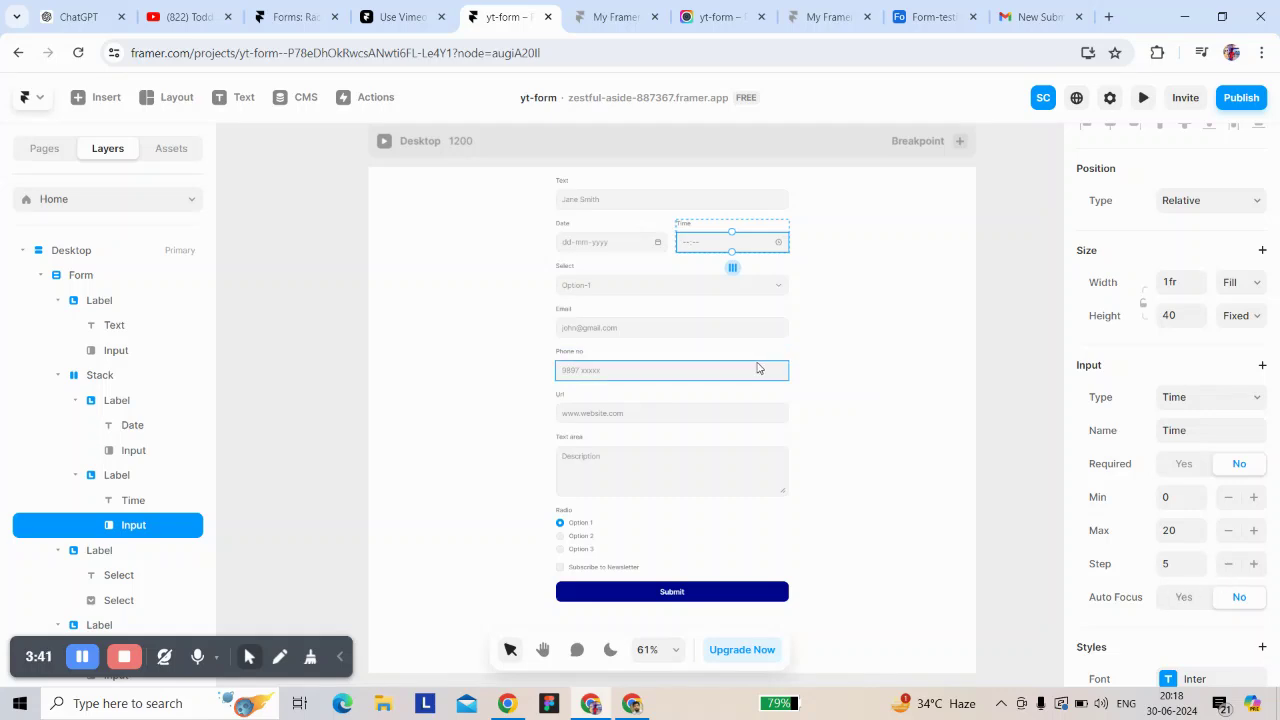
# Step: Set the Name property of the Select dropdown field to "Select"
pyautogui.click(622, 290)
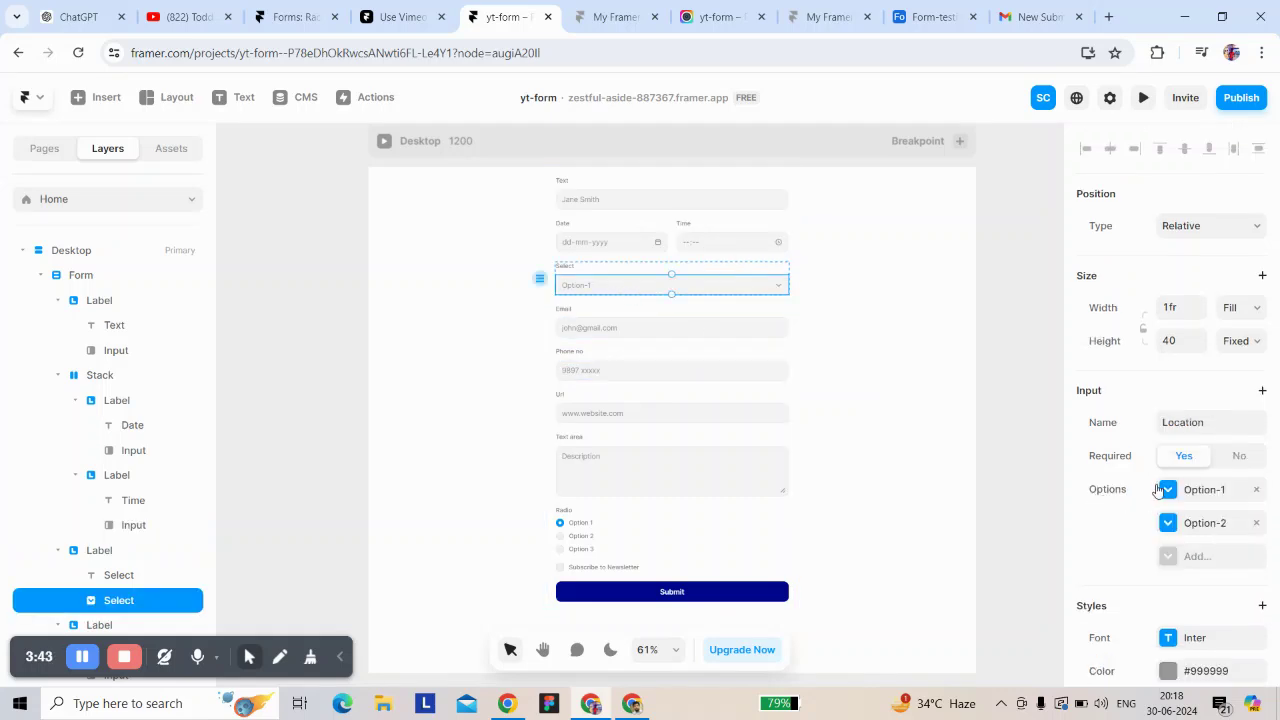
pyautogui.scroll(-1, 1158, 488)
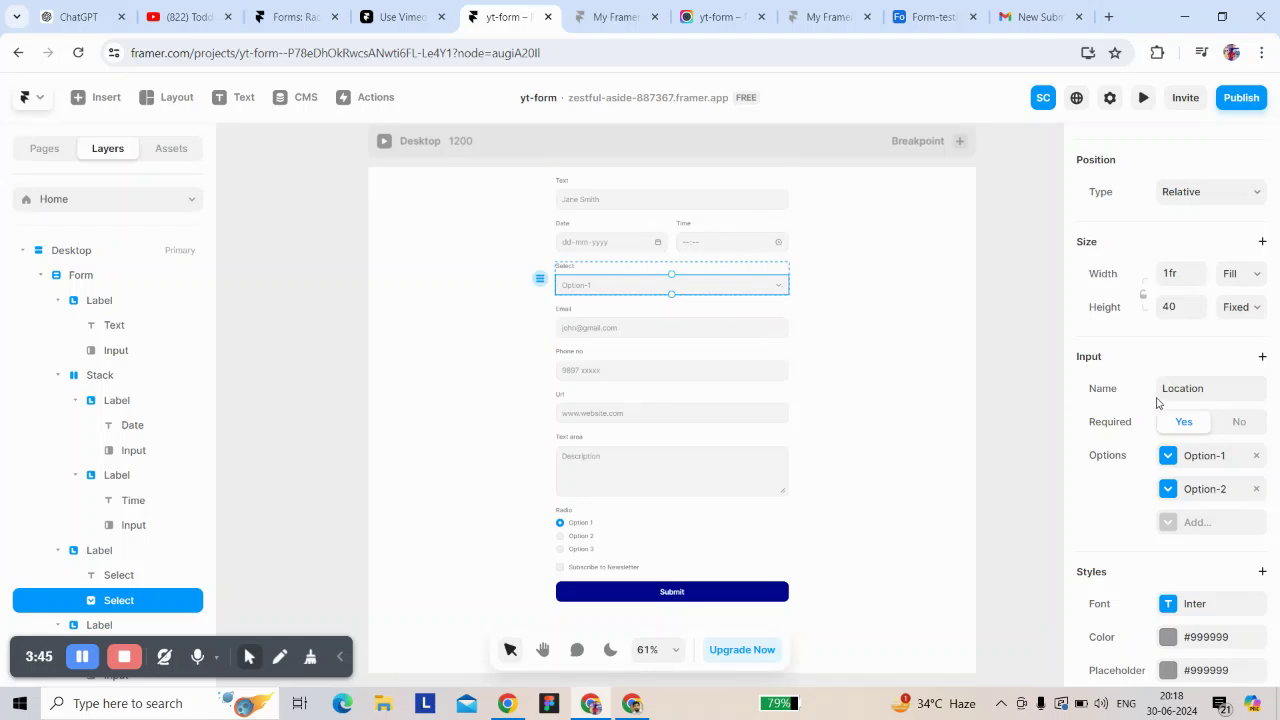
pyautogui.click(1192, 389)
pyautogui.write('S')
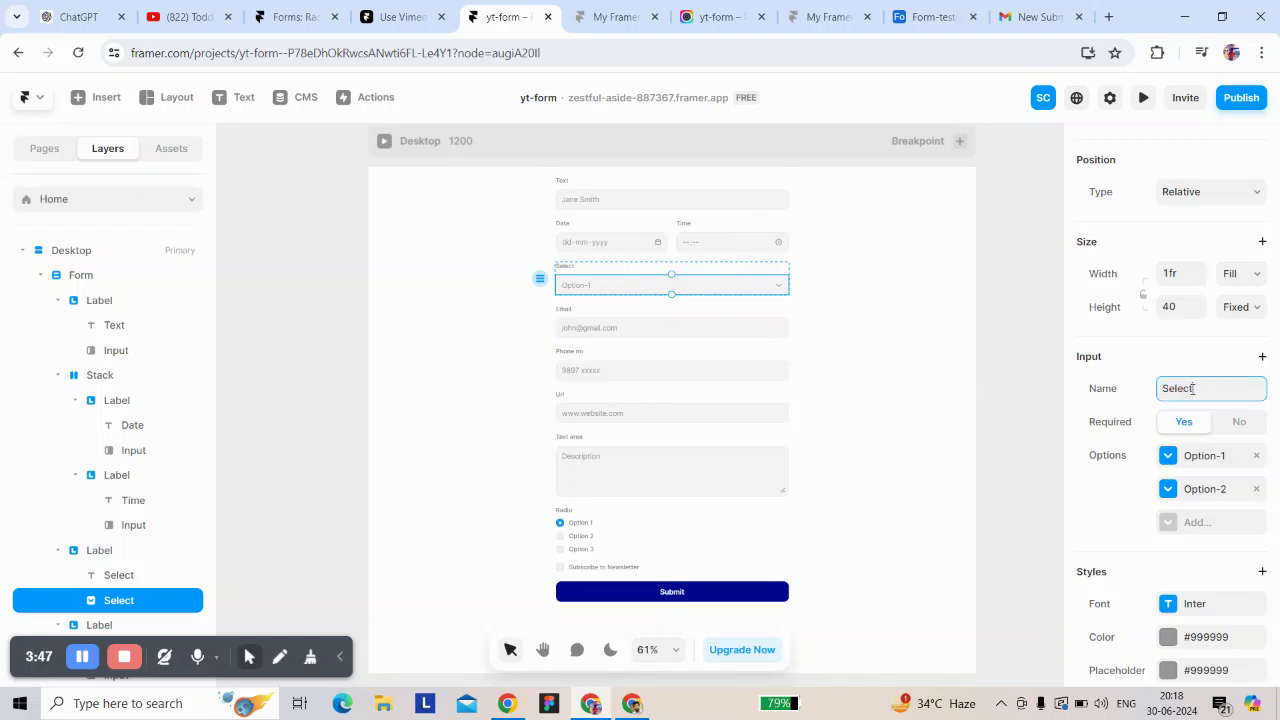
pyautogui.write('elect')
# Step: Check the input settings of the Email, Phone no and Url fields one after another
pyautogui.click(612, 333)
pyautogui.click(620, 371)
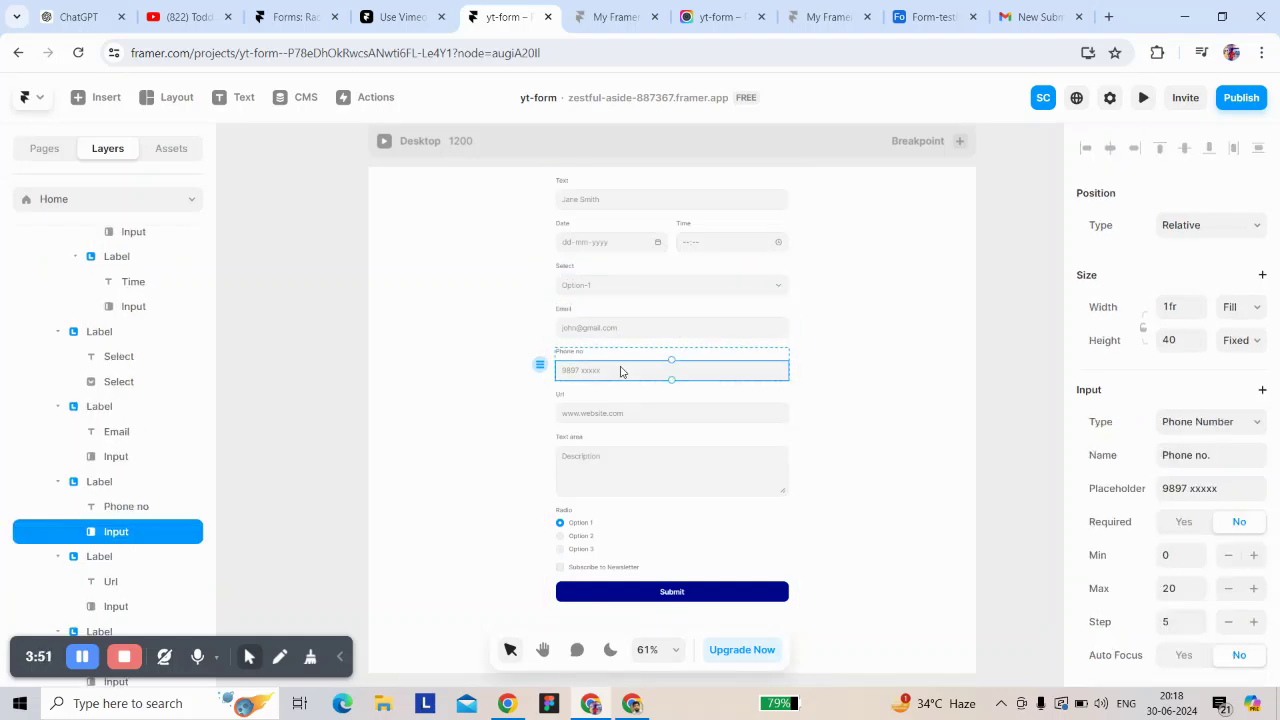
pyautogui.click(622, 411)
pyautogui.scroll(-2, 620, 420)
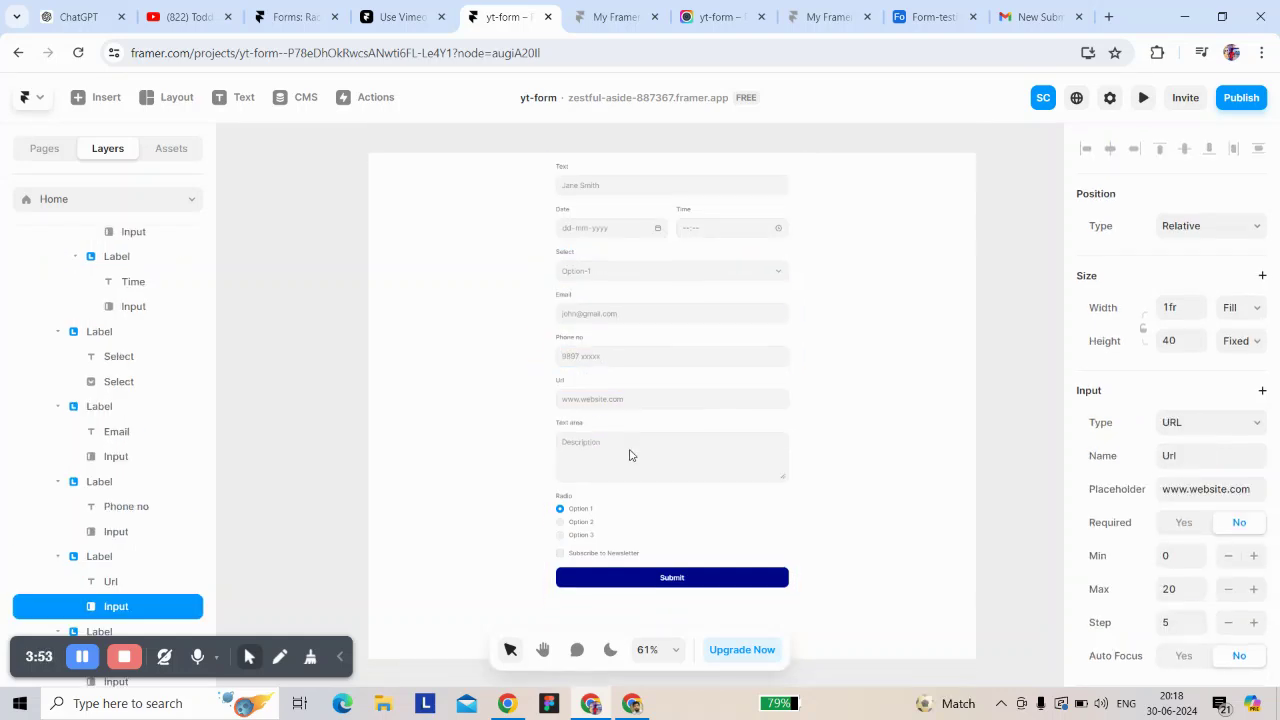
# Step: Set the Name property of the Description text area input to "Text area"
pyautogui.click(620, 422)
pyautogui.click(1176, 498)
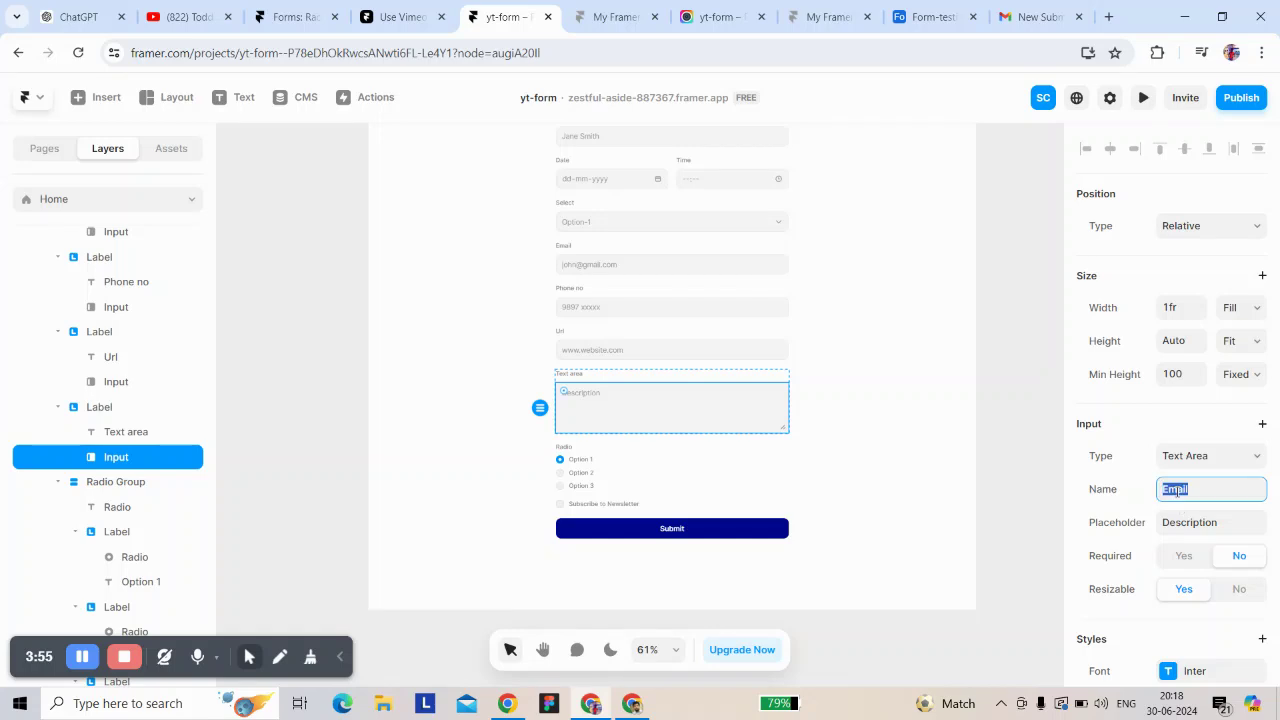
pyautogui.write('Text area')
pyautogui.click(1107, 516)
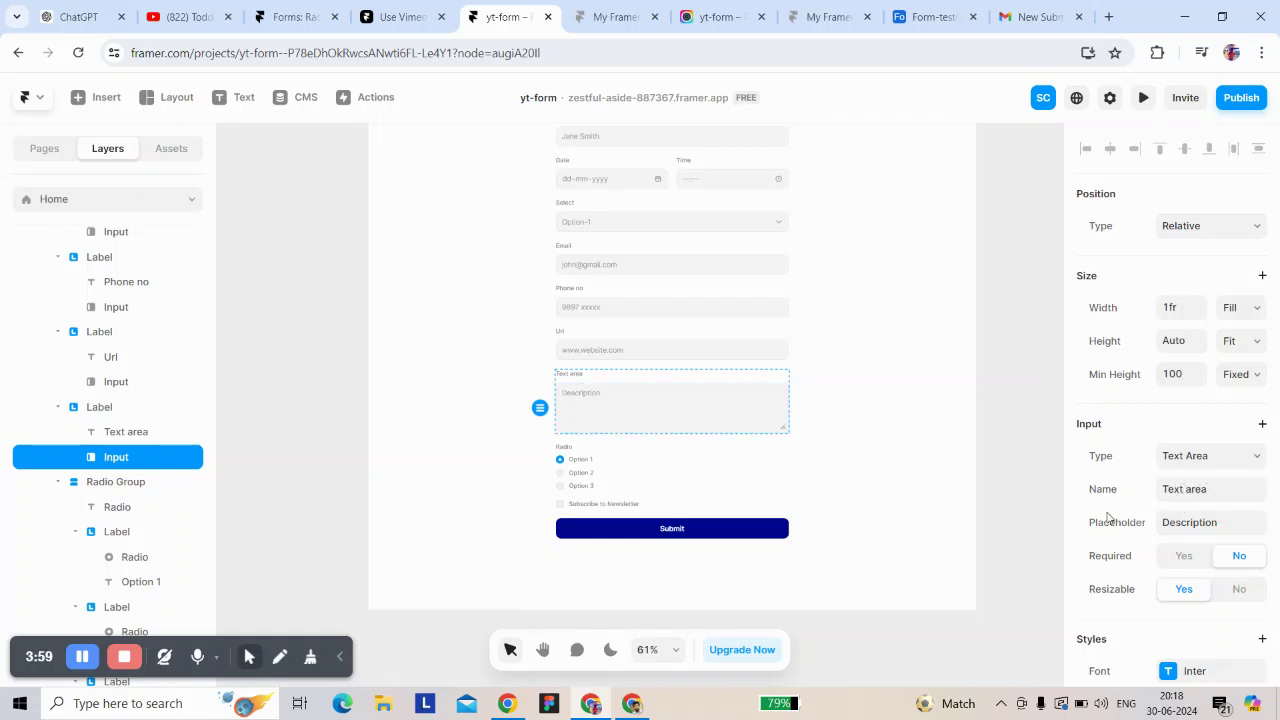
# Step: Compare the text area's Resizable options, leave it on Yes, test resizing the field in the preview and return to the canvas
pyautogui.click(1236, 589)
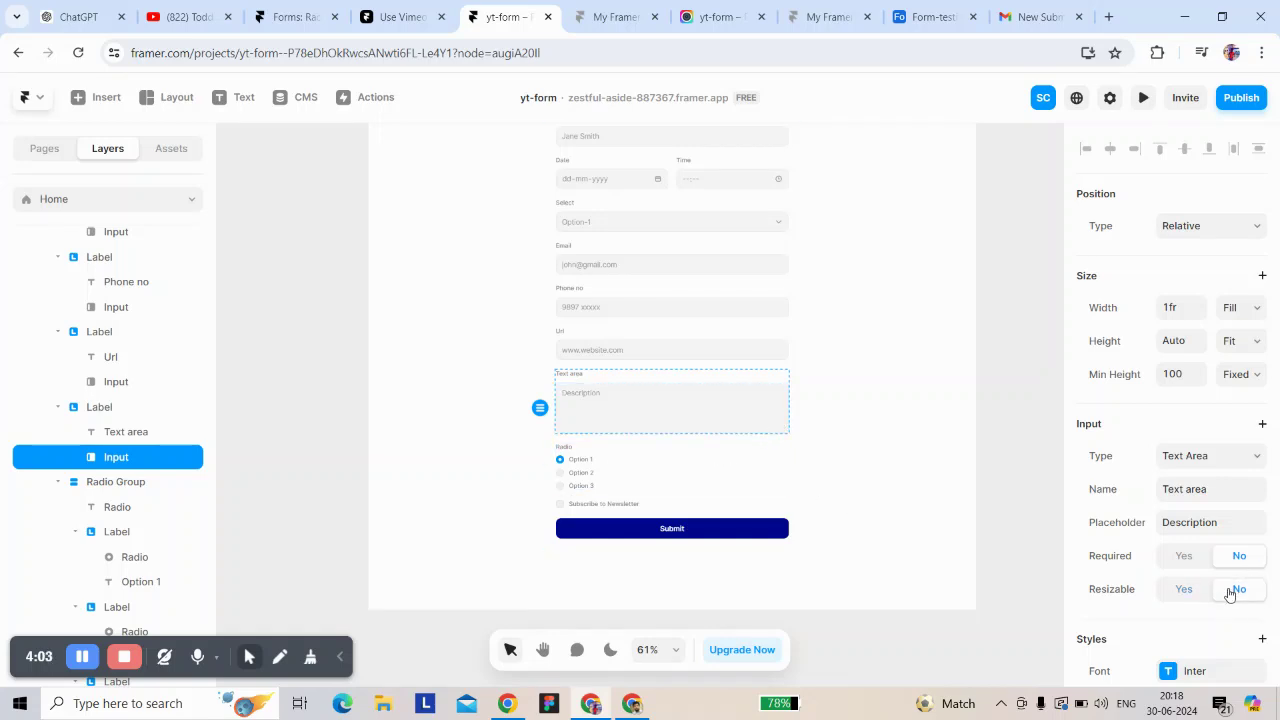
pyautogui.click(1172, 592)
pyautogui.click(1143, 97)
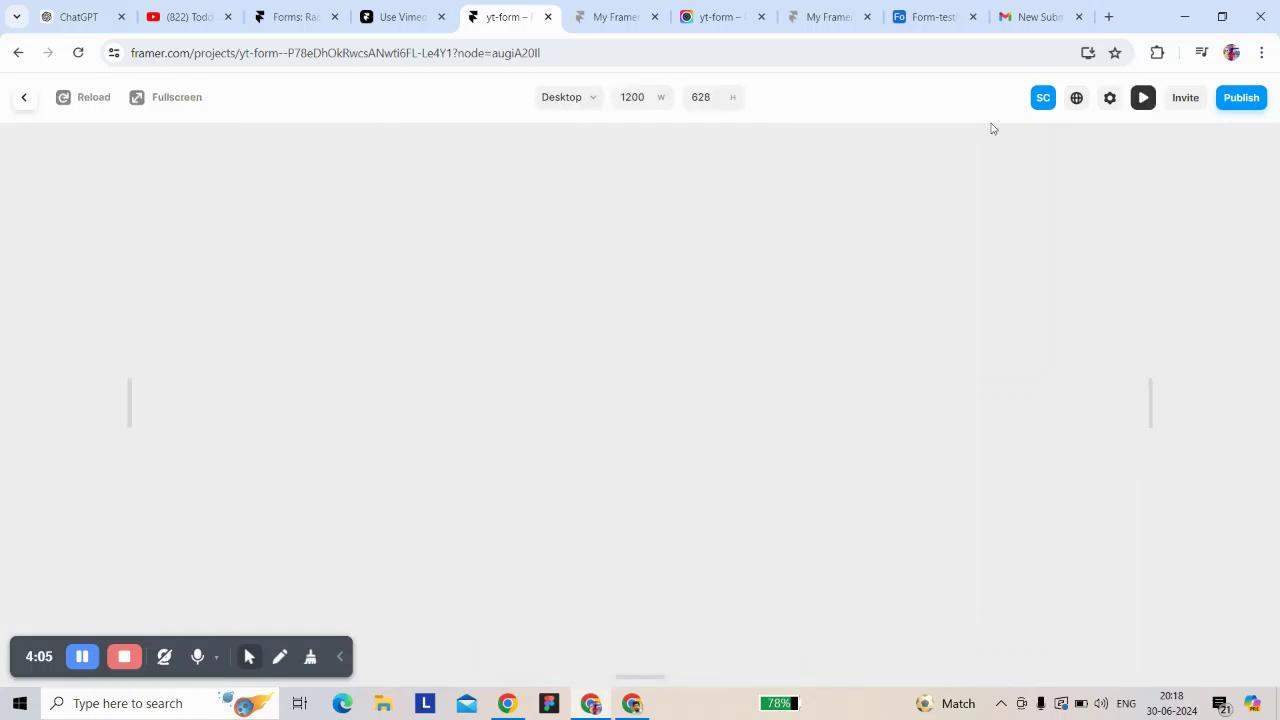
pyautogui.scroll(-3, 680, 381)
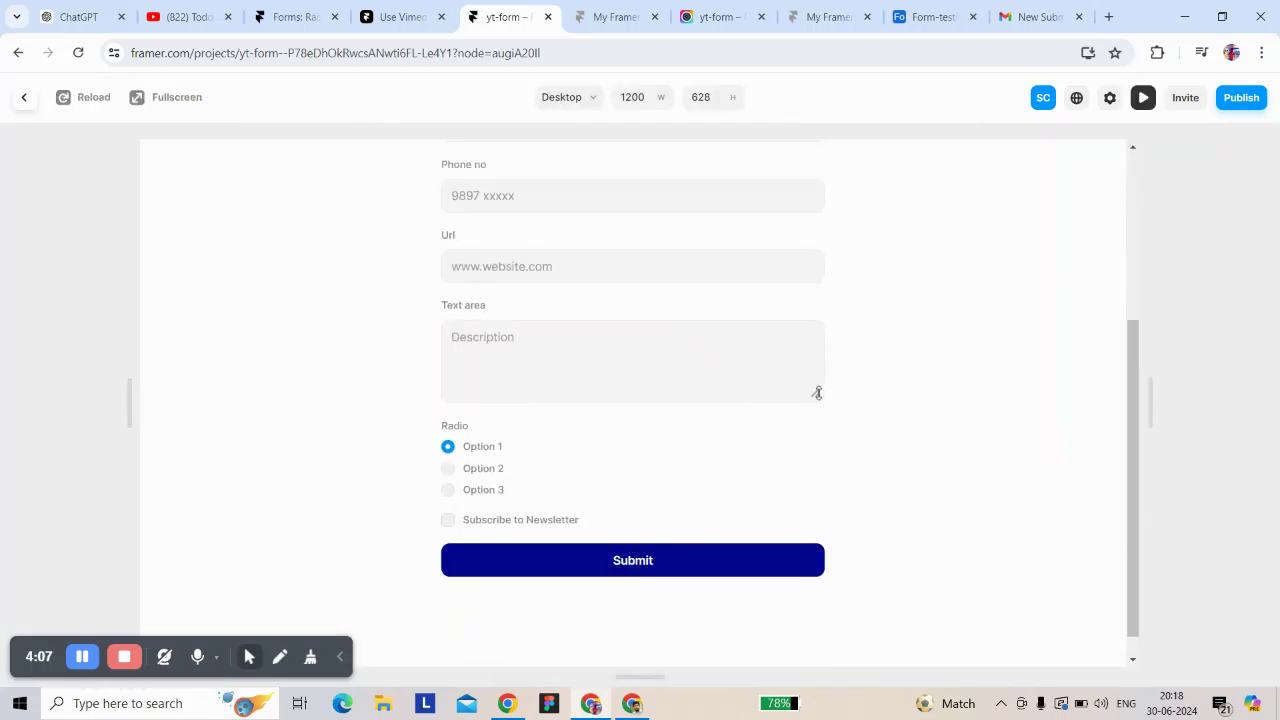
pyautogui.moveTo(817, 393)
pyautogui.mouseDown()
pyautogui.moveTo(817, 486)
pyautogui.moveTo(817, 398)
pyautogui.mouseUp()
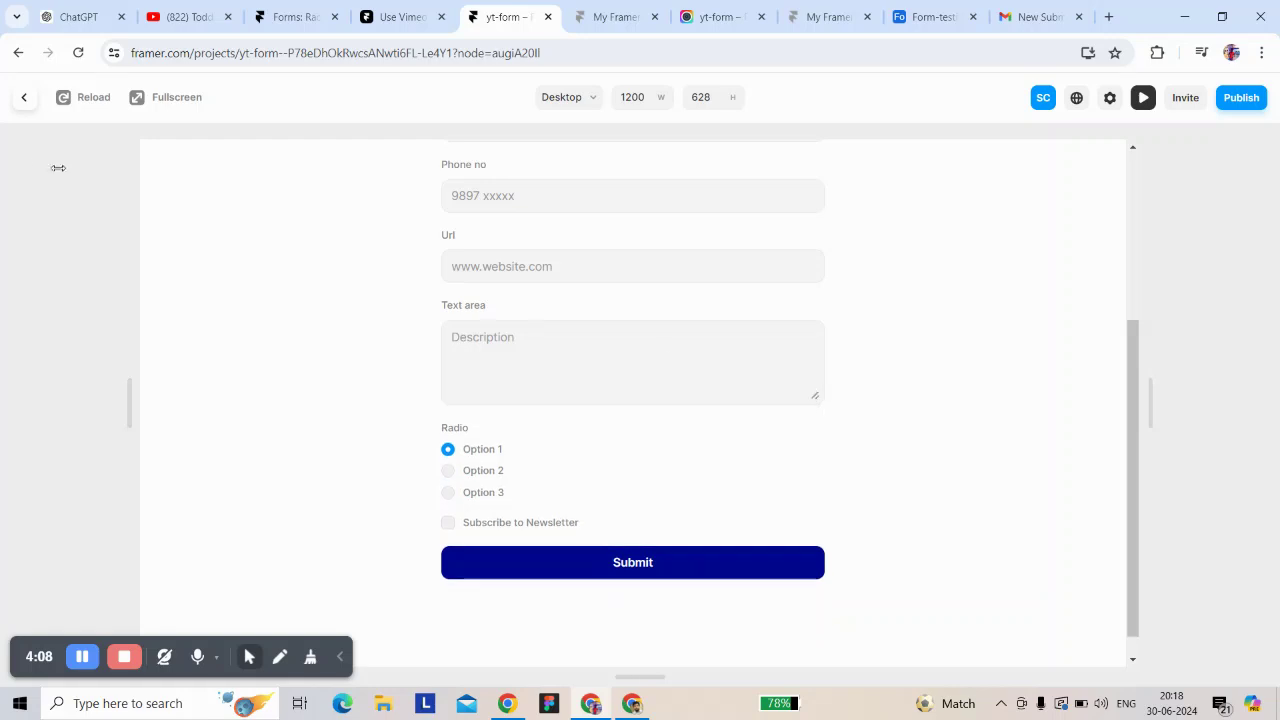
pyautogui.click(25, 98)
# Step: Set the text area's Resizable option to No and view the field in the preview
pyautogui.click(1236, 590)
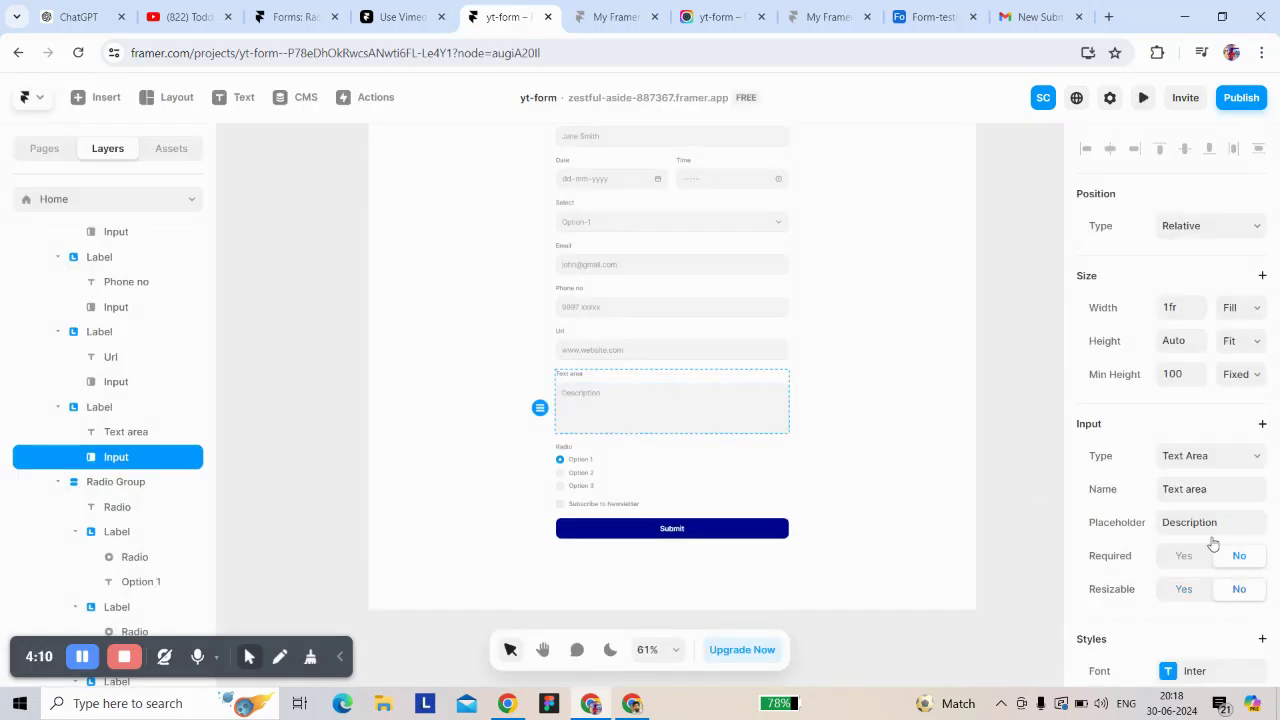
pyautogui.click(1143, 97)
pyautogui.scroll(-3, 720, 440)
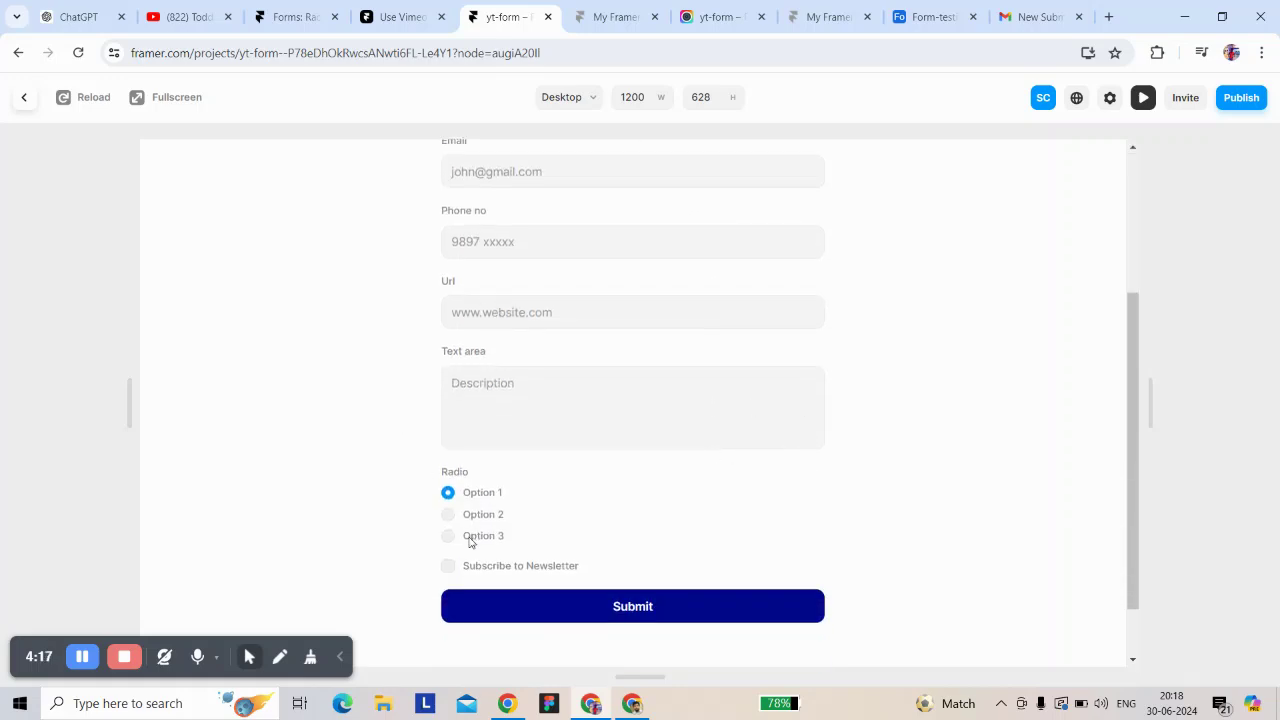
# Step: Test the three radio options and the Subscribe to Newsletter checkbox in the preview, and return to the canvas
pyautogui.click(448, 517)
pyautogui.click(448, 492)
pyautogui.click(448, 536)
pyautogui.click(448, 514)
pyautogui.click(448, 492)
pyautogui.click(448, 567)
pyautogui.click(25, 97)
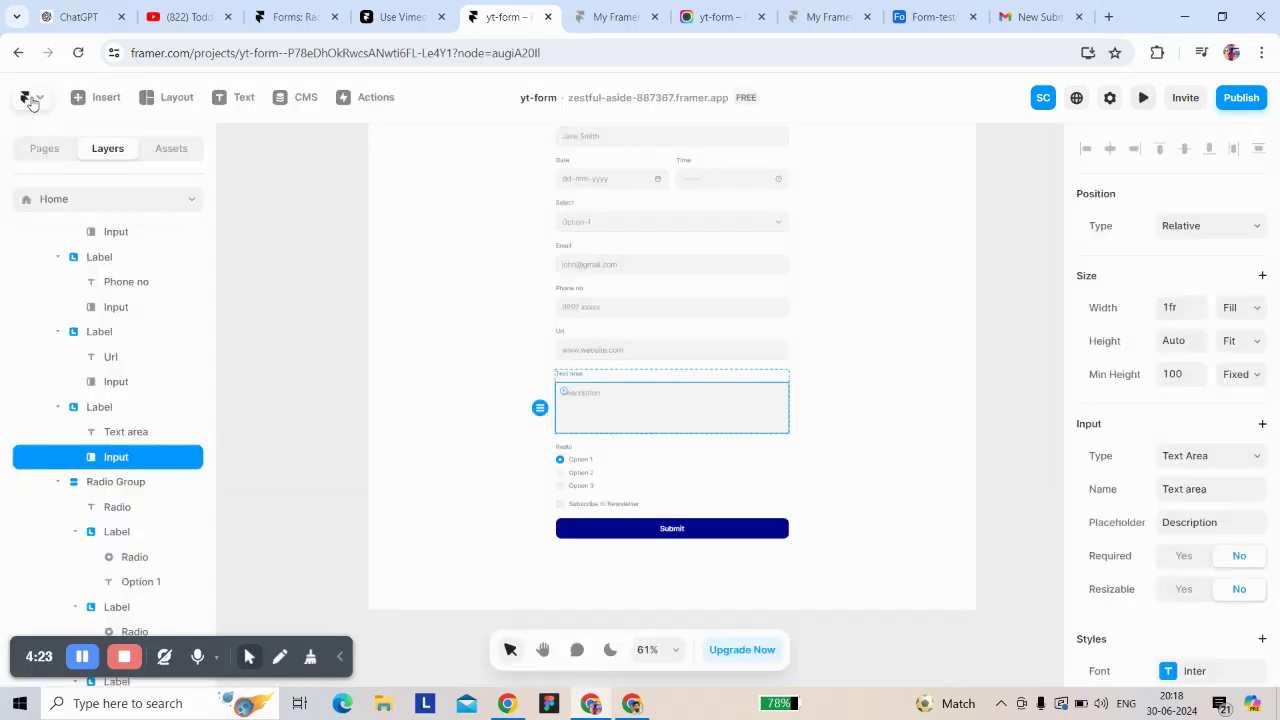
pyautogui.scroll(2, 710, 370)
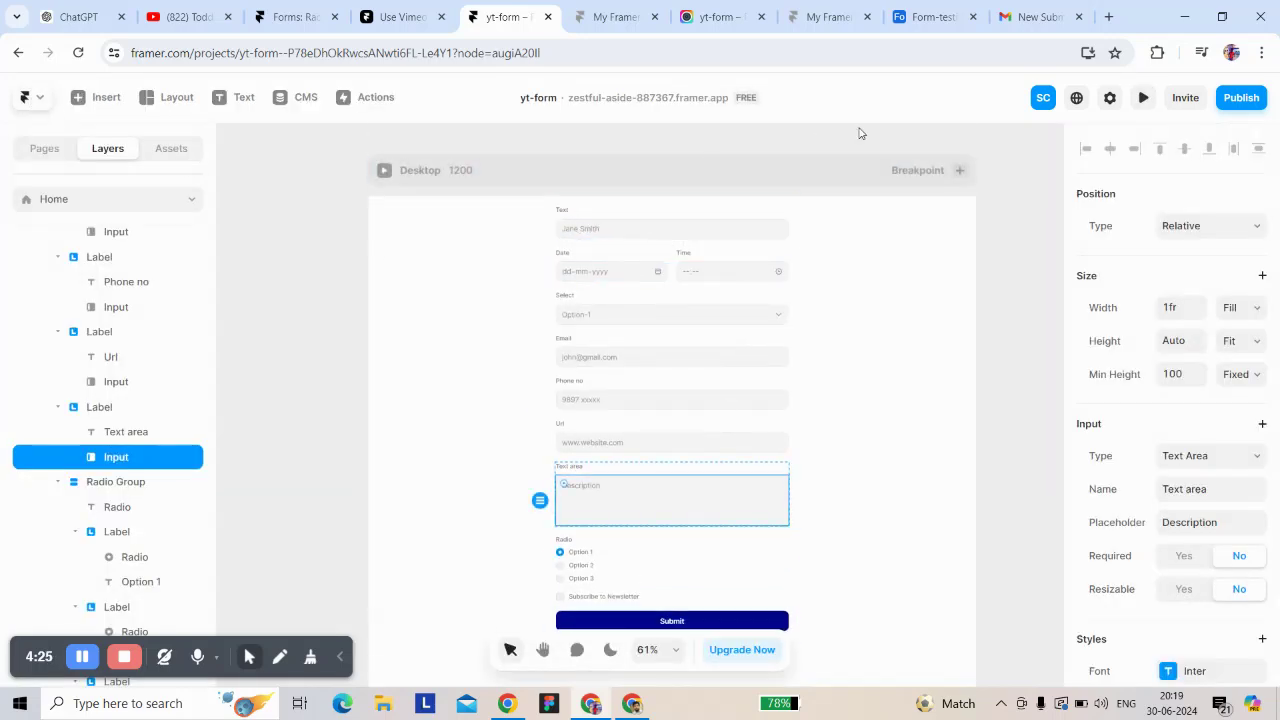
# Step: Switch to the Form-testing base in Airtable and check the field types of the email and Text area columns
pyautogui.click(926, 18)
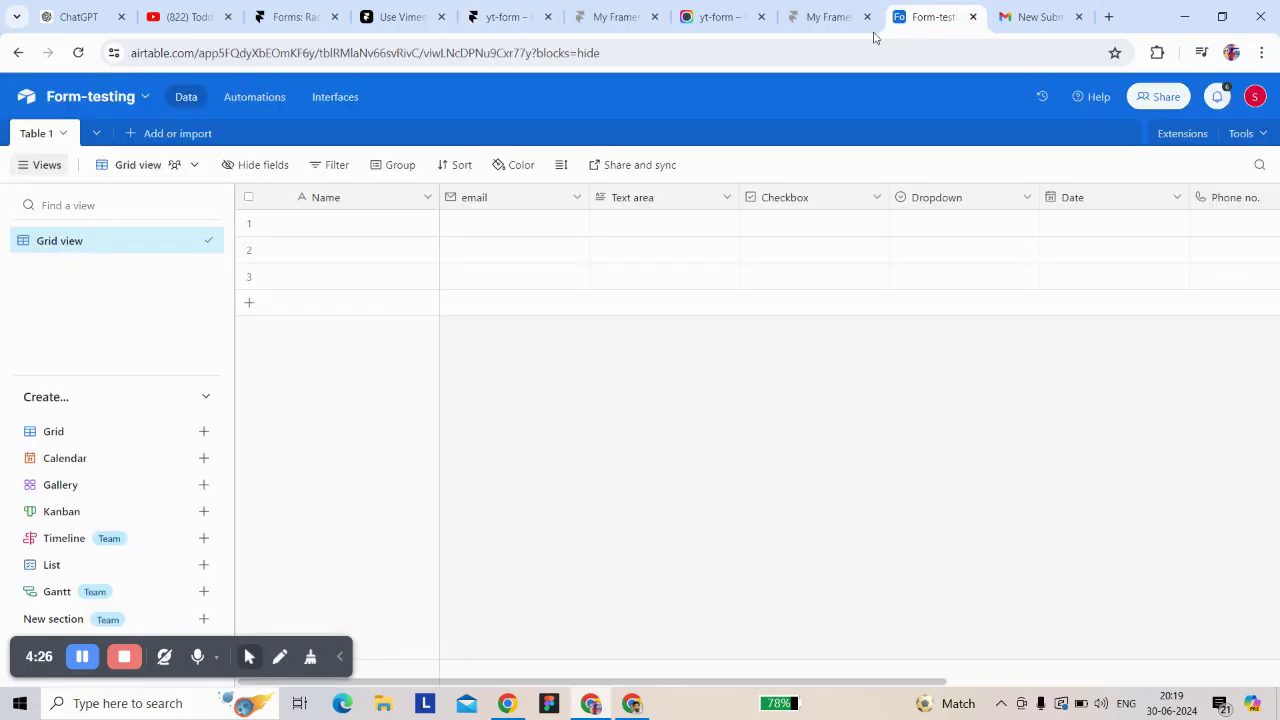
pyautogui.click(337, 200)
pyautogui.click(491, 205)
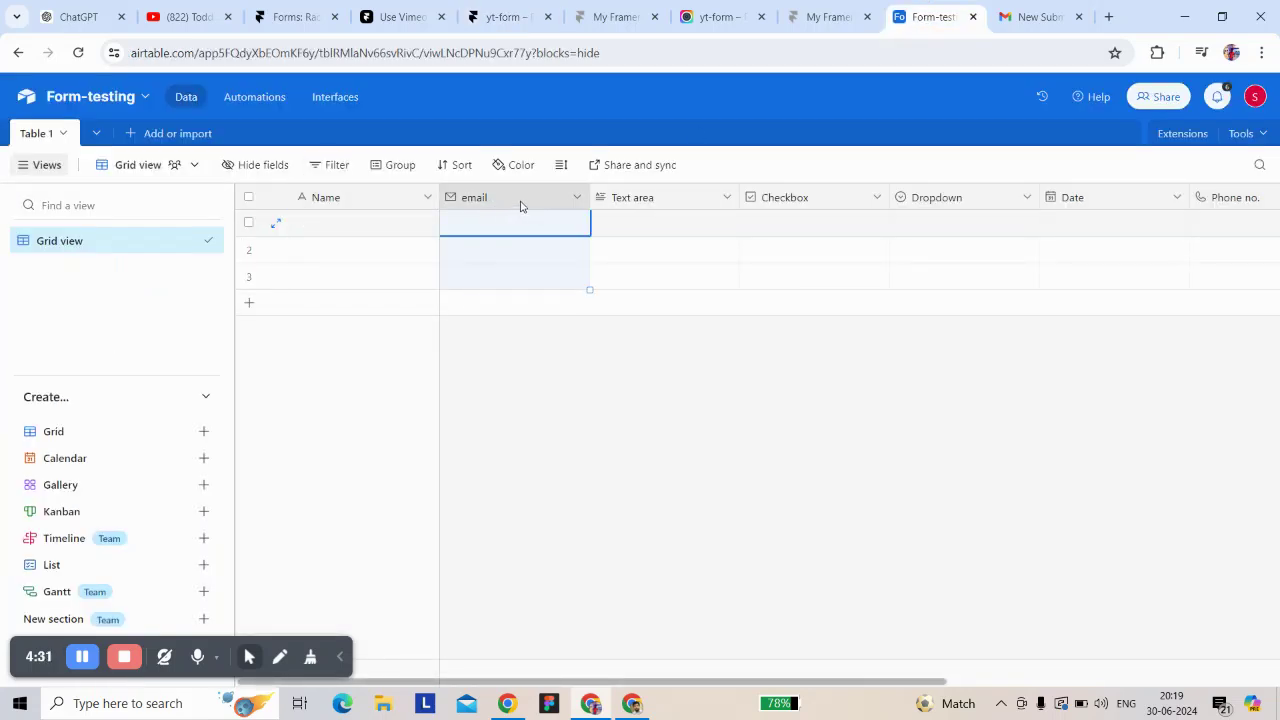
pyautogui.doubleClick(520, 205)
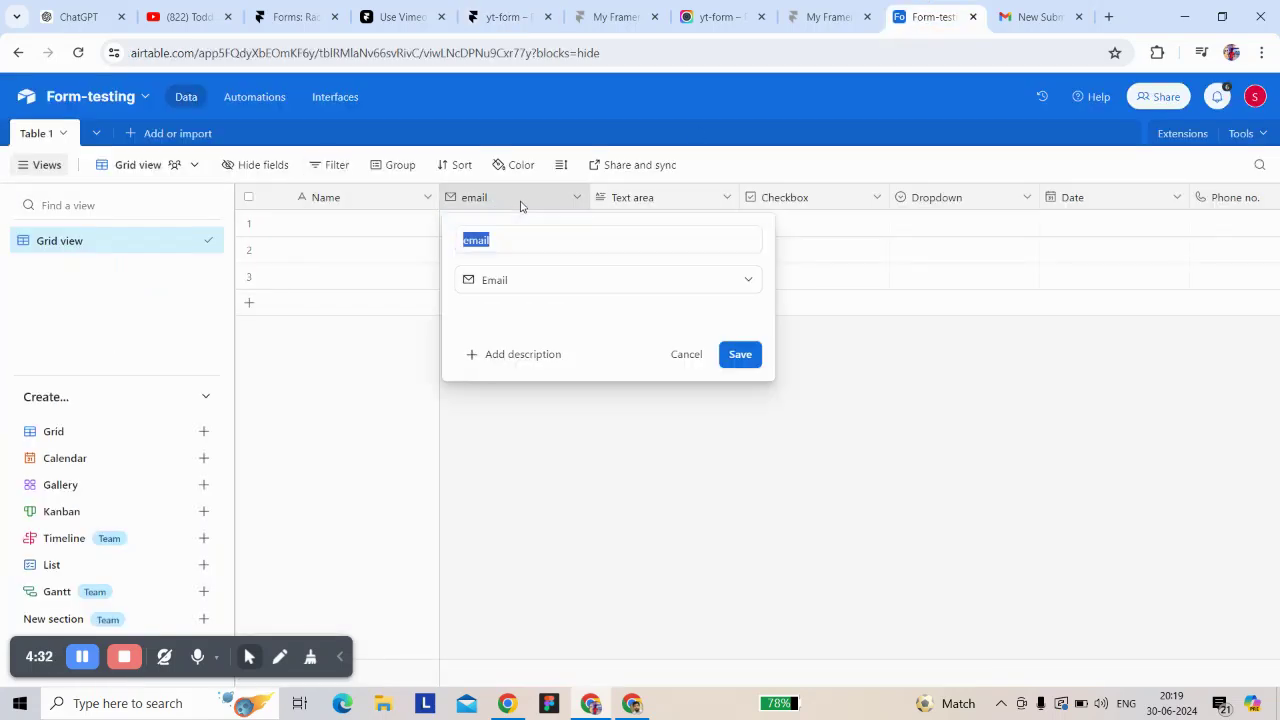
pyautogui.click(957, 400)
pyautogui.doubleClick(672, 203)
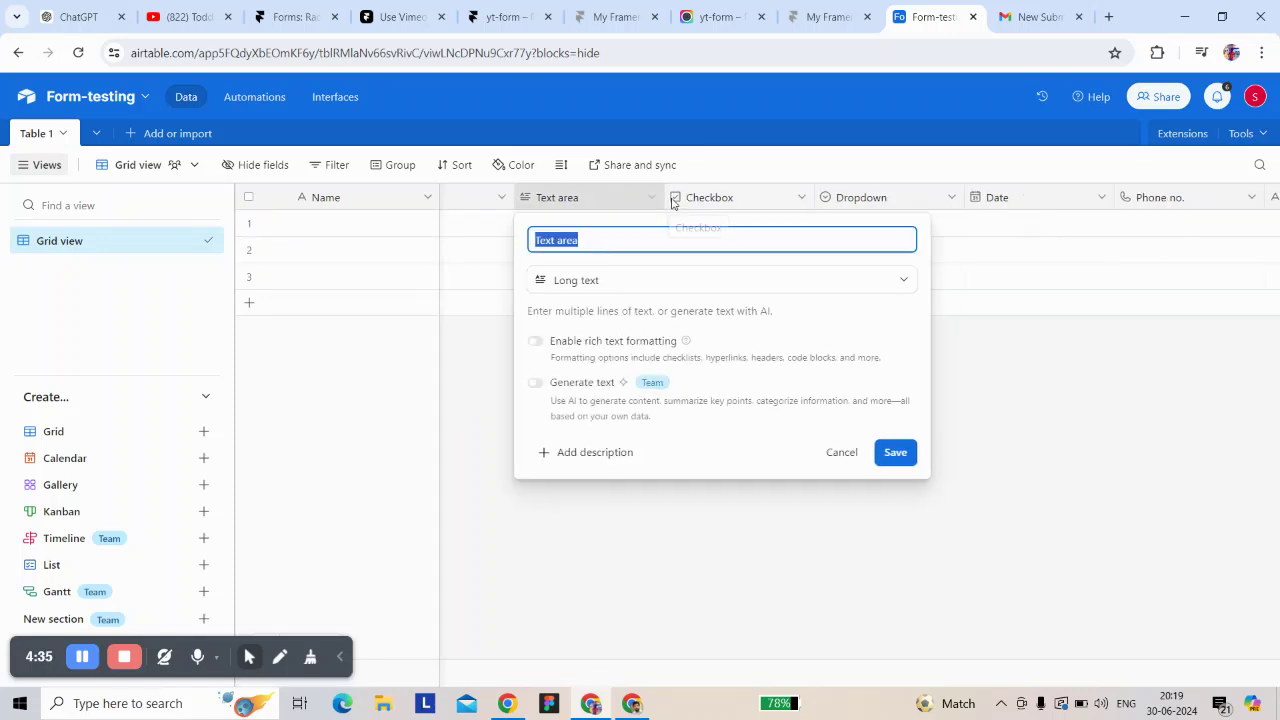
pyautogui.click(716, 201)
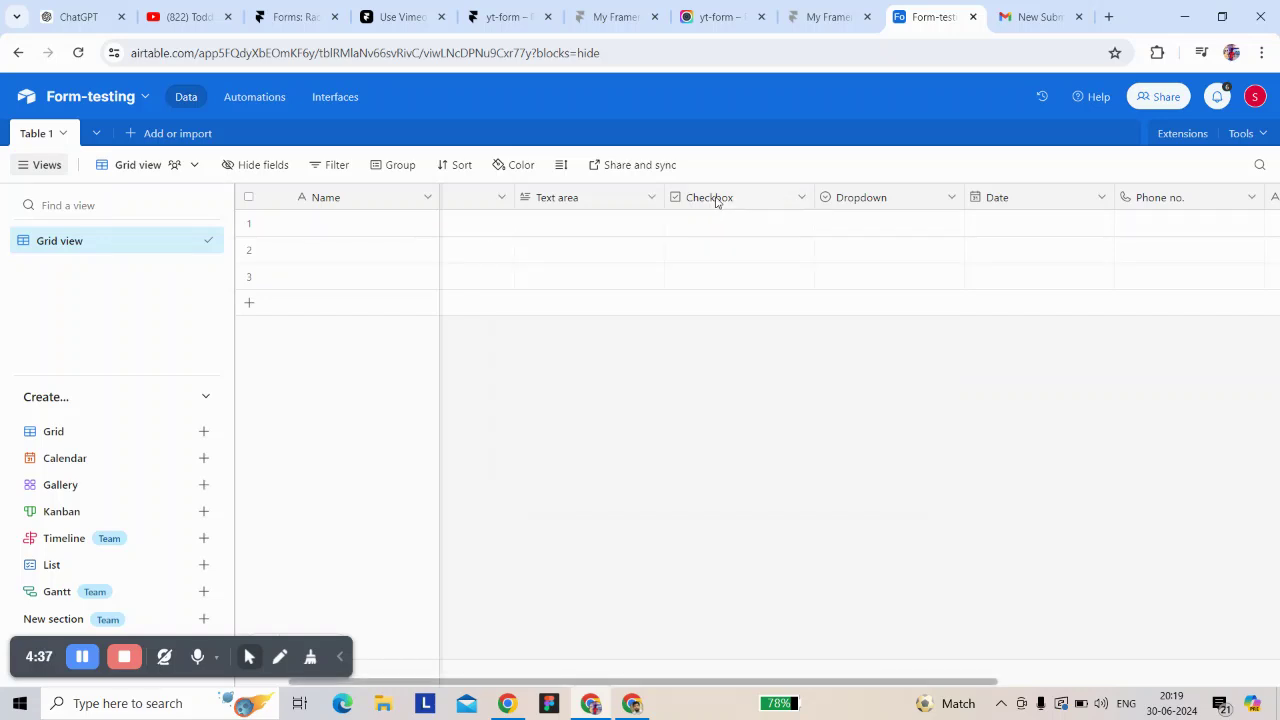
# Step: Examine the remaining table fields, from Checkbox and Dropdown to Date, Phone no., time and Url
pyautogui.hscroll(1, 830, 206)
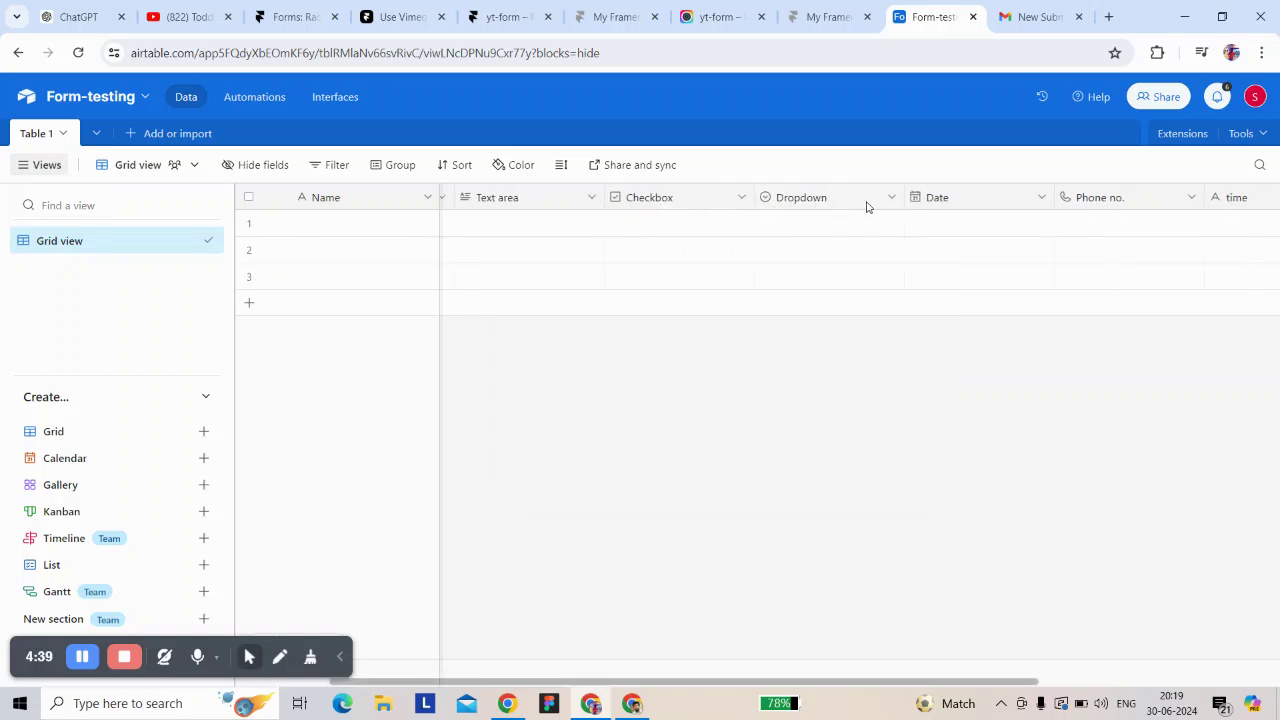
pyautogui.hscroll(2, 867, 206)
pyautogui.hscroll(2, 903, 206)
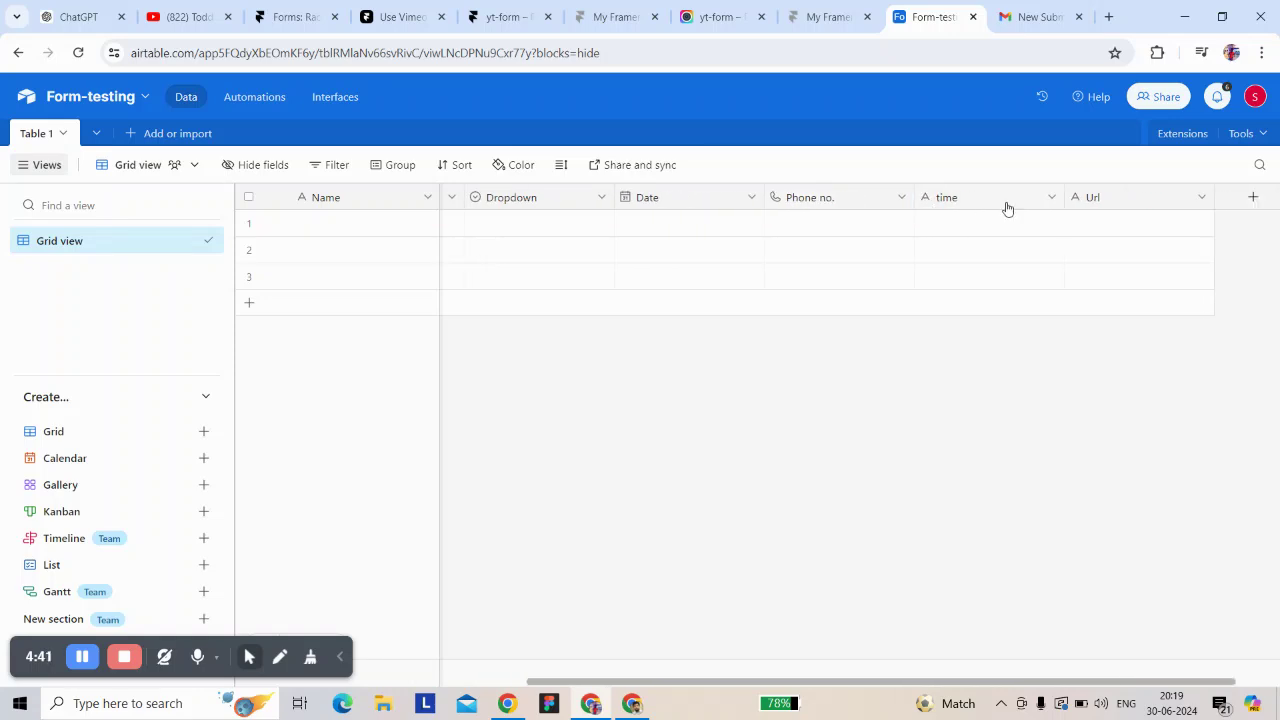
pyautogui.hscroll(1, 1008, 206)
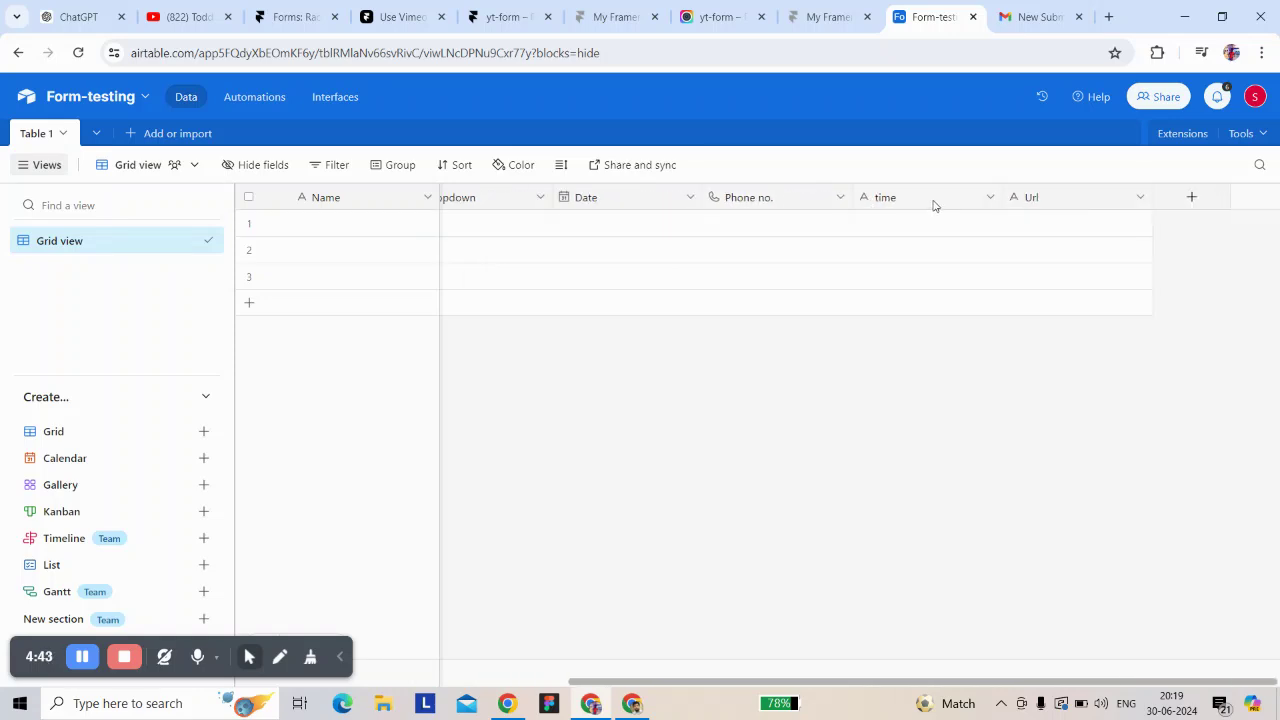
pyautogui.hscroll(-1, 928, 206)
pyautogui.hscroll(-1, 809, 207)
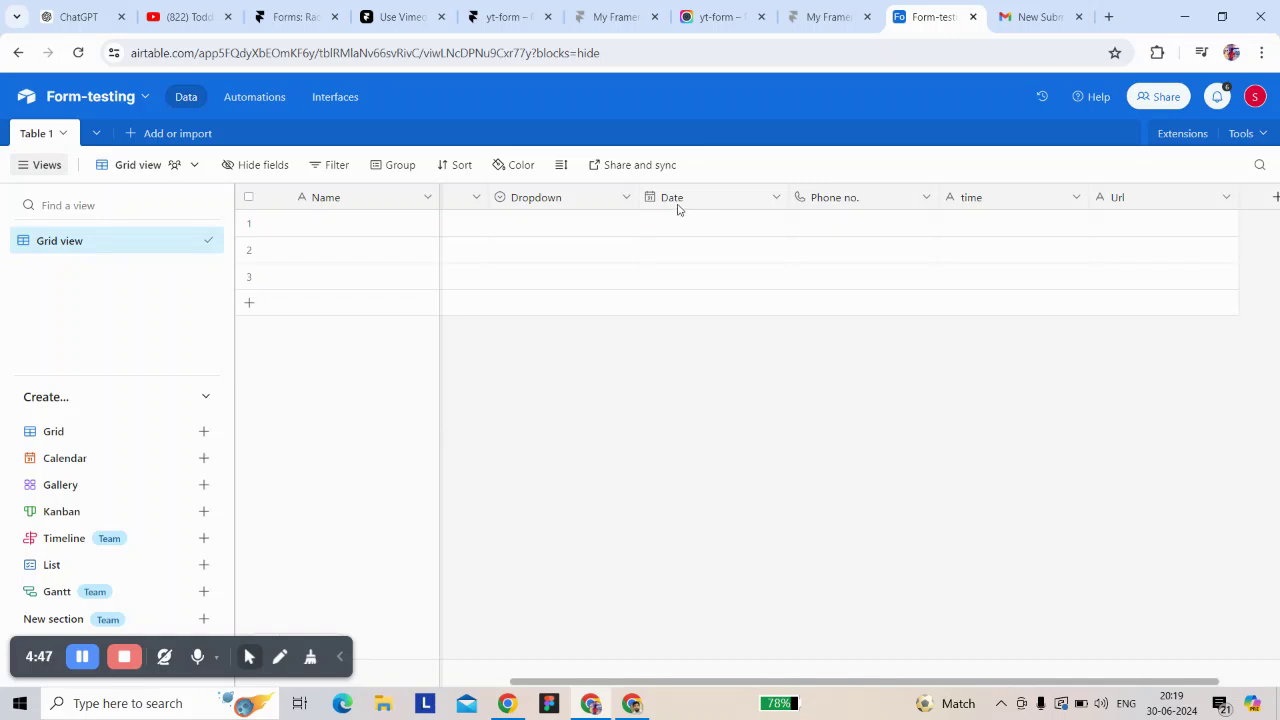
# Step: Review the field mappings of Automation 1's Create record action and delete that action
pyautogui.click(265, 96)
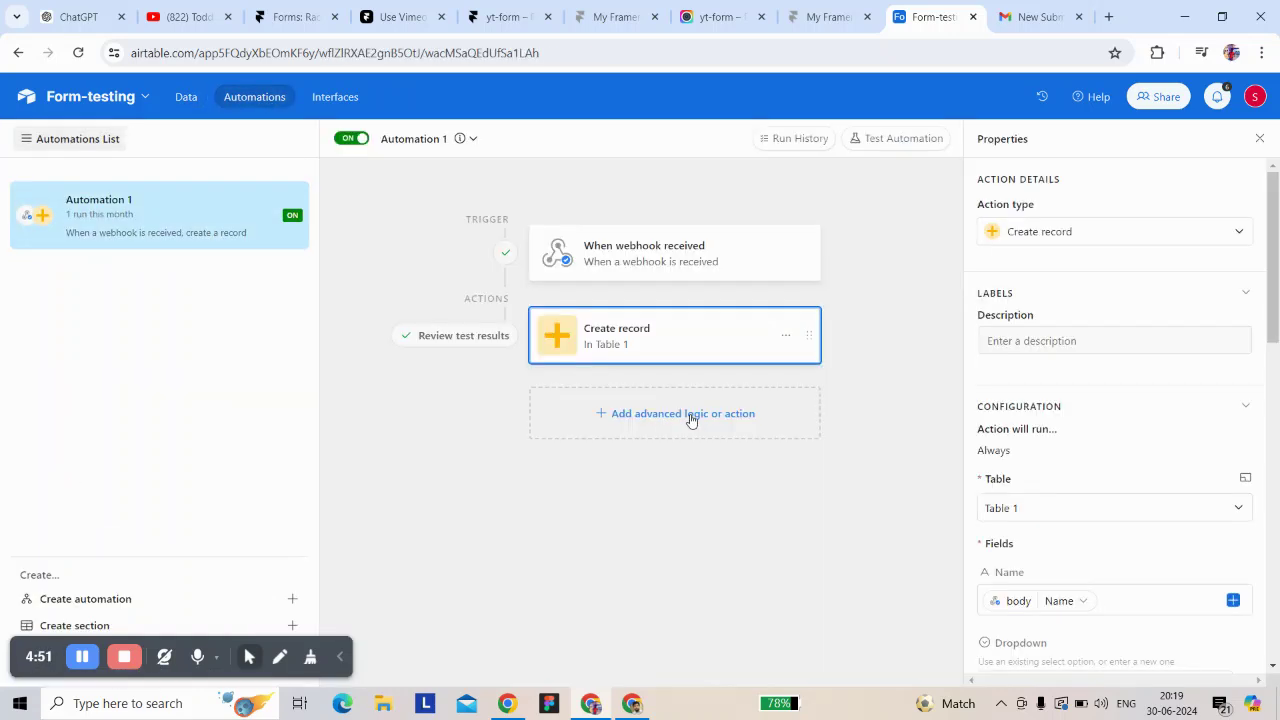
pyautogui.scroll(-2, 1087, 557)
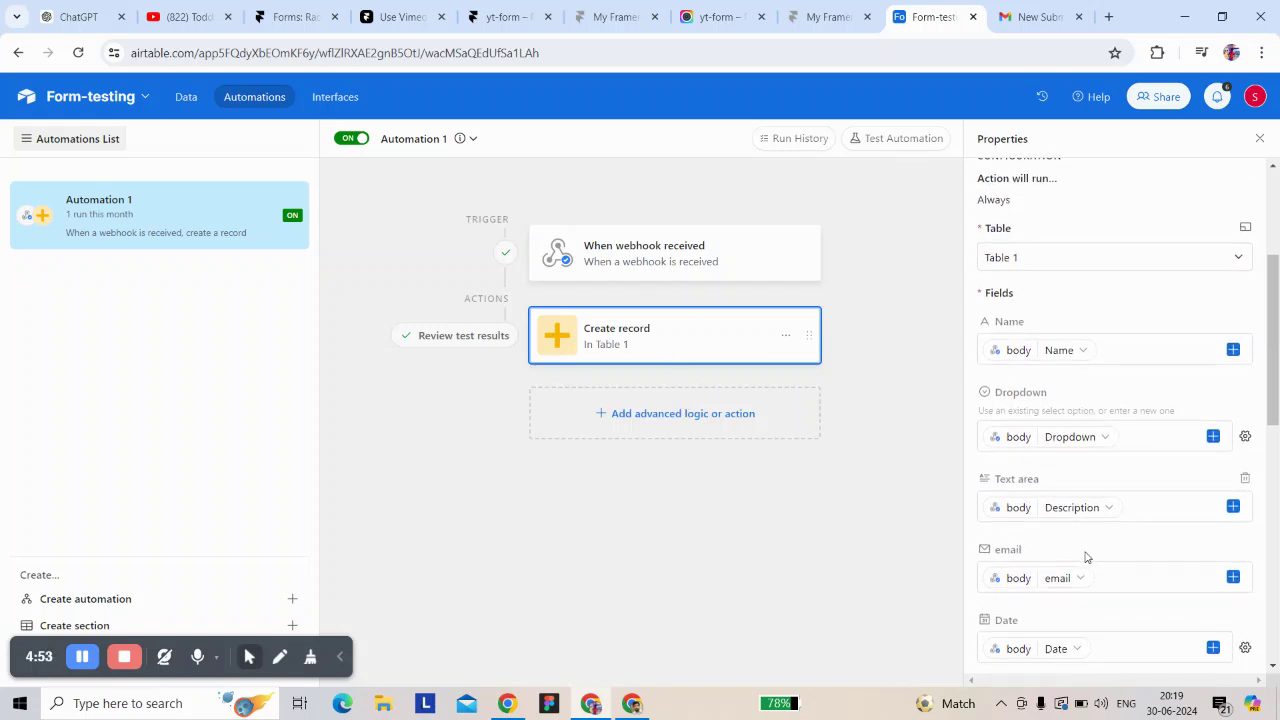
pyautogui.rightClick(660, 343)
pyautogui.click(804, 390)
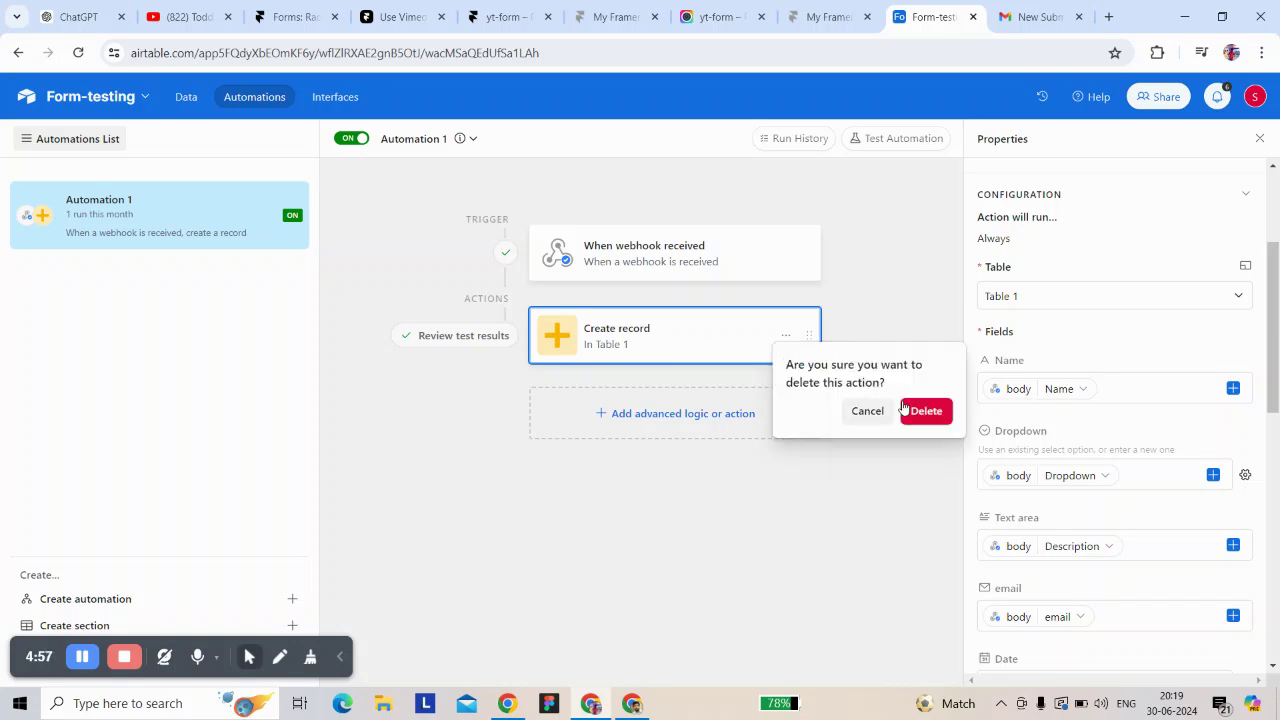
pyautogui.click(924, 416)
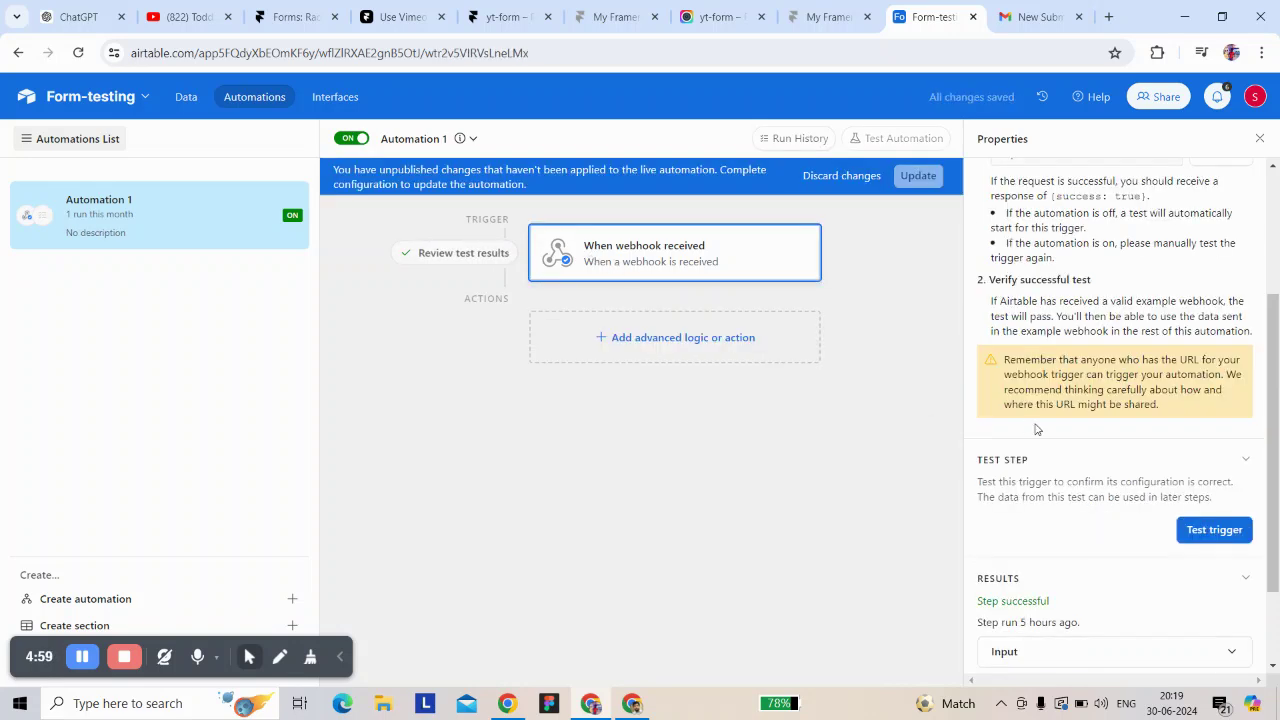
# Step: Copy the automation trigger's webhook URL and, back in Framer, add it as the API of a Webhook destination for the form
pyautogui.scroll(3, 1060, 400)
pyautogui.click(1216, 364)
pyautogui.click(505, 17)
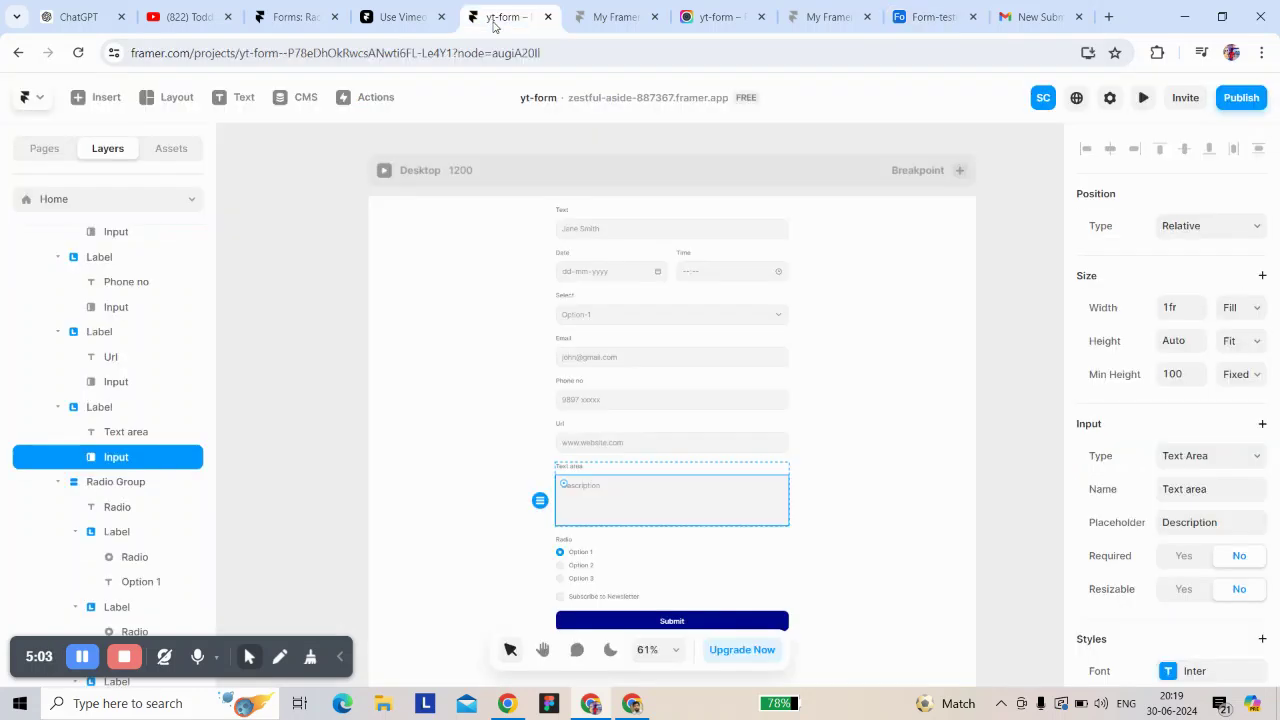
pyautogui.click(593, 291)
pyautogui.click(1175, 536)
pyautogui.click(1210, 573)
pyautogui.click(967, 560)
pyautogui.hotkey('ctrl', 'v')
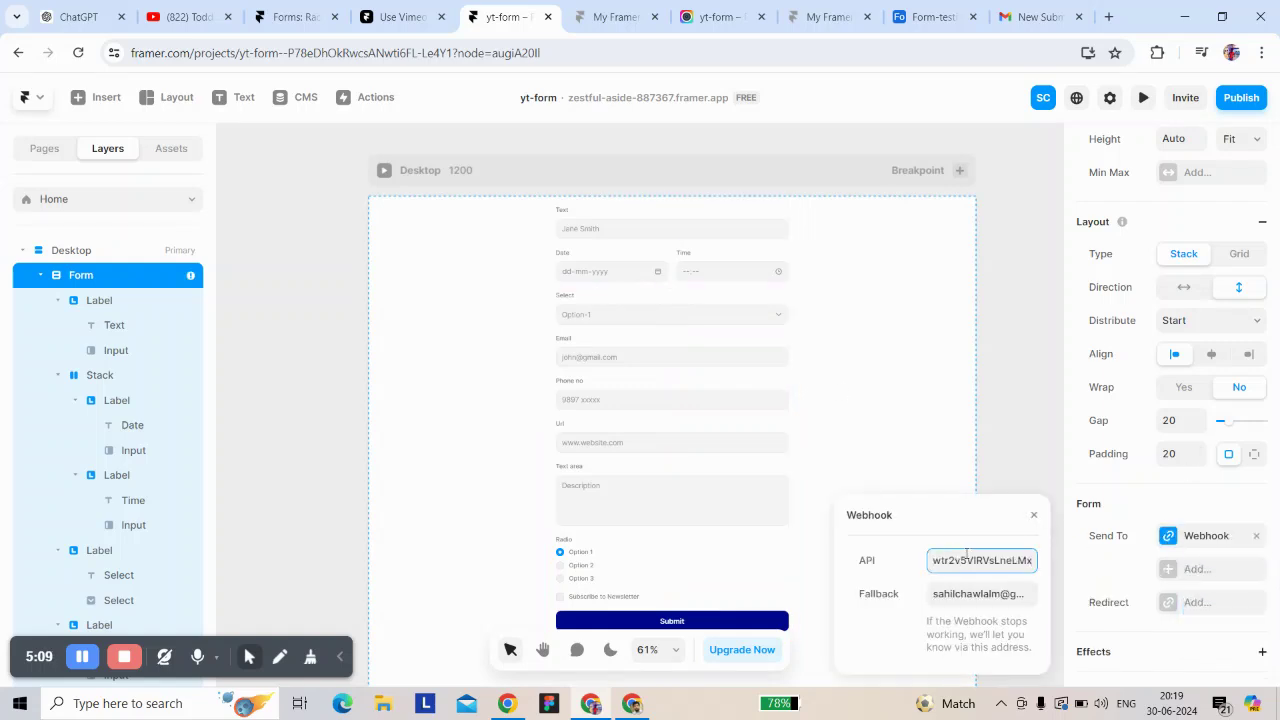
pyautogui.click(1034, 515)
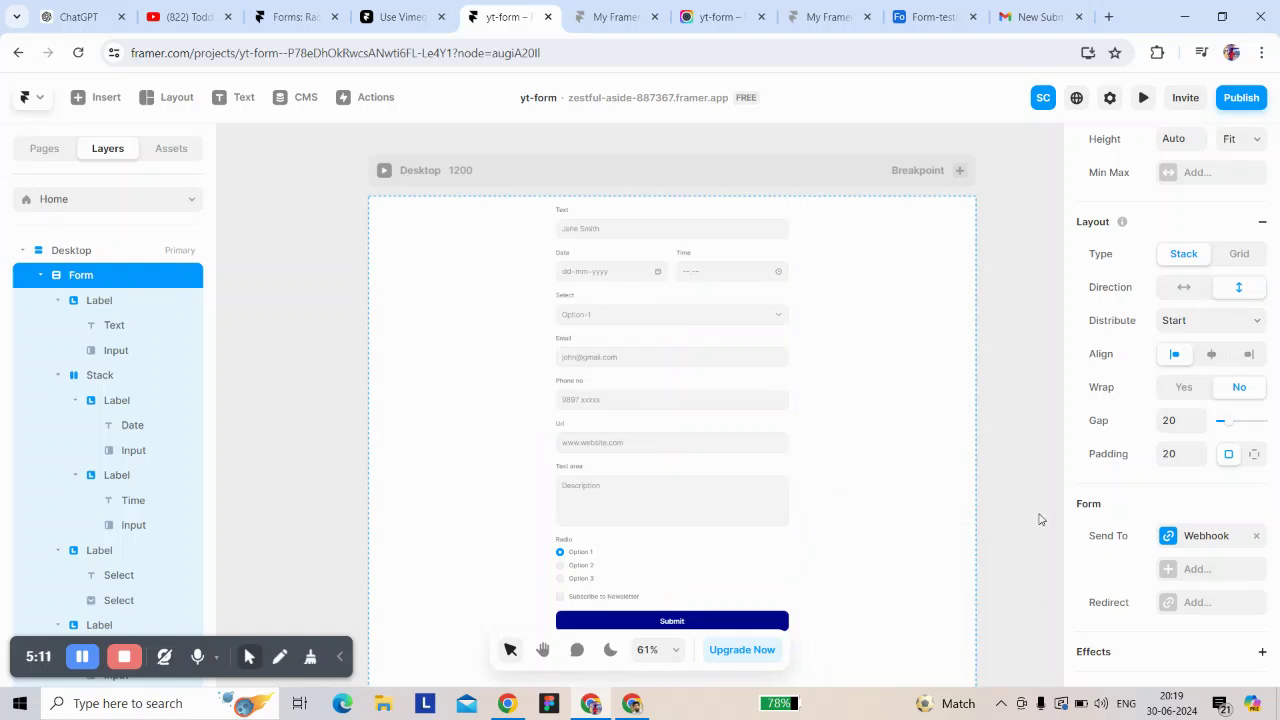
# Step: Add a success redirect to the form with the link "/"
pyautogui.scroll(-2, 648, 375)
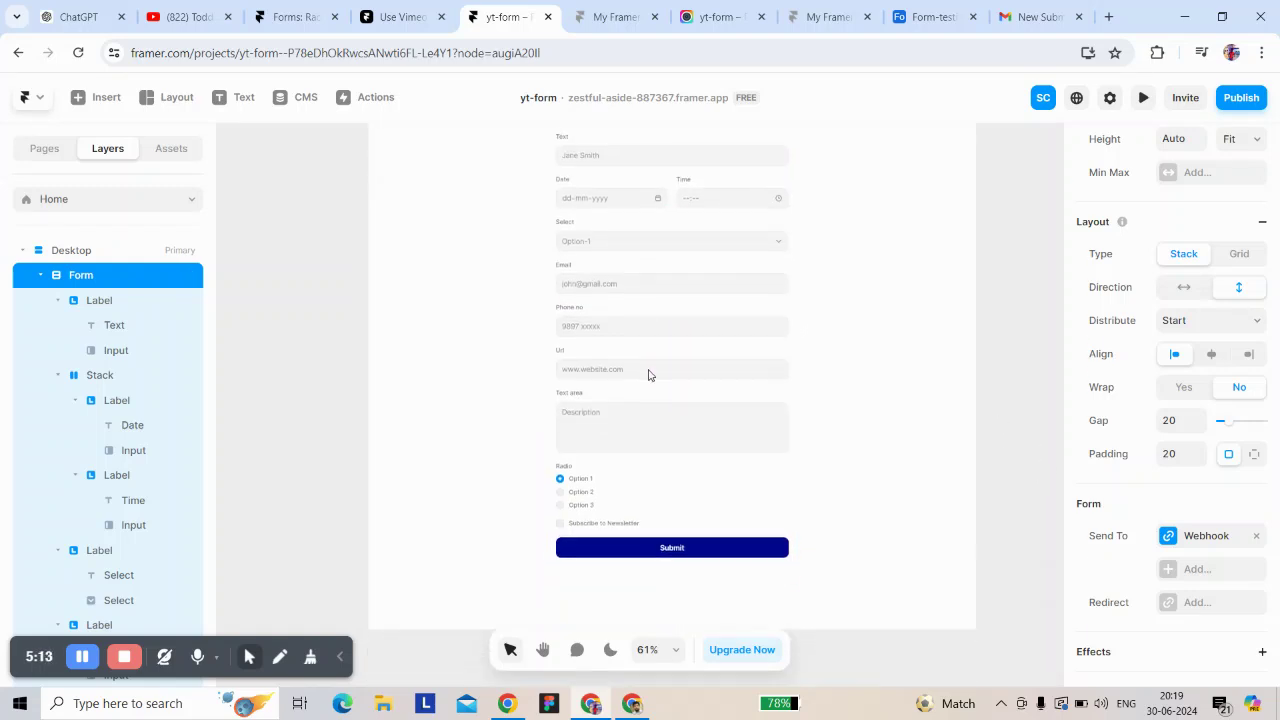
pyautogui.click(1175, 602)
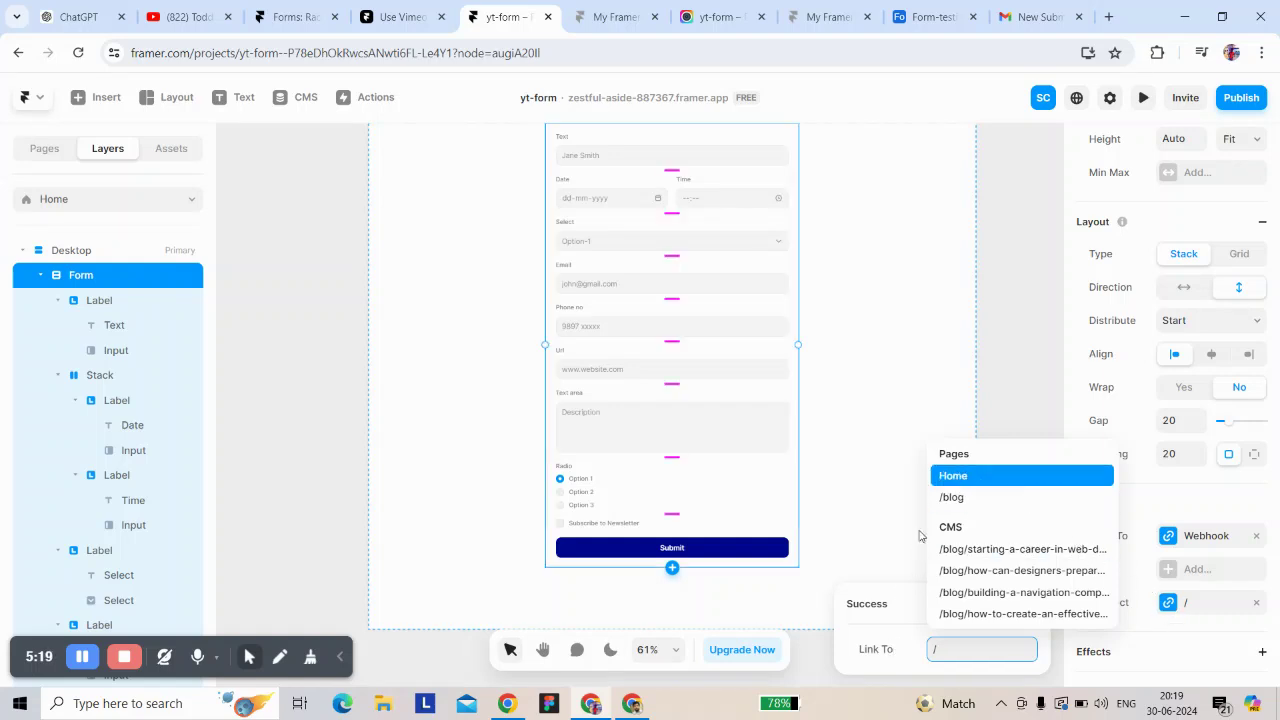
pyautogui.click(887, 661)
pyautogui.click(1033, 603)
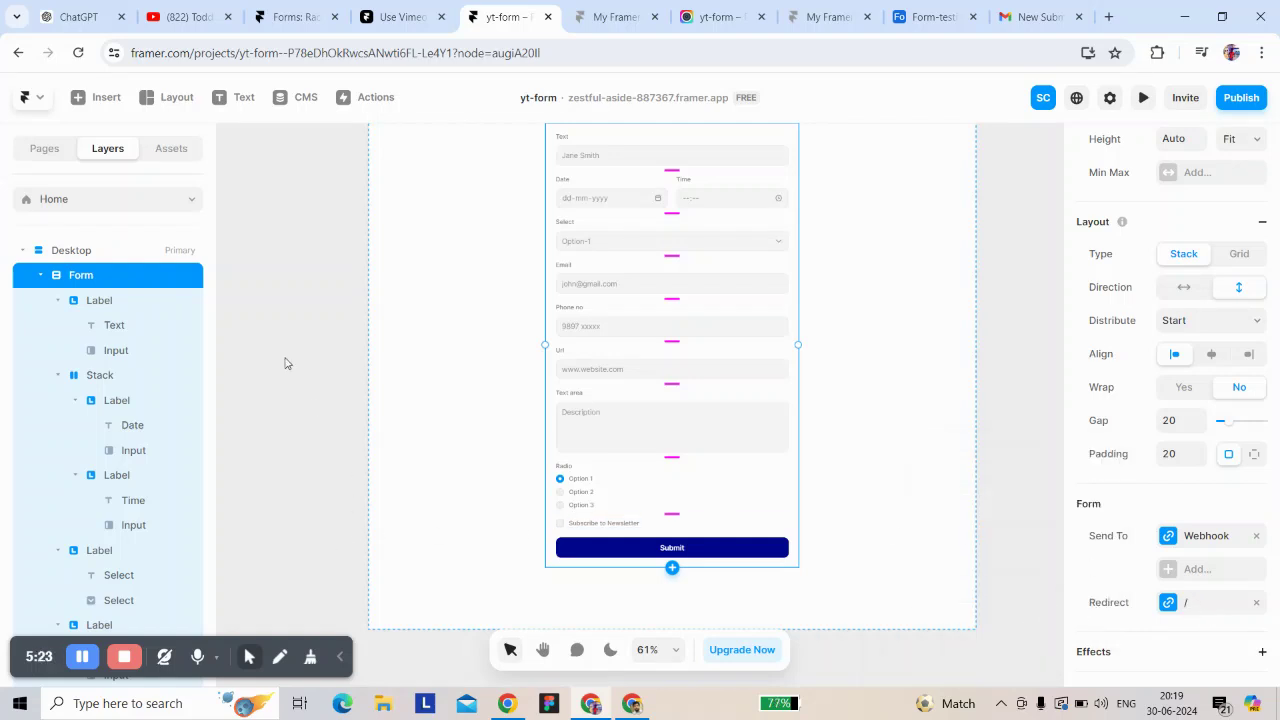
# Step: Add a new page to the project under its default name and return to the Home page
pyautogui.click(48, 150)
pyautogui.click(199, 195)
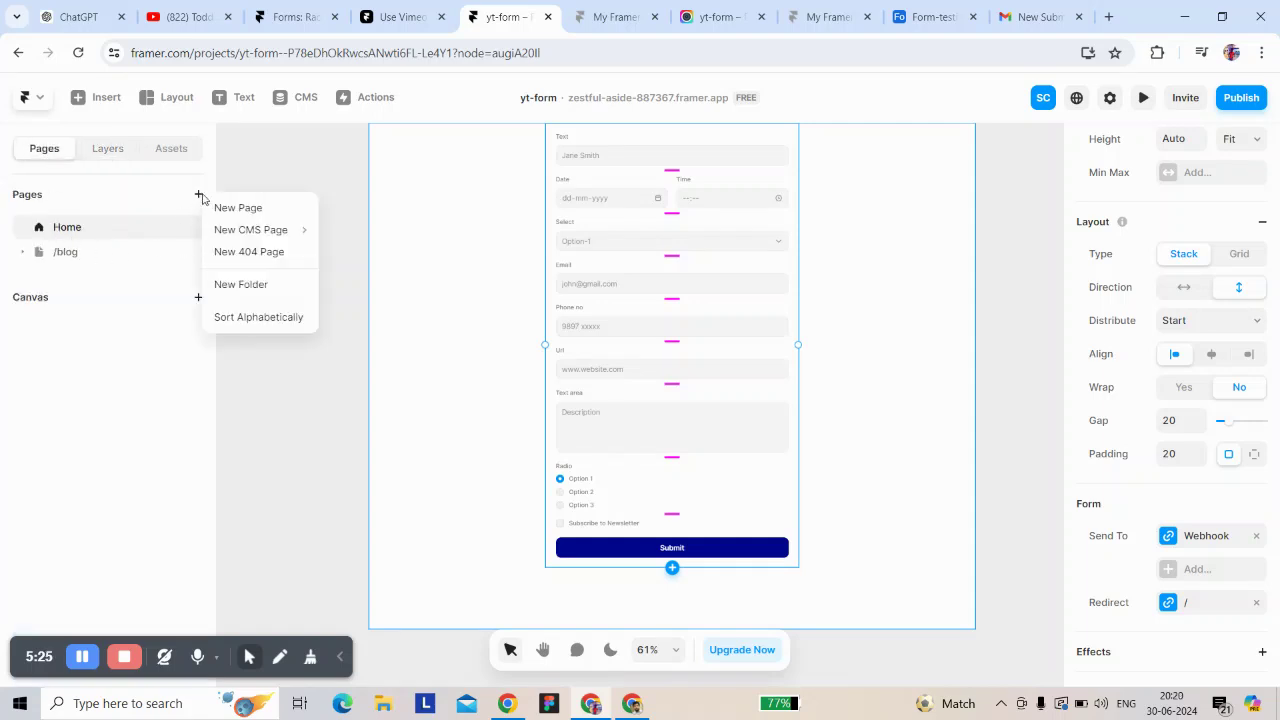
pyautogui.click(231, 207)
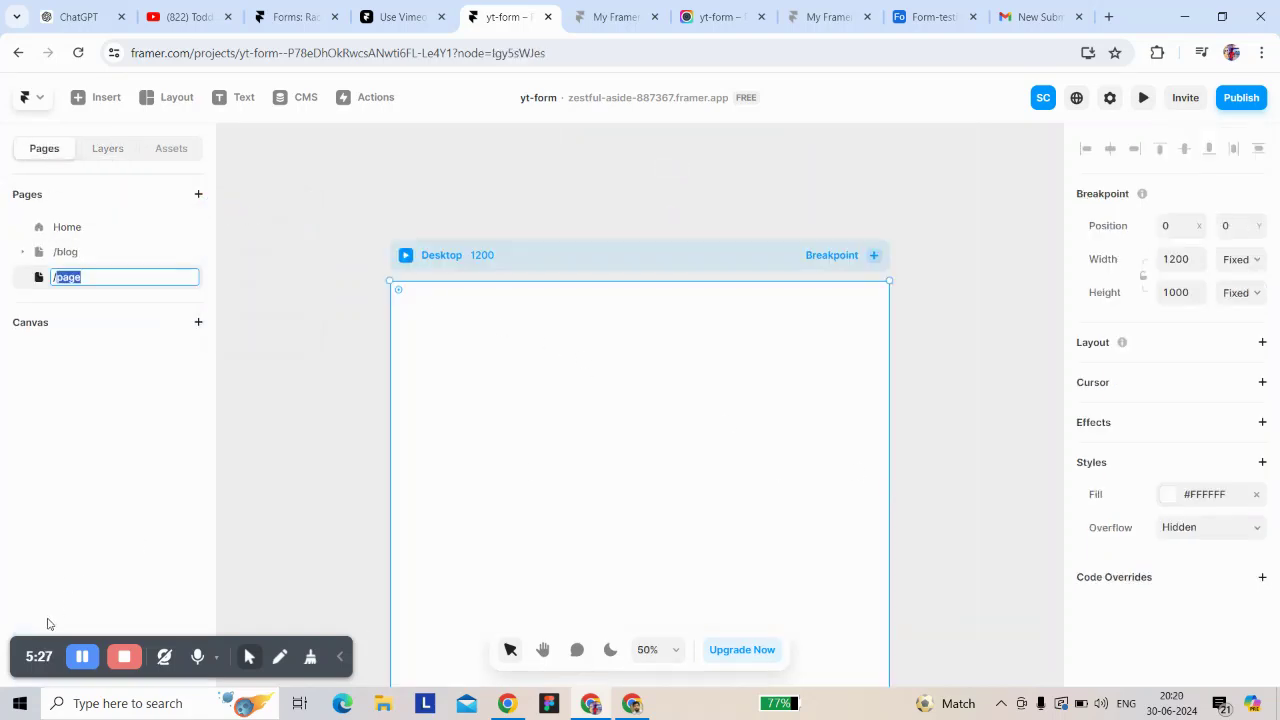
pyautogui.press('Return')
pyautogui.hotkey('ctrl', 'v')
pyautogui.click(122, 230)
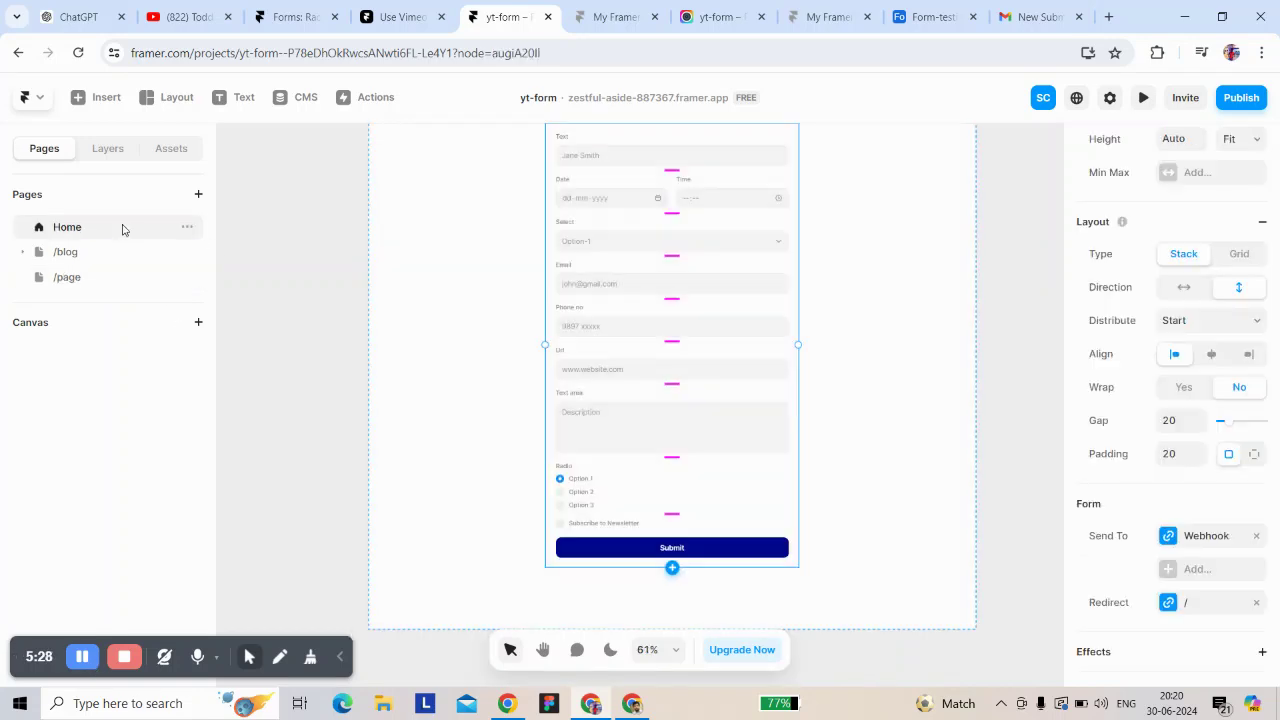
# Step: Set the form's success redirect link to /page
pyautogui.click(1188, 605)
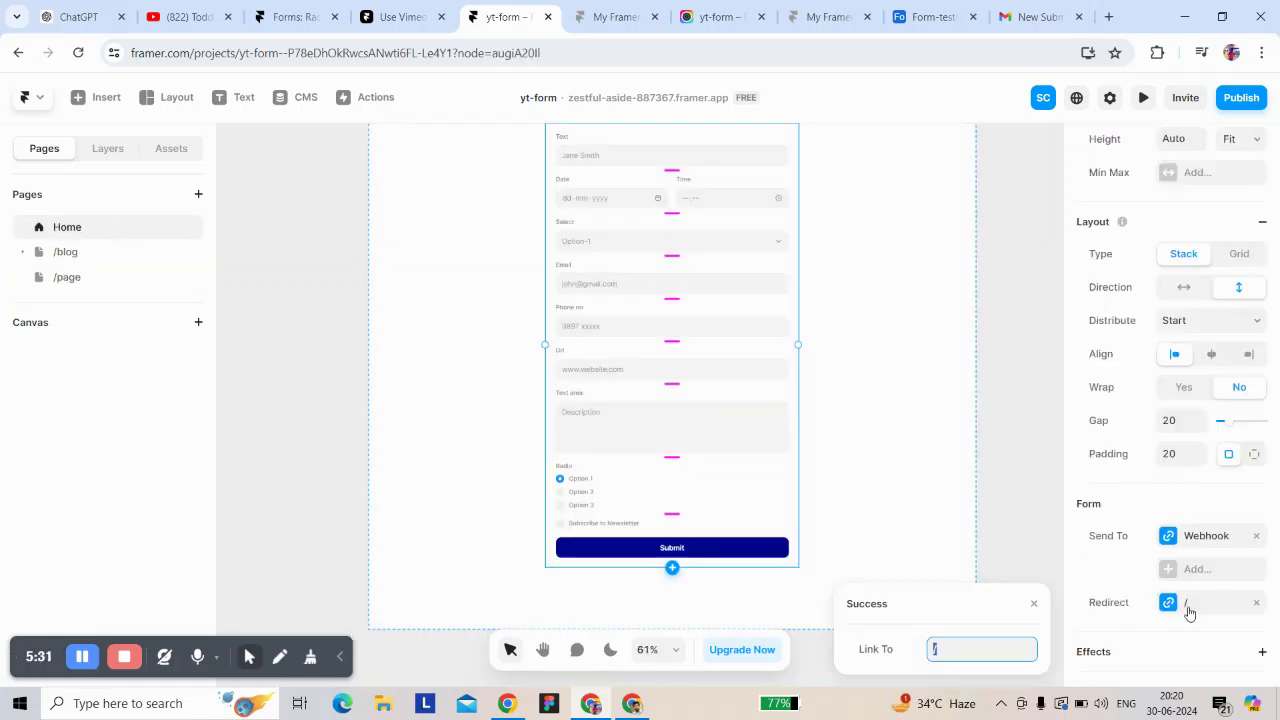
pyautogui.click(930, 650)
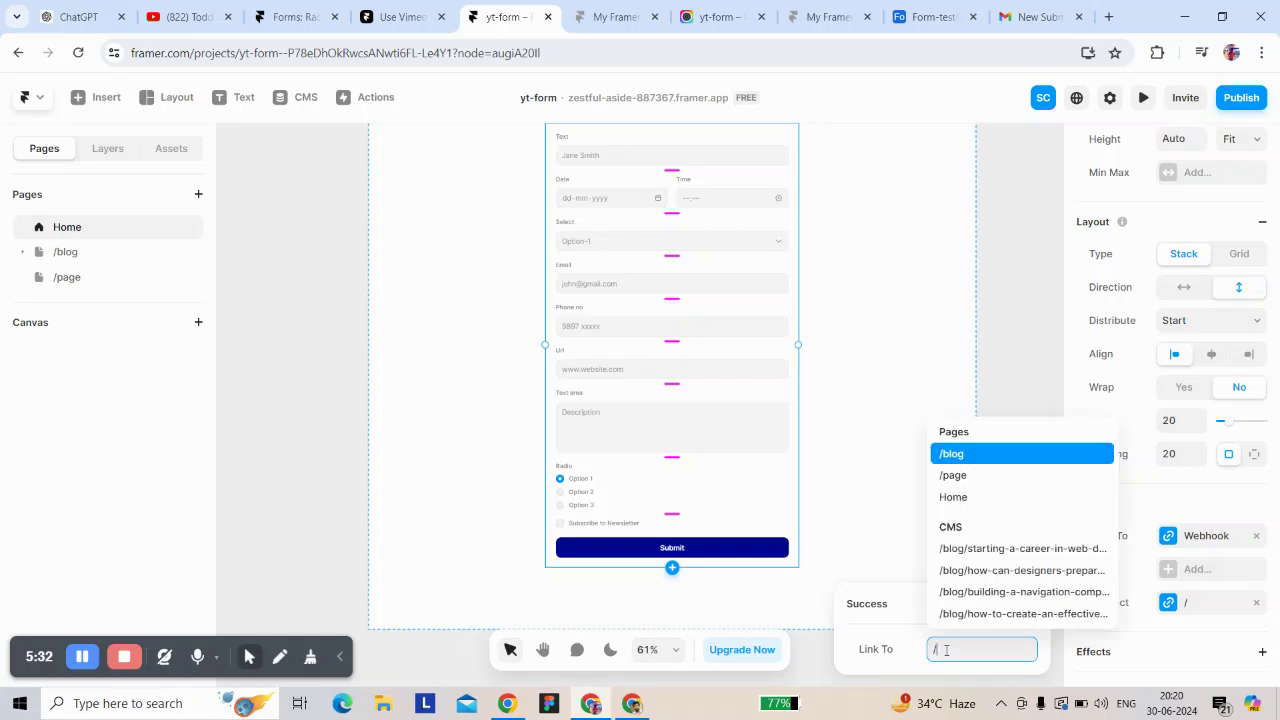
pyautogui.click(955, 476)
pyautogui.click(1034, 604)
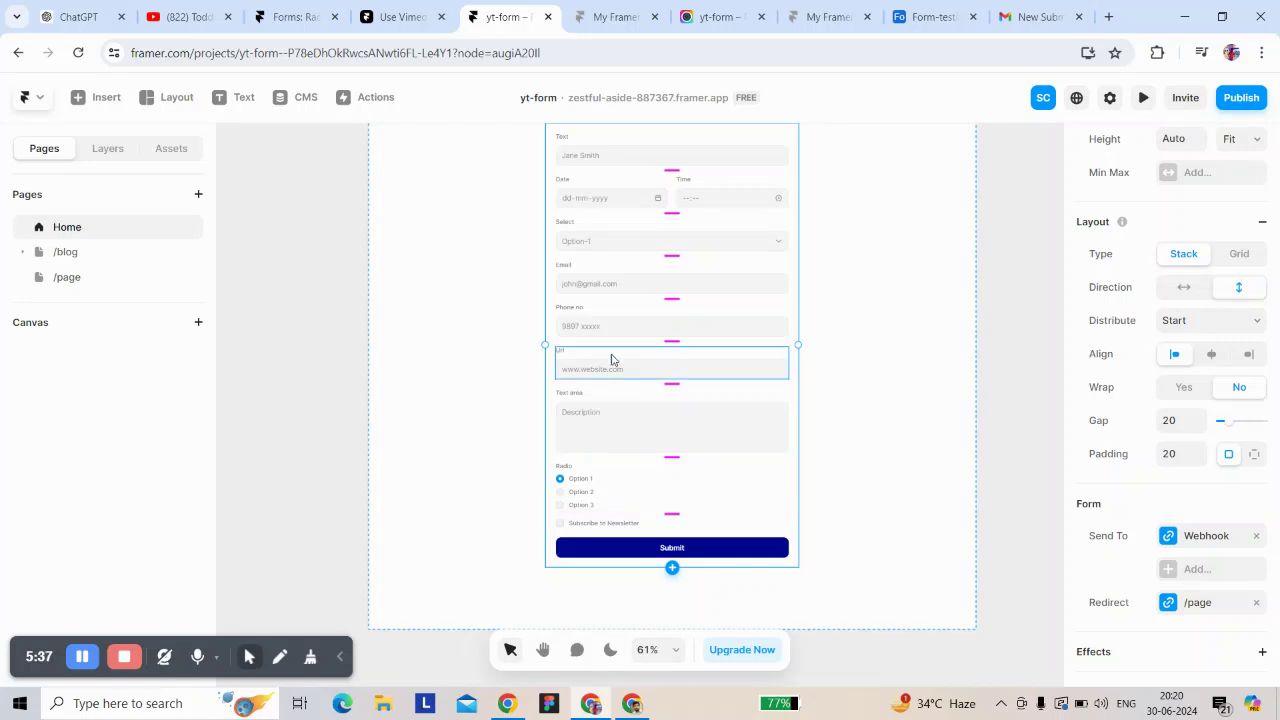
# Step: Publish the site's changes and open the live site at zestful-aside-887367.framer.app
pyautogui.scroll(-1, 611, 360)
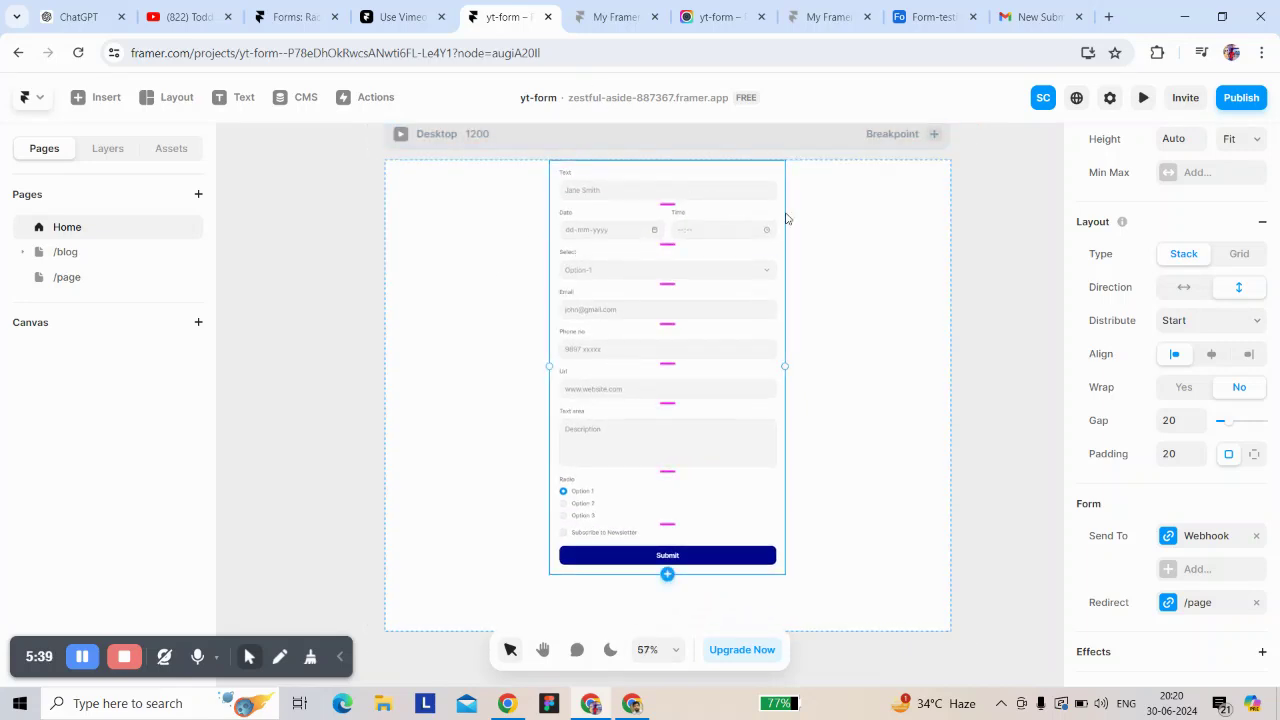
pyautogui.click(1228, 106)
pyautogui.click(1100, 248)
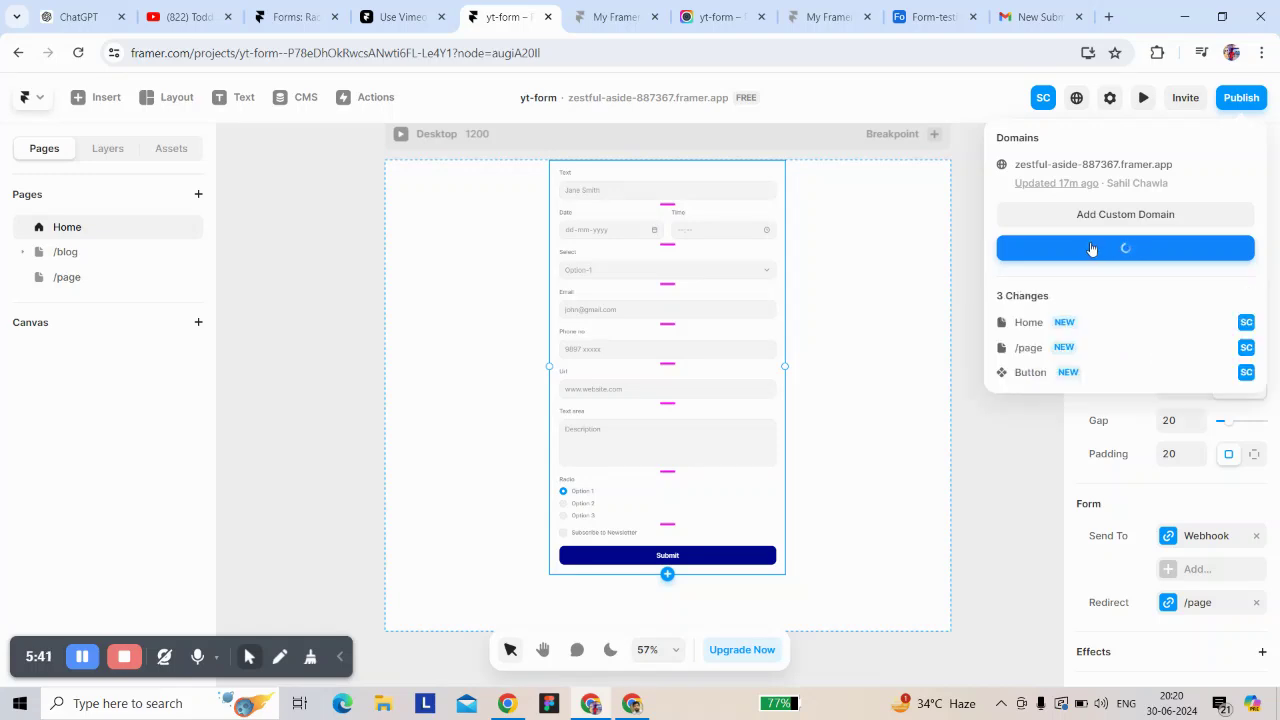
pyautogui.click(1032, 165)
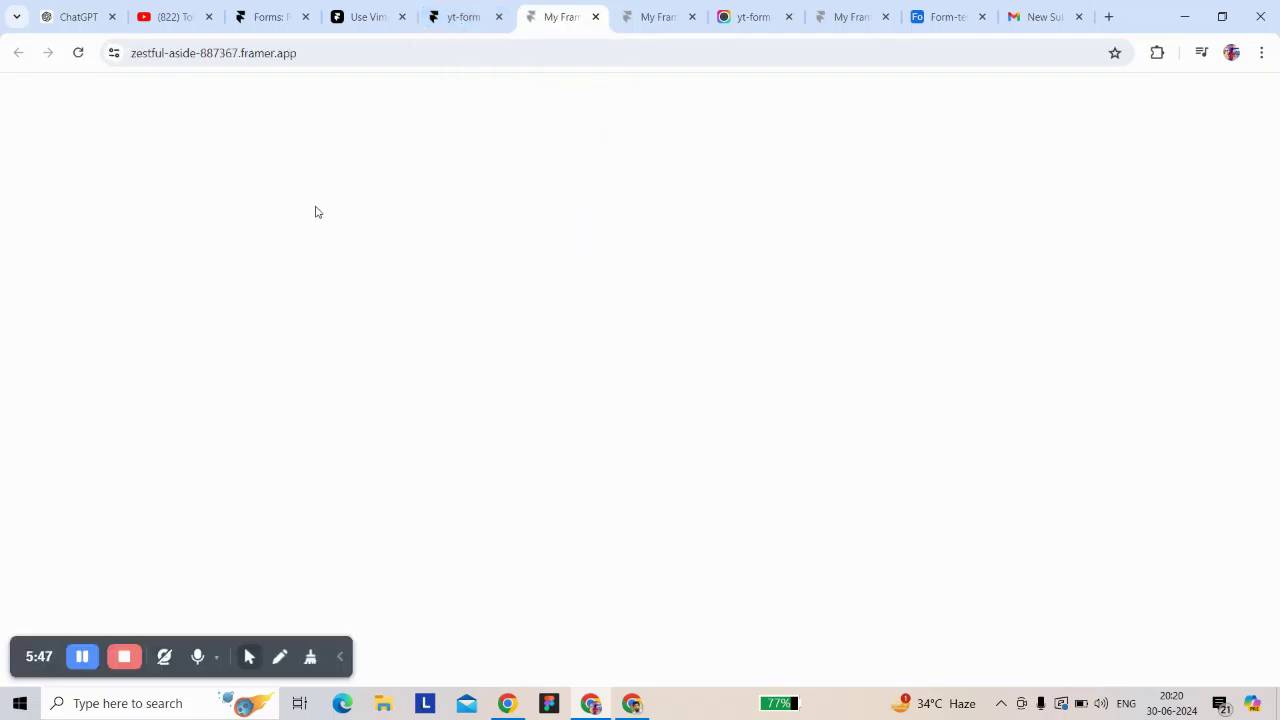
# Step: Enter a sample person's name in the Text field of the published form
pyautogui.click(486, 132)
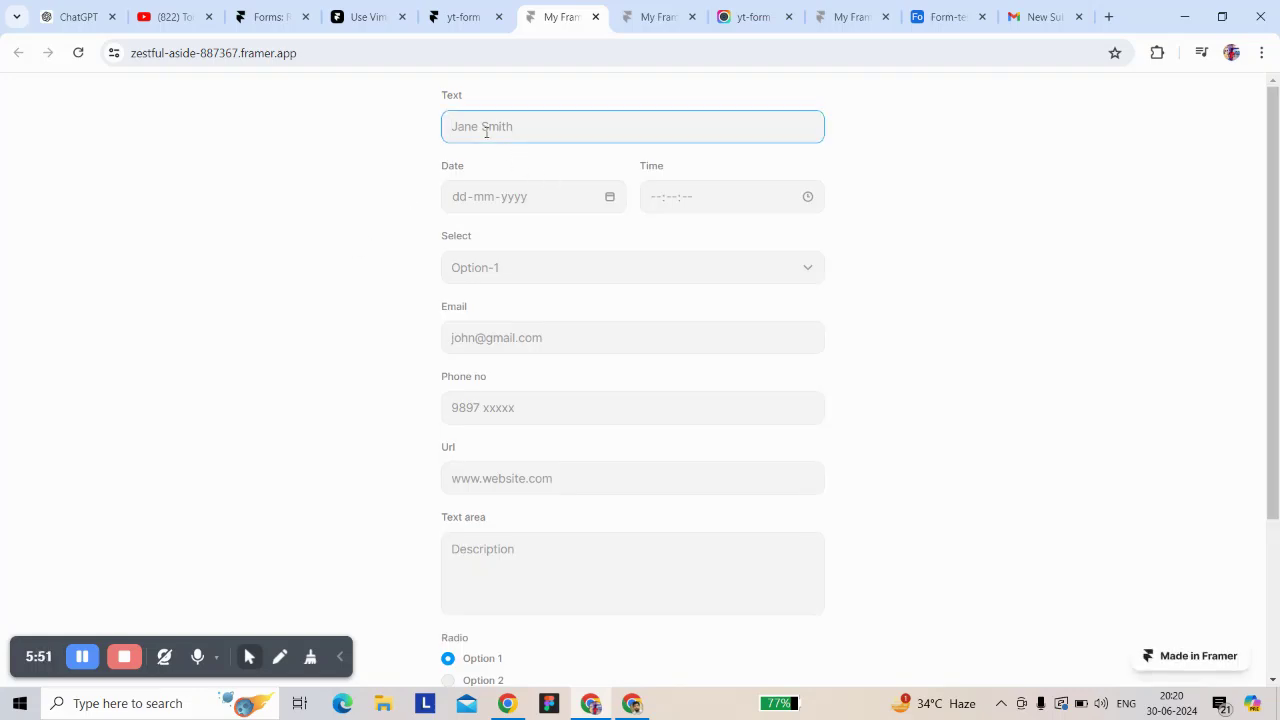
pyautogui.write('John doe')
pyautogui.click(467, 209)
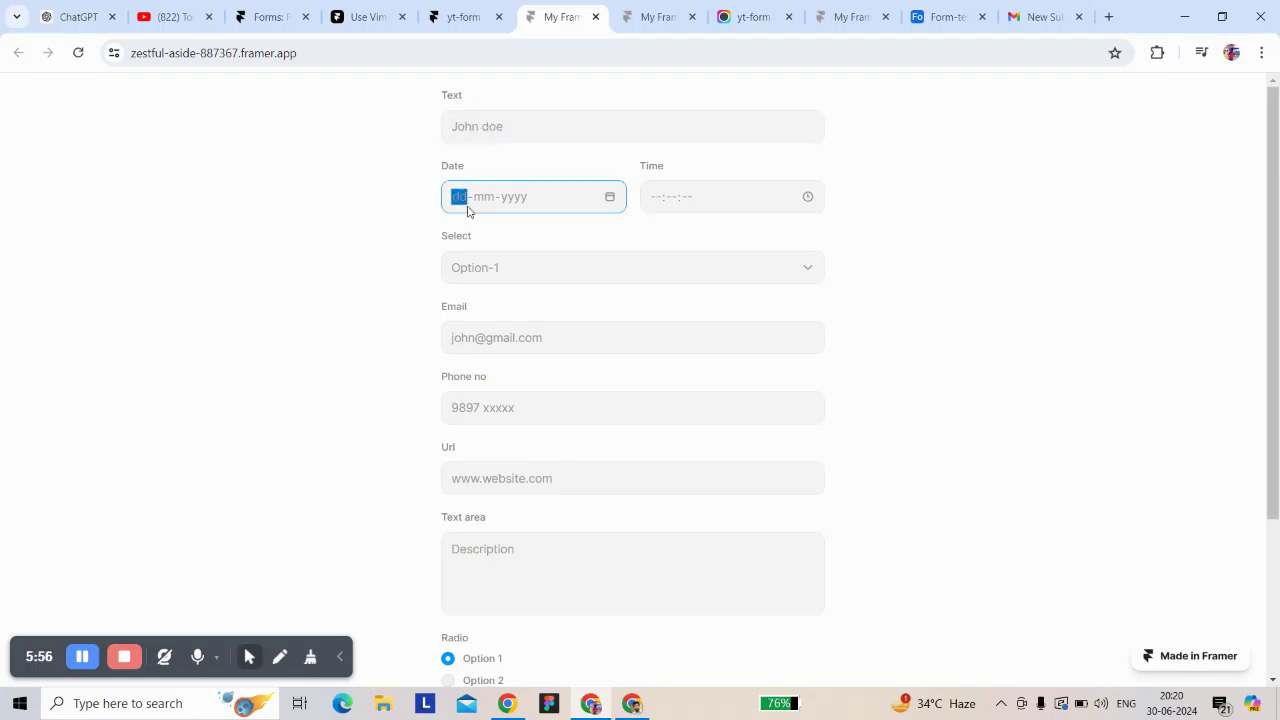
pyautogui.click(609, 197)
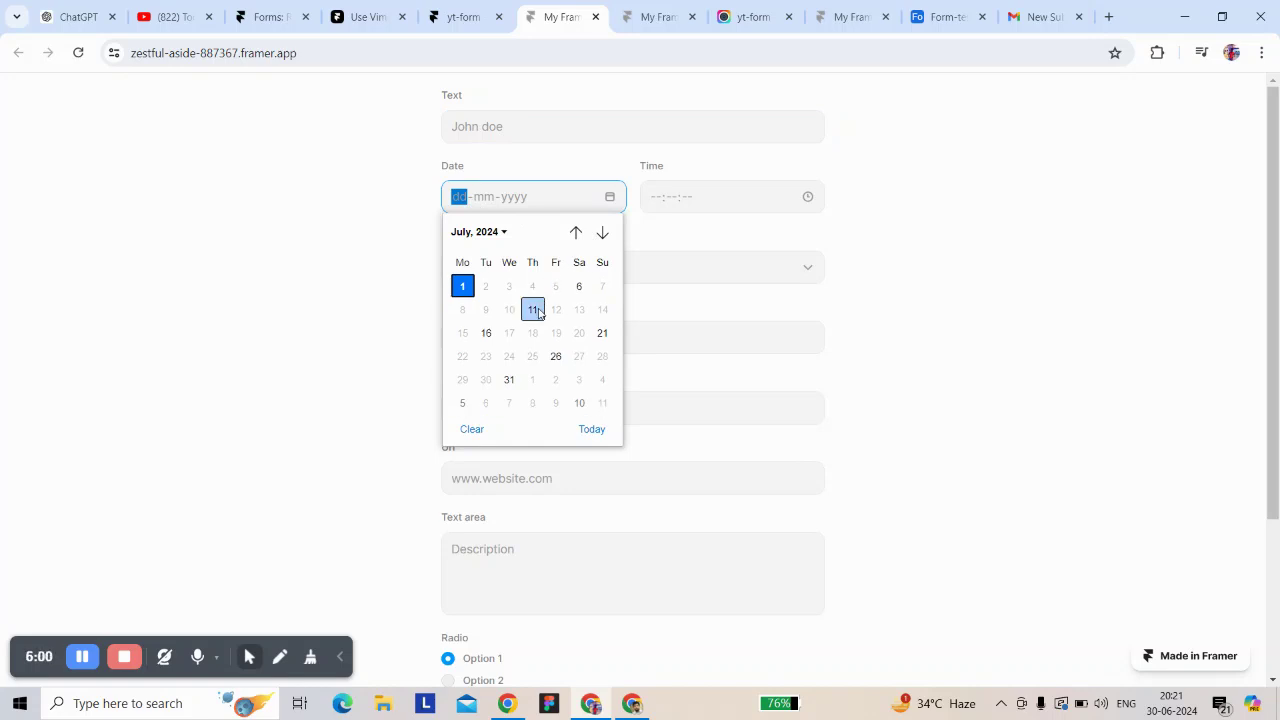
pyautogui.click(533, 310)
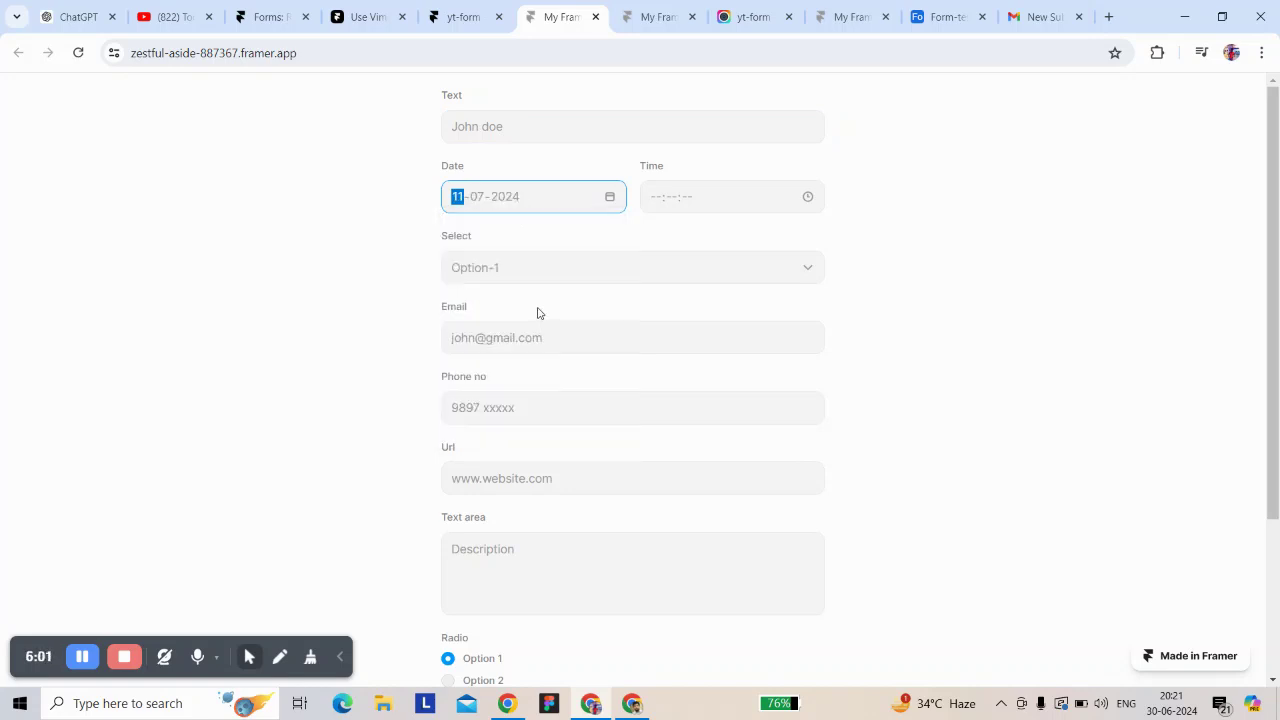
pyautogui.click(608, 197)
pyautogui.click(575, 232)
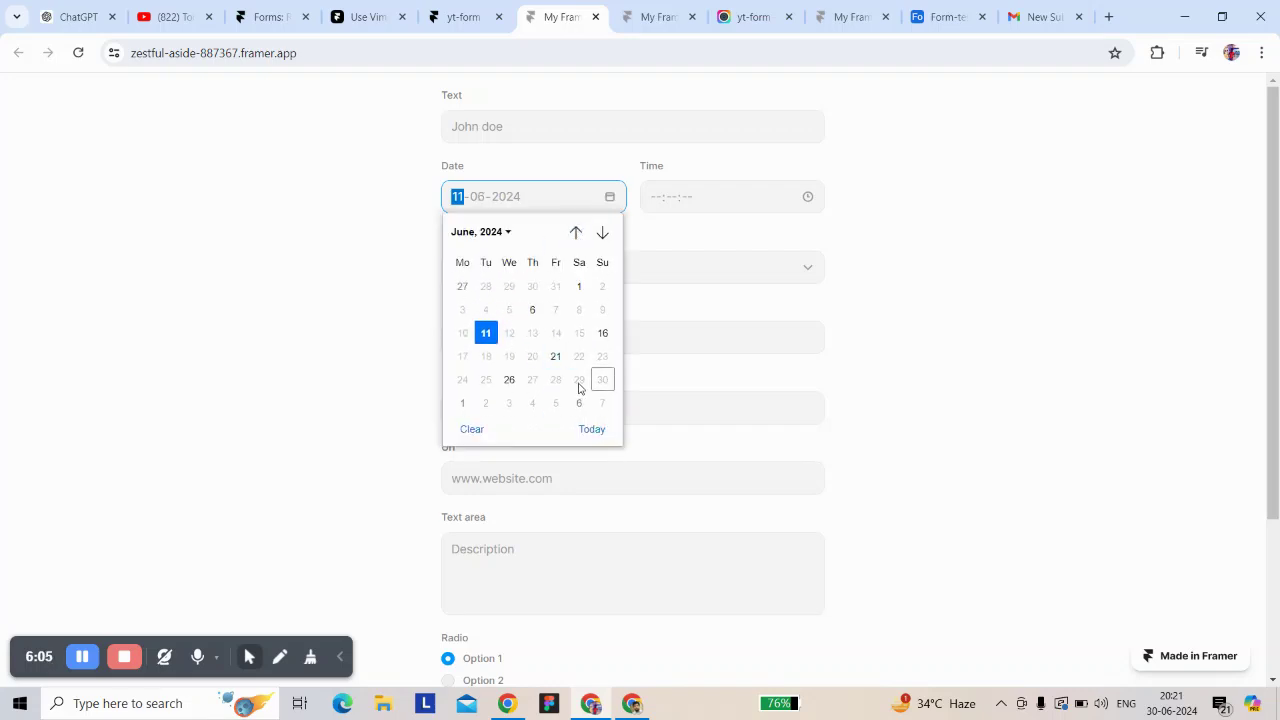
pyautogui.click(471, 428)
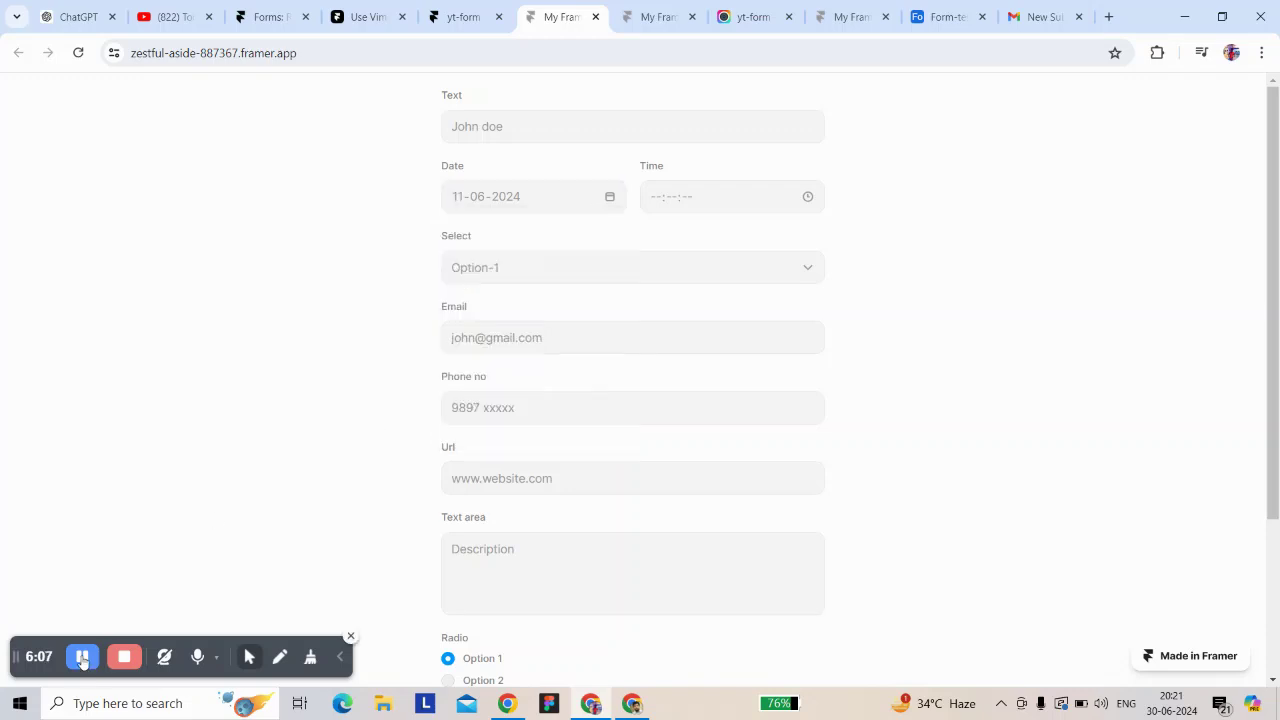
# Step: Set the form's Date field to 01-07-2024 and its Time field to 20:21:33
pyautogui.click(608, 197)
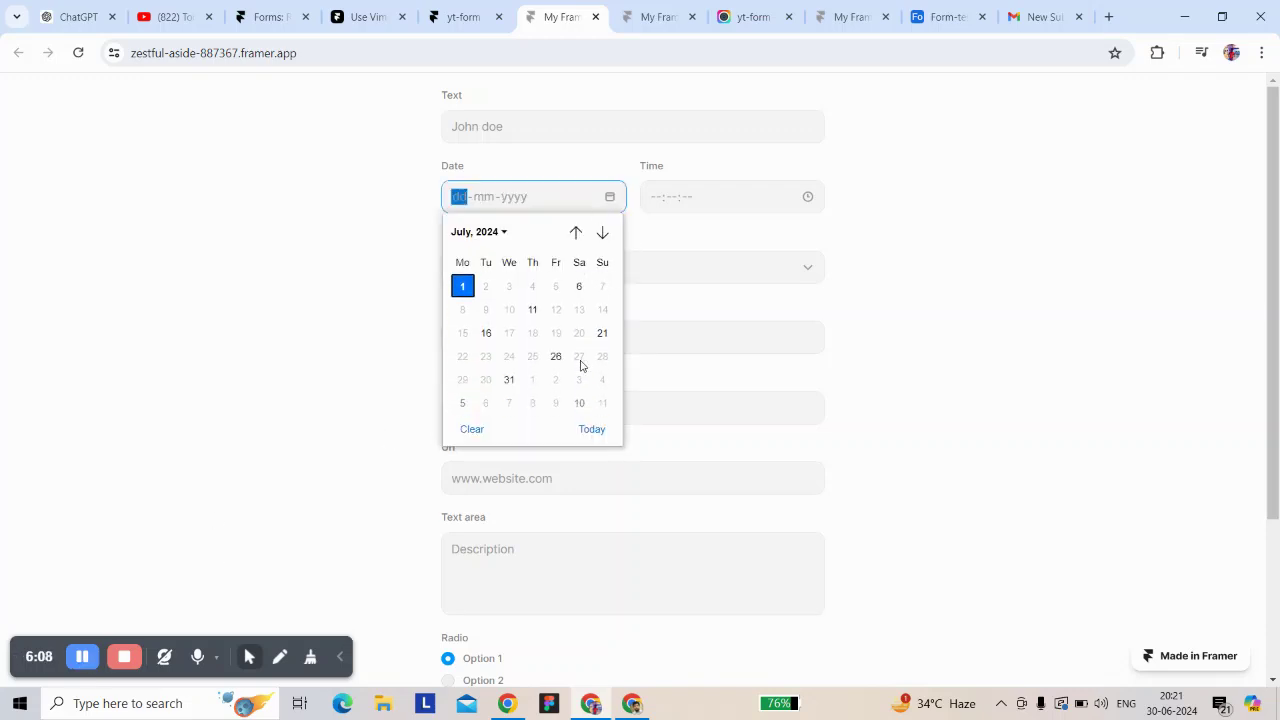
pyautogui.click(594, 427)
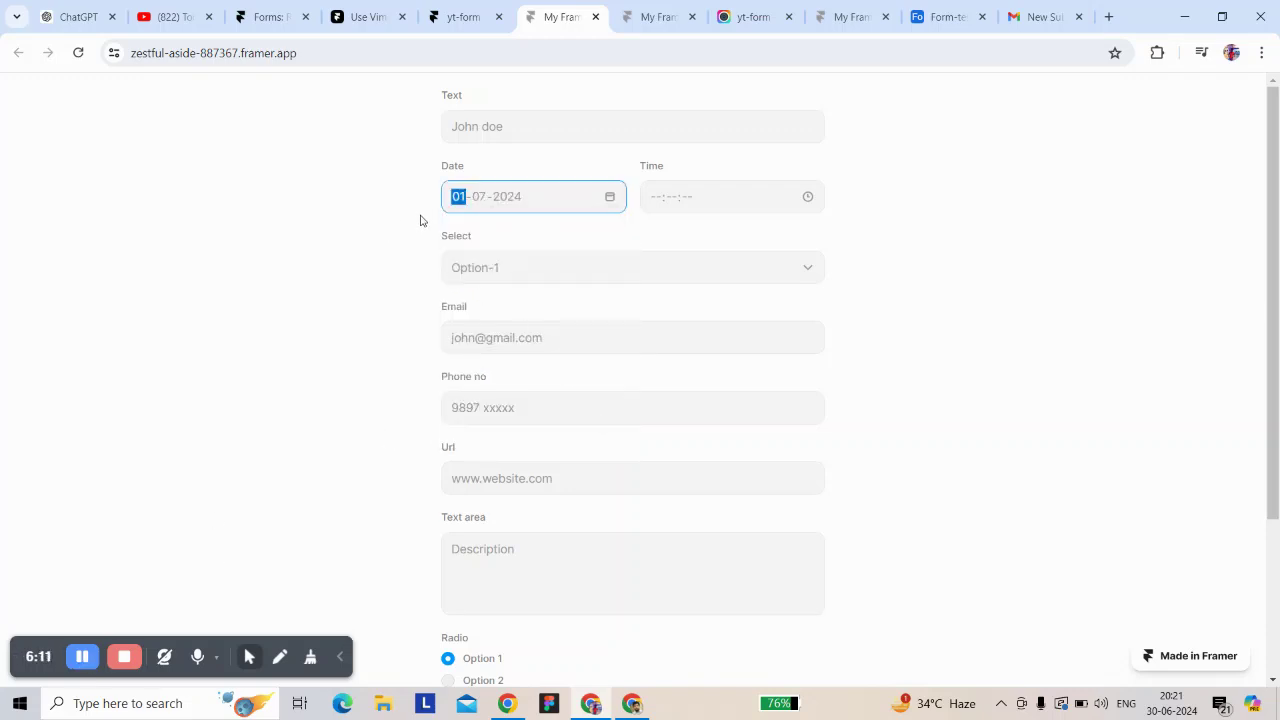
pyautogui.click(807, 197)
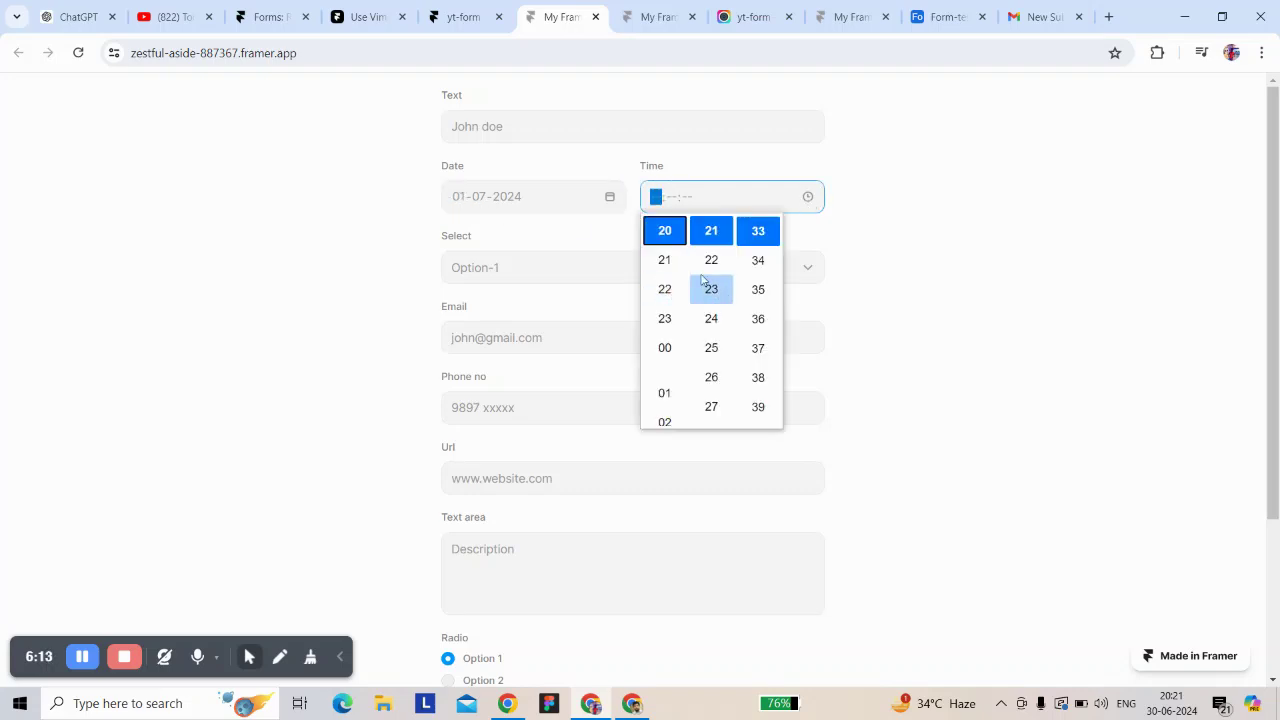
pyautogui.click(764, 232)
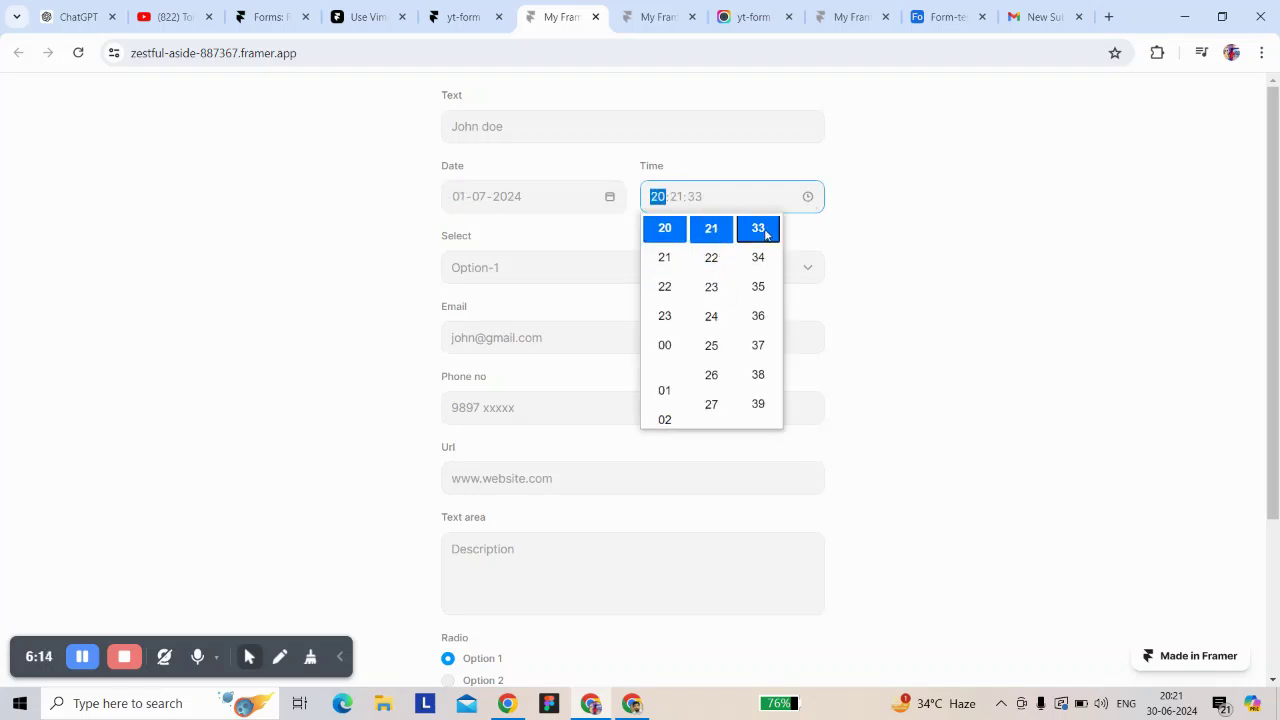
pyautogui.click(875, 242)
# Step: Choose Option-2 in the Select field and fill in the contact's e-mail
pyautogui.click(584, 264)
pyautogui.click(496, 307)
pyautogui.click(540, 339)
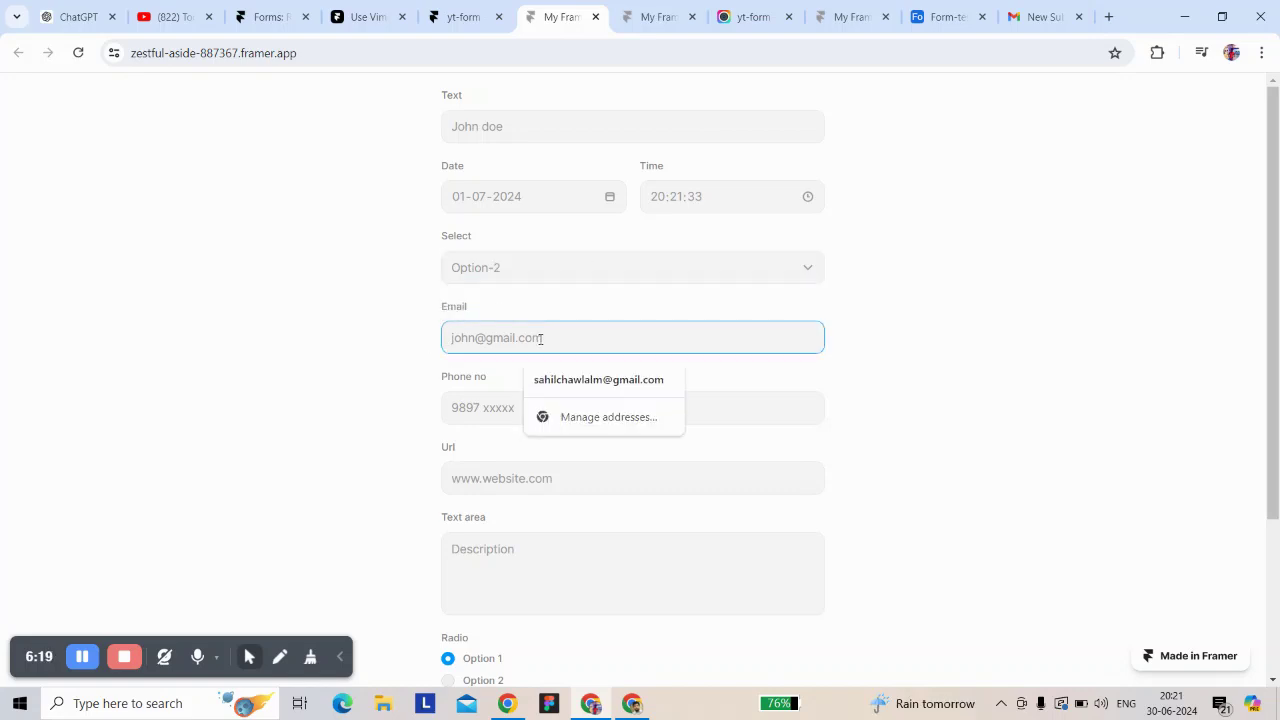
pyautogui.click(420, 355)
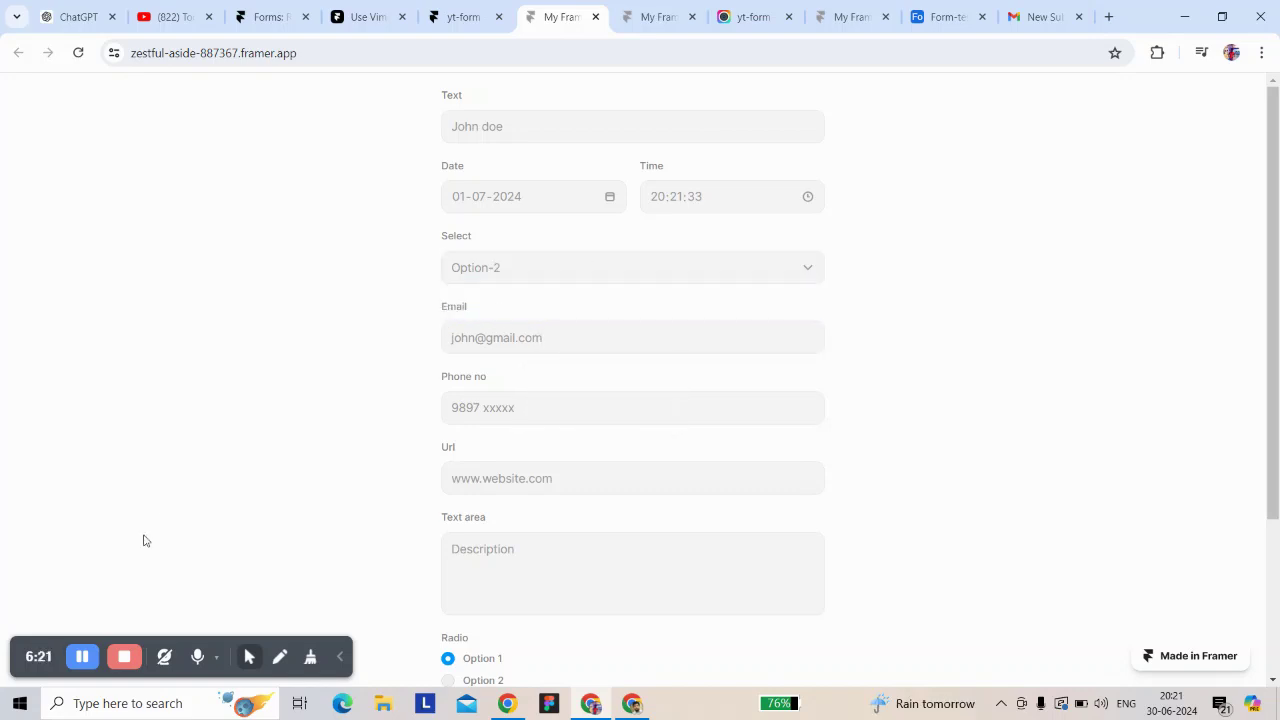
# Step: Fill in the contact's phone number and enter "Description" in the Text area
pyautogui.scroll(-2, 260, 606)
pyautogui.click(465, 358)
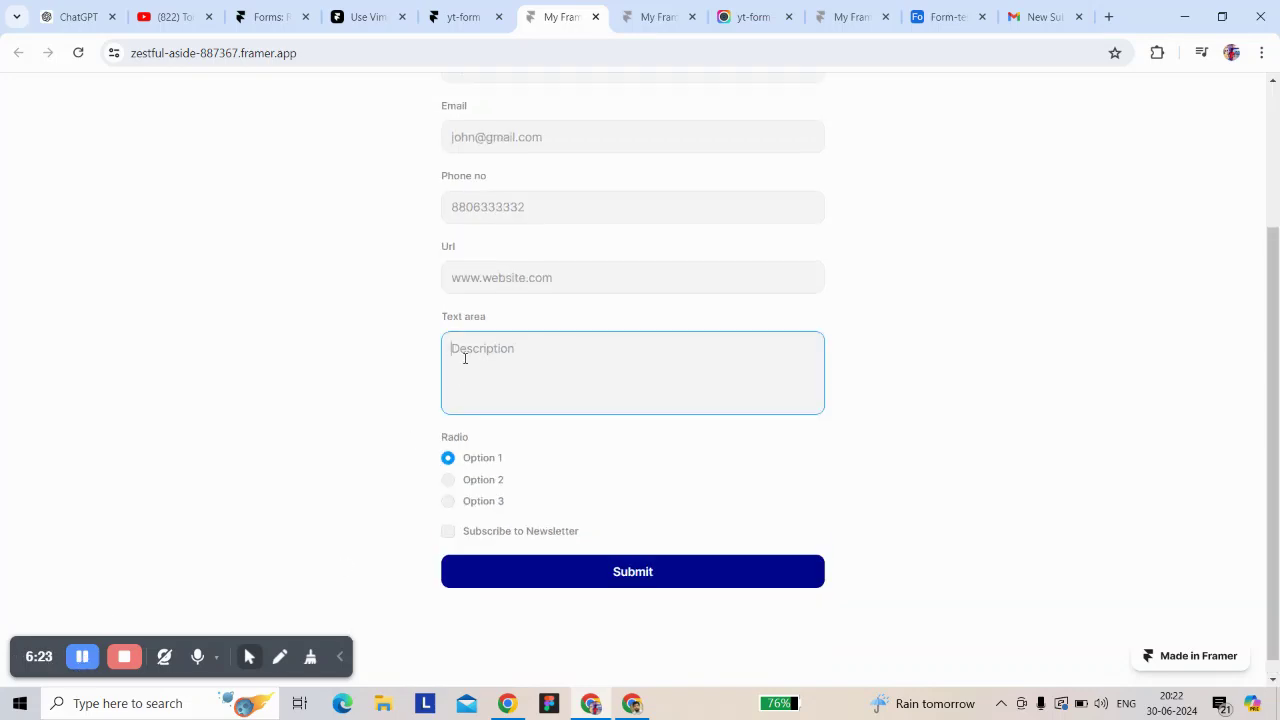
pyautogui.write('De')
pyautogui.click(349, 418)
# Step: Choose Option 2 in the Radio group and turn on Subscribe to Newsletter
pyautogui.click(448, 482)
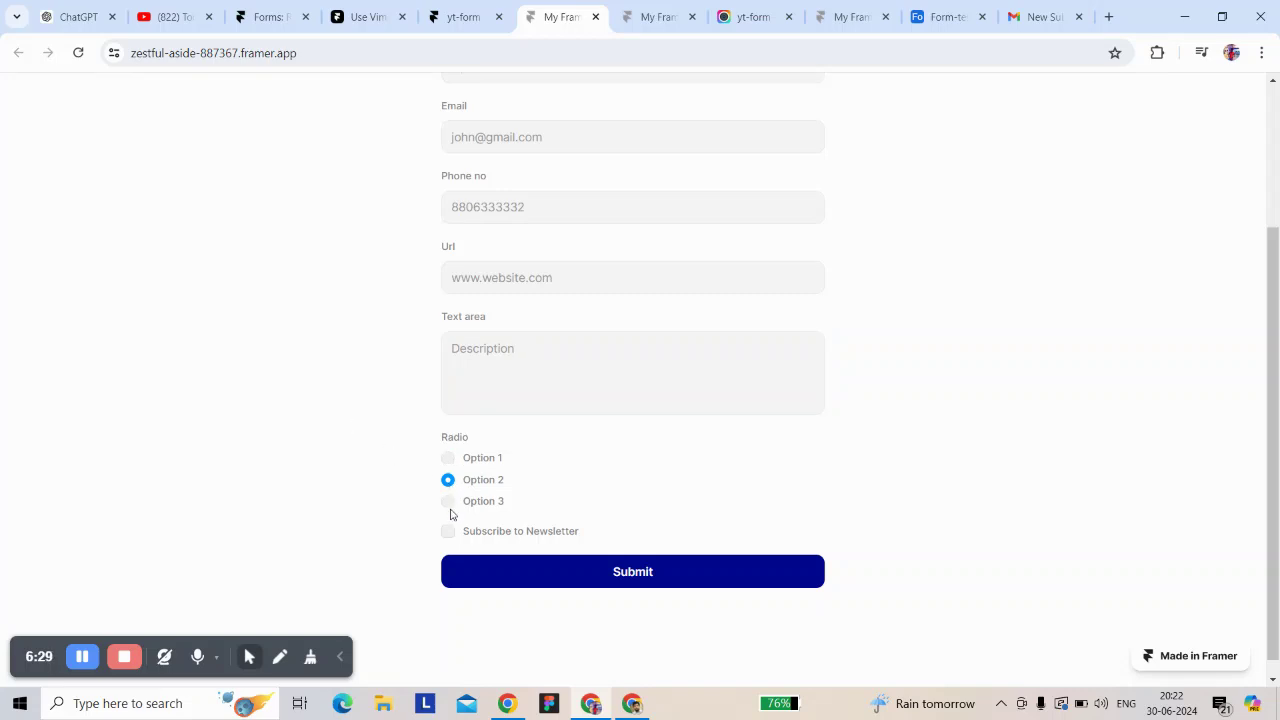
pyautogui.click(448, 502)
pyautogui.click(448, 480)
pyautogui.click(448, 531)
pyautogui.scroll(2, 517, 551)
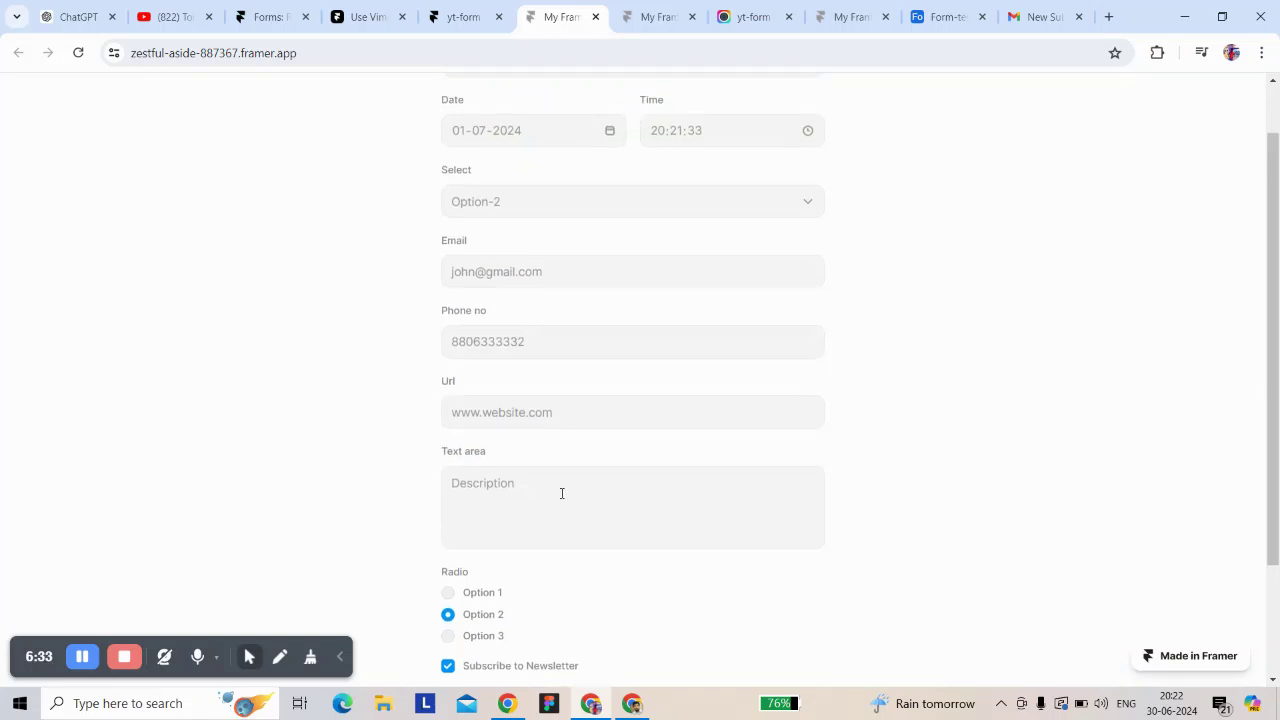
pyautogui.scroll(1, 463, 356)
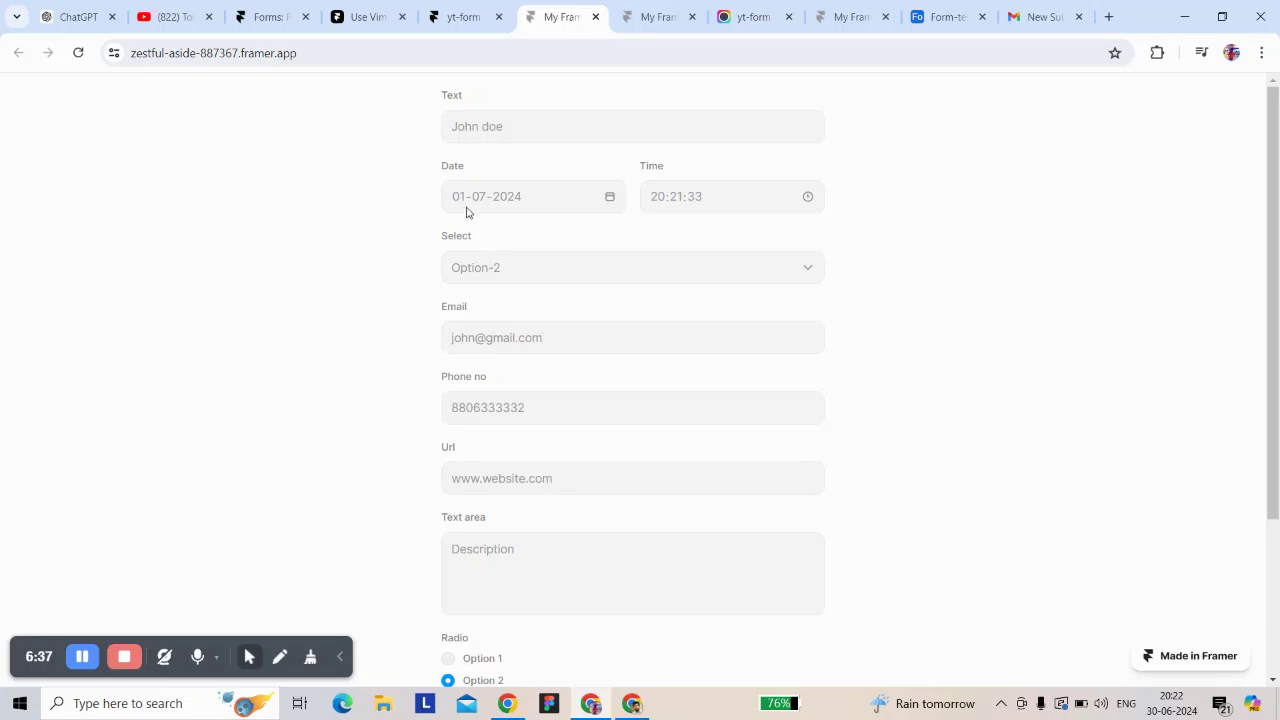
pyautogui.scroll(-2, 458, 456)
# Step: Return to the yt-form project and examine the Submit button component's Loading, Success and other variants
pyautogui.click(470, 20)
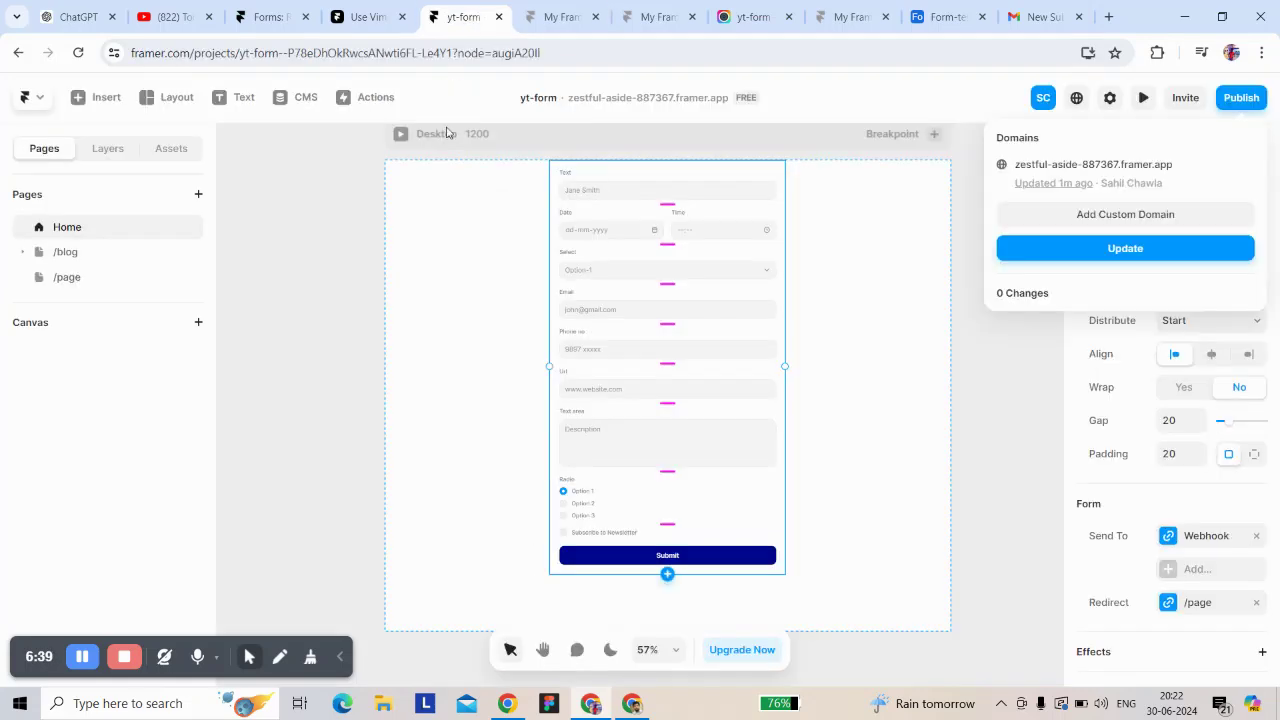
pyautogui.doubleClick(712, 556)
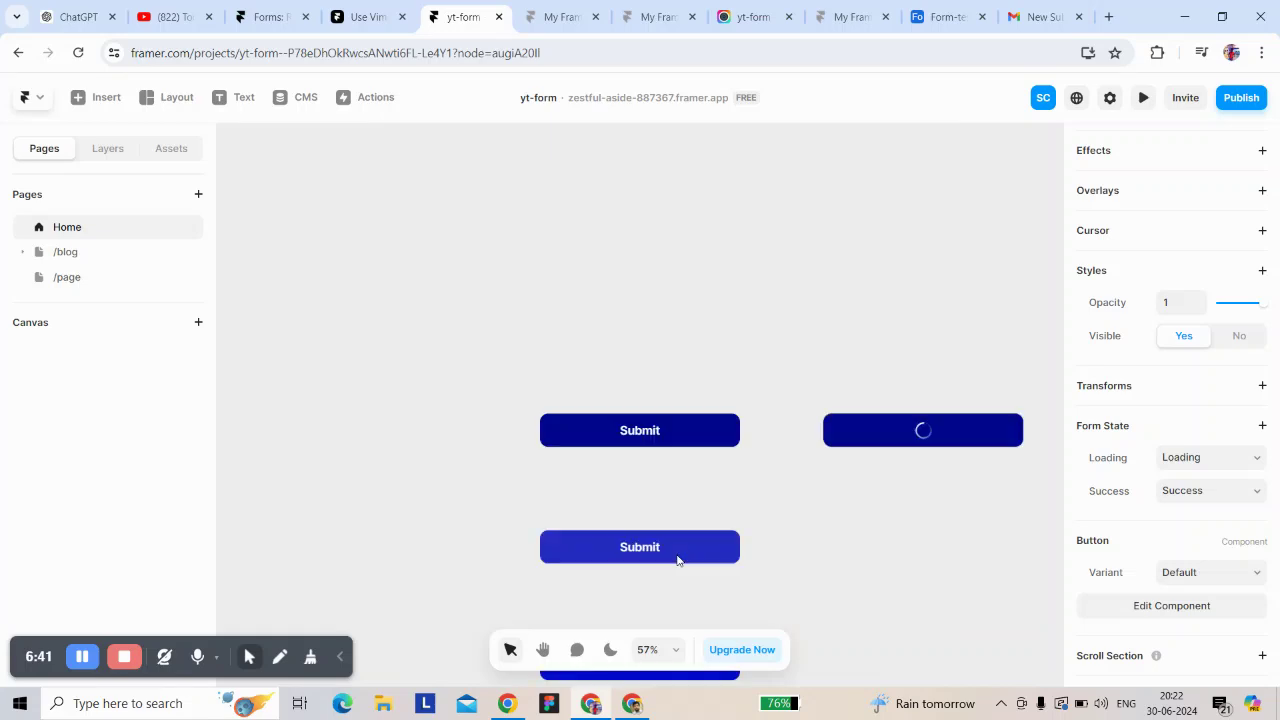
pyautogui.click(700, 412)
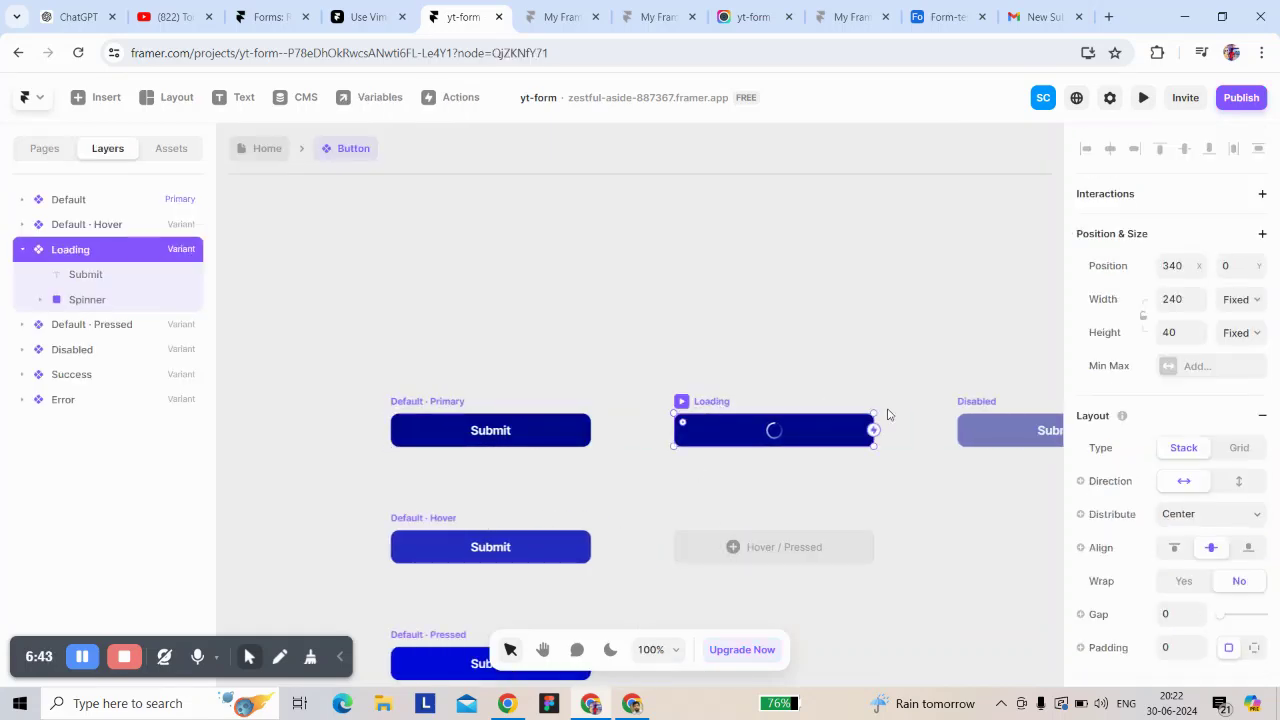
pyautogui.hscroll(5, 937, 412)
pyautogui.click(757, 403)
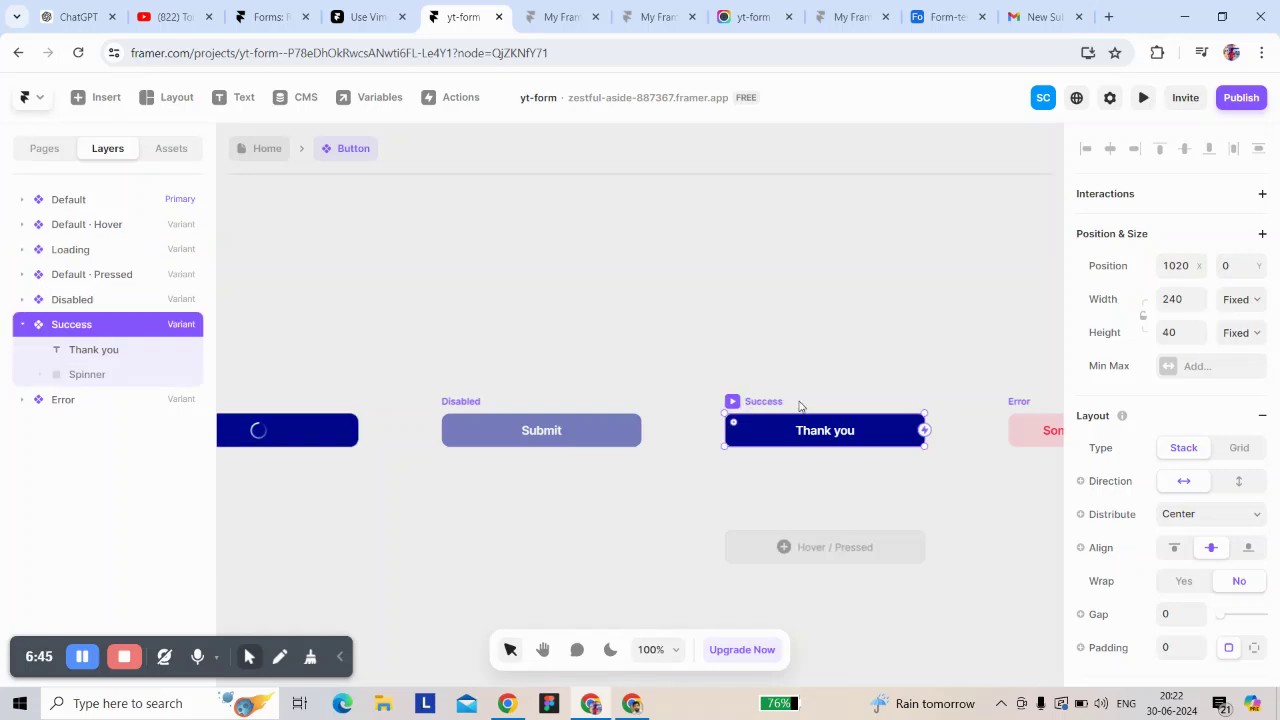
pyautogui.hscroll(5, 900, 425)
pyautogui.click(270, 150)
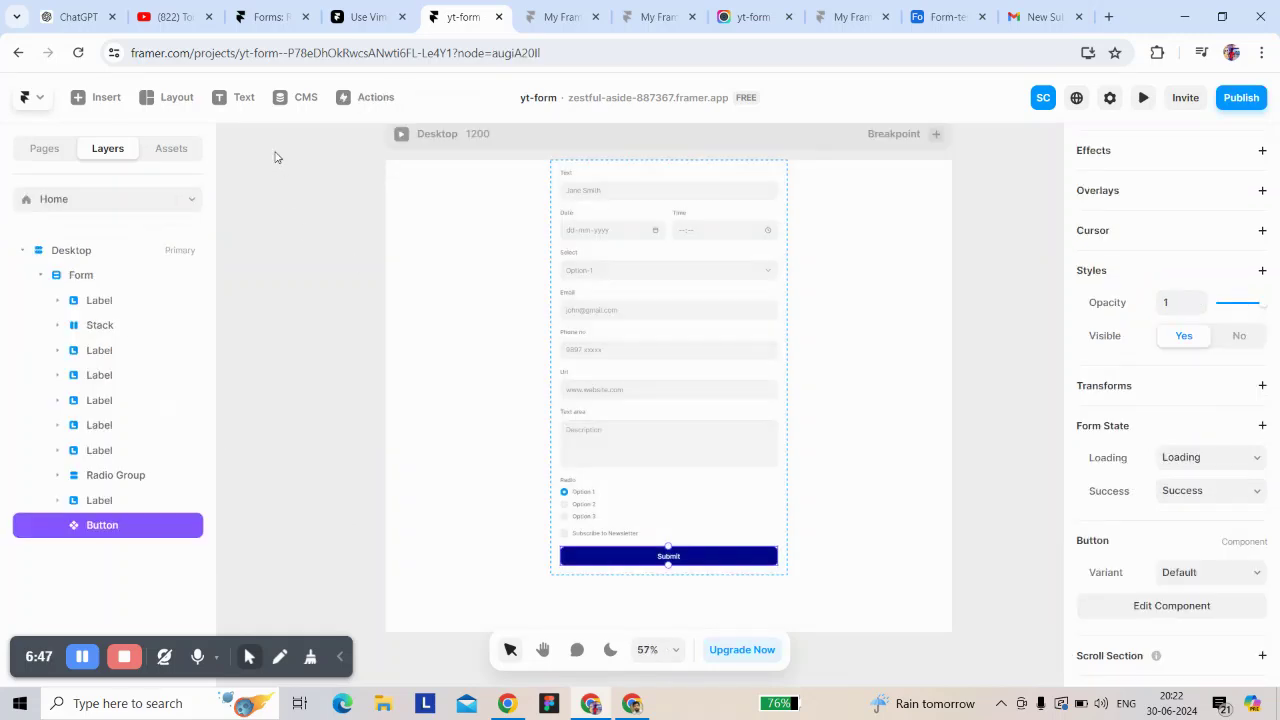
# Step: Add Error and Incomplete form states to the Submit button and remove both again
pyautogui.scroll(-1, 1126, 484)
pyautogui.click(1262, 422)
pyautogui.click(1225, 481)
pyautogui.click(1260, 424)
pyautogui.click(1232, 503)
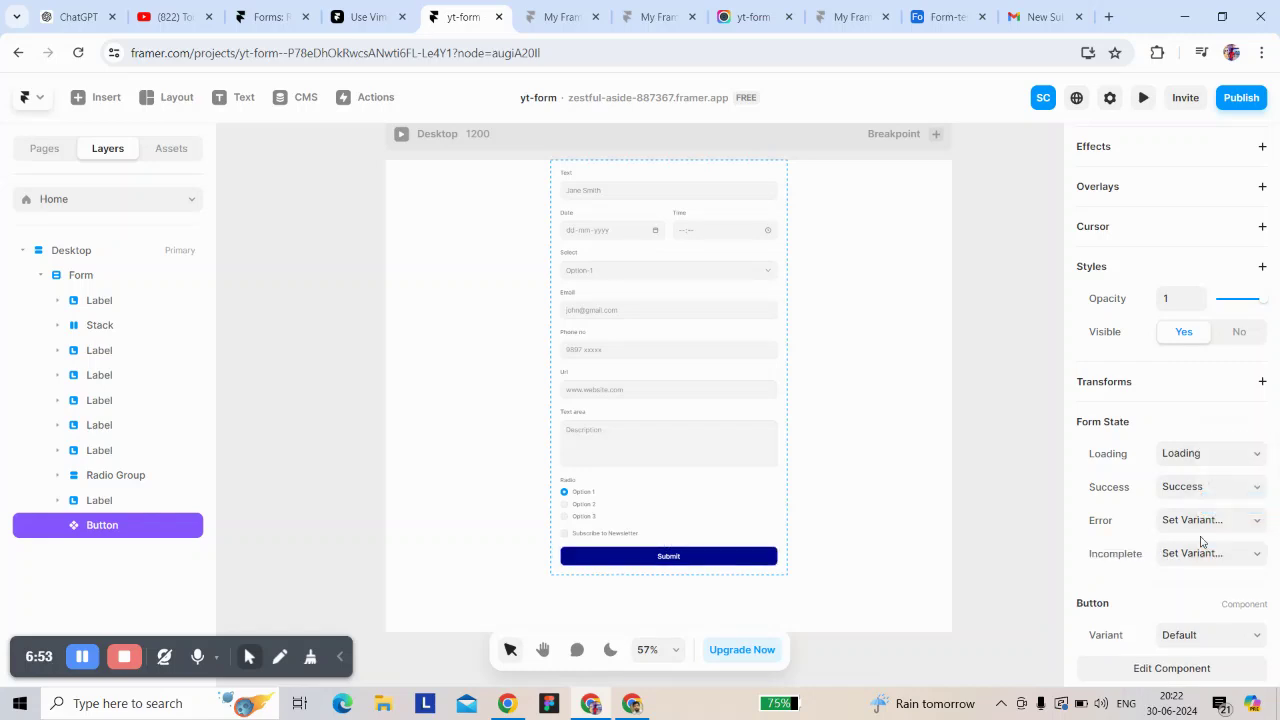
pyautogui.rightClick(1191, 523)
pyautogui.click(1215, 533)
pyautogui.rightClick(1194, 535)
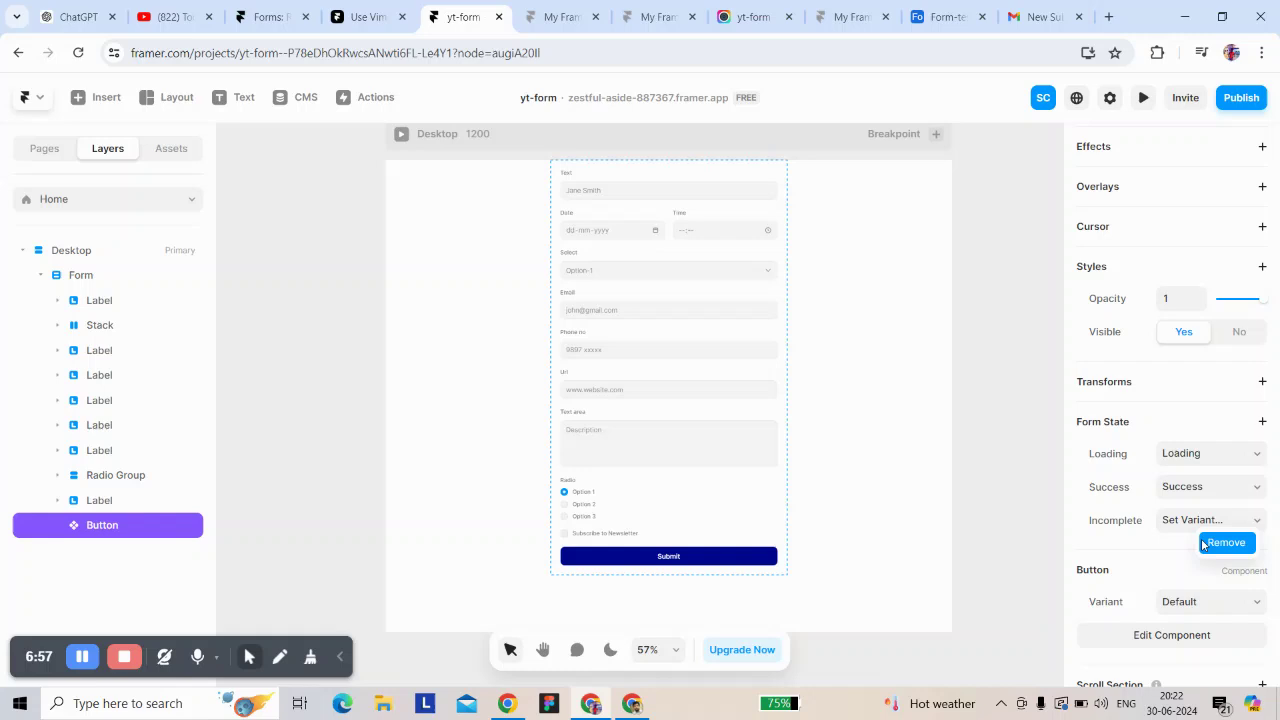
pyautogui.click(1222, 540)
# Step: Turn on Auto Focus for the input of the form's Text field
pyautogui.scroll(5, 624, 310)
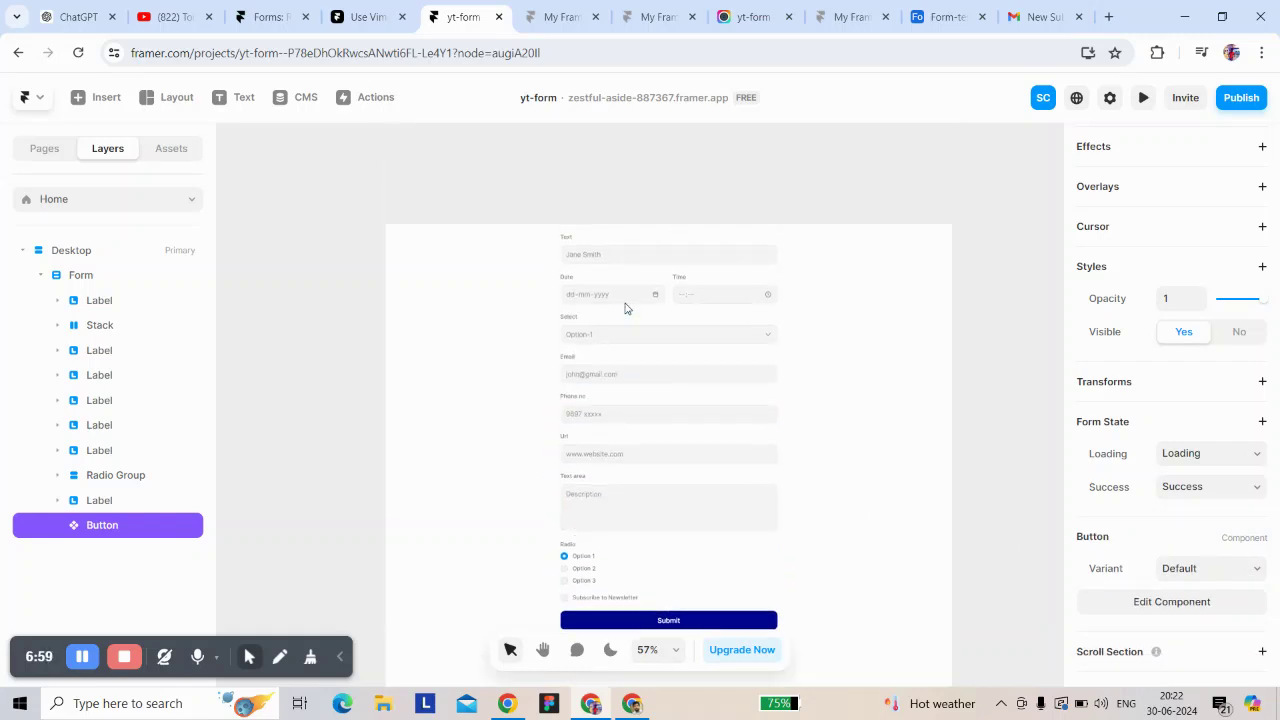
pyautogui.click(632, 307)
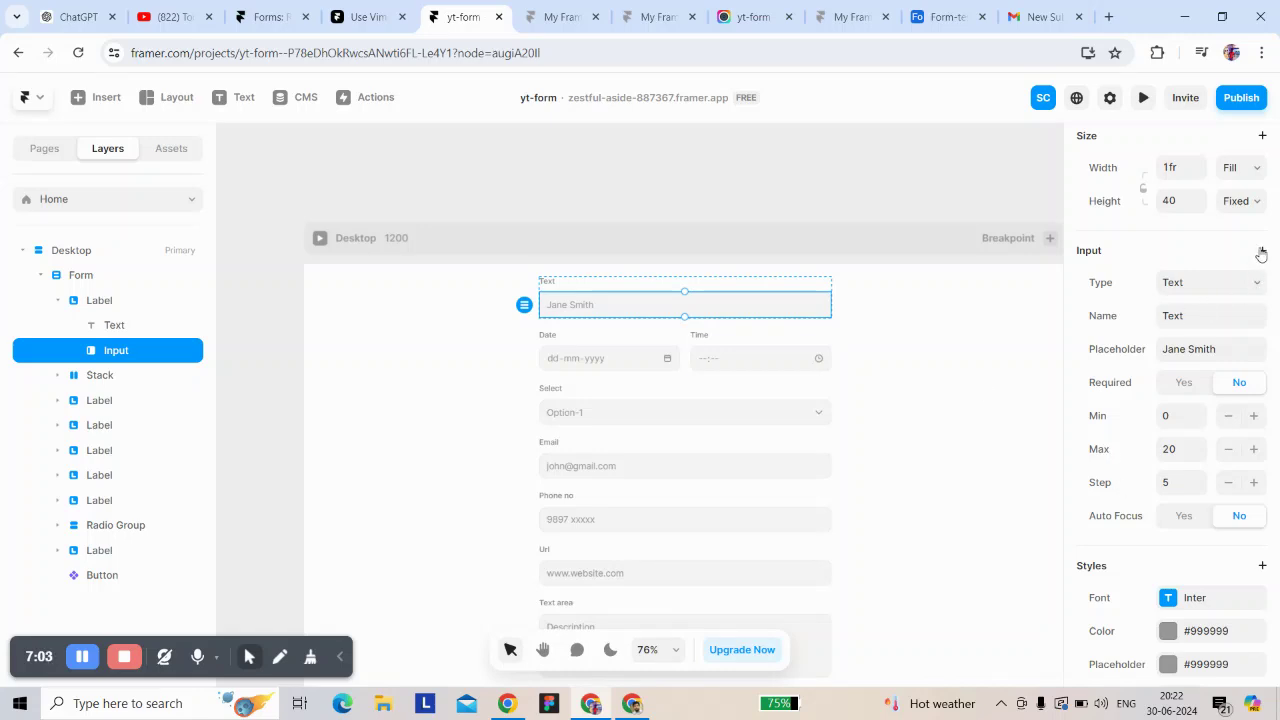
pyautogui.click(1186, 515)
pyautogui.click(1260, 251)
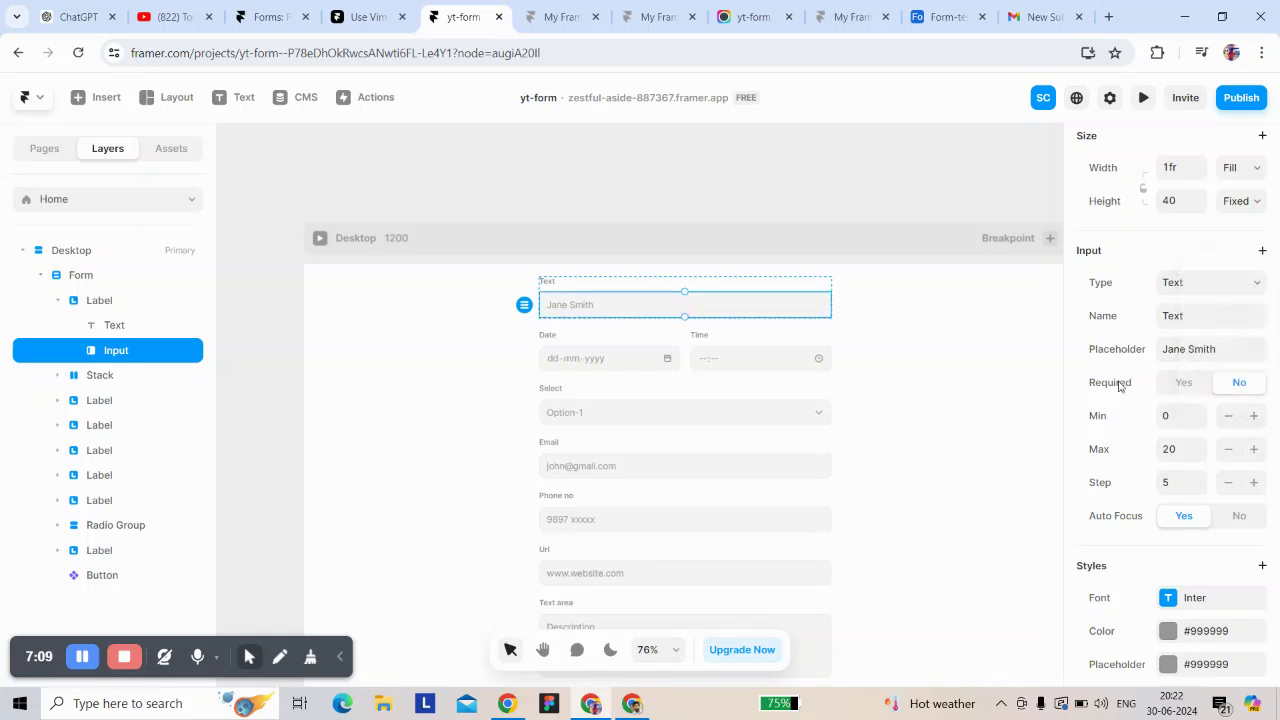
# Step: Set the border color of the Text input's focus effect to #EE00FF
pyautogui.scroll(-2, 1122, 387)
pyautogui.scroll(-1, 1120, 497)
pyautogui.click(1170, 631)
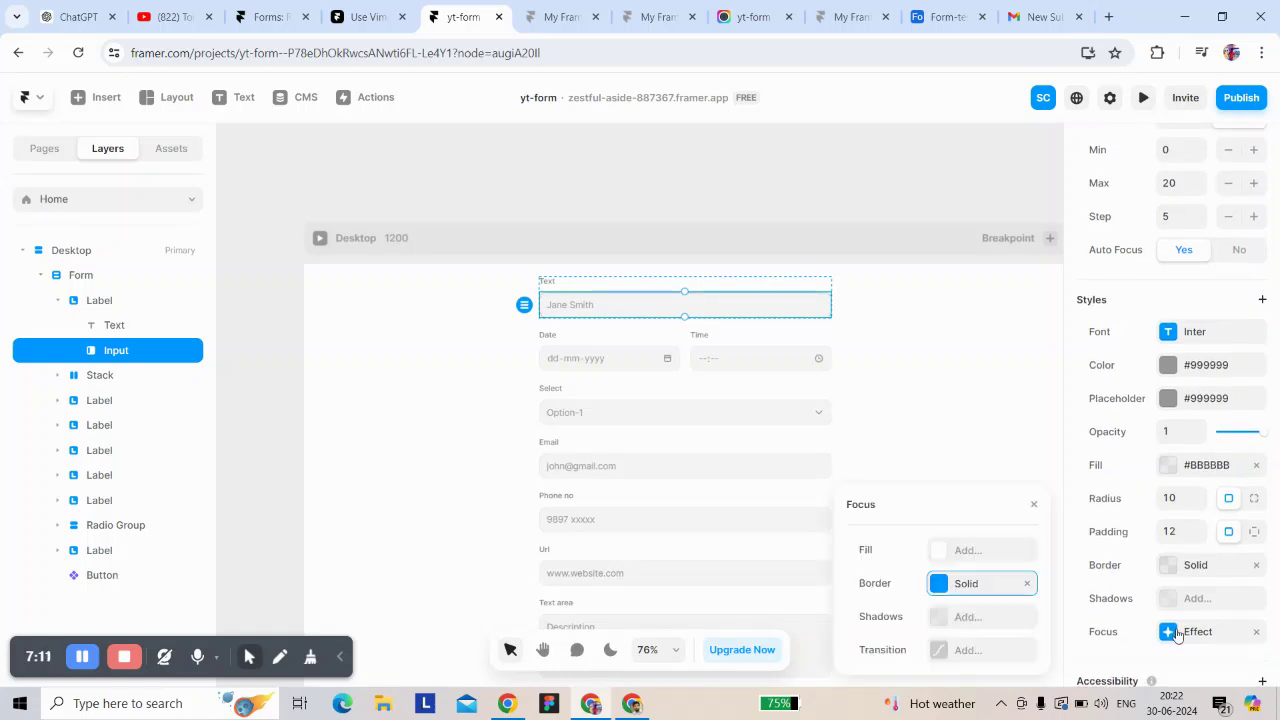
pyautogui.click(940, 586)
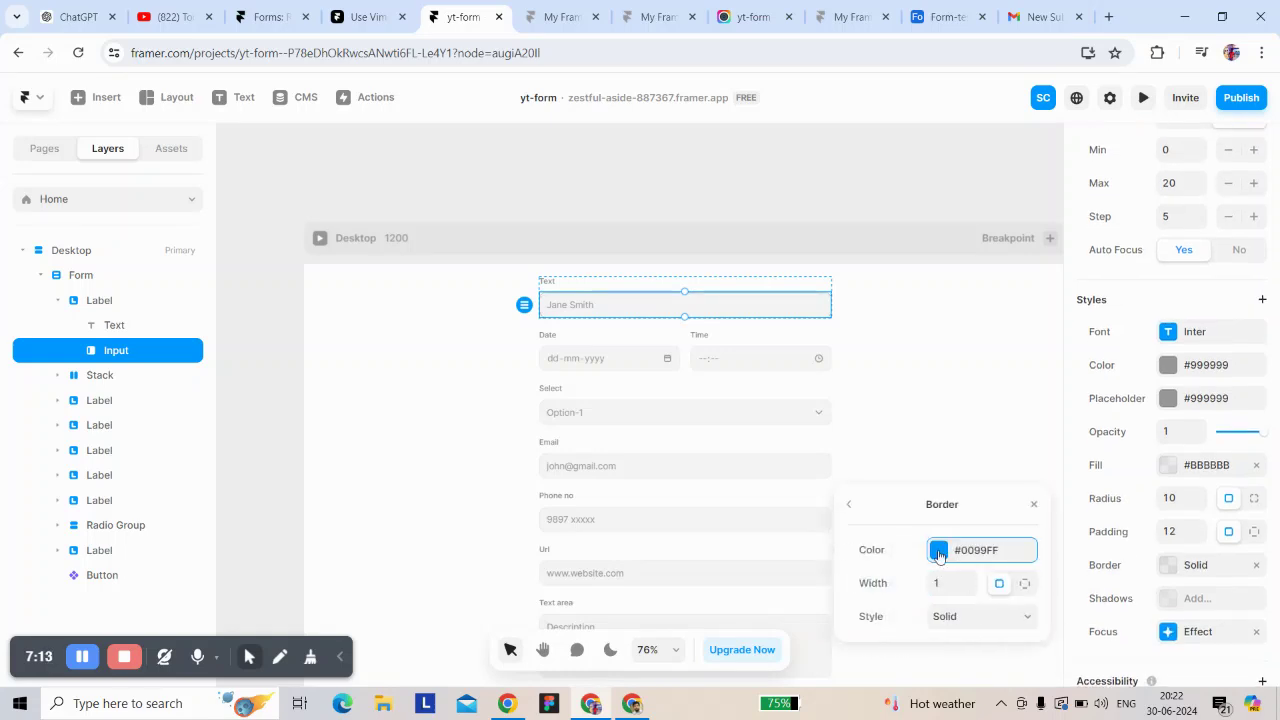
pyautogui.click(939, 551)
pyautogui.click(955, 518)
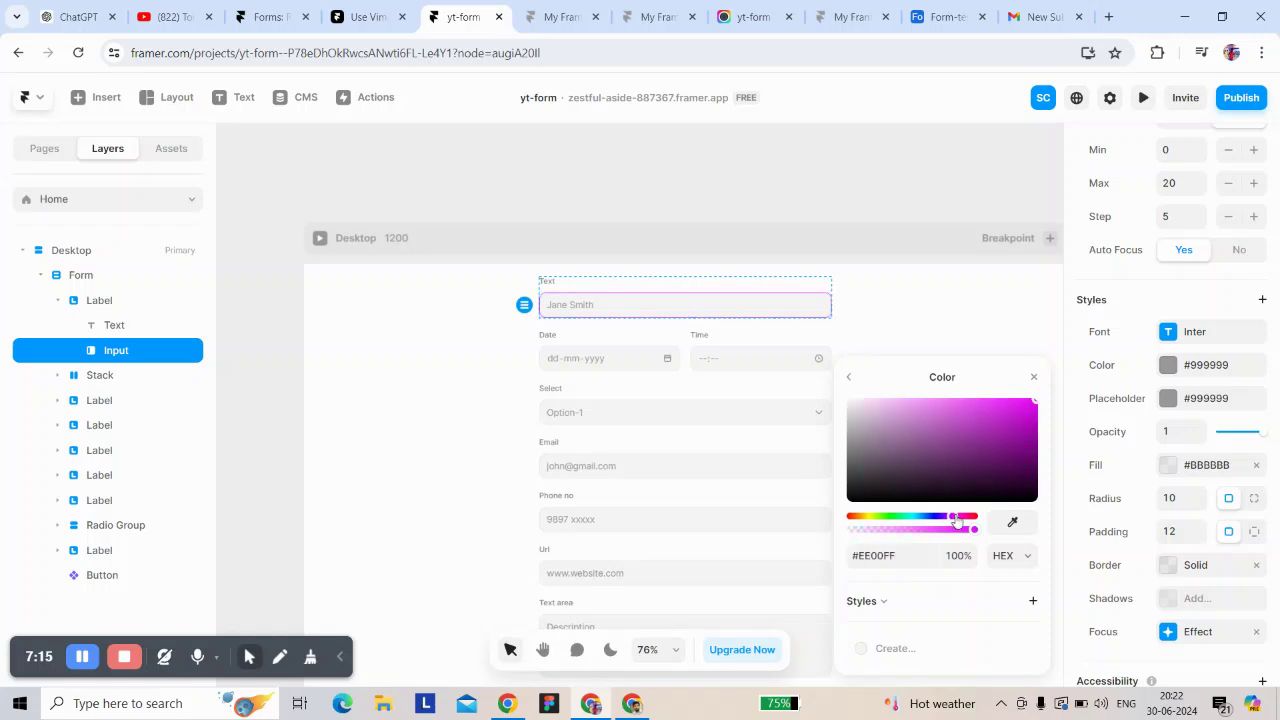
pyautogui.click(1034, 378)
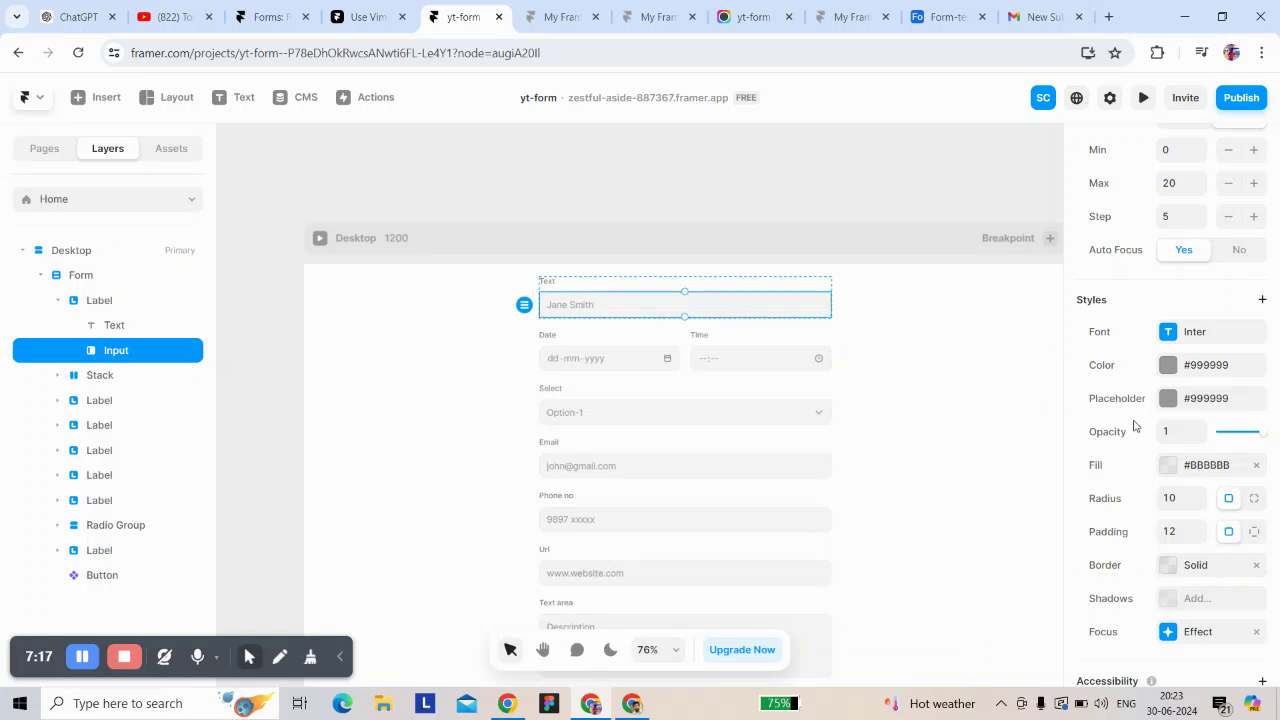
pyautogui.scroll(-1, 1134, 427)
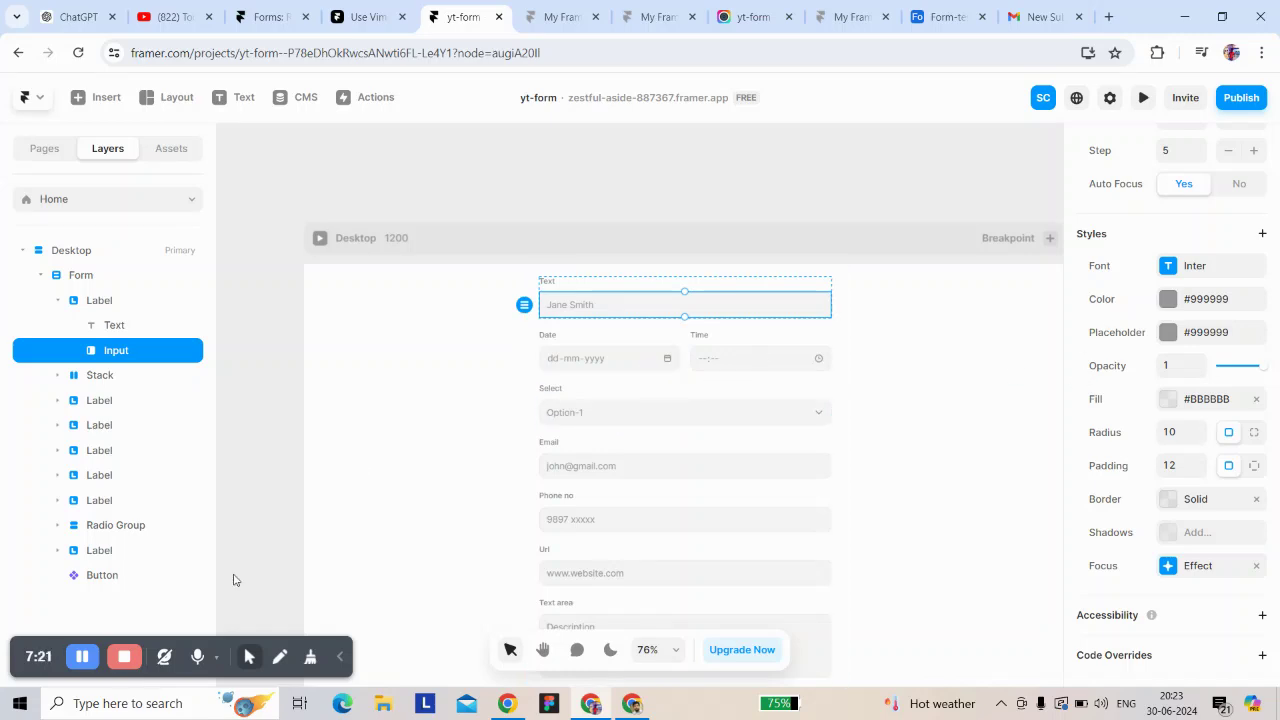
# Step: Go back to the published form, review the filled-in entries and try to submit it
pyautogui.click(555, 22)
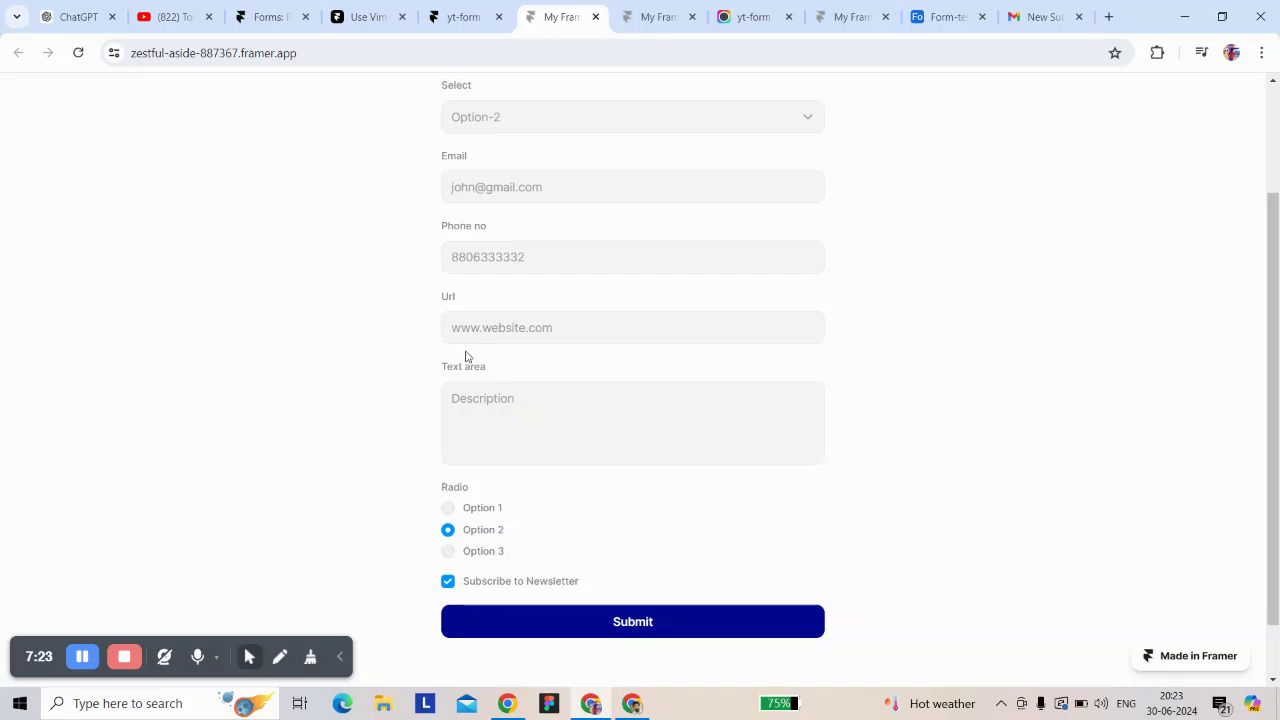
pyautogui.scroll(1, 466, 358)
pyautogui.scroll(-1, 466, 351)
pyautogui.scroll(1, 468, 351)
pyautogui.scroll(-2, 444, 306)
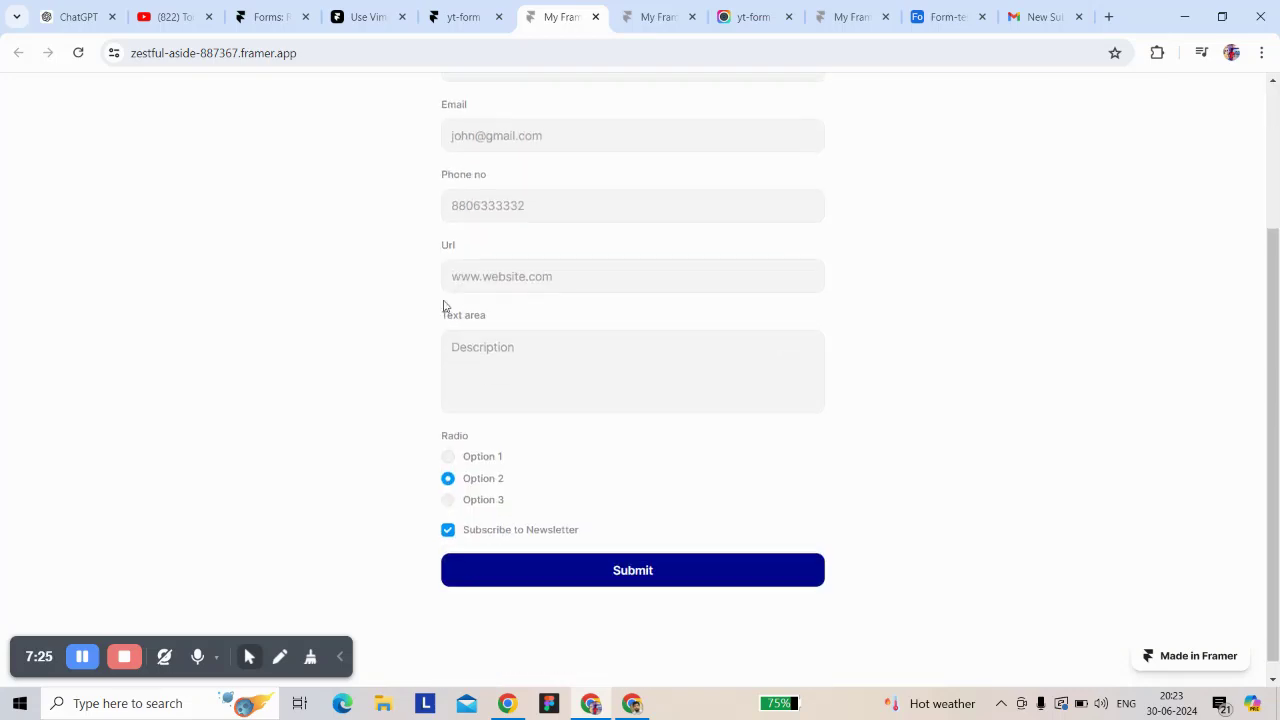
pyautogui.click(622, 562)
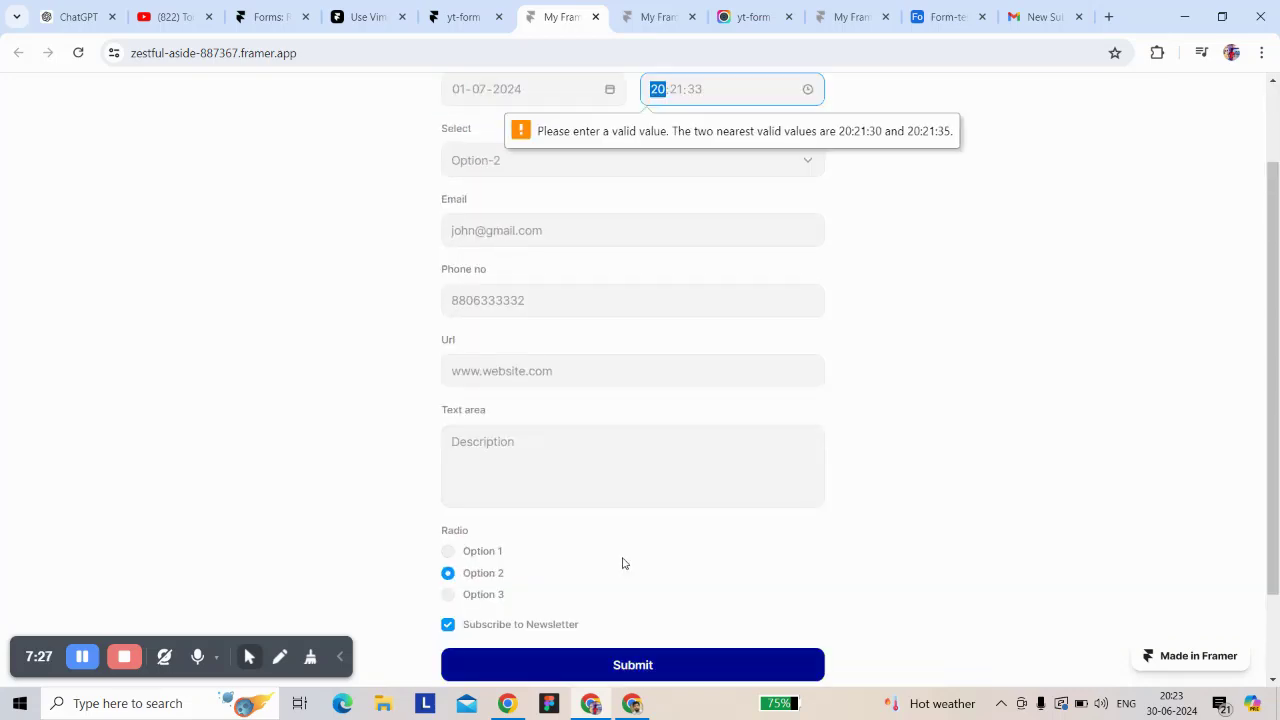
# Step: Try to set the hour of the published form's Time entry to 21
pyautogui.click(907, 262)
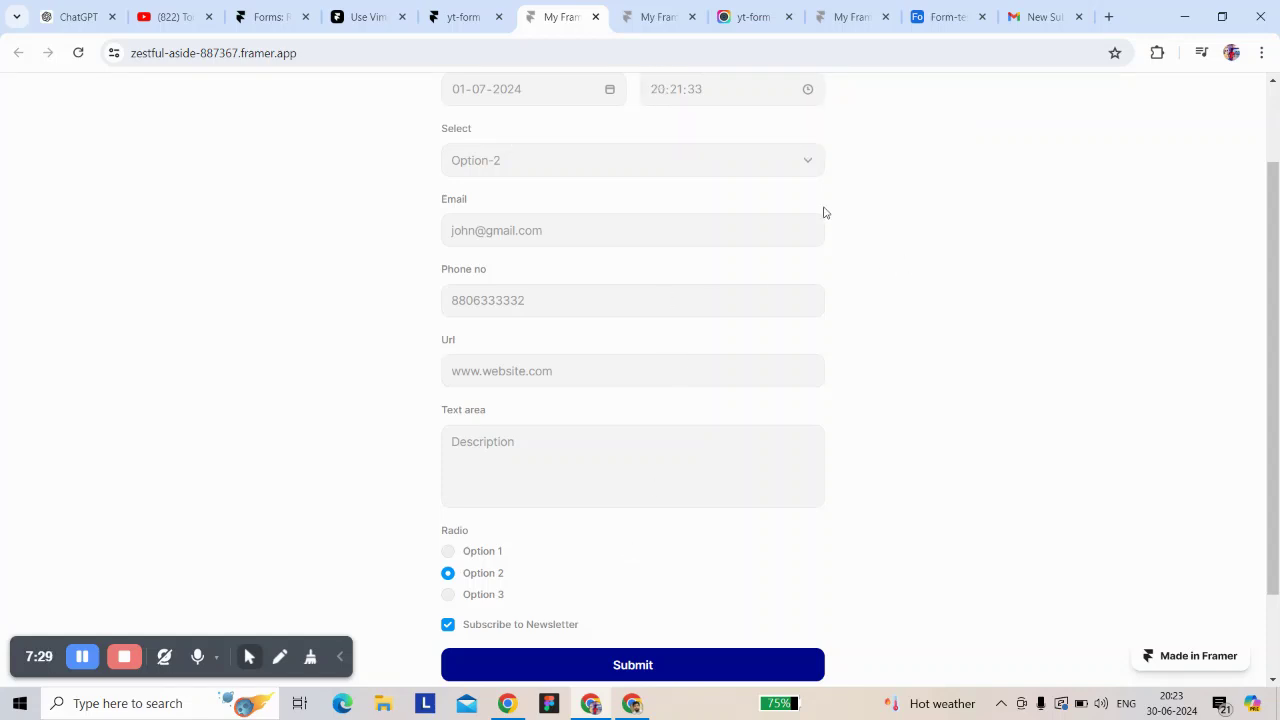
pyautogui.click(806, 91)
pyautogui.click(665, 152)
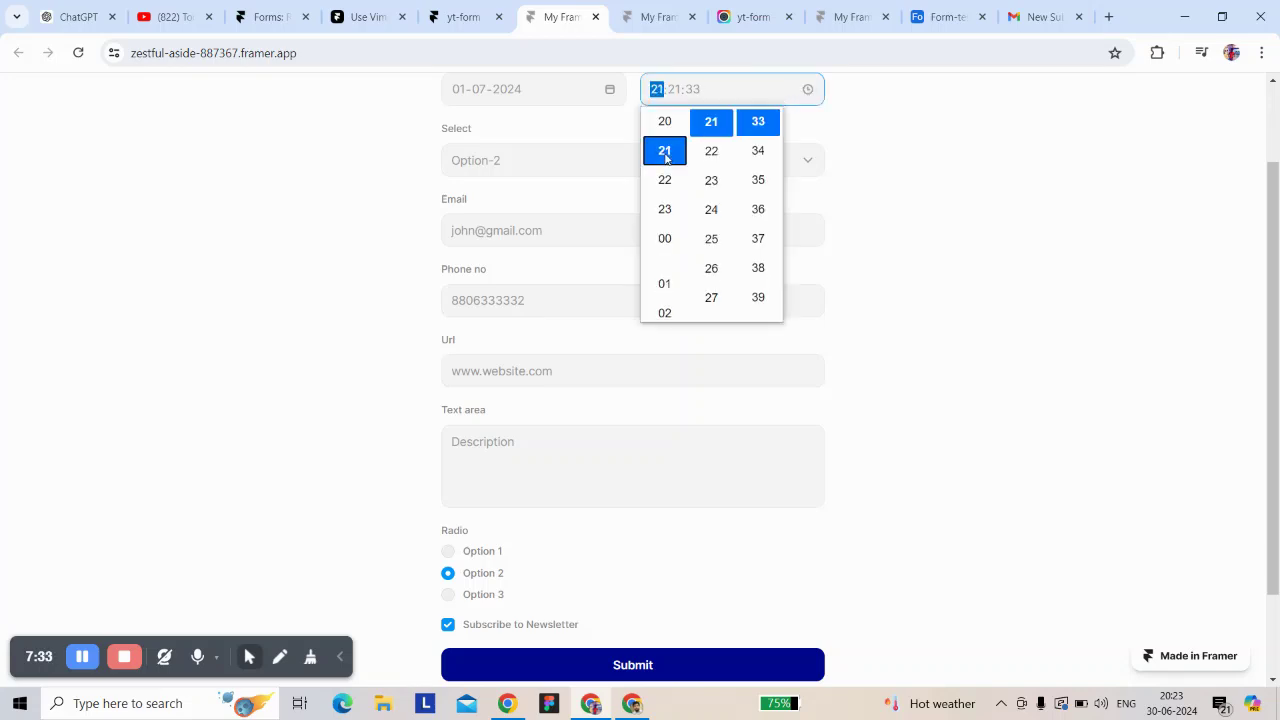
pyautogui.scroll(1, 350, 640)
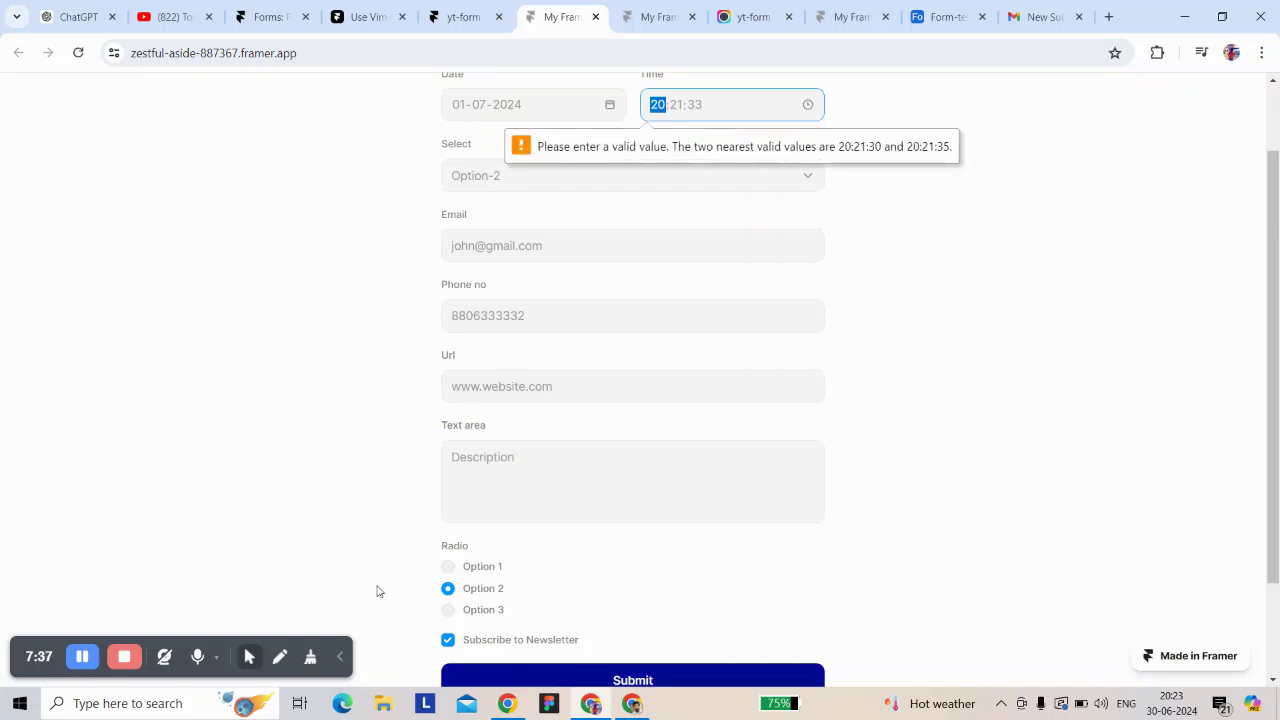
pyautogui.click(82, 656)
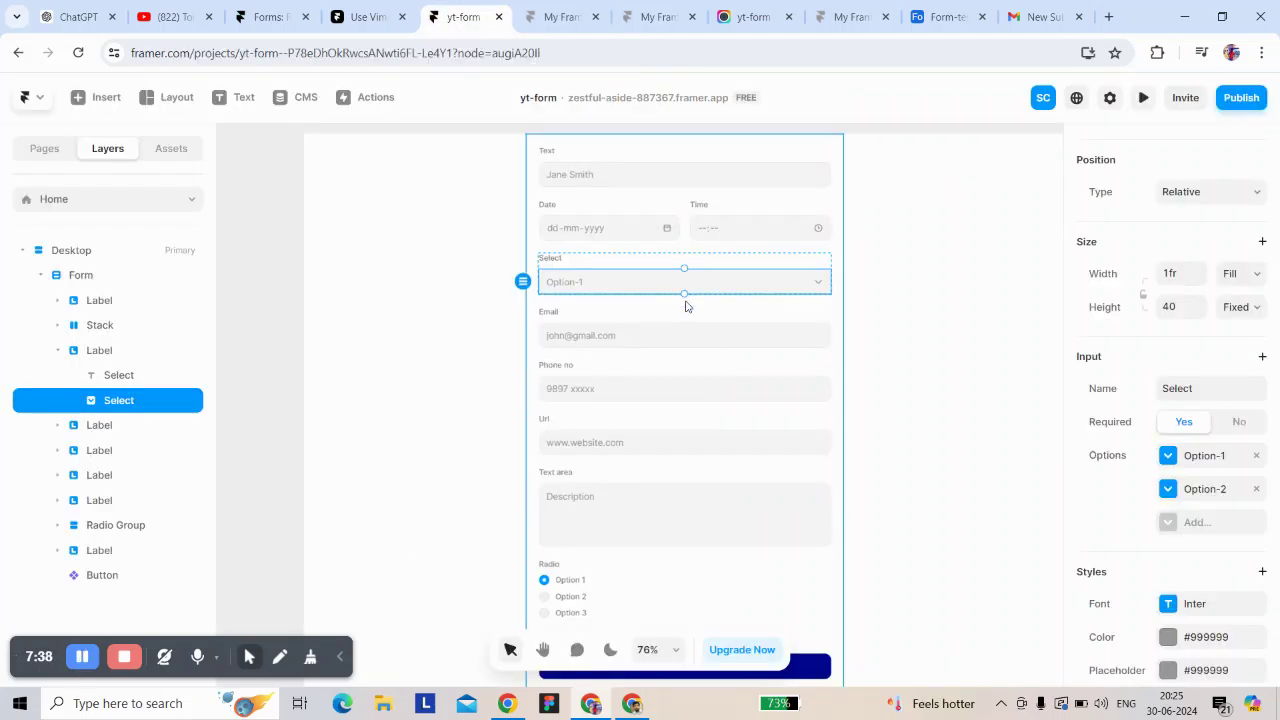
# Step: Remove the Max, Step and Auto Focus properties from the Url field's input in the Framer project
pyautogui.scroll(2, 669, 297)
pyautogui.click(596, 373)
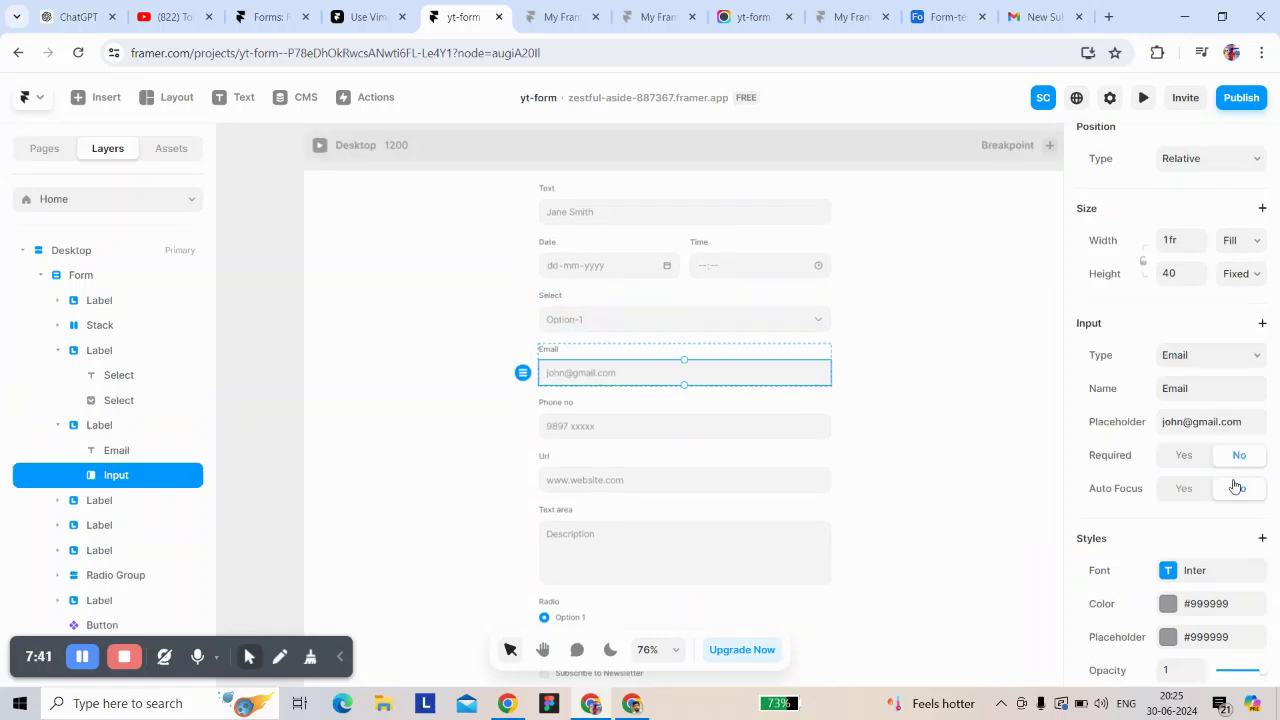
pyautogui.scroll(-1, 1237, 486)
pyautogui.press('Tab')
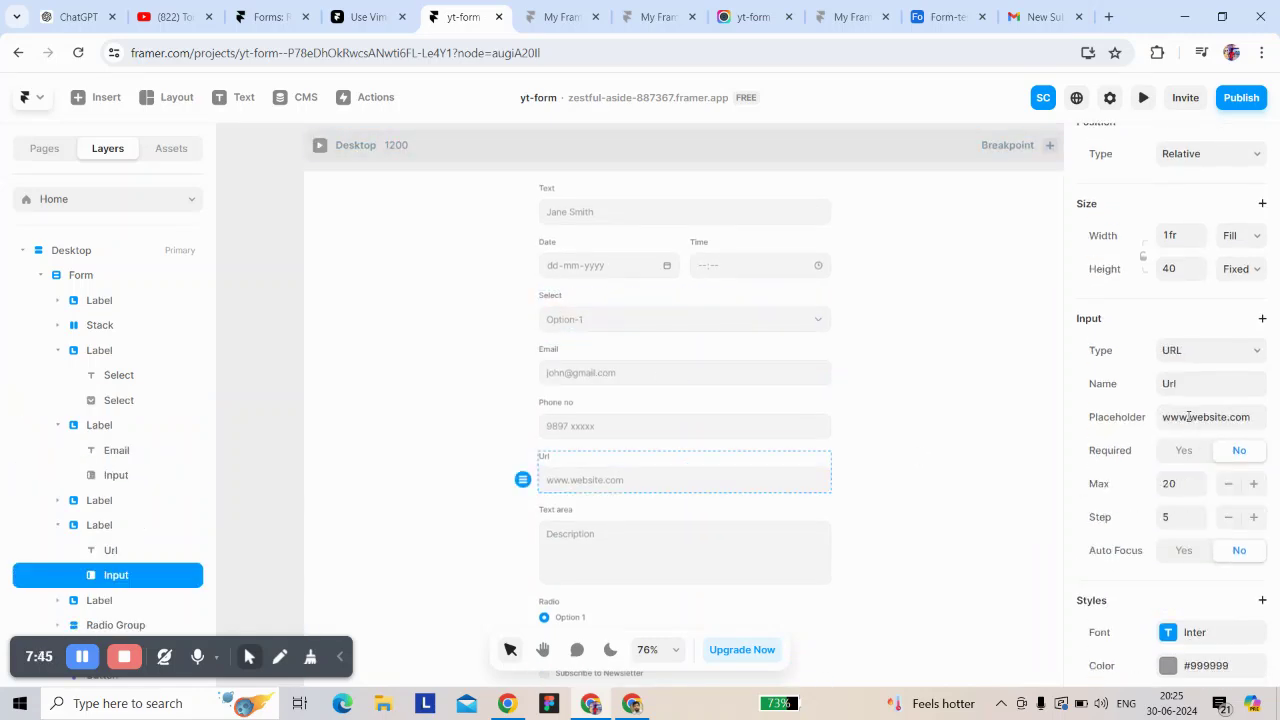
pyautogui.click(1229, 485)
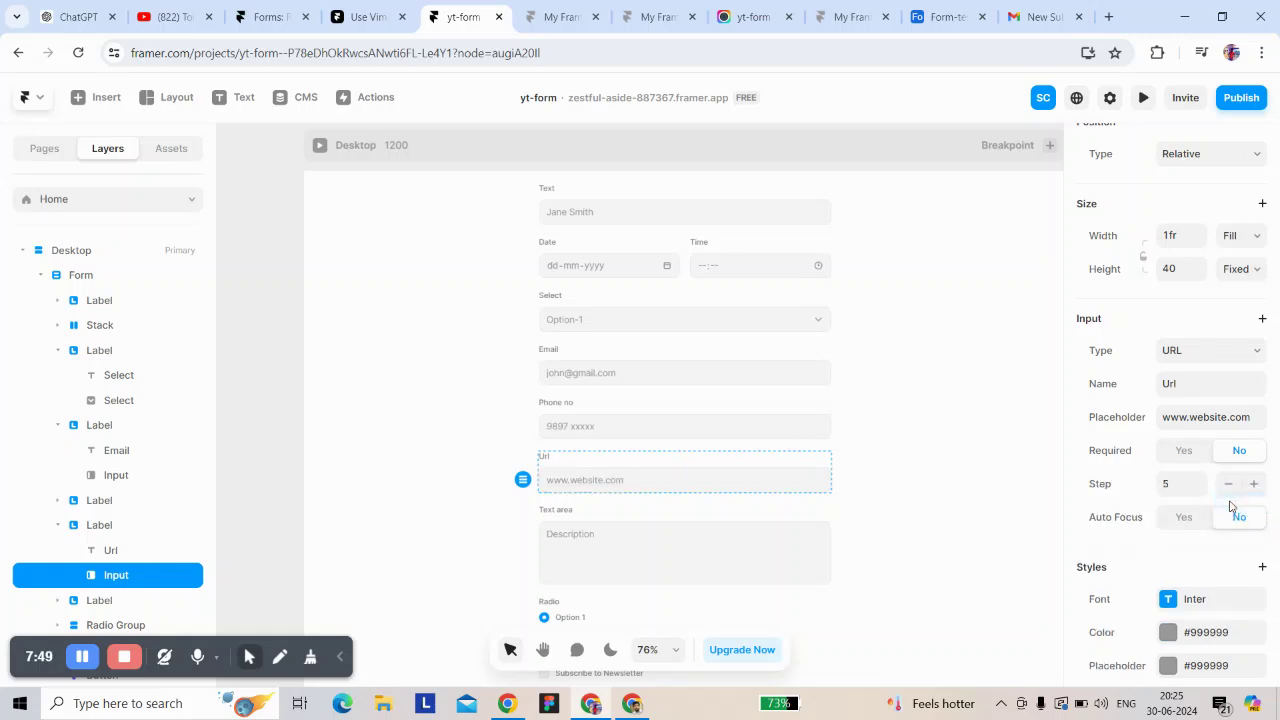
pyautogui.click(1229, 486)
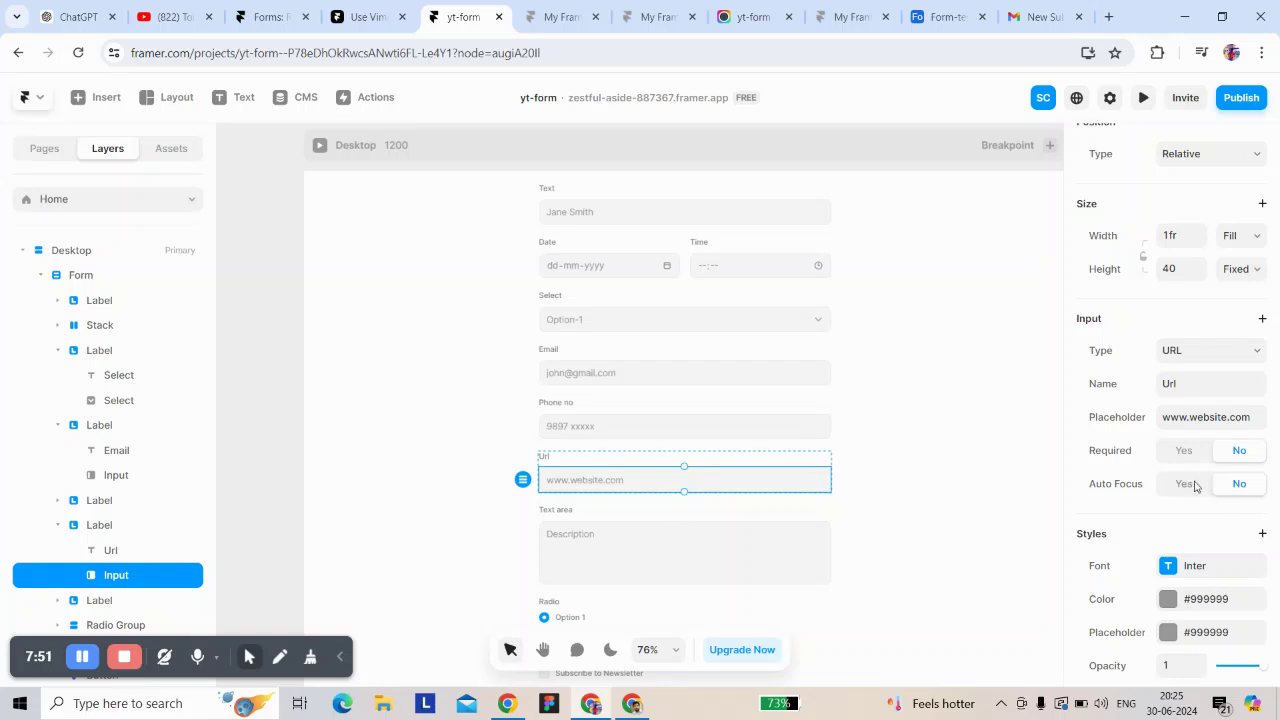
pyautogui.click(1229, 486)
# Step: Publish the update to the site and reload the live form page
pyautogui.click(1243, 98)
pyautogui.click(1016, 247)
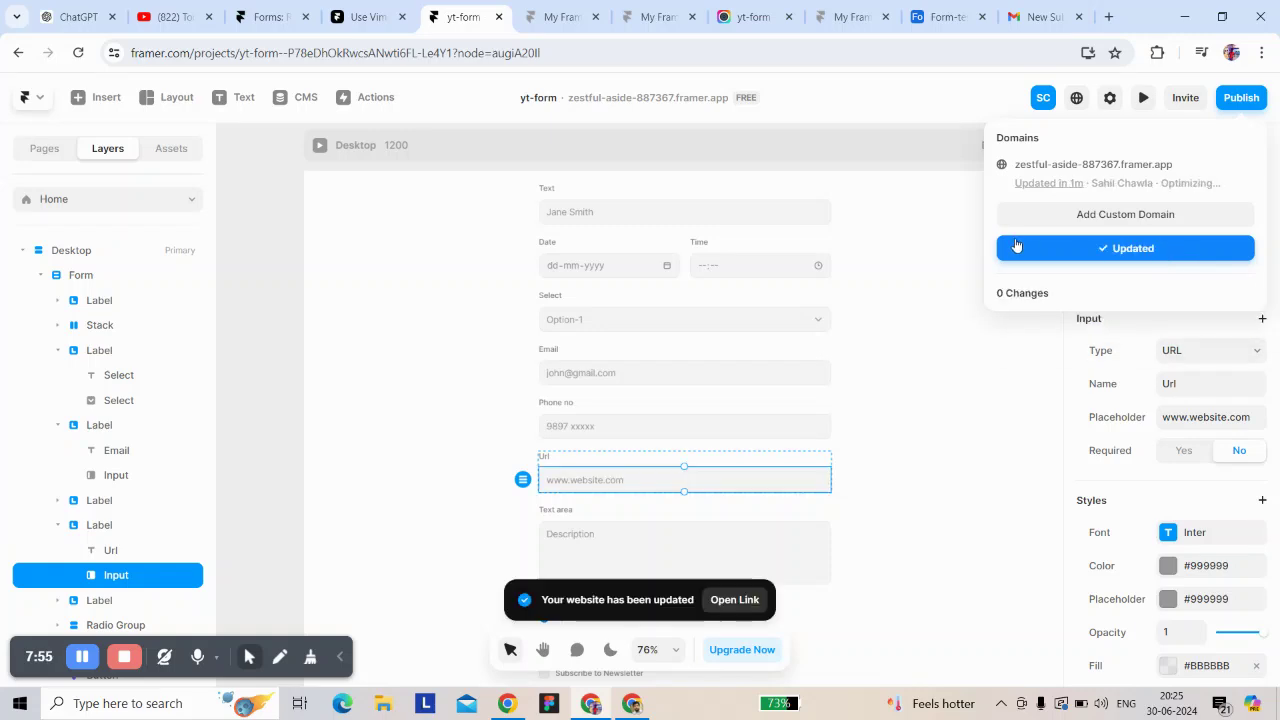
pyautogui.click(550, 17)
pyautogui.click(79, 53)
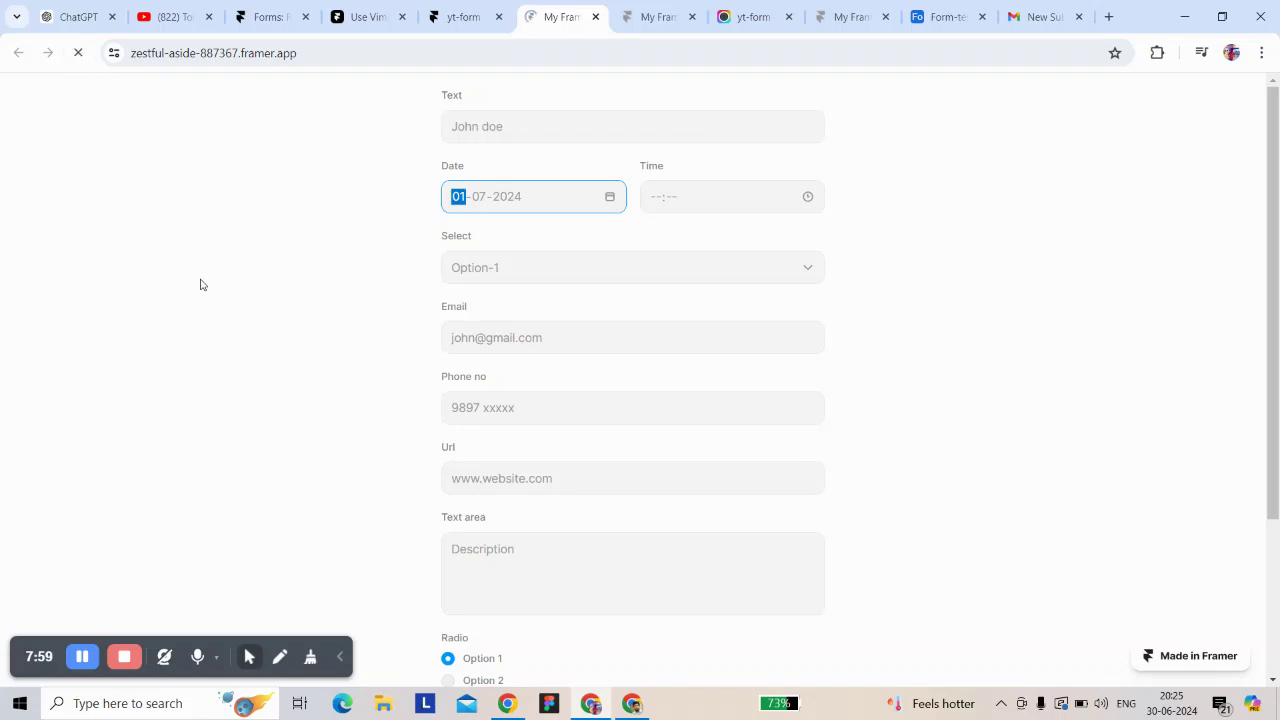
# Step: Set the form's Date to today, 30-06-2024, and its Time to 20:26
pyautogui.click(689, 199)
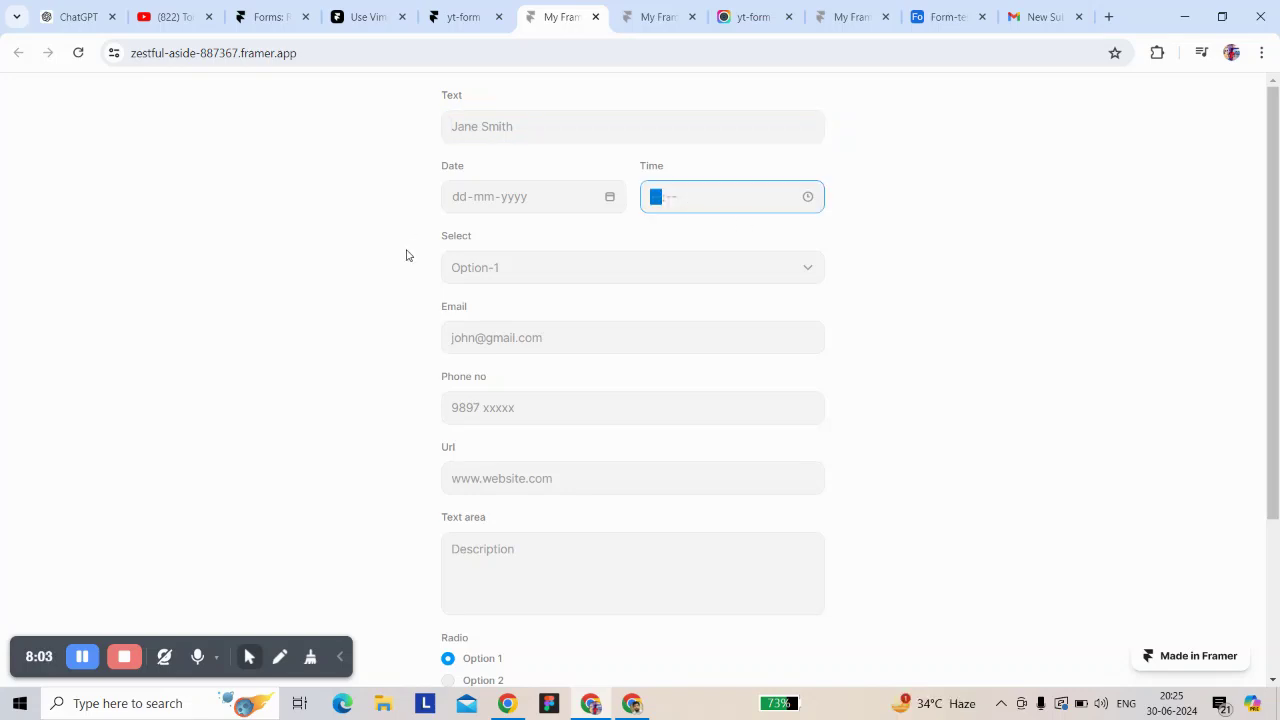
pyautogui.click(609, 196)
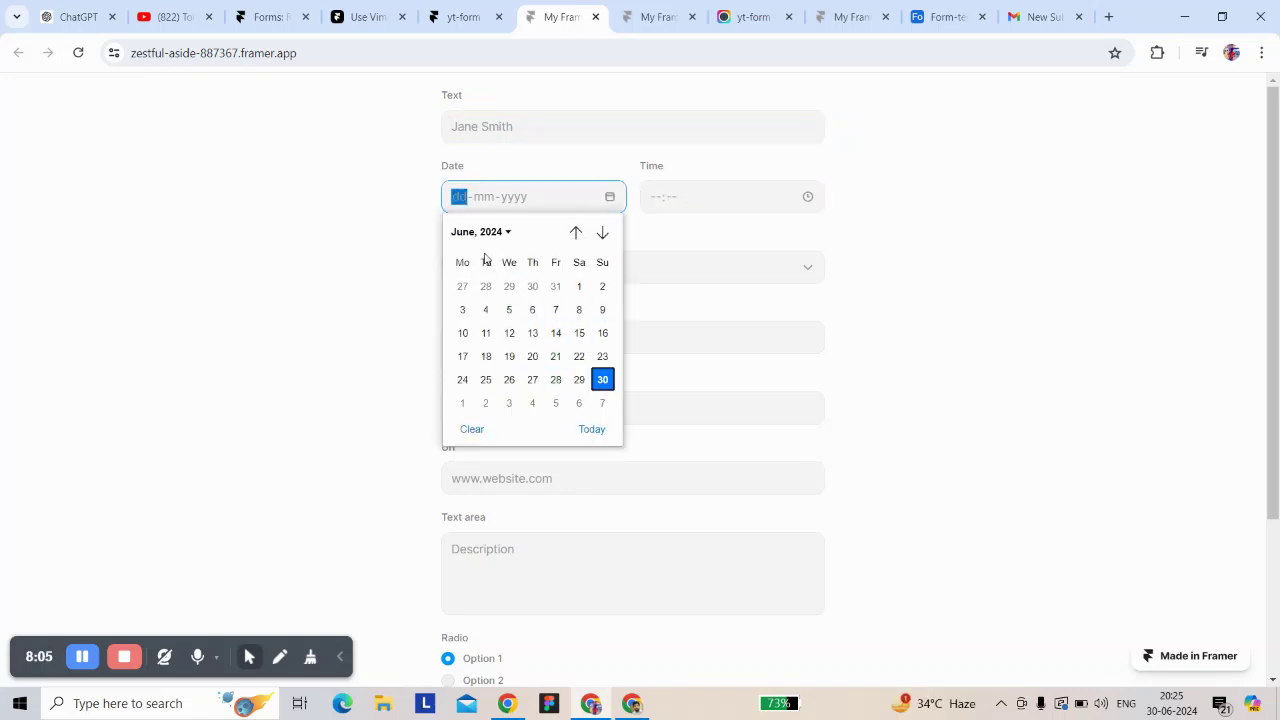
pyautogui.click(591, 428)
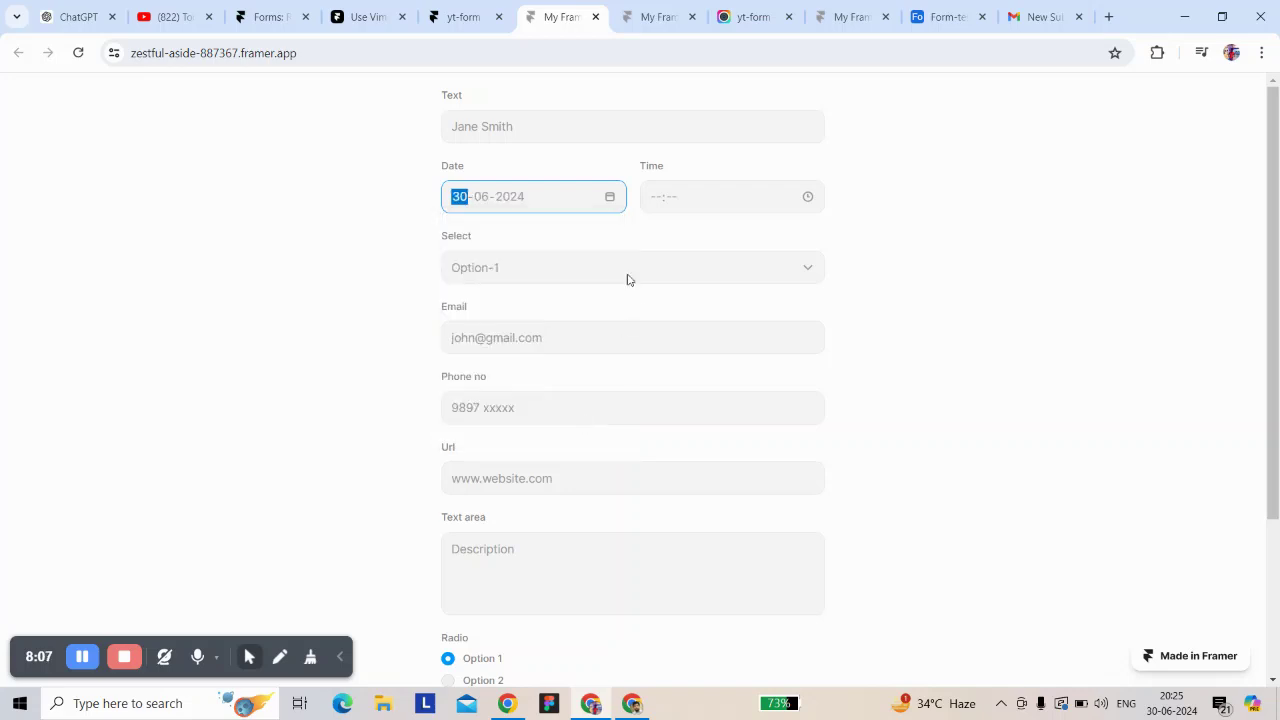
pyautogui.click(808, 198)
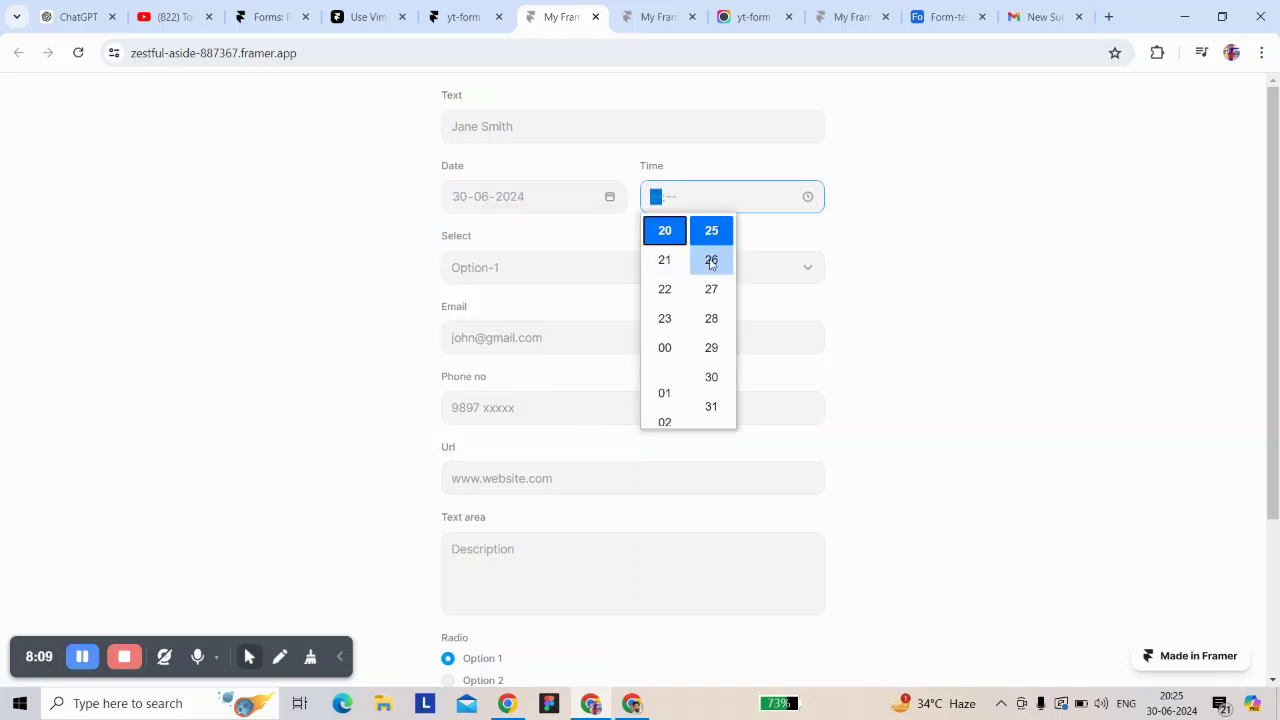
pyautogui.click(711, 260)
pyautogui.click(879, 239)
# Step: Enter a full name in the Text field and choose Option-2 for Select
pyautogui.click(536, 136)
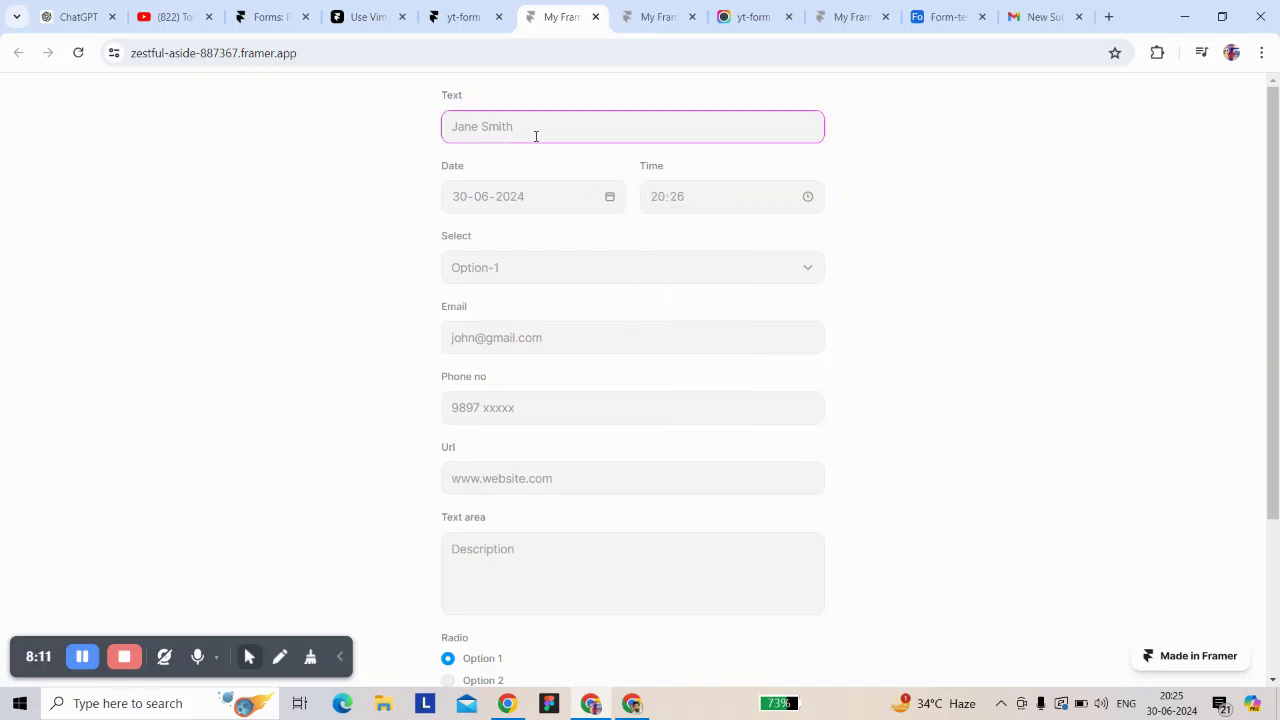
pyautogui.write('John doe')
pyautogui.click(496, 276)
pyautogui.click(499, 303)
pyautogui.click(500, 343)
pyautogui.click(429, 352)
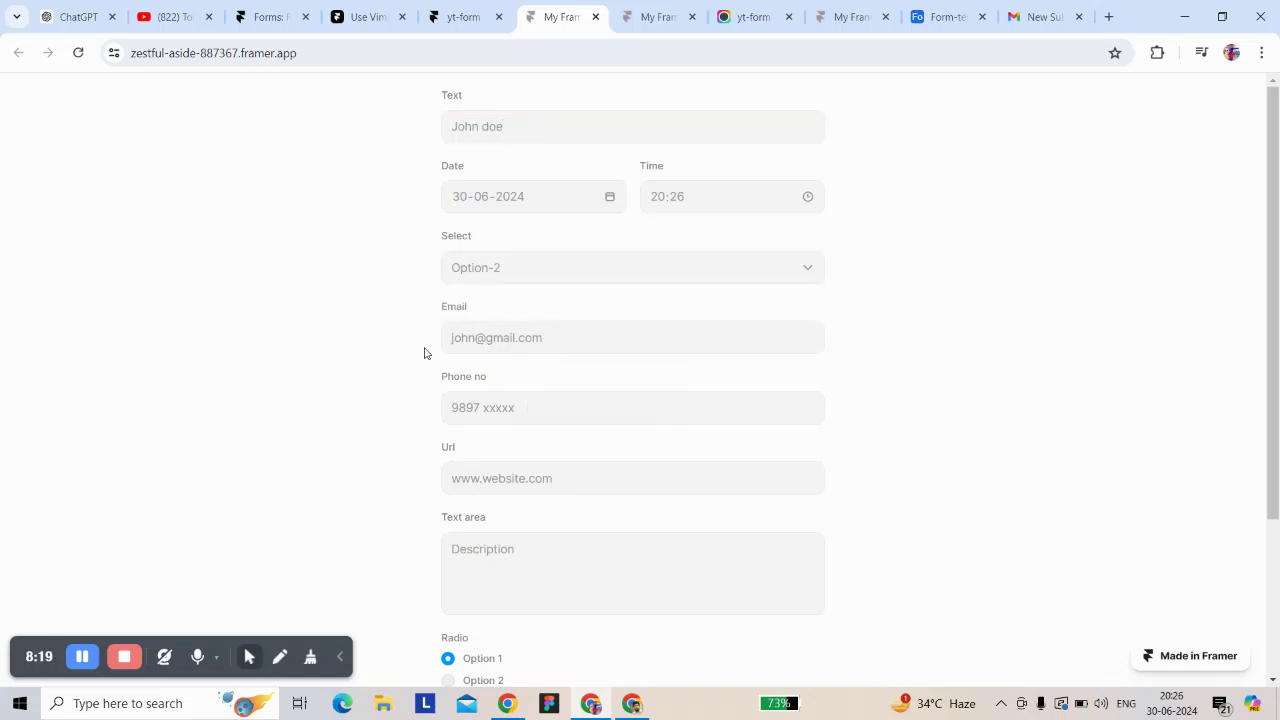
pyautogui.click(89, 656)
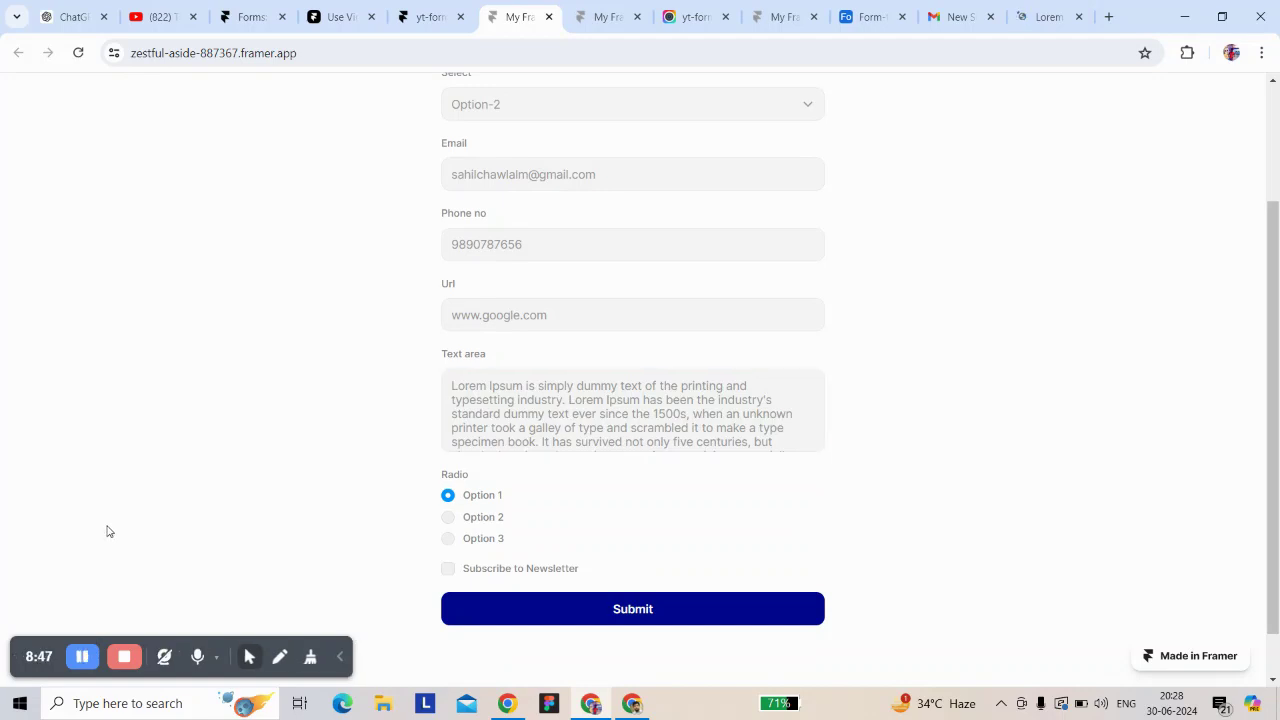
# Step: Review the Text area entry and tick Subscribe to Newsletter
pyautogui.click(486, 408)
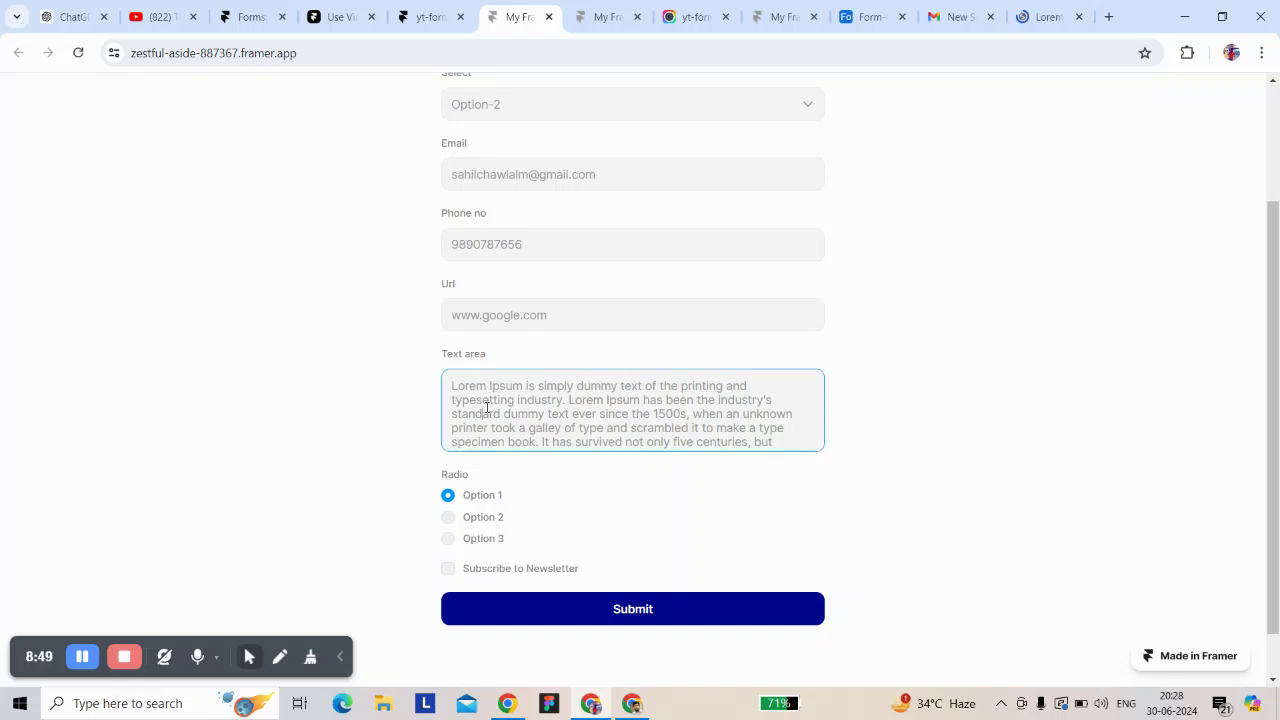
pyautogui.scroll(-1, 486, 410)
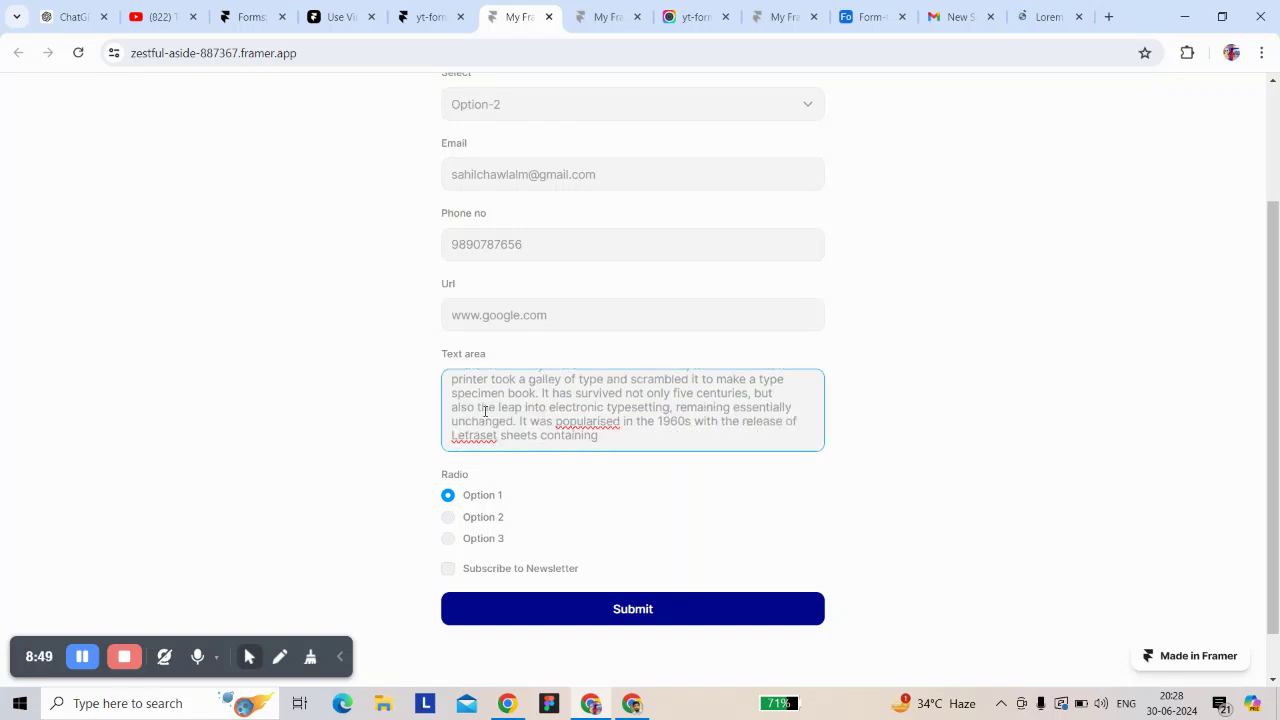
pyautogui.click(449, 568)
pyautogui.scroll(1, 431, 517)
pyautogui.scroll(-1, 409, 528)
pyautogui.scroll(-1, 409, 528)
pyautogui.click(598, 622)
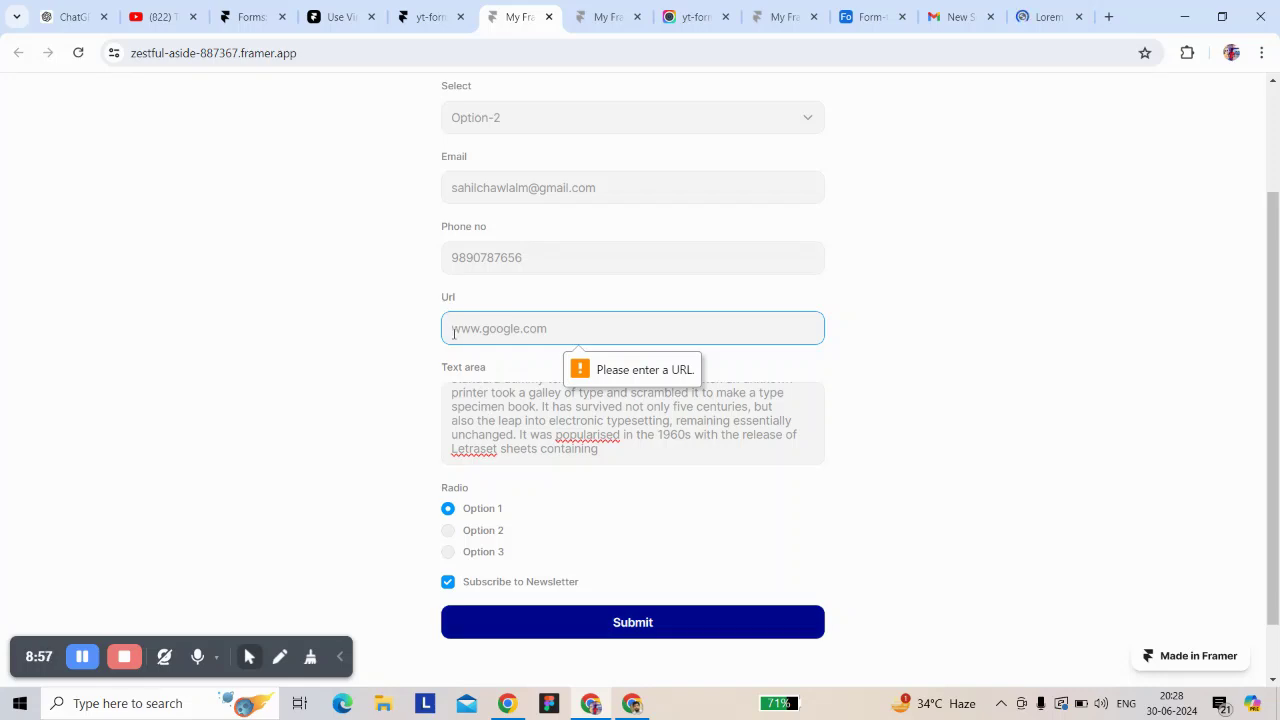
pyautogui.write('https://')
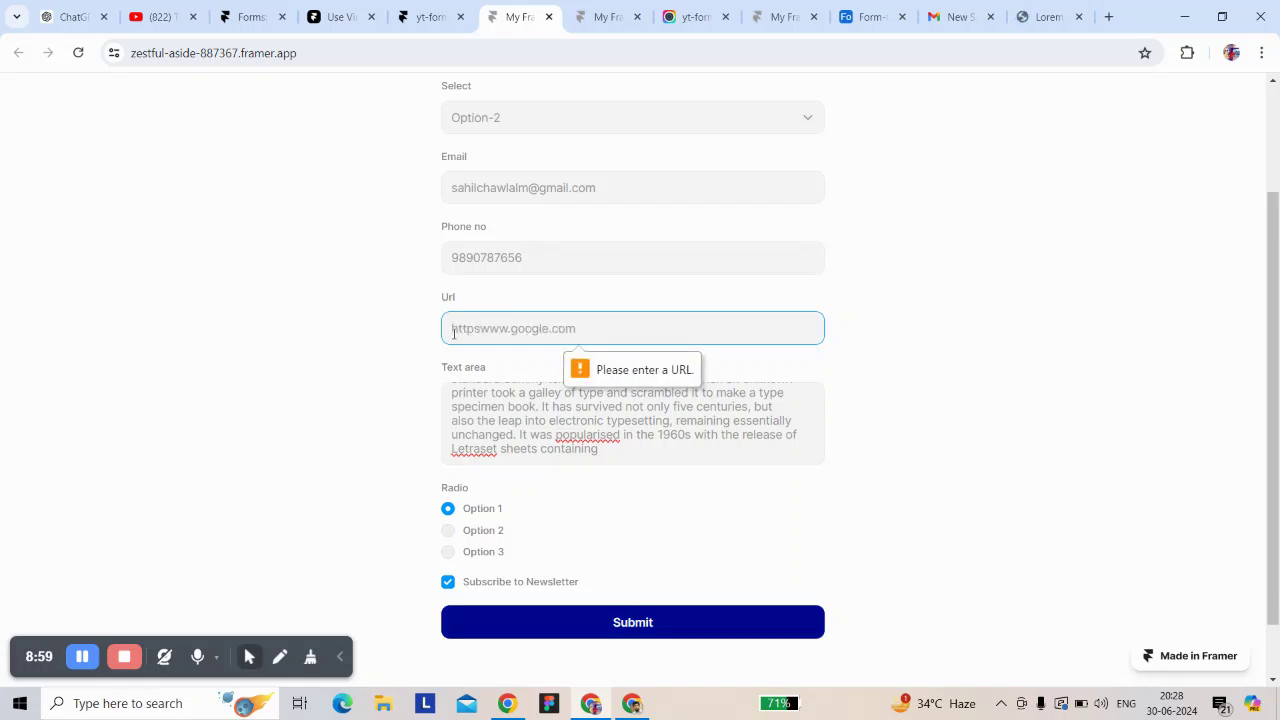
pyautogui.click(536, 620)
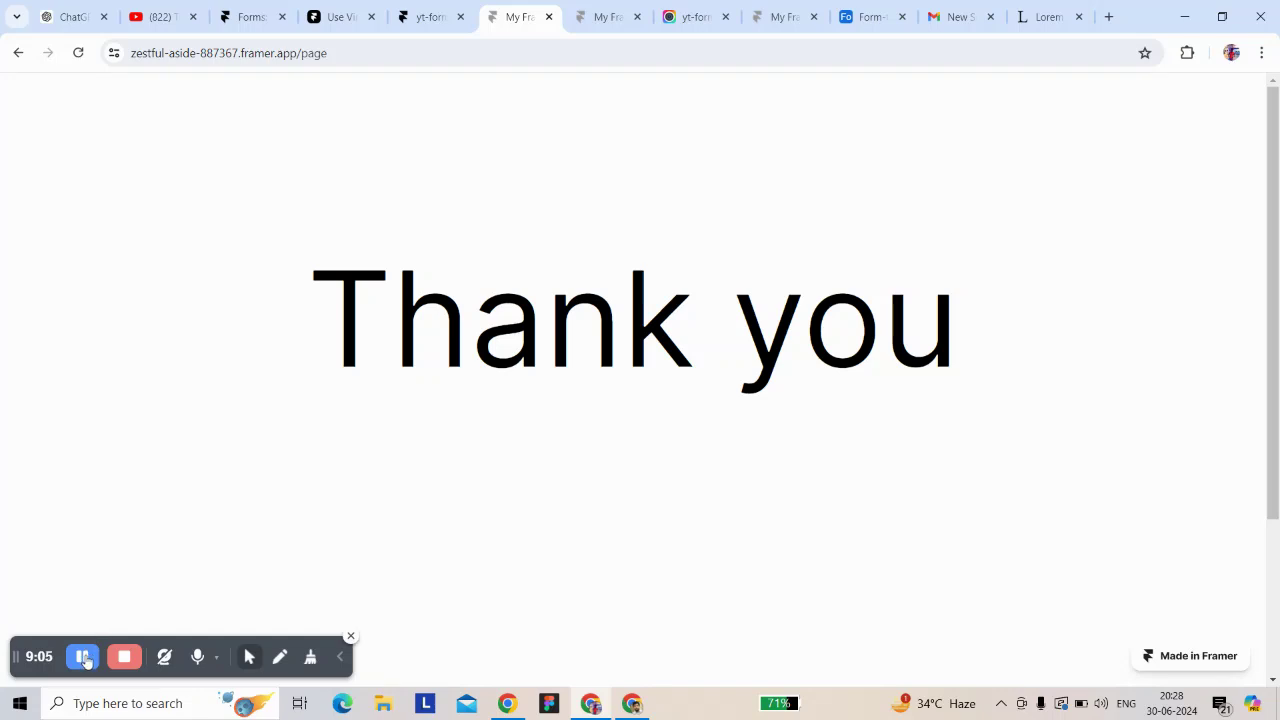
# Step: Switch to Airtable's Form-testing automation, test the webhook trigger and review the received form data
pyautogui.click(860, 17)
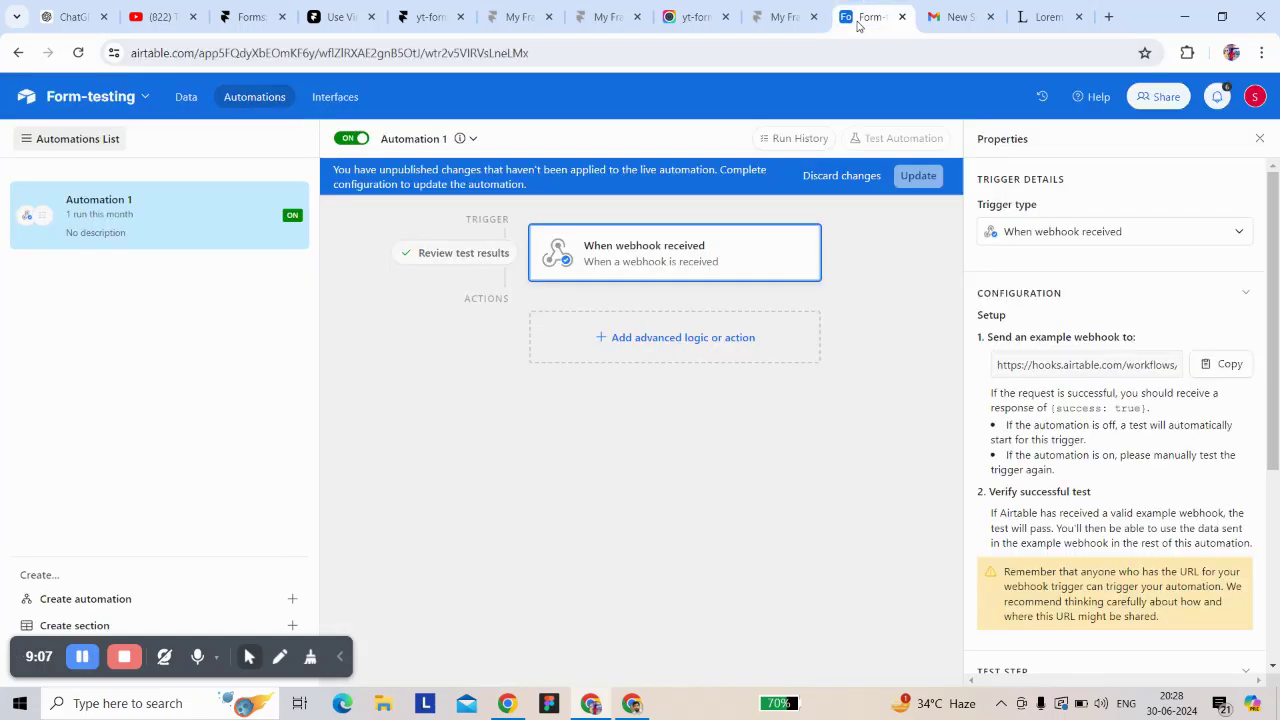
pyautogui.scroll(-5, 1198, 355)
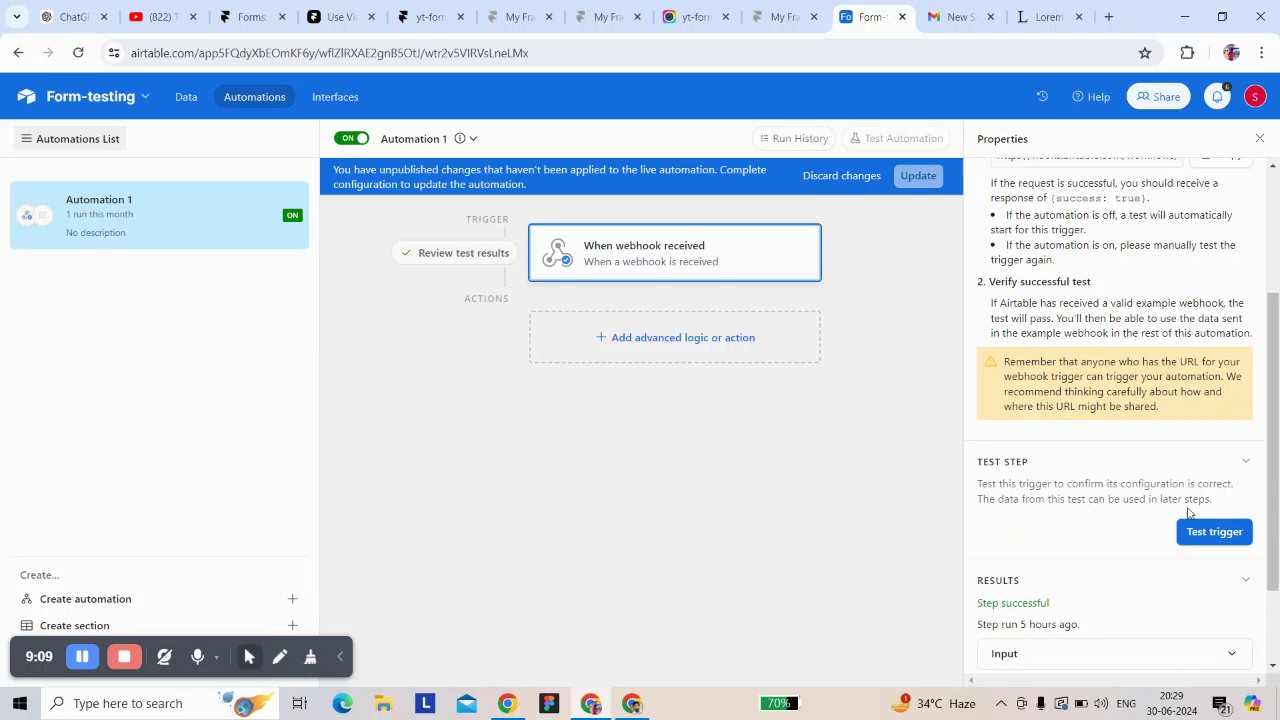
pyautogui.click(1212, 533)
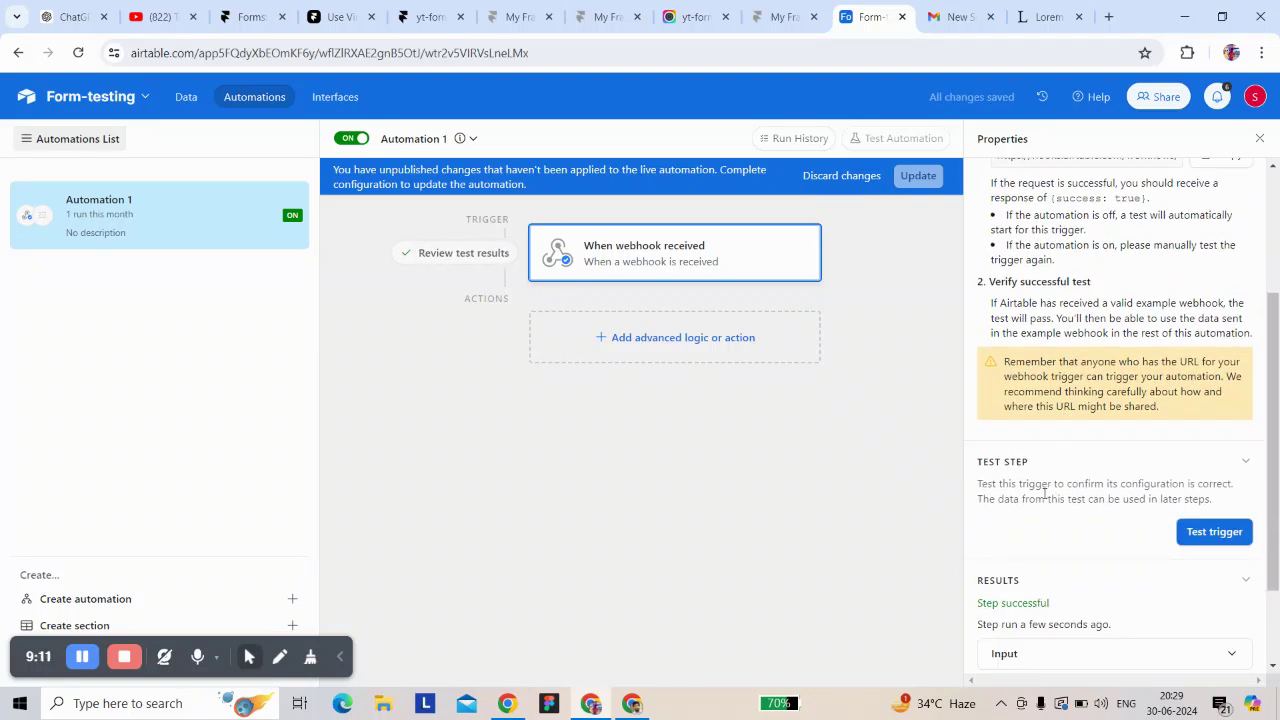
pyautogui.scroll(-2, 1045, 488)
pyautogui.click(1025, 632)
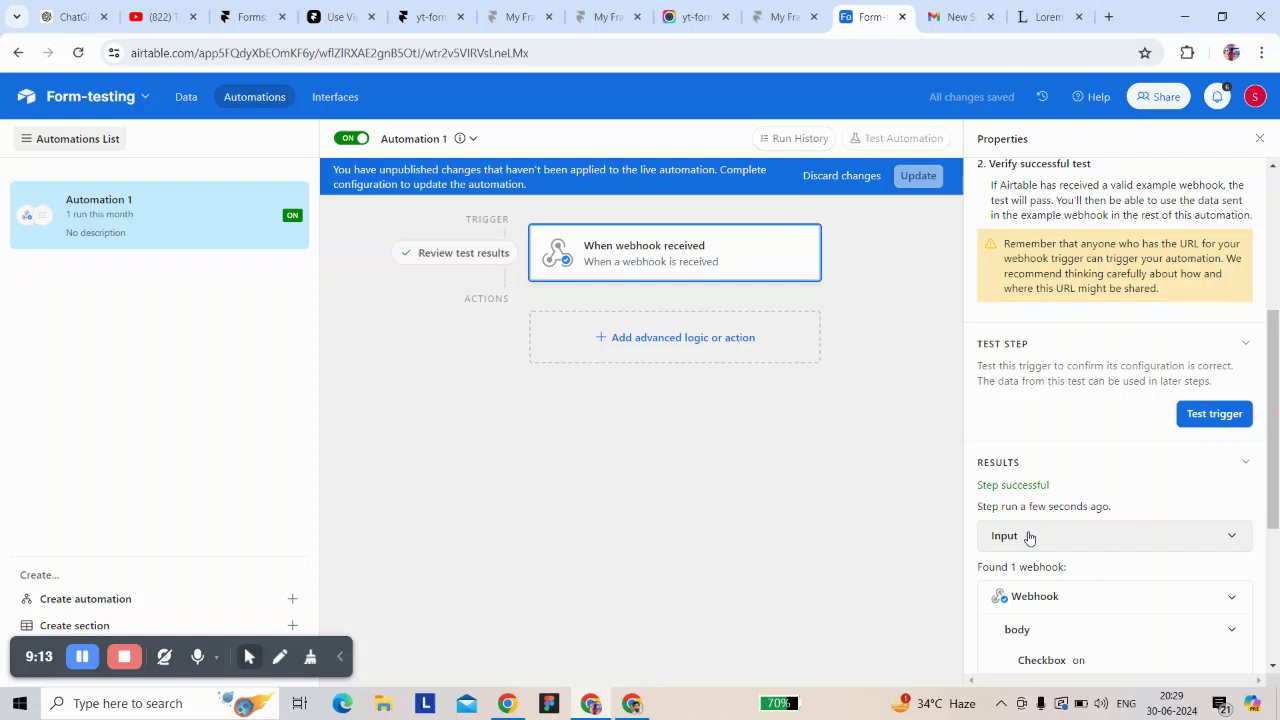
pyautogui.scroll(-3, 1029, 535)
pyautogui.scroll(-1, 1029, 537)
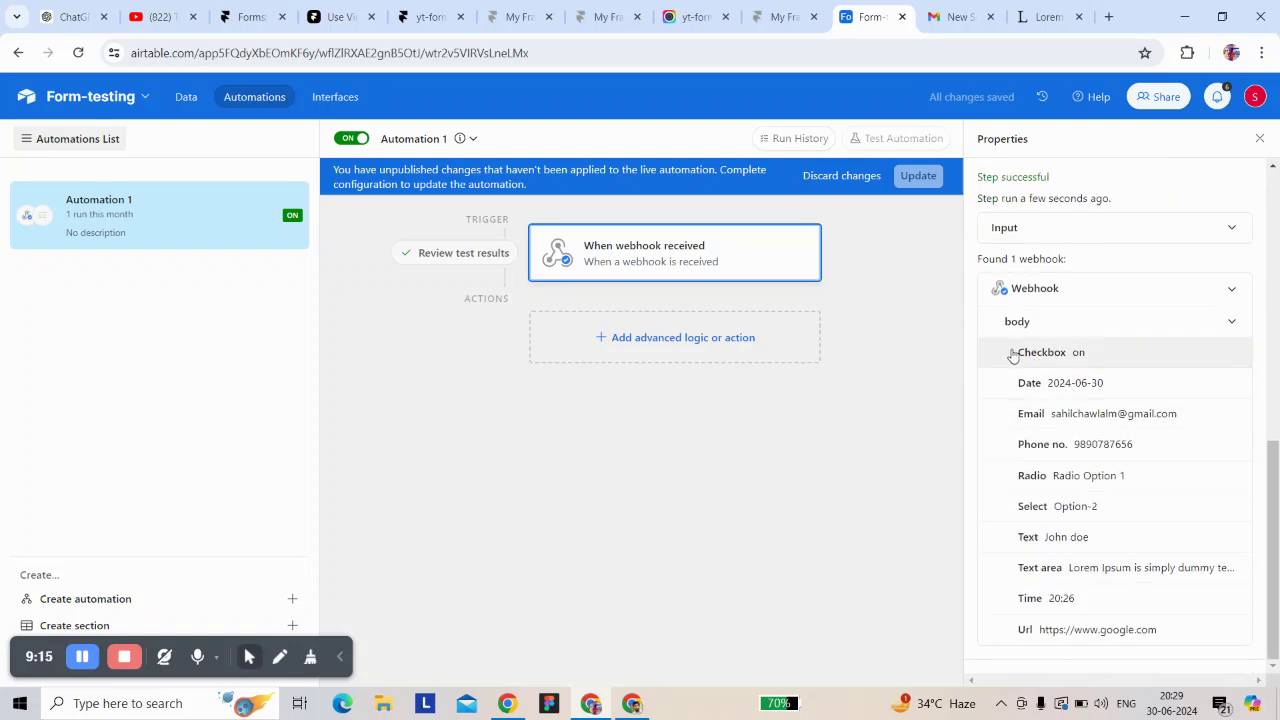
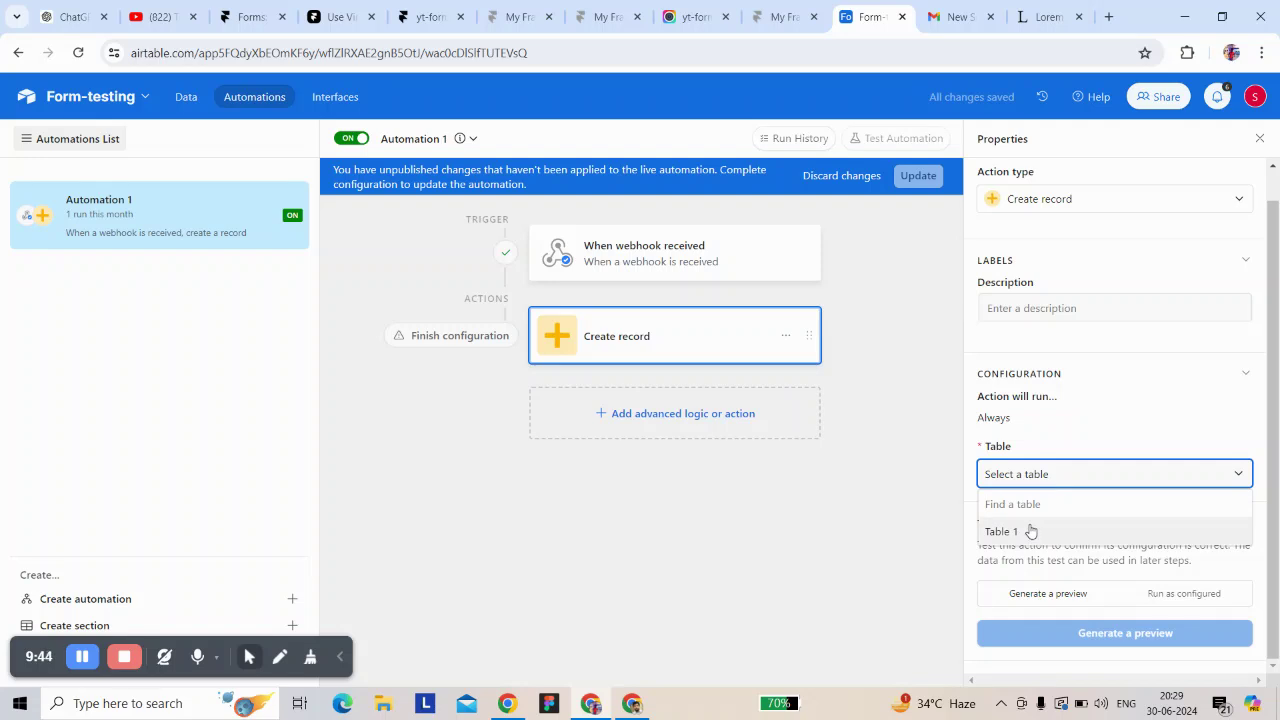
# Step: Set the Create record action's table to Table 1 and map its Name field to the webhook body's Text value
pyautogui.click(1024, 480)
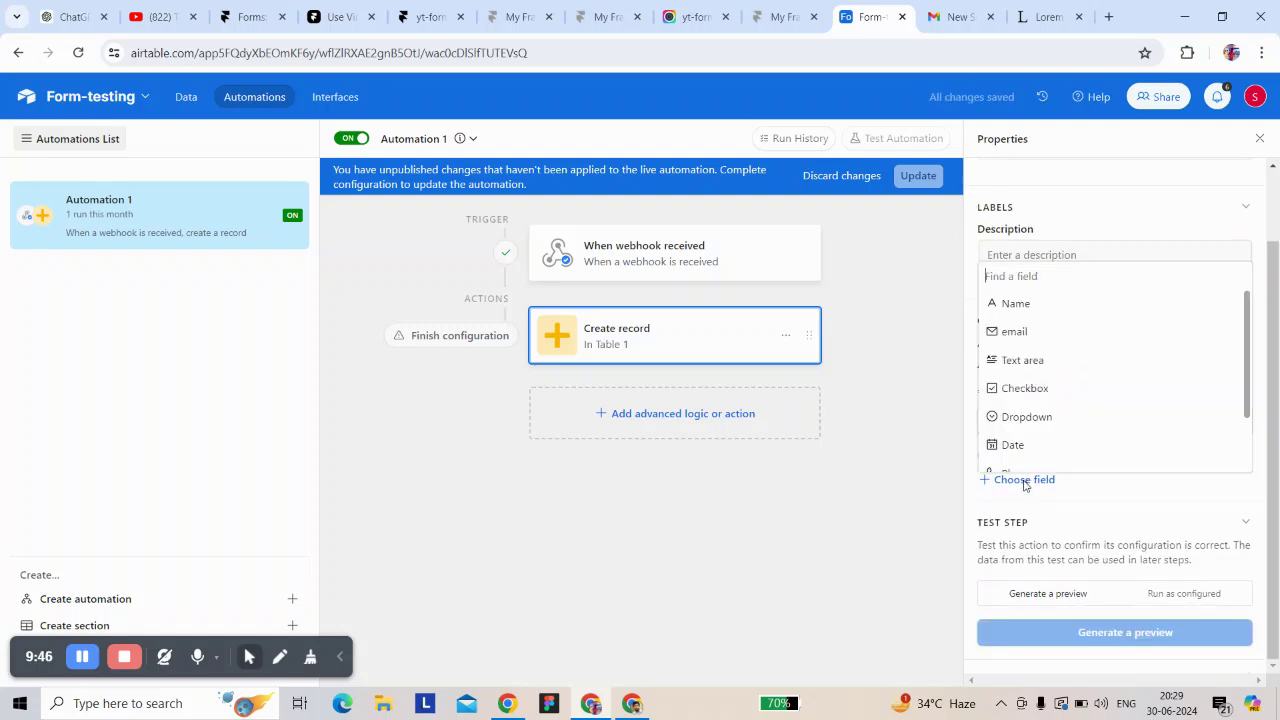
pyautogui.click(1008, 301)
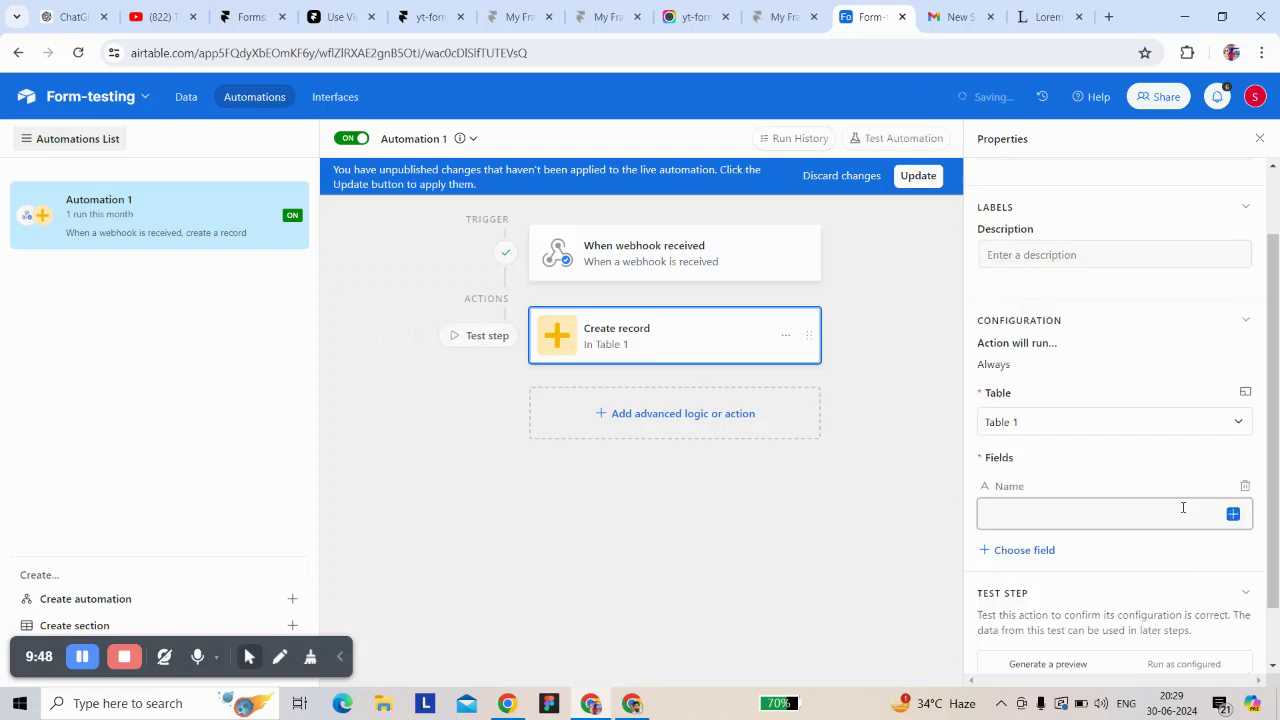
pyautogui.click(1234, 515)
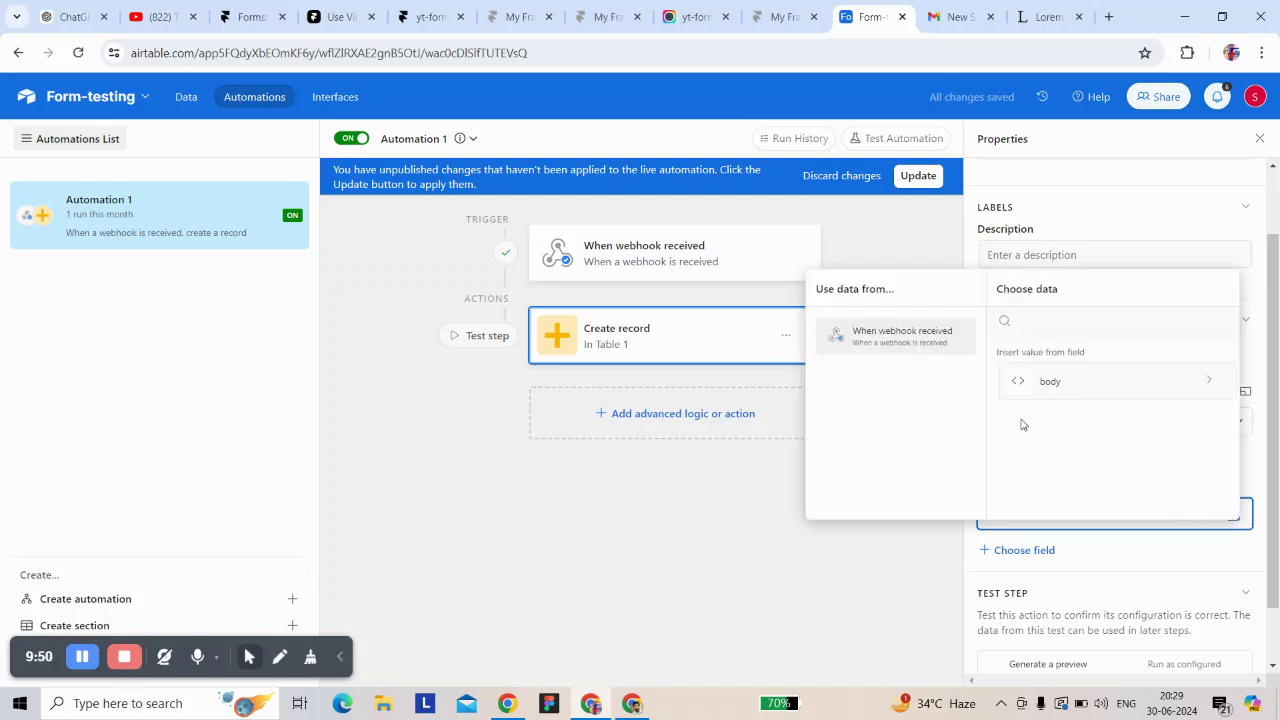
pyautogui.click(1048, 381)
pyautogui.scroll(-5, 1056, 405)
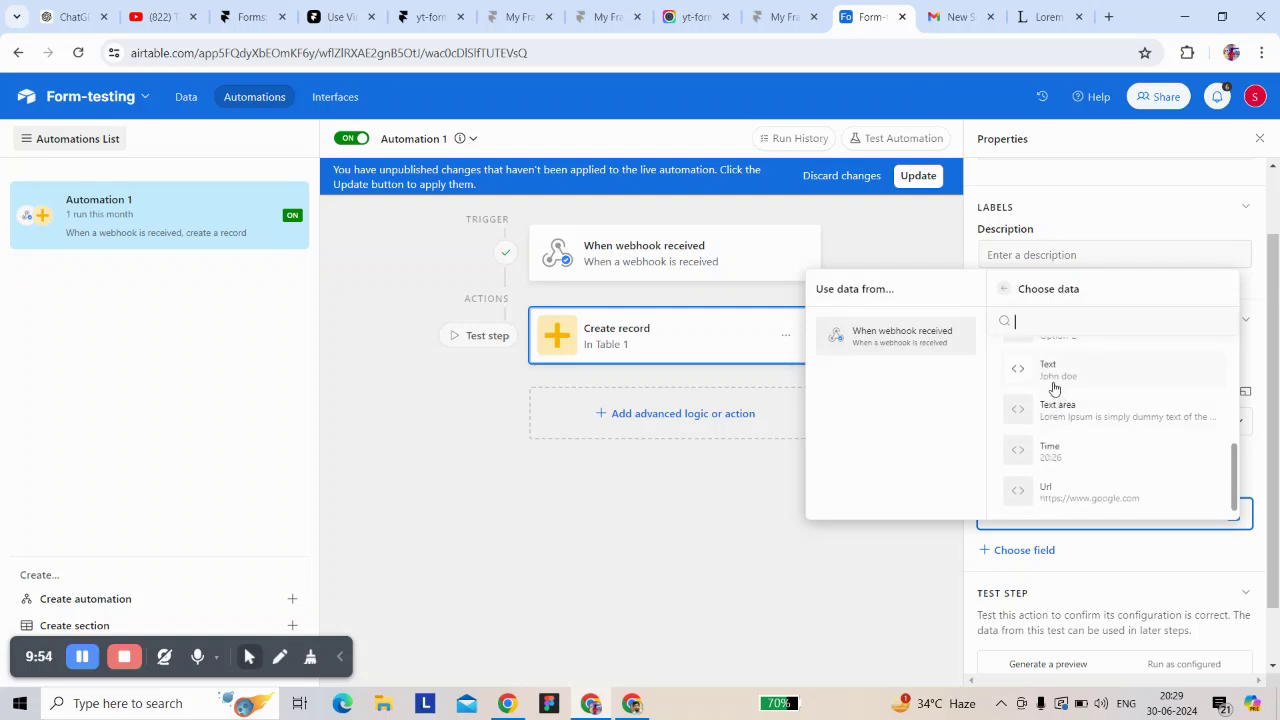
pyautogui.click(1056, 385)
pyautogui.scroll(-1, 1054, 420)
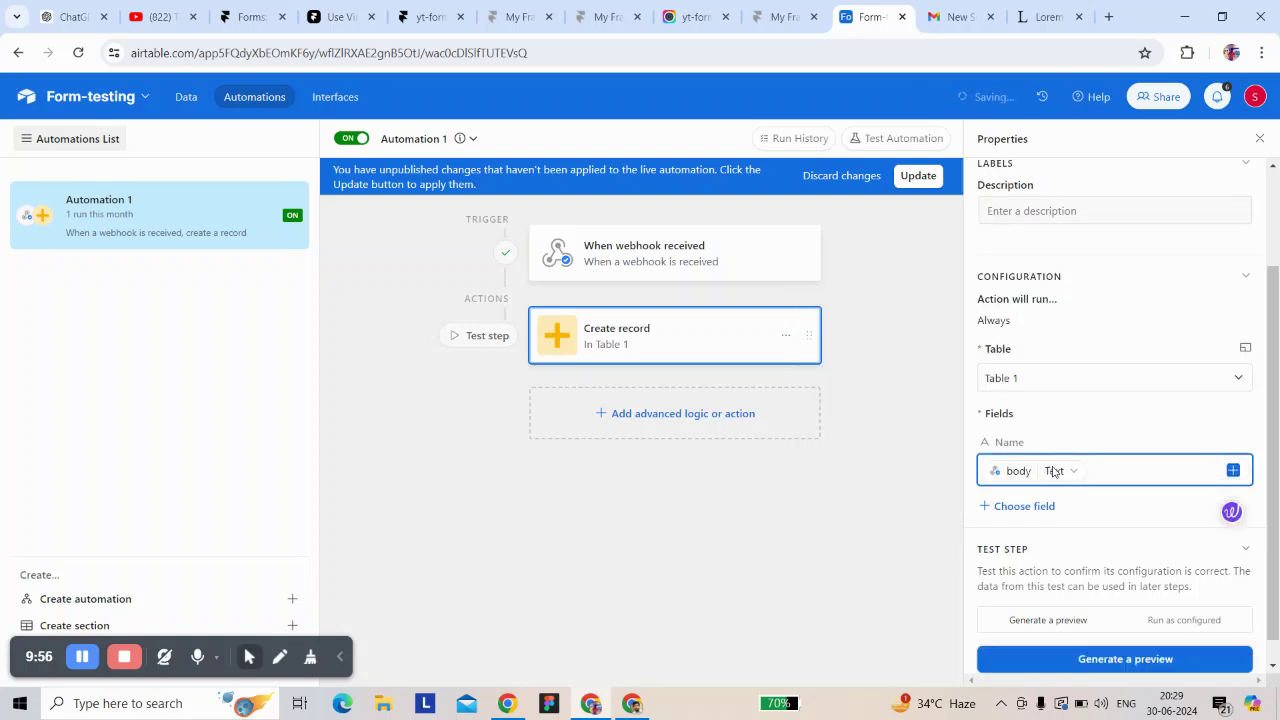
# Step: Add the email field to the Create record action and map it to the webhook body's Email value
pyautogui.click(1013, 484)
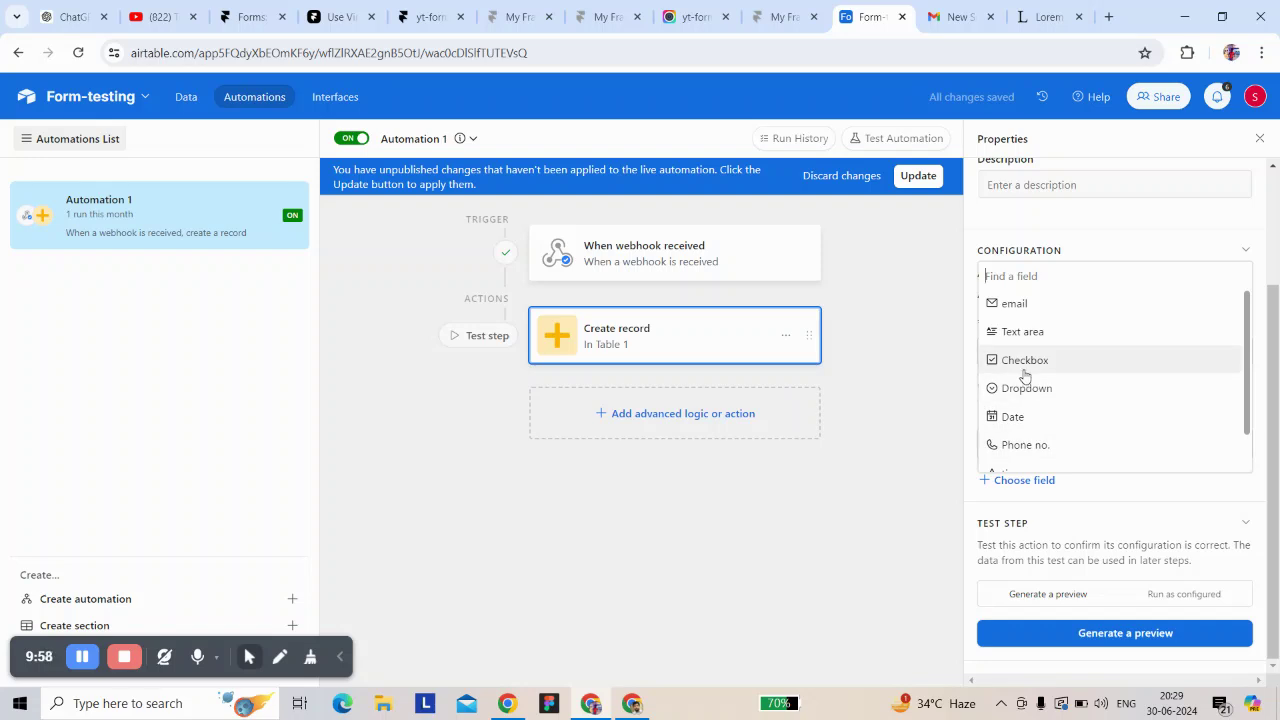
pyautogui.click(1021, 307)
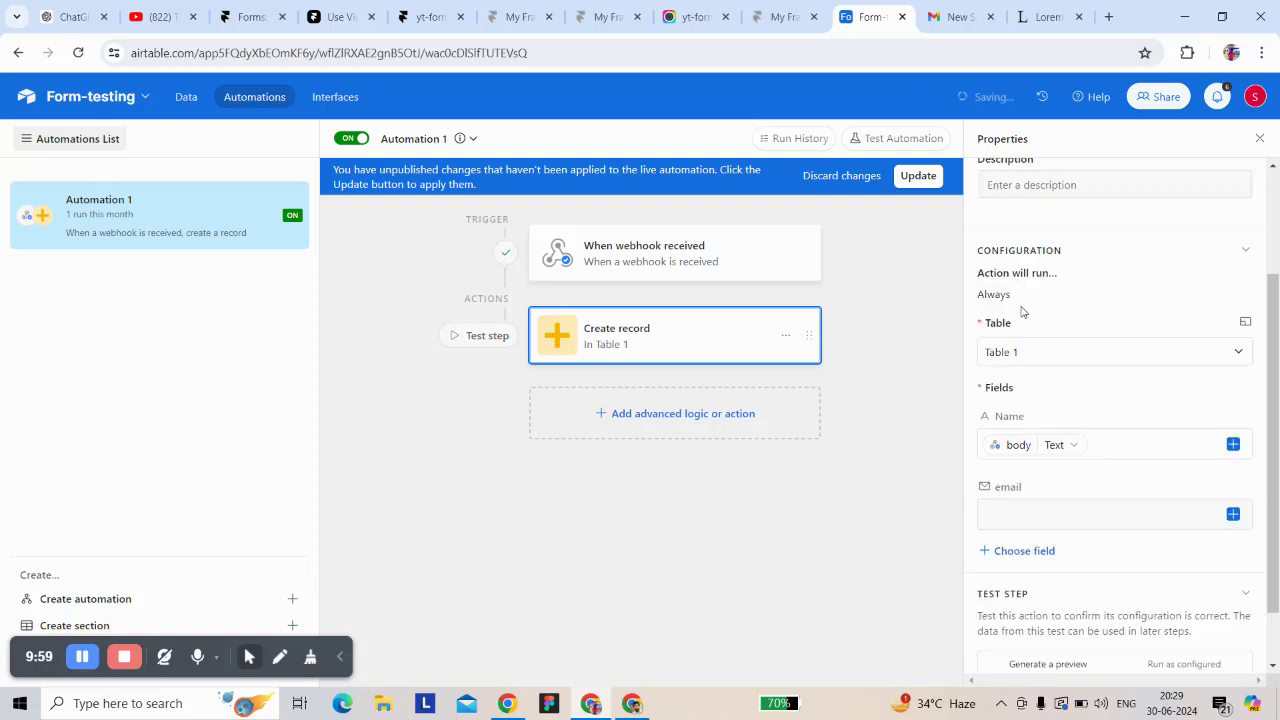
pyautogui.click(1232, 514)
pyautogui.click(1062, 388)
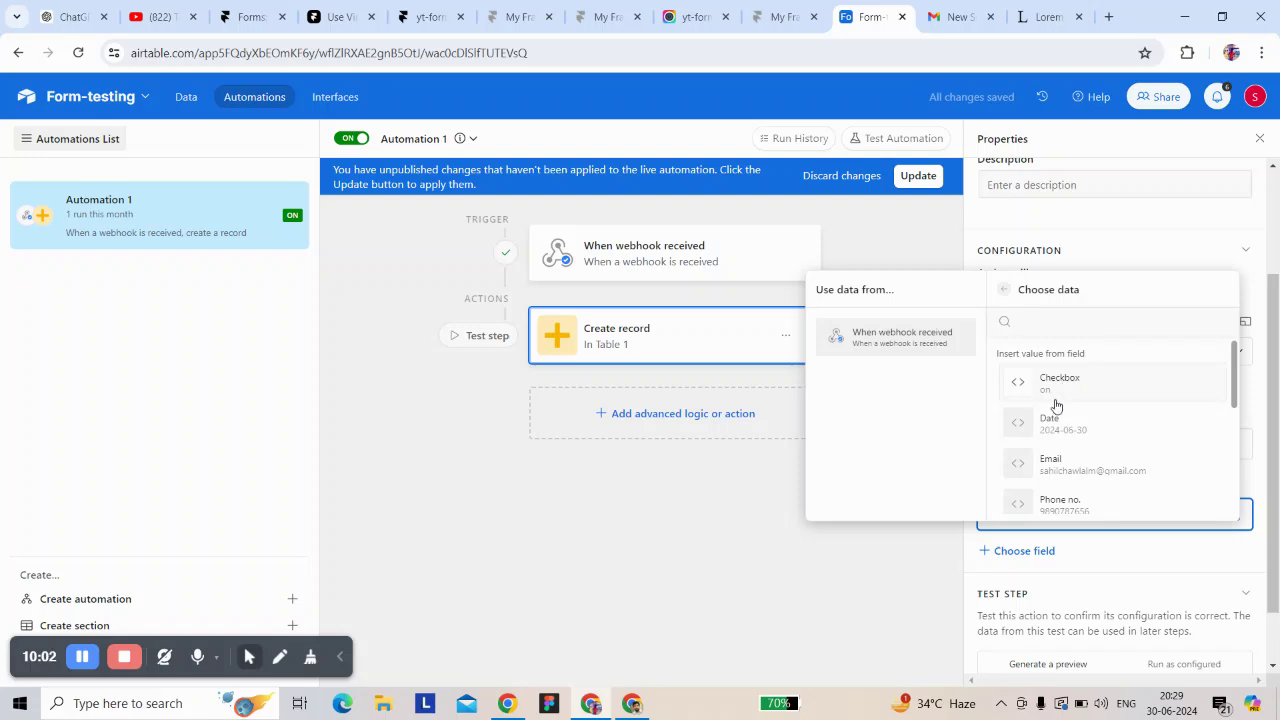
pyautogui.scroll(-2, 1054, 403)
pyautogui.click(1054, 380)
# Step: Add the Checkbox field, configure it as Dynamic, and map it to the webhook body's Checkbox value
pyautogui.scroll(-1, 1032, 452)
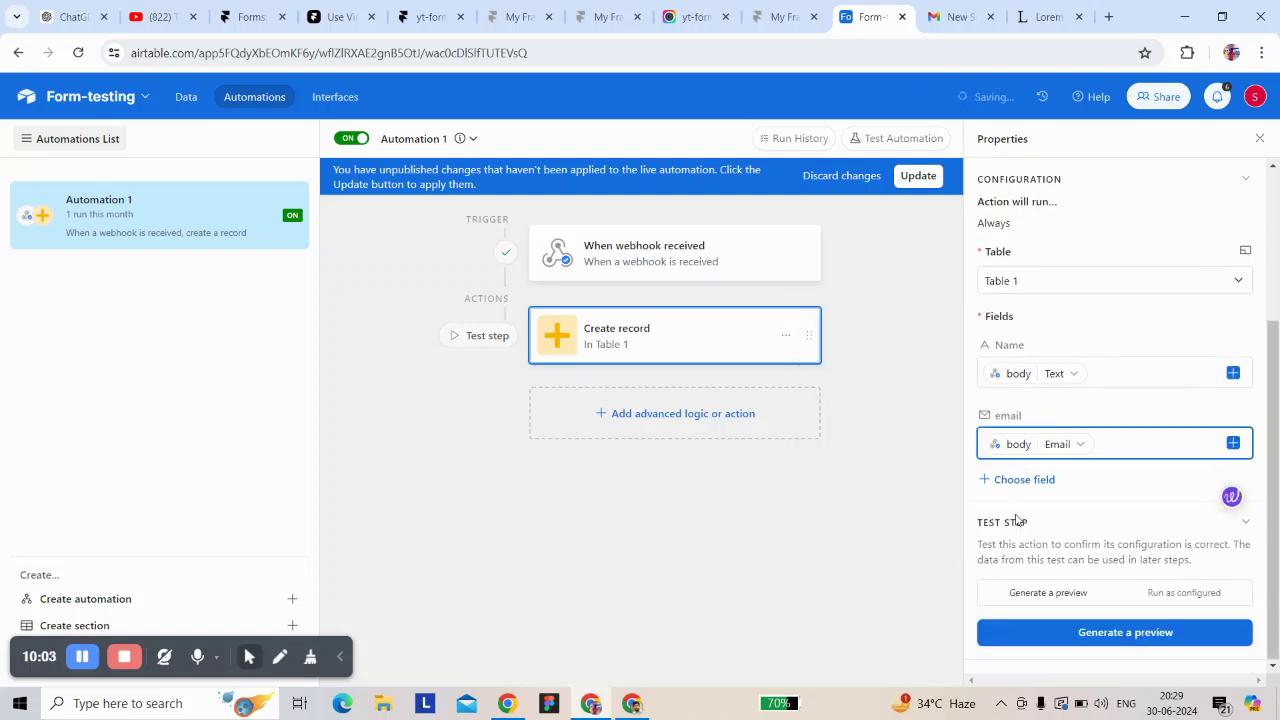
pyautogui.click(1012, 480)
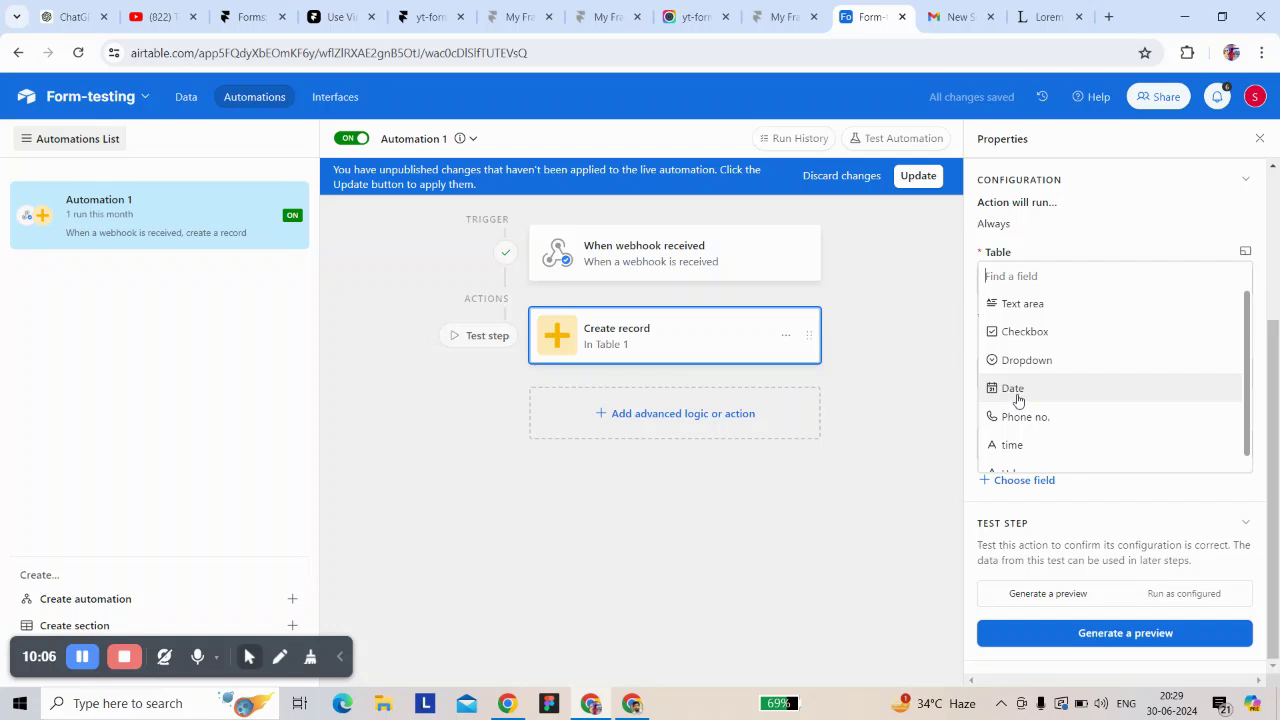
pyautogui.click(1012, 333)
pyautogui.scroll(-1, 1006, 486)
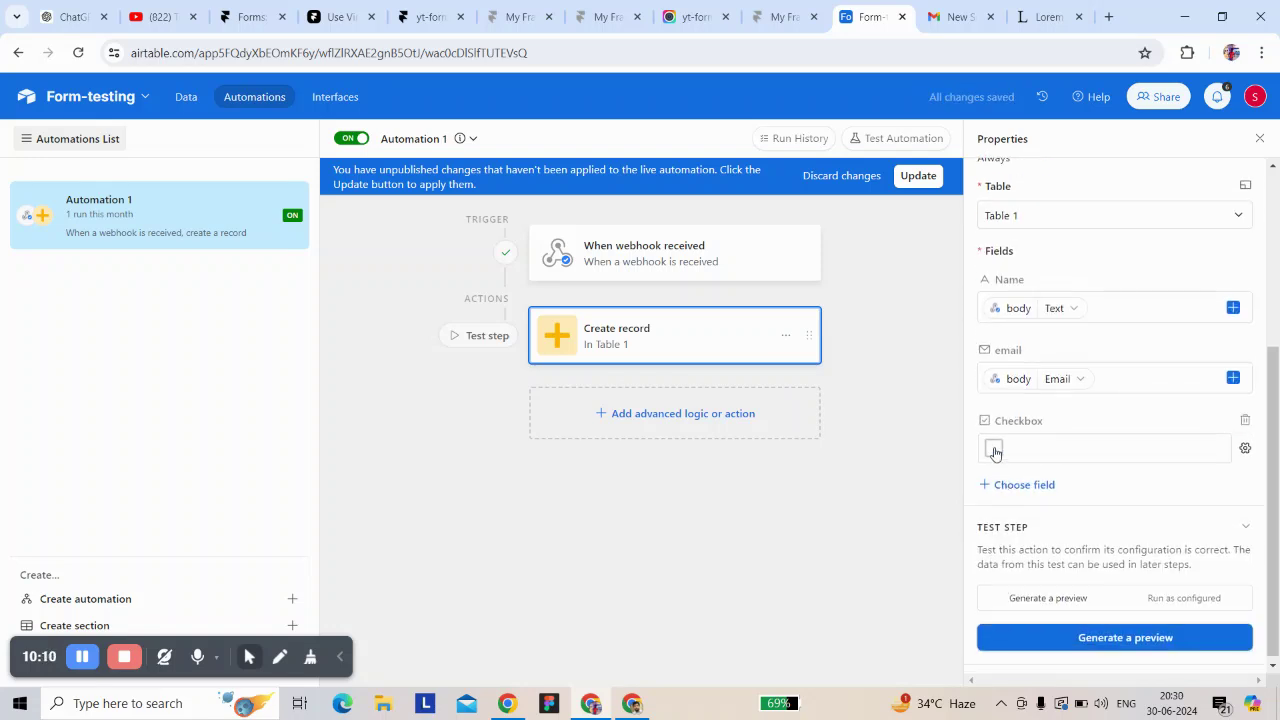
pyautogui.click(1245, 448)
pyautogui.click(1087, 577)
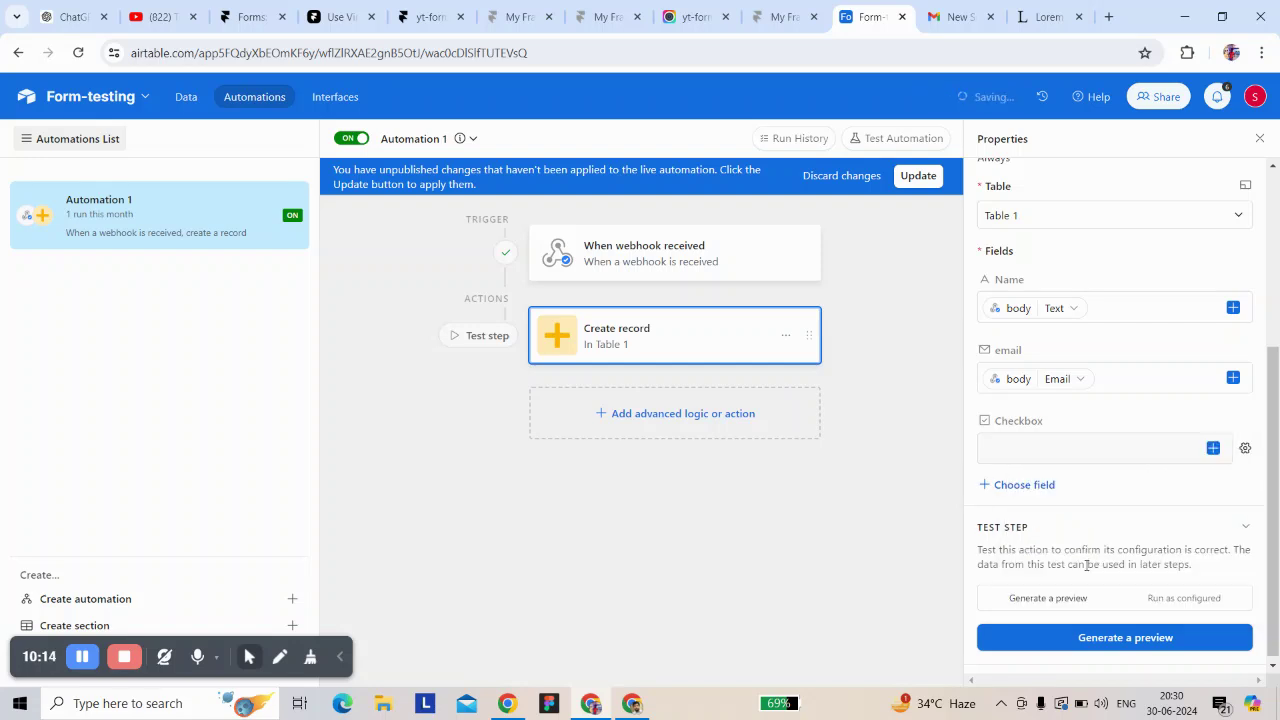
pyautogui.click(1213, 448)
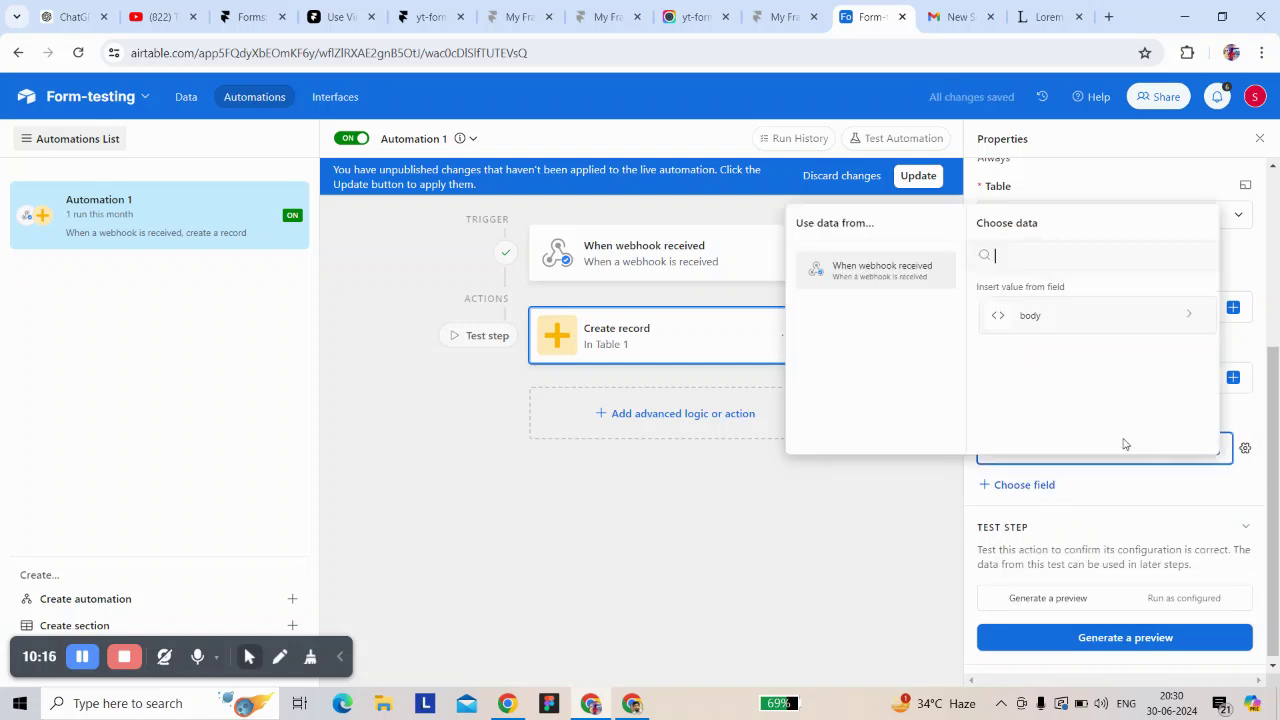
pyautogui.click(1035, 320)
pyautogui.click(1051, 323)
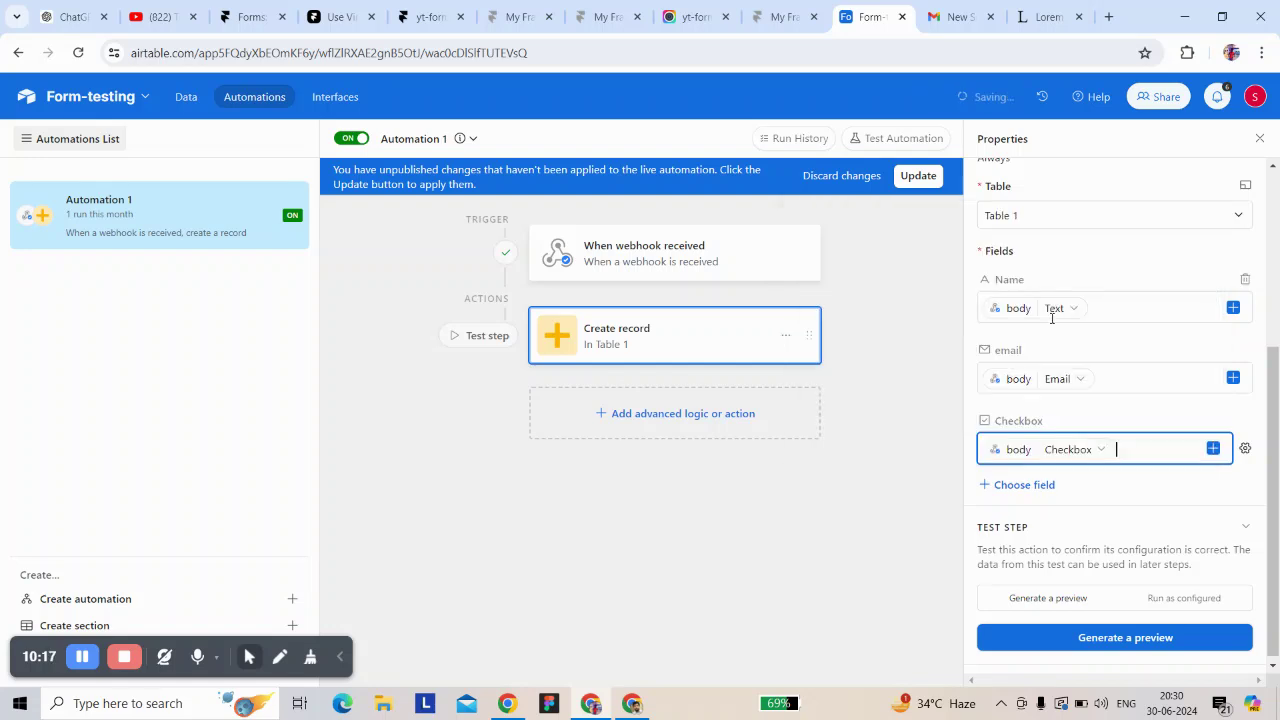
# Step: Add the Text area field and map it to the webhook body's Text area value
pyautogui.click(1016, 487)
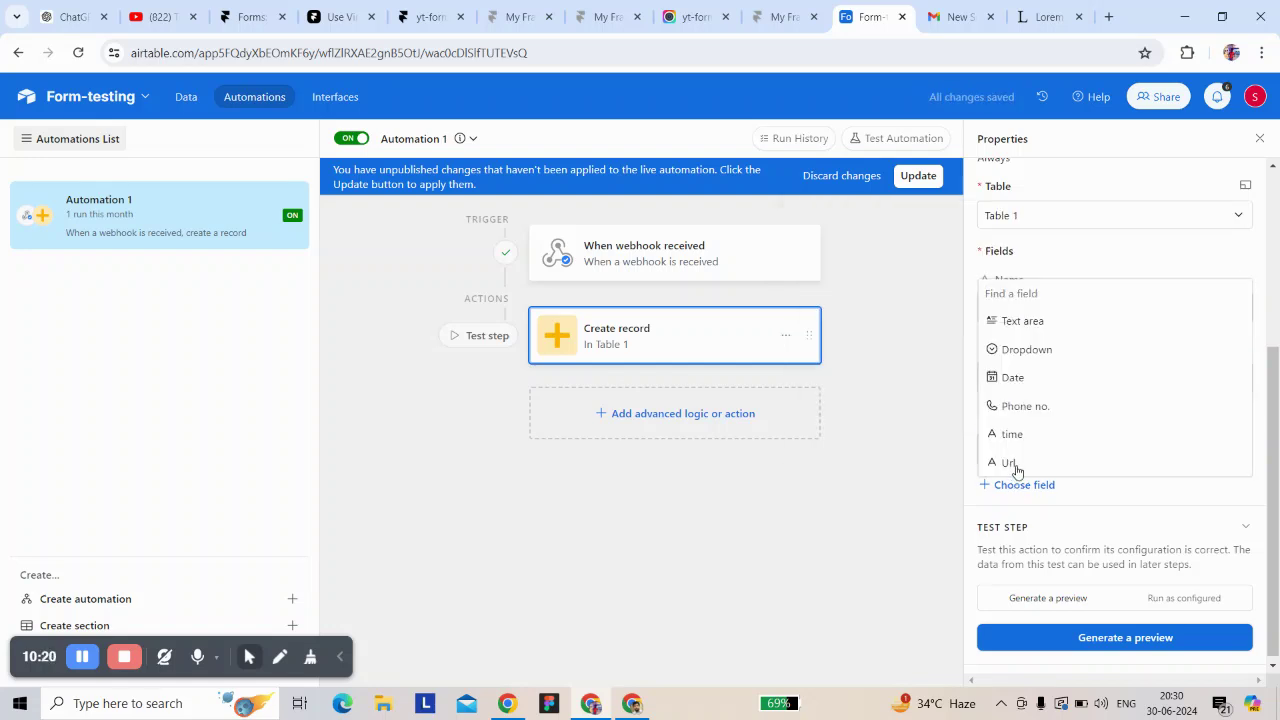
pyautogui.click(1013, 328)
pyautogui.scroll(-1, 1110, 400)
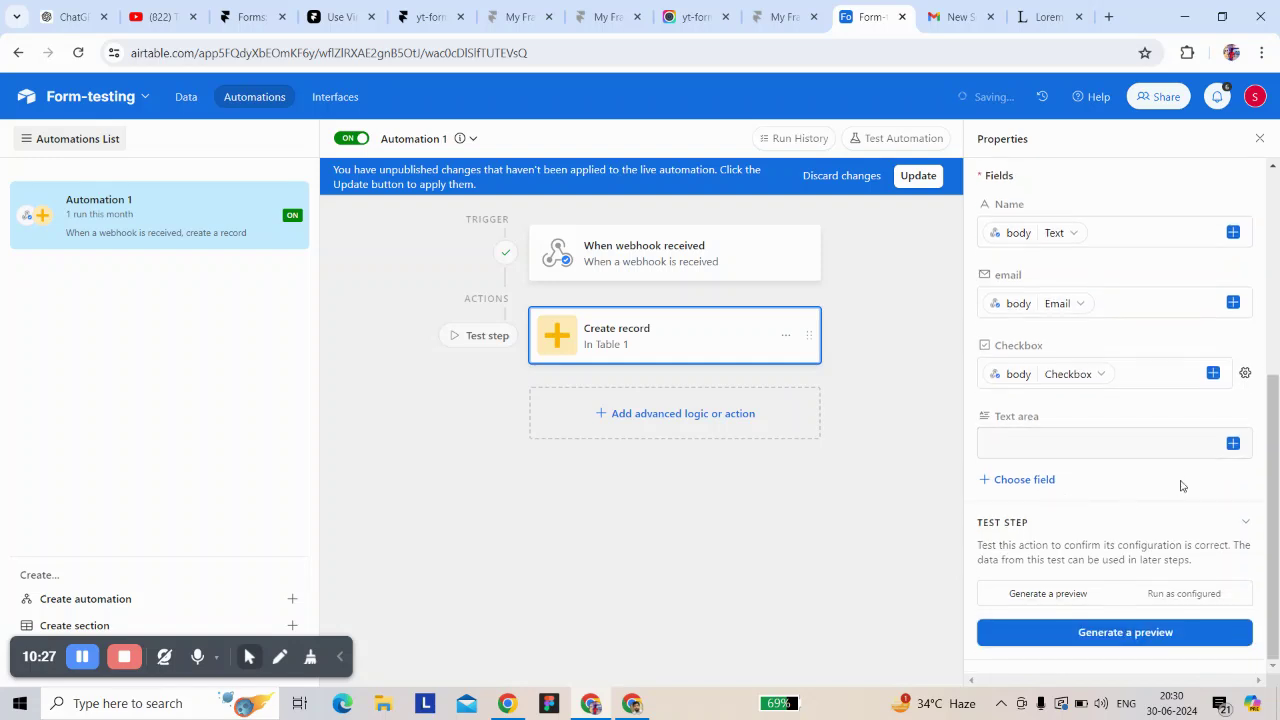
pyautogui.click(1237, 447)
pyautogui.click(1050, 313)
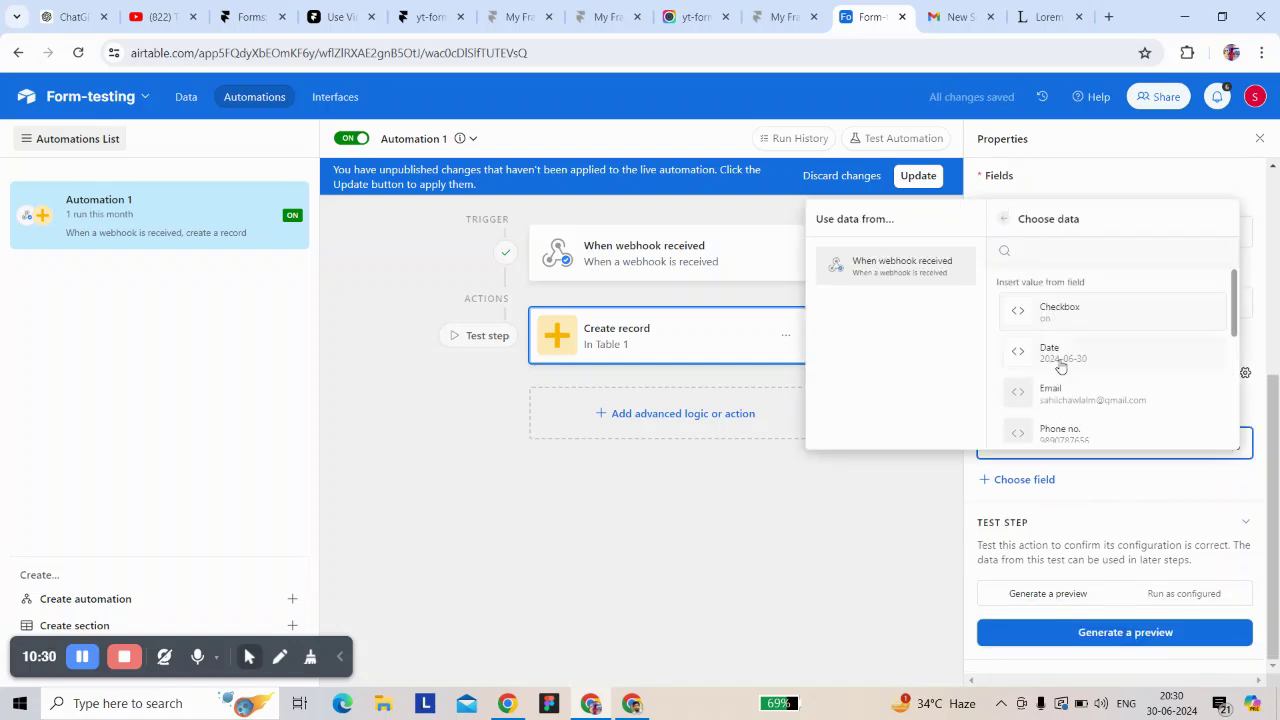
pyautogui.scroll(-3, 1060, 365)
pyautogui.scroll(-2, 1061, 369)
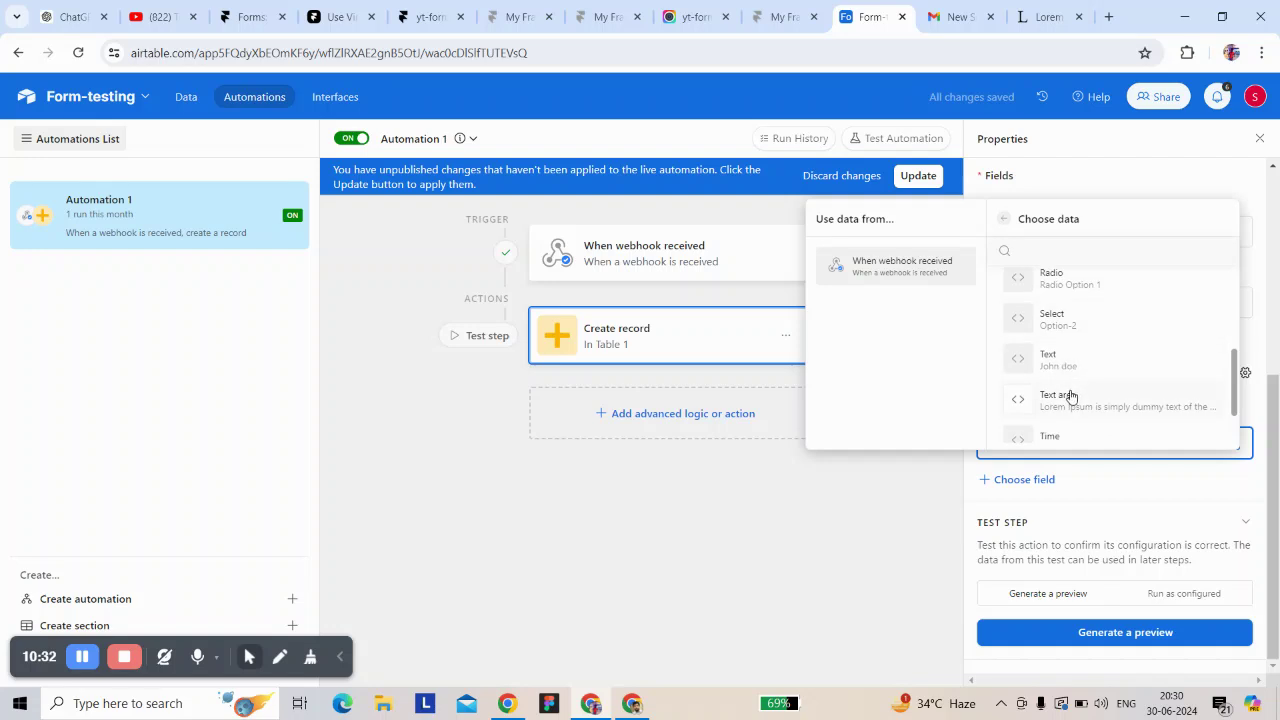
pyautogui.click(1071, 394)
# Step: Add the time field and map it to the webhook body's Time value
pyautogui.click(1015, 481)
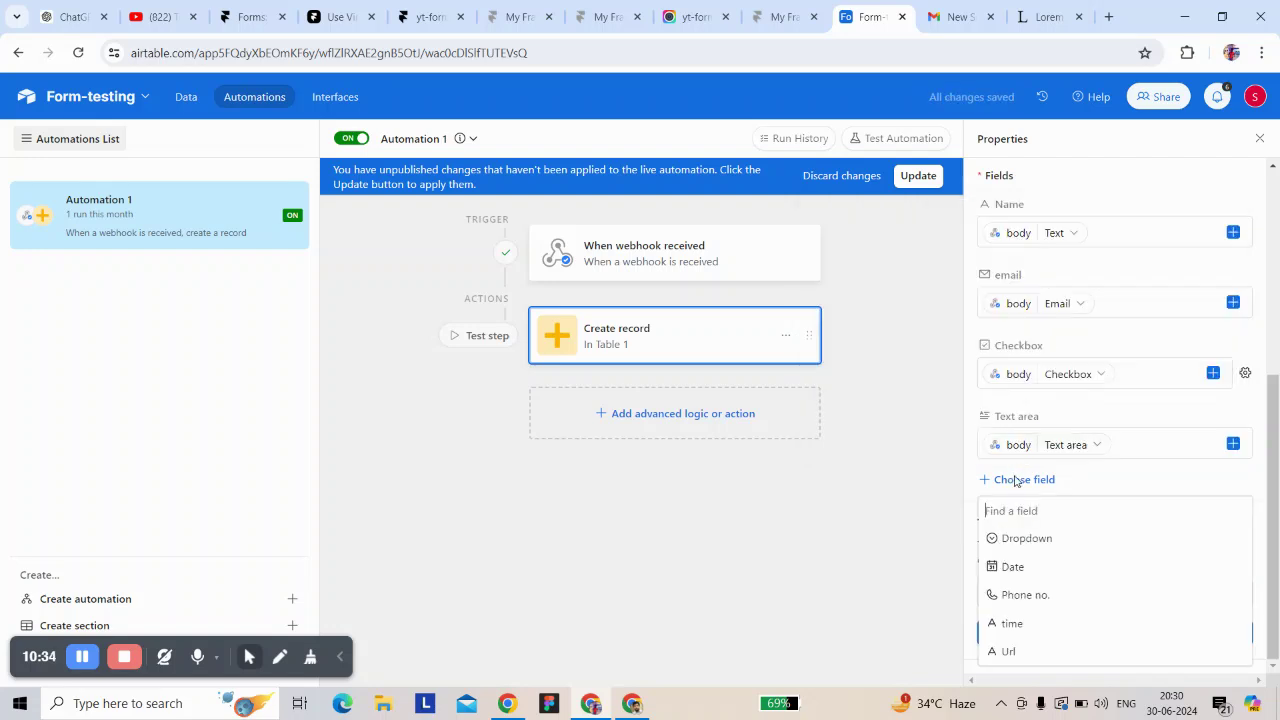
pyautogui.click(1020, 623)
pyautogui.click(1090, 513)
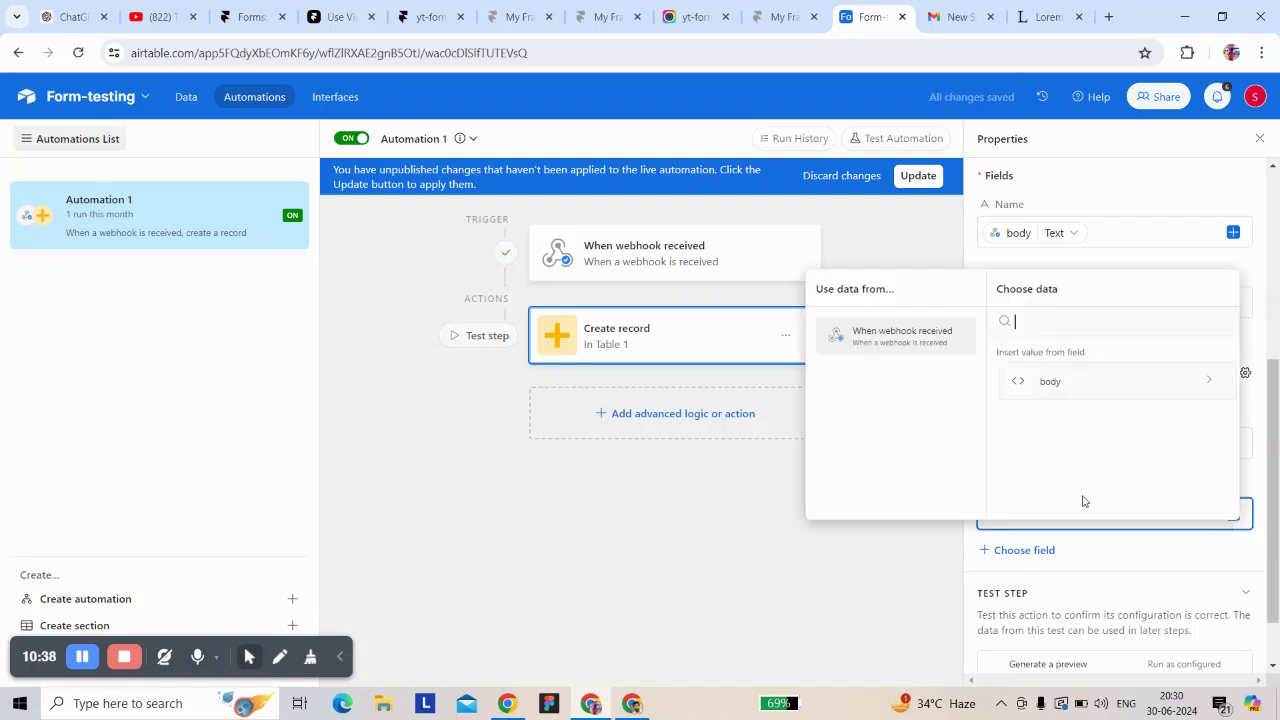
pyautogui.click(1035, 393)
pyautogui.scroll(-5, 1040, 420)
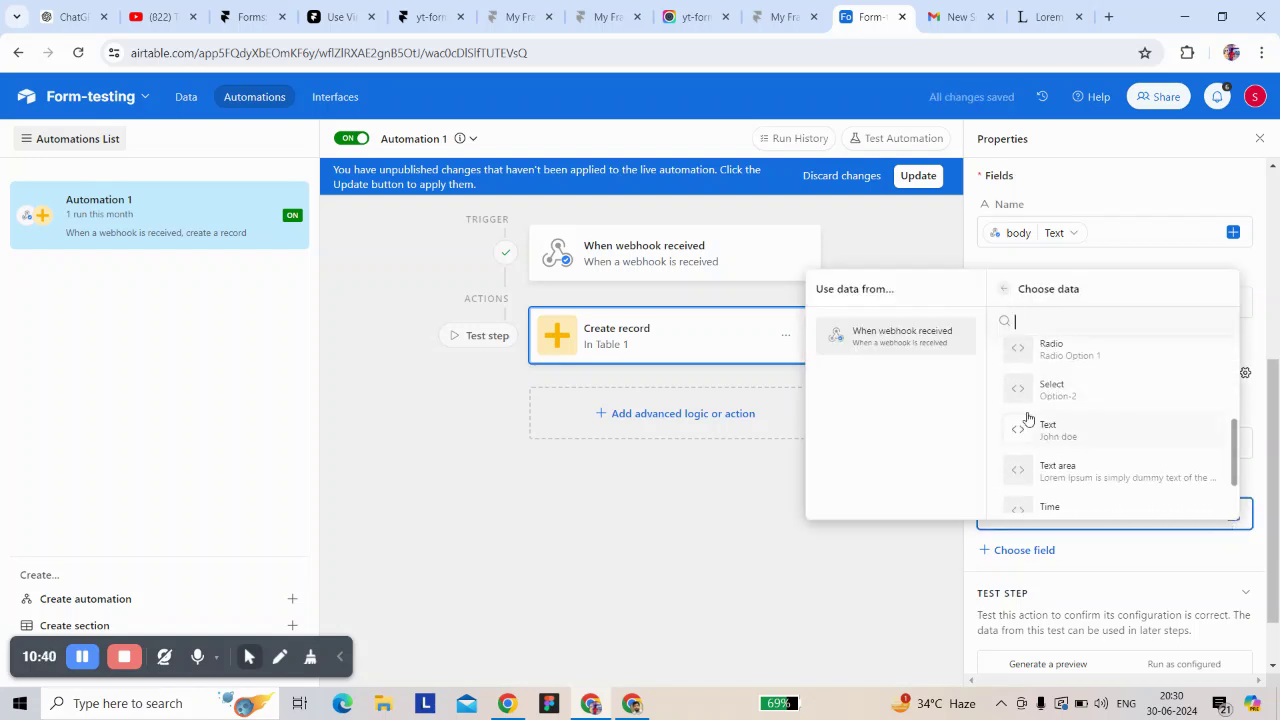
pyautogui.click(1088, 566)
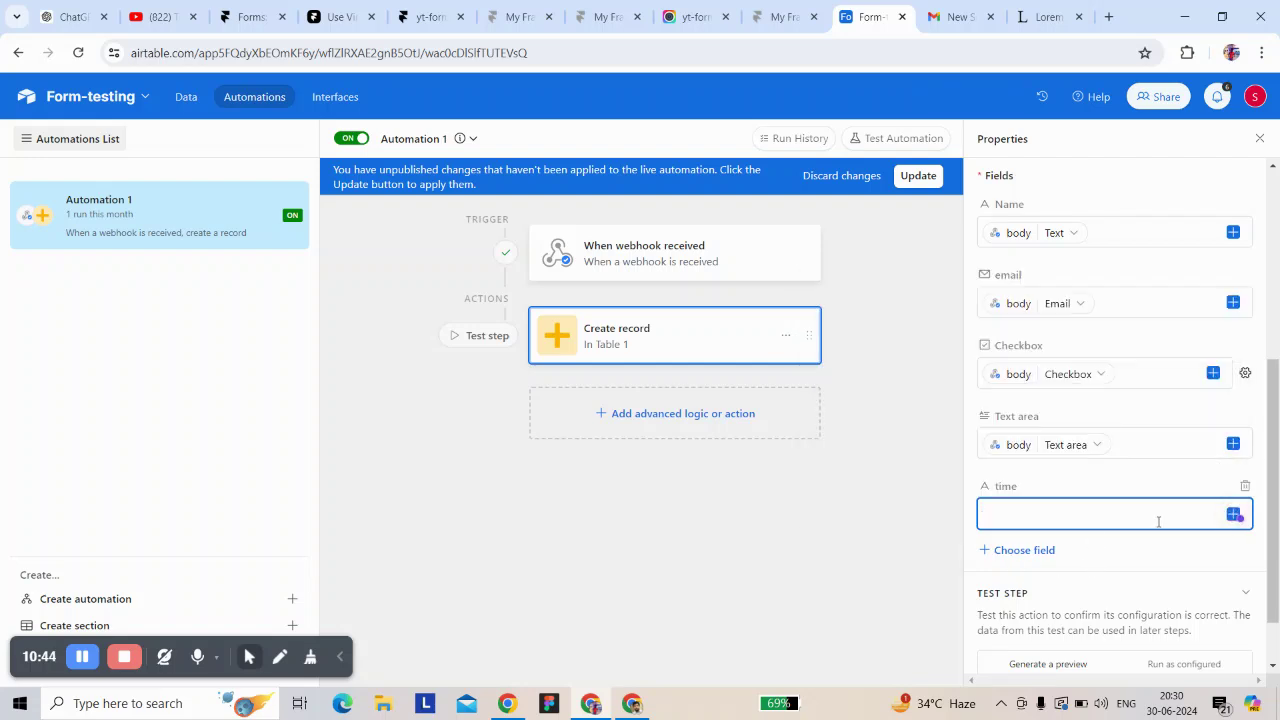
pyautogui.click(1232, 514)
pyautogui.click(1029, 391)
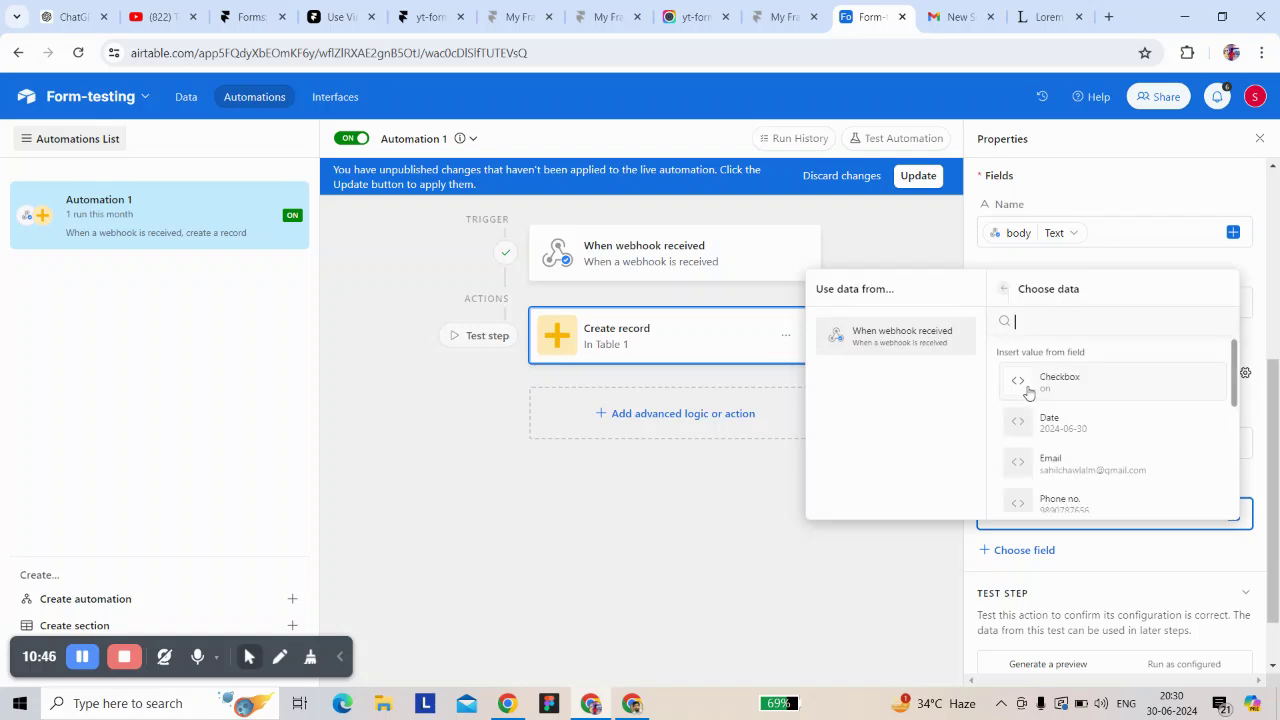
pyautogui.scroll(-5, 1052, 456)
pyautogui.scroll(-1, 1052, 452)
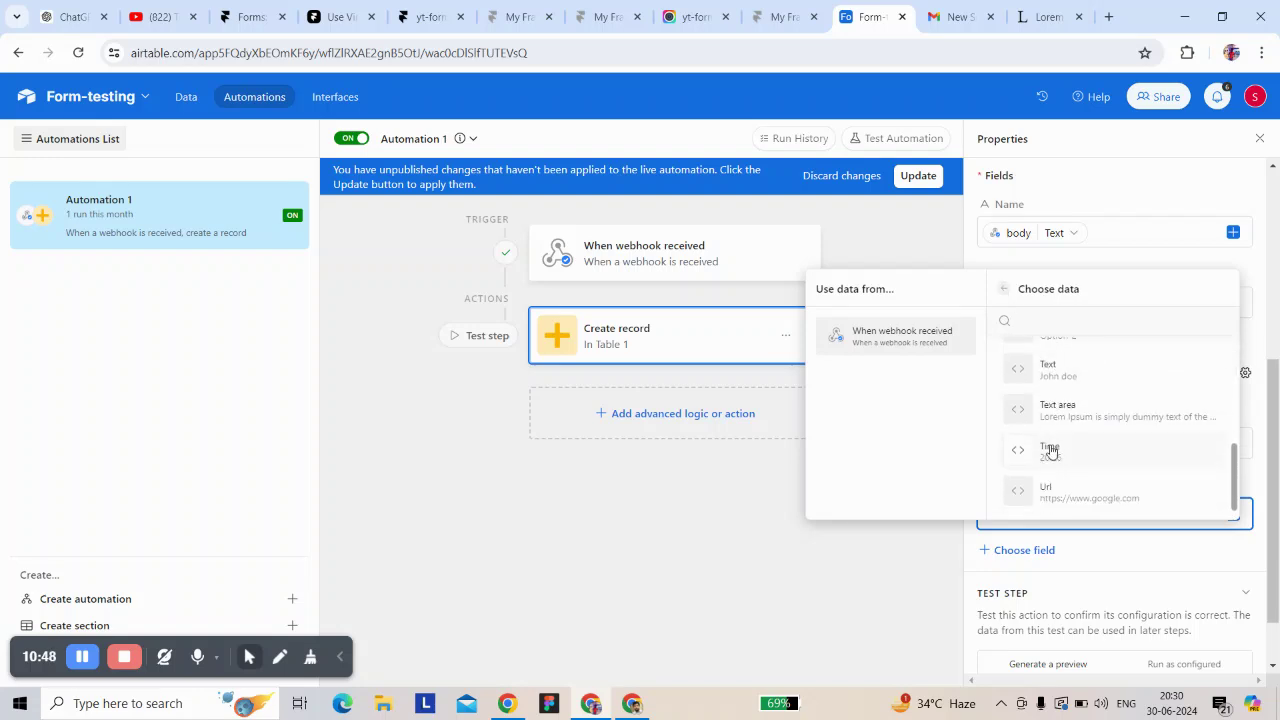
pyautogui.click(1050, 452)
pyautogui.scroll(-1, 1050, 450)
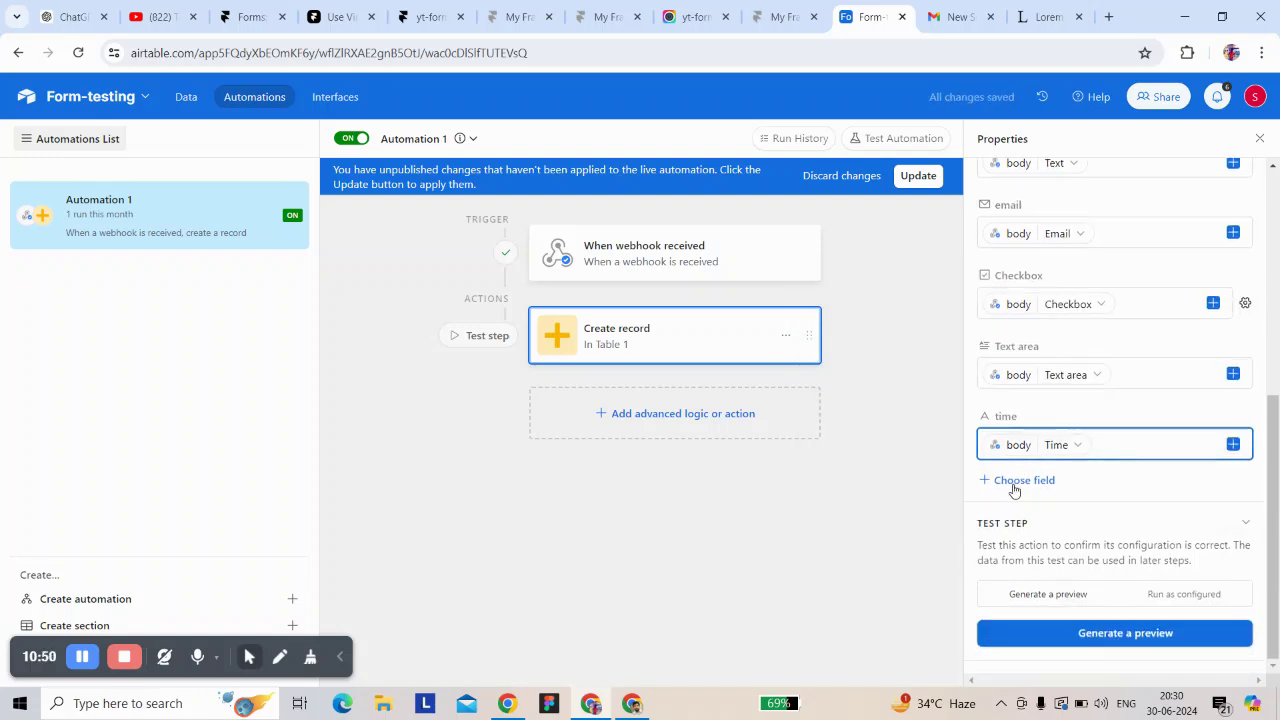
# Step: Add the Dropdown field, configure it as Dynamic, and map it to the webhook body's Select value
pyautogui.click(1014, 484)
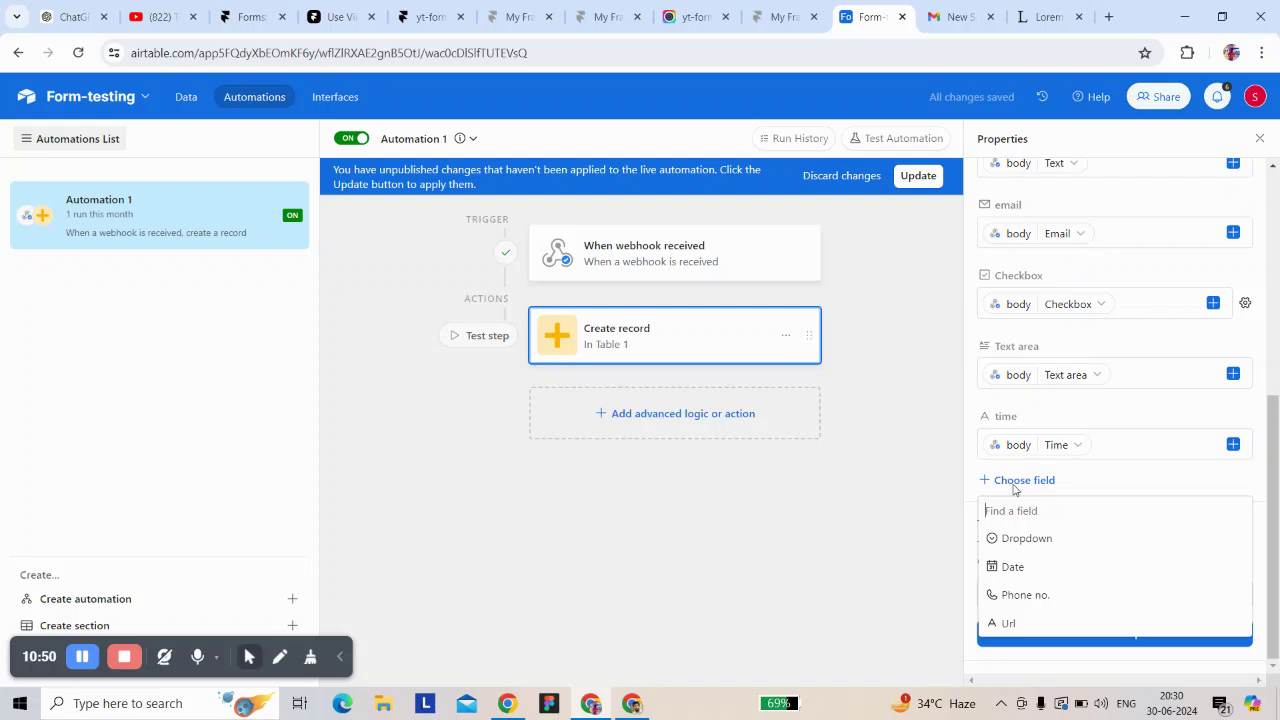
pyautogui.click(1022, 543)
pyautogui.scroll(-1, 1086, 523)
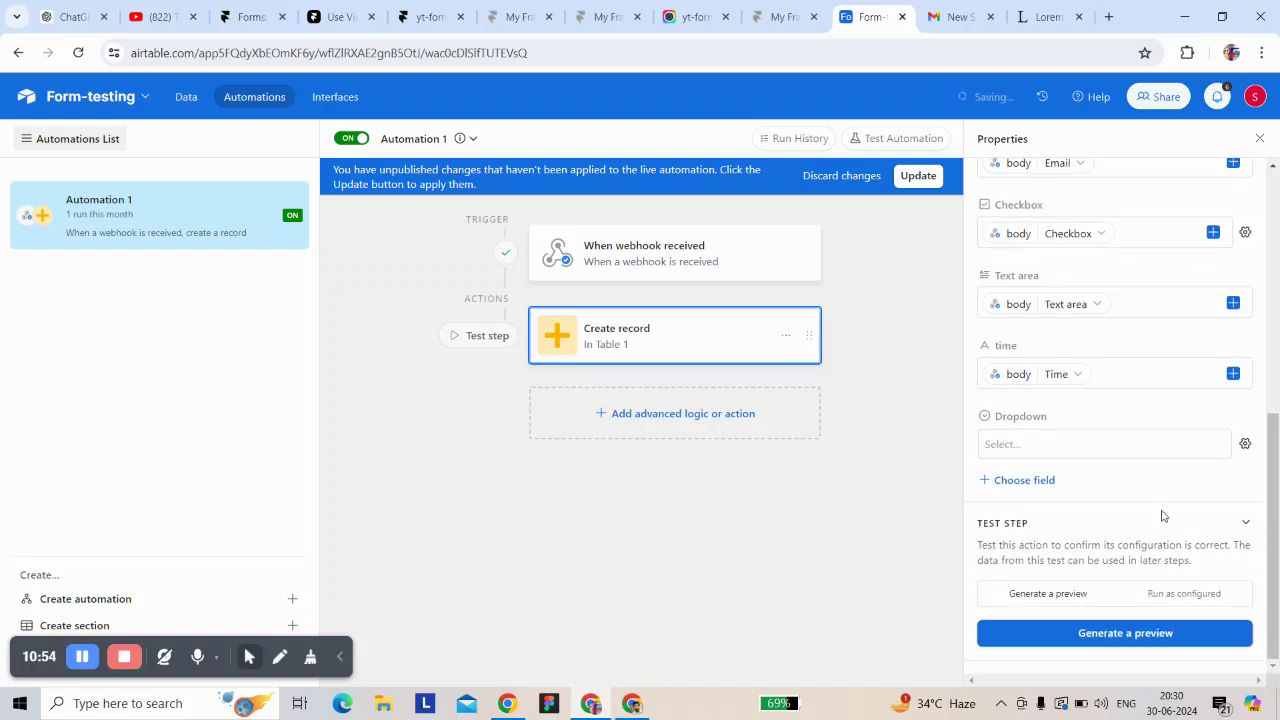
pyautogui.click(1245, 445)
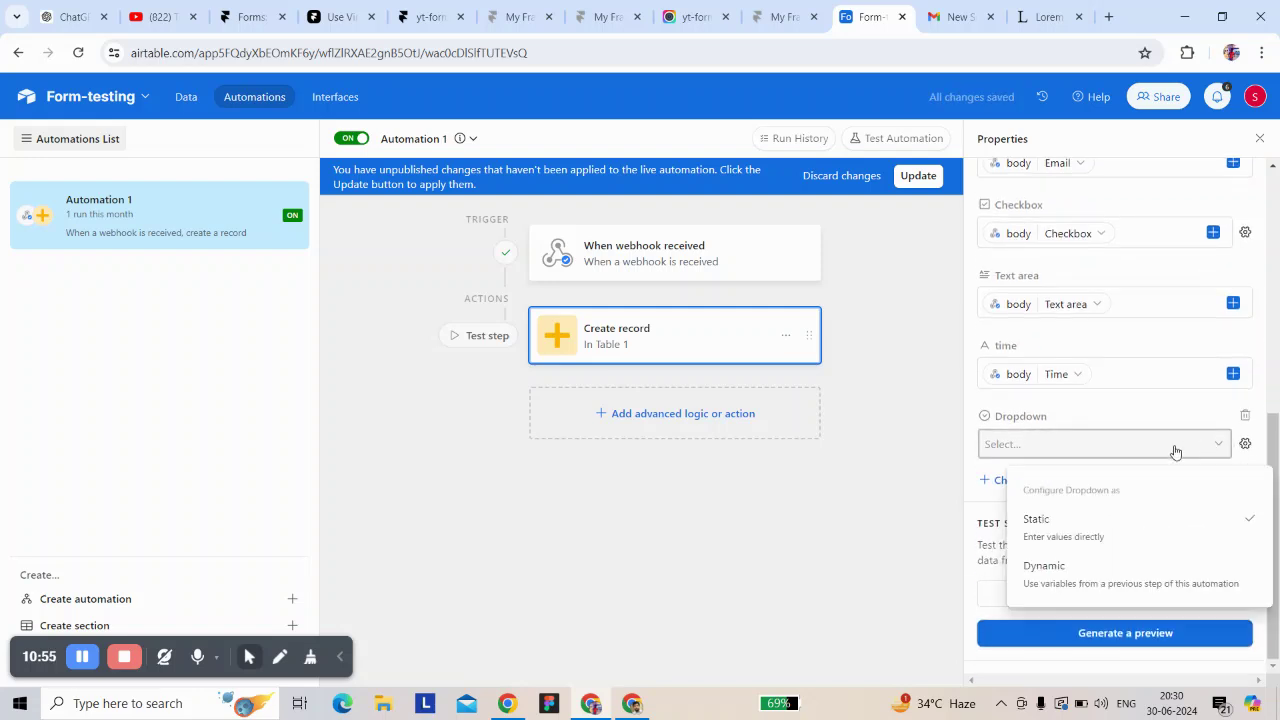
pyautogui.click(1113, 584)
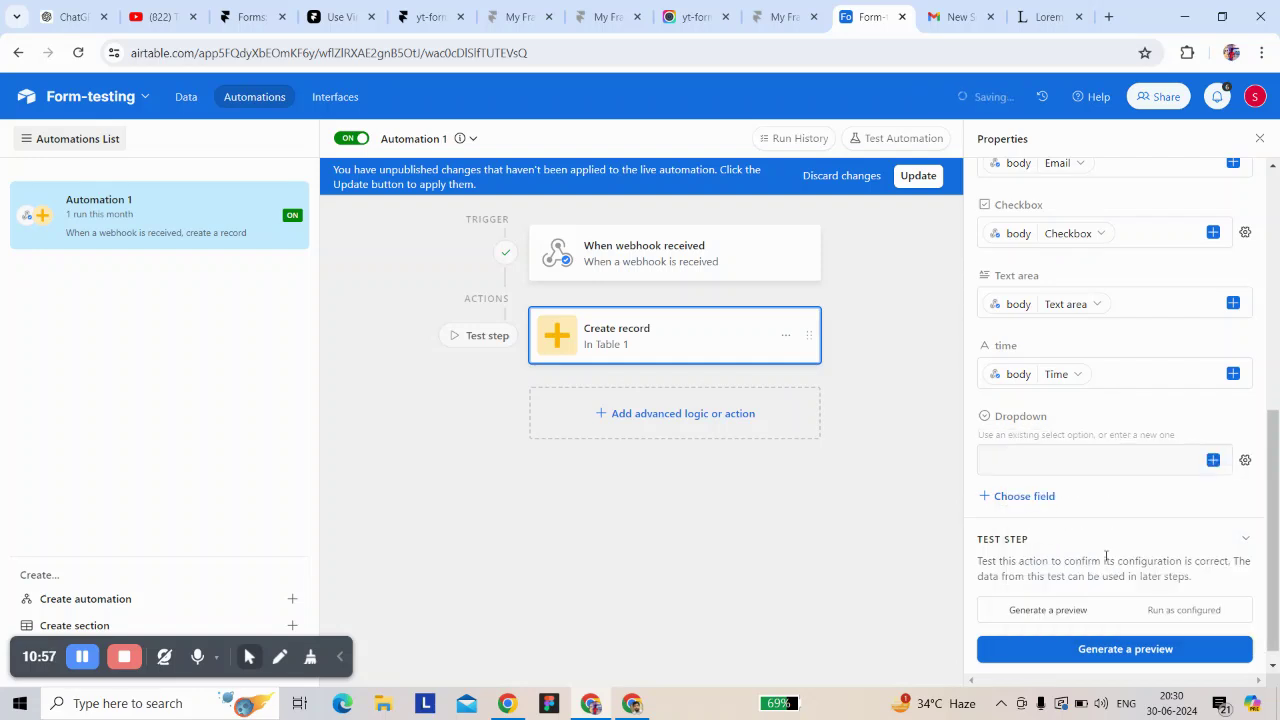
pyautogui.click(1213, 460)
pyautogui.click(1046, 329)
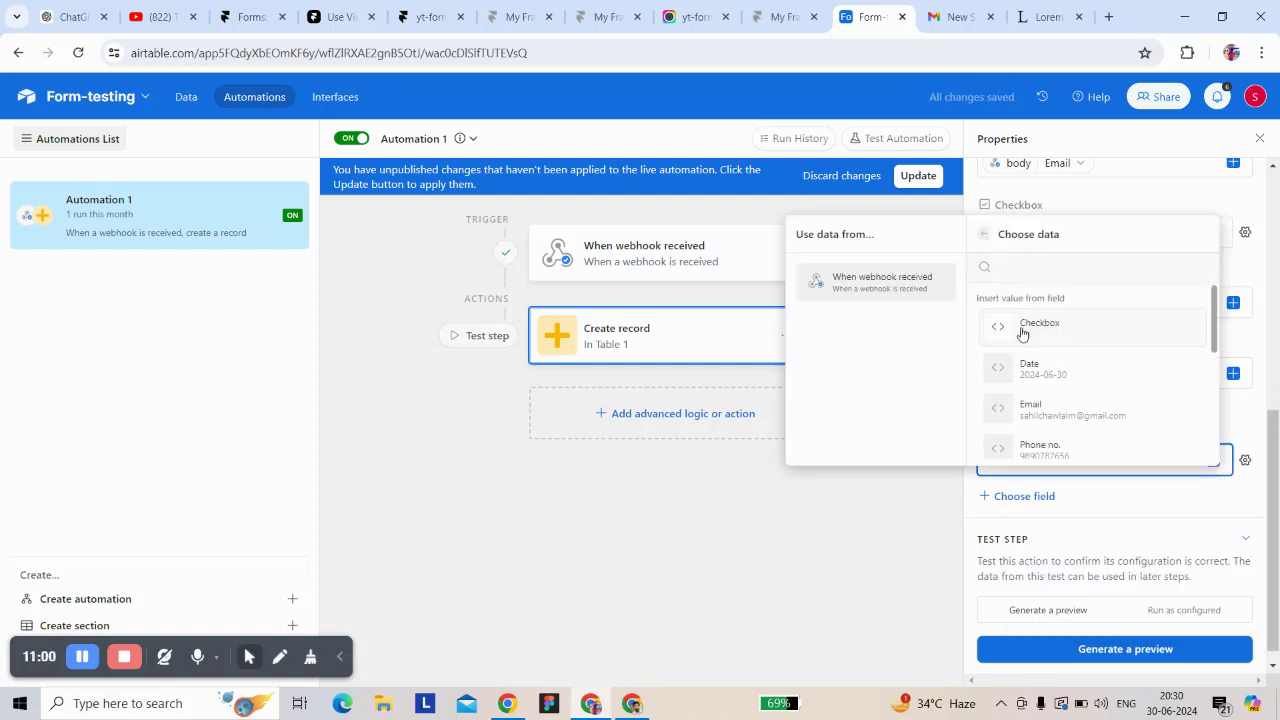
pyautogui.scroll(-1, 1028, 345)
pyautogui.scroll(-2, 1031, 358)
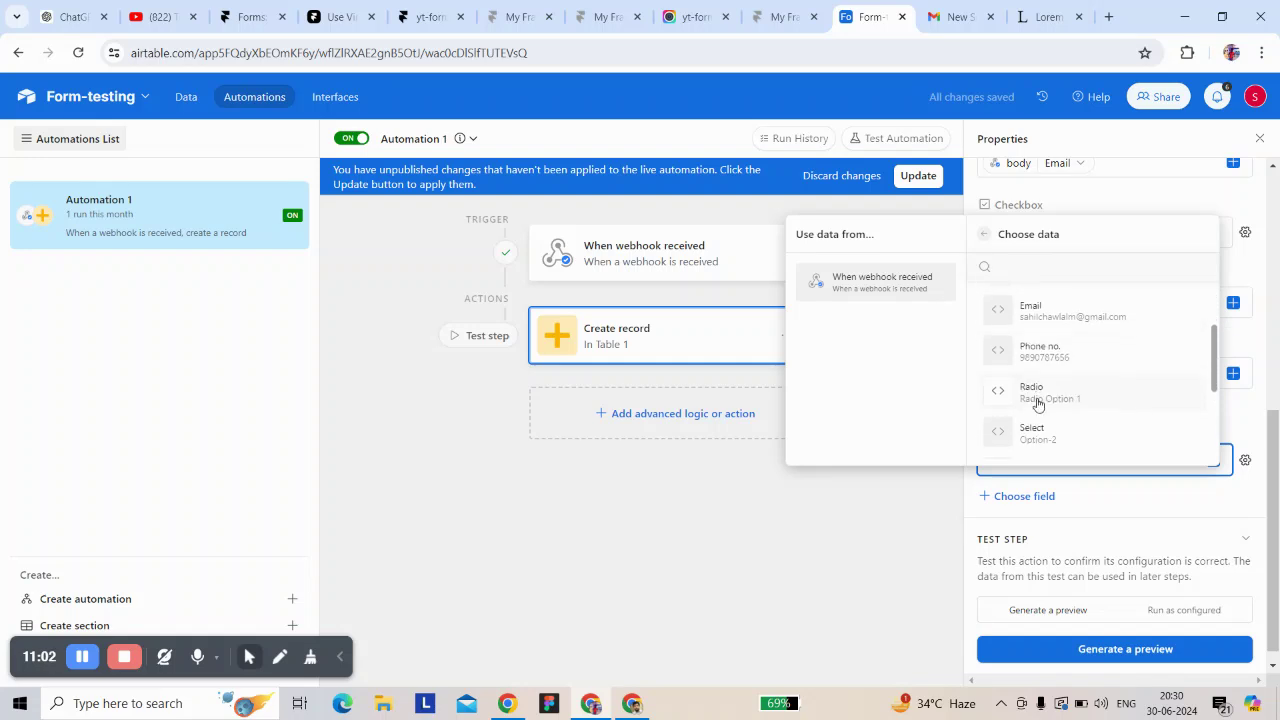
pyautogui.click(1044, 368)
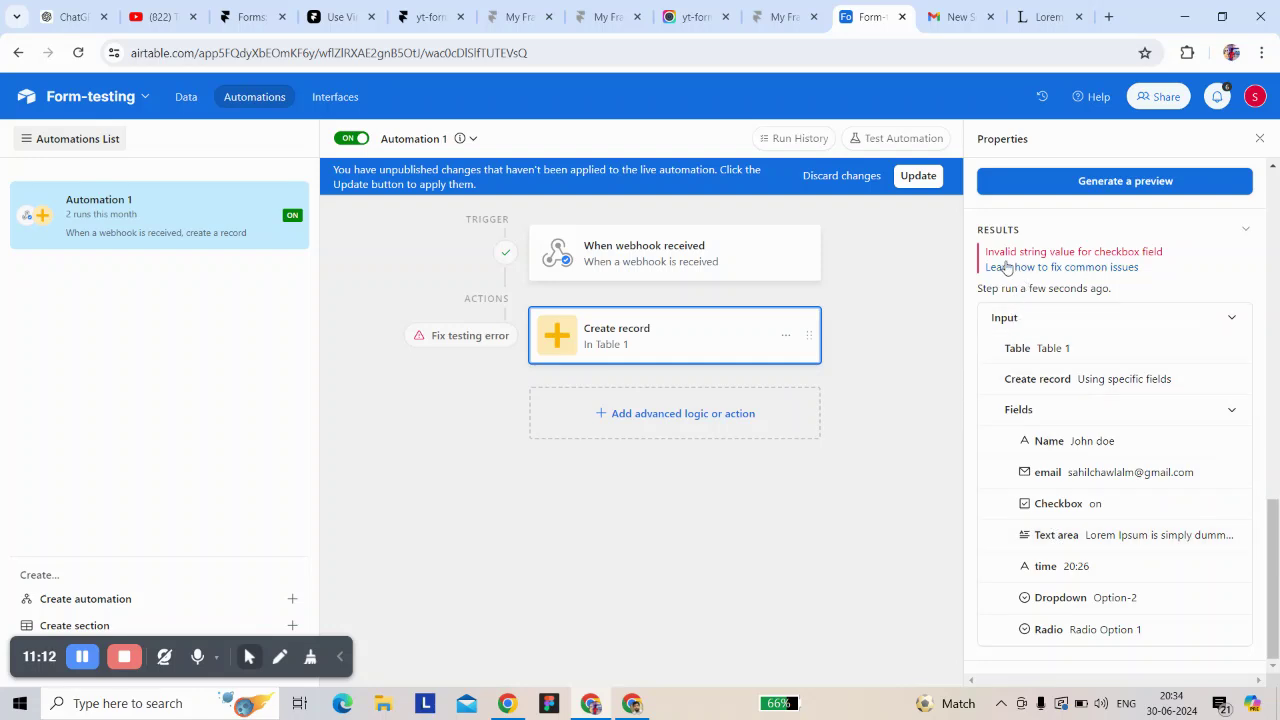
# Step: Examine the checkbox field error and the input fields in the Create record test results
pyautogui.click(1046, 193)
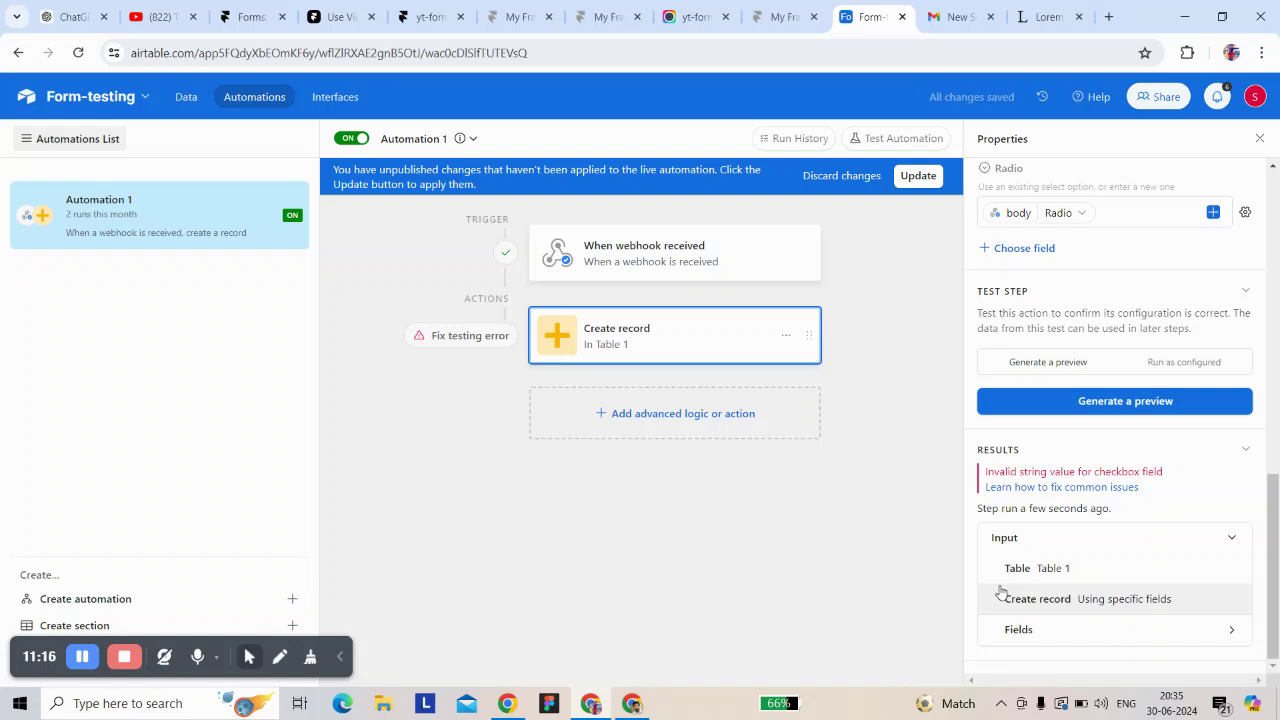
pyautogui.click(1063, 631)
pyautogui.scroll(-2, 1049, 560)
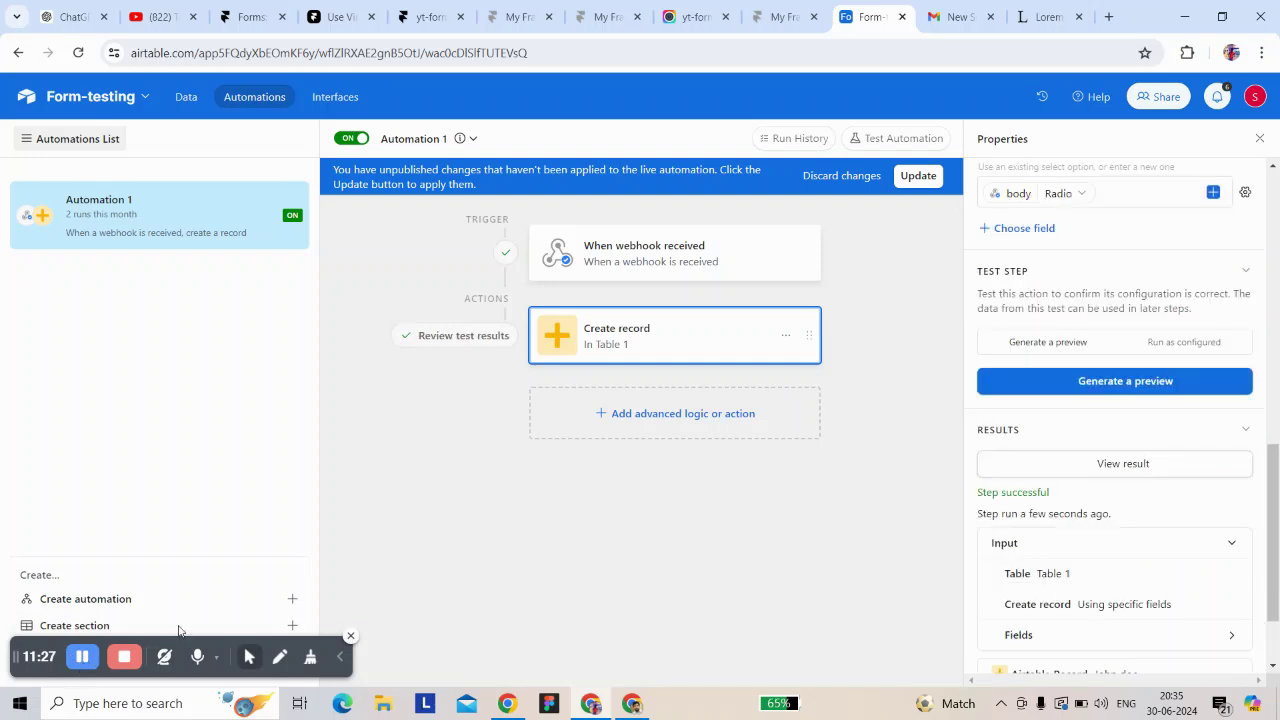
# Step: Review the latest Create record test results and check the action's field mappings from Name to Checkbox
pyautogui.scroll(-2, 1048, 520)
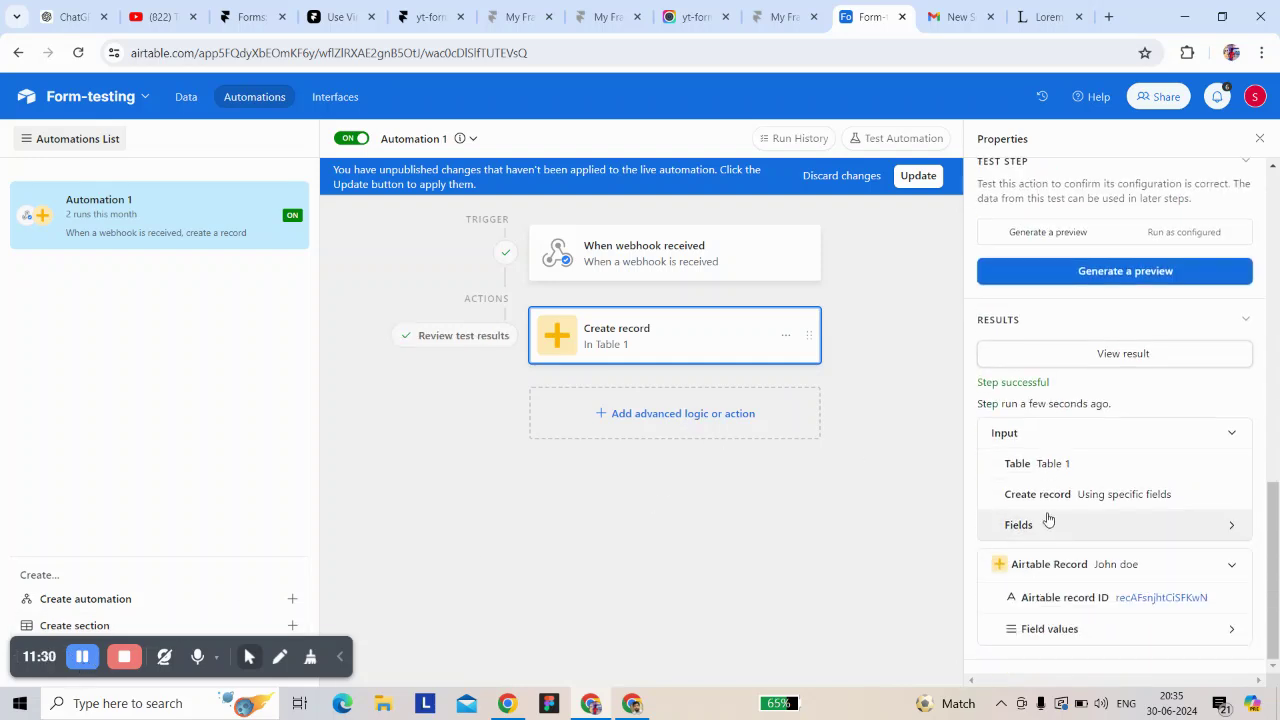
pyautogui.scroll(3, 1048, 520)
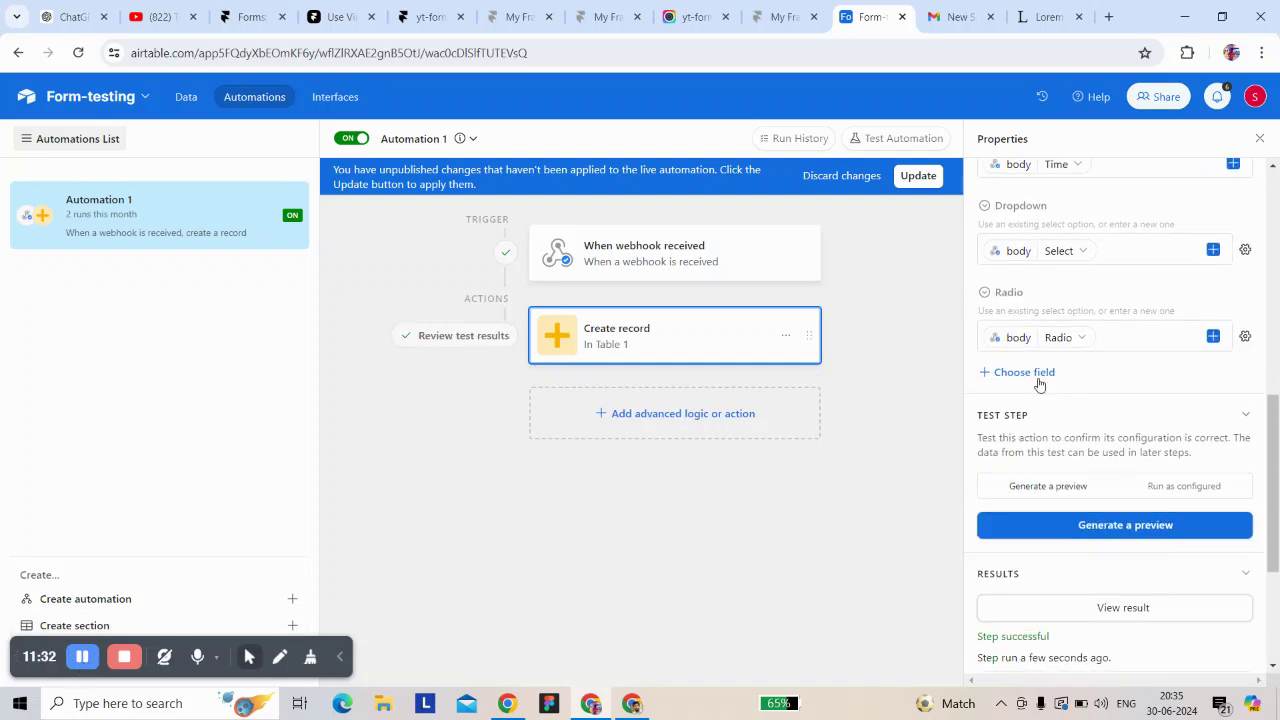
pyautogui.scroll(5, 1040, 383)
pyautogui.scroll(-1, 1040, 383)
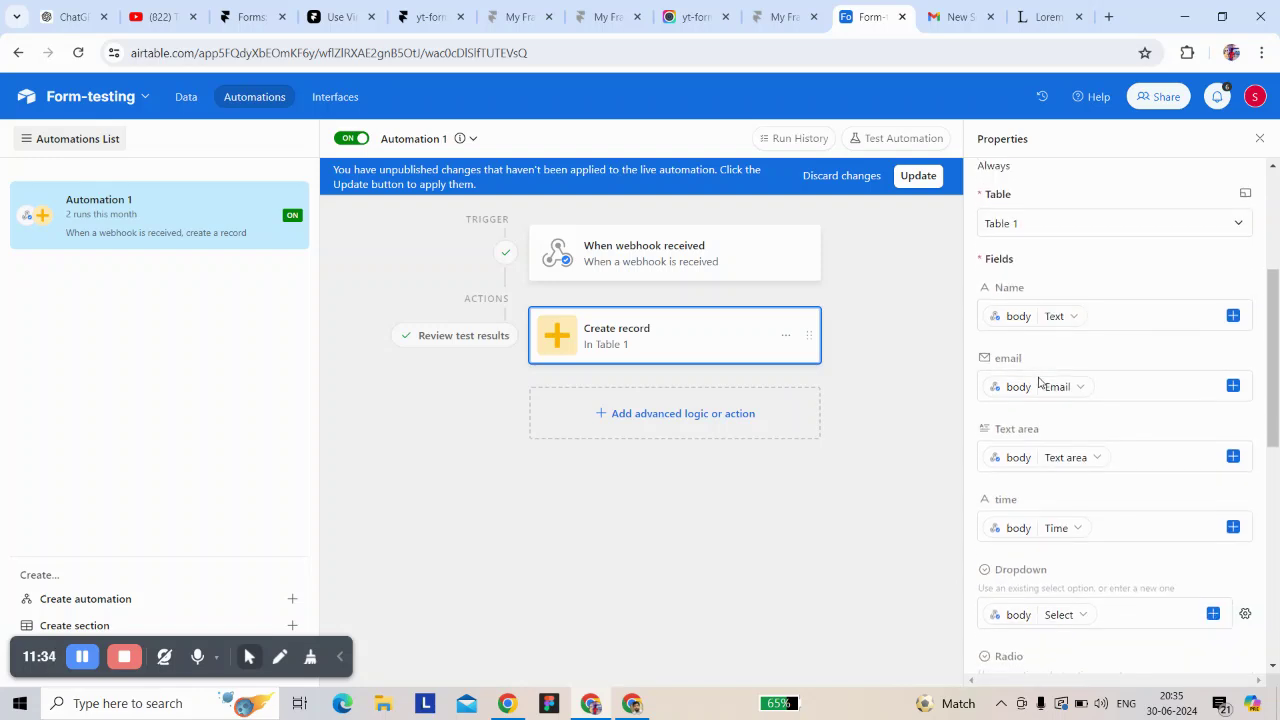
pyautogui.scroll(1, 1040, 383)
pyautogui.scroll(-3, 1040, 383)
pyautogui.scroll(-1, 1040, 380)
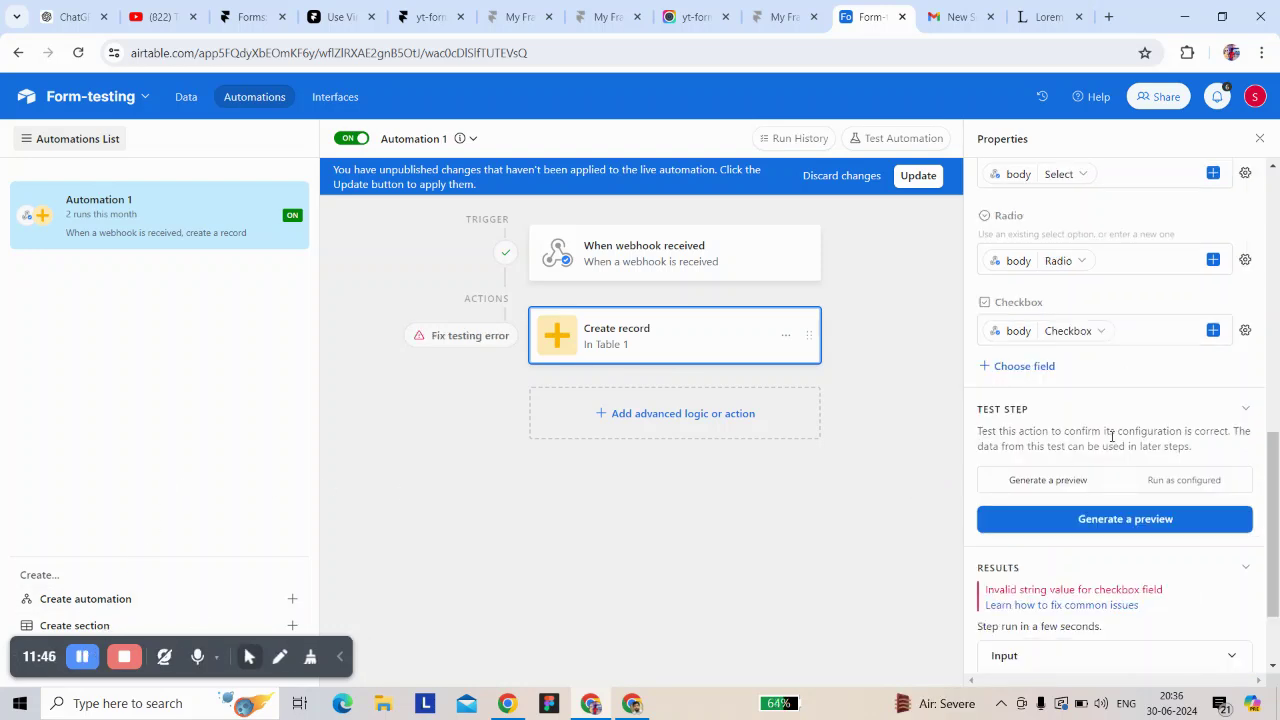
# Step: Change the Checkbox field in Table 1 to the Single line text type and confirm the change
pyautogui.scroll(1, 1108, 439)
pyautogui.click(187, 97)
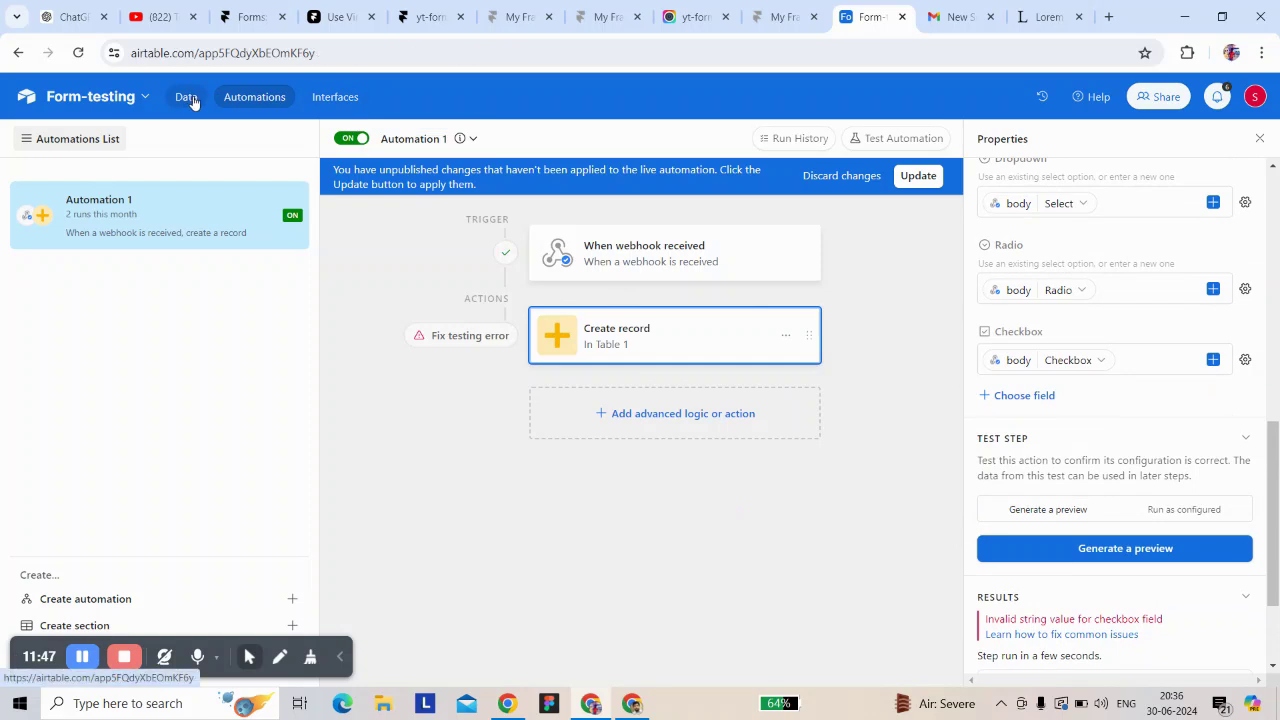
pyautogui.click(621, 203)
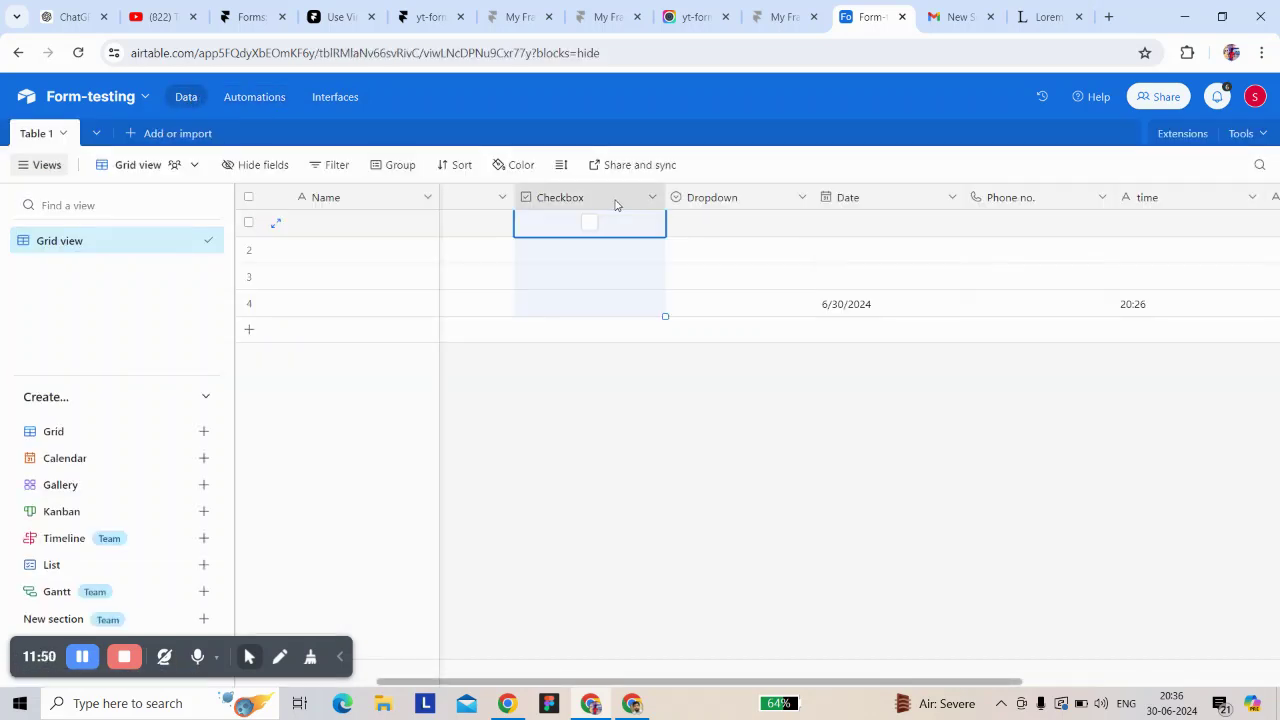
pyautogui.doubleClick(583, 204)
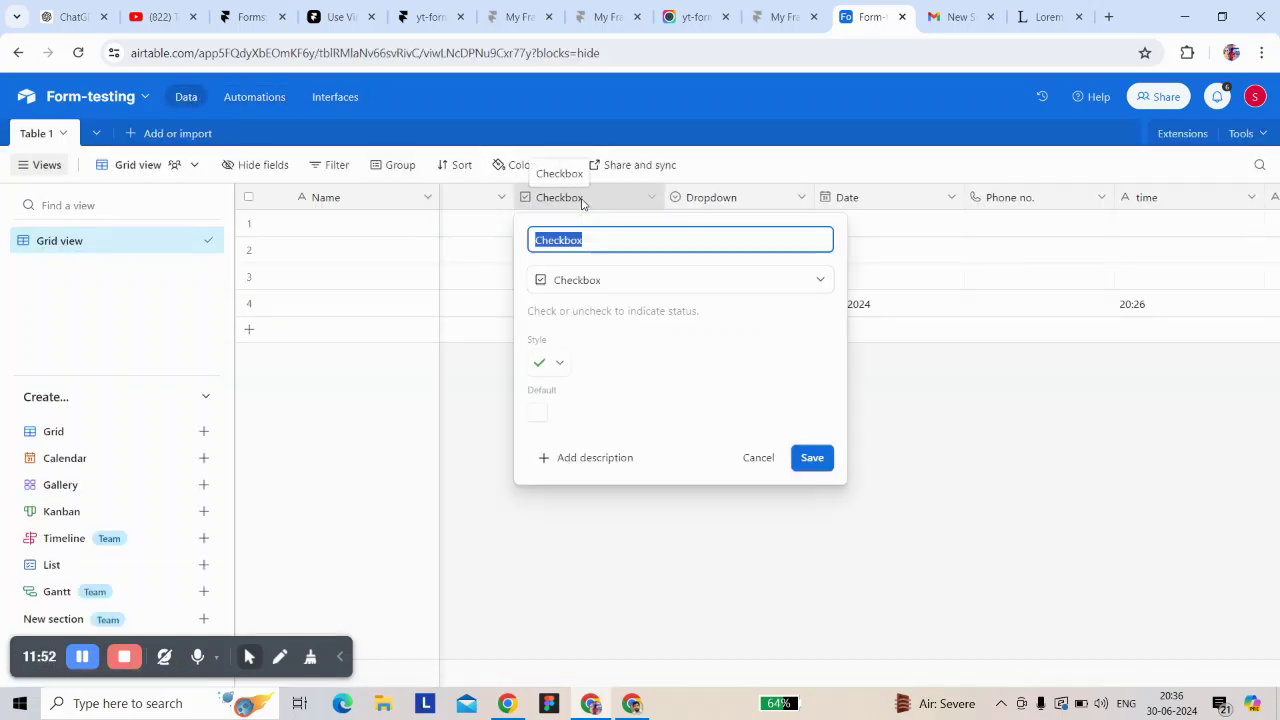
pyautogui.click(575, 278)
pyautogui.click(580, 353)
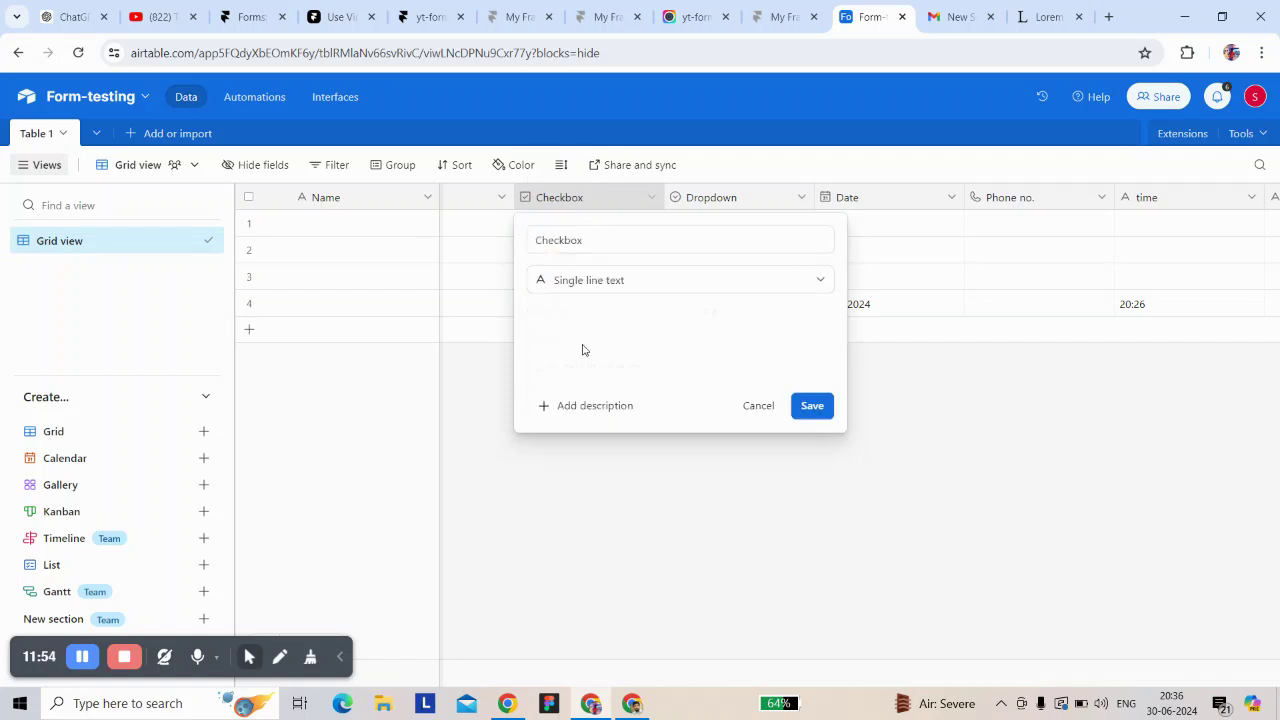
pyautogui.click(810, 405)
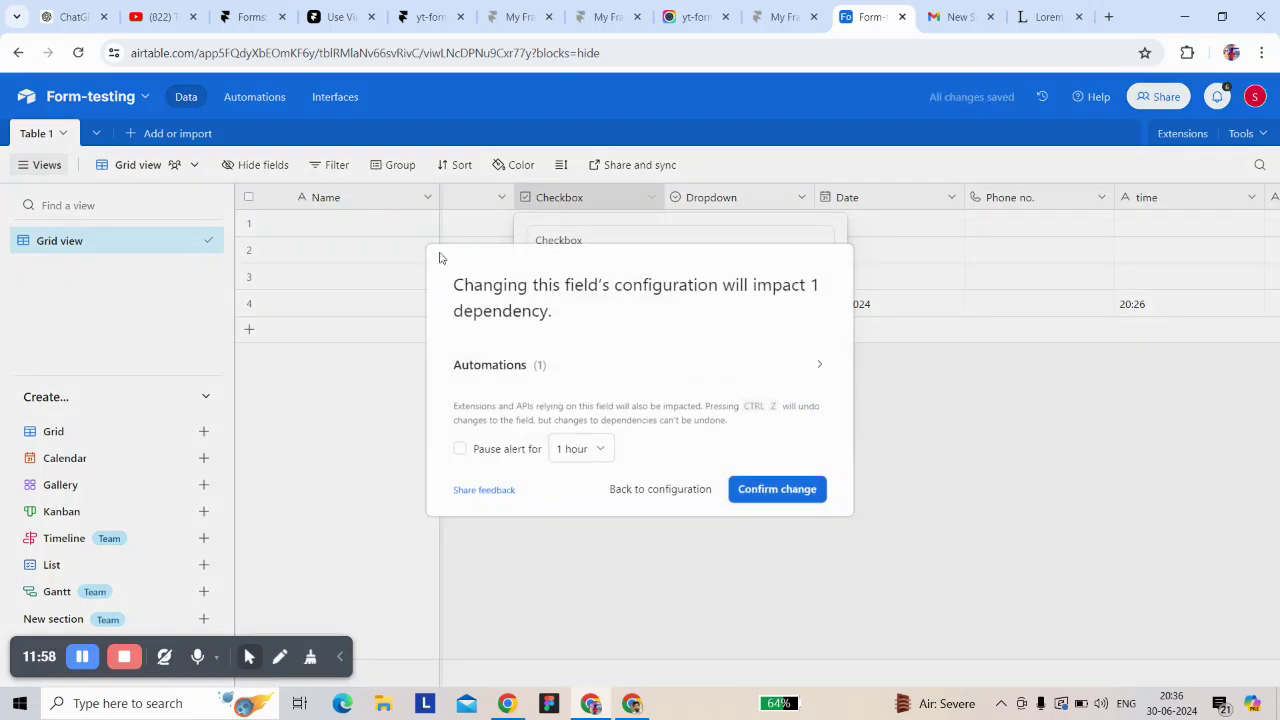
pyautogui.click(795, 496)
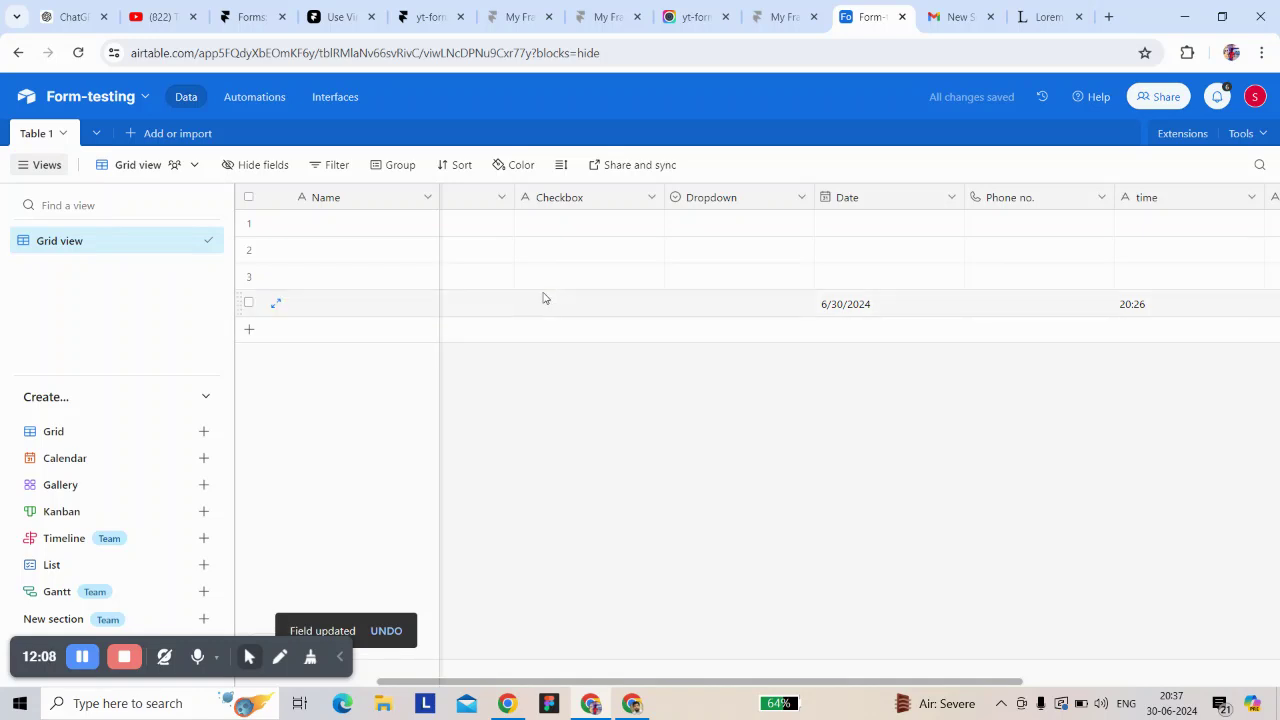
# Step: Generate a preview of the automation's Create record action, review the previewed record, and apply the pending changes to the live automation
pyautogui.click(254, 97)
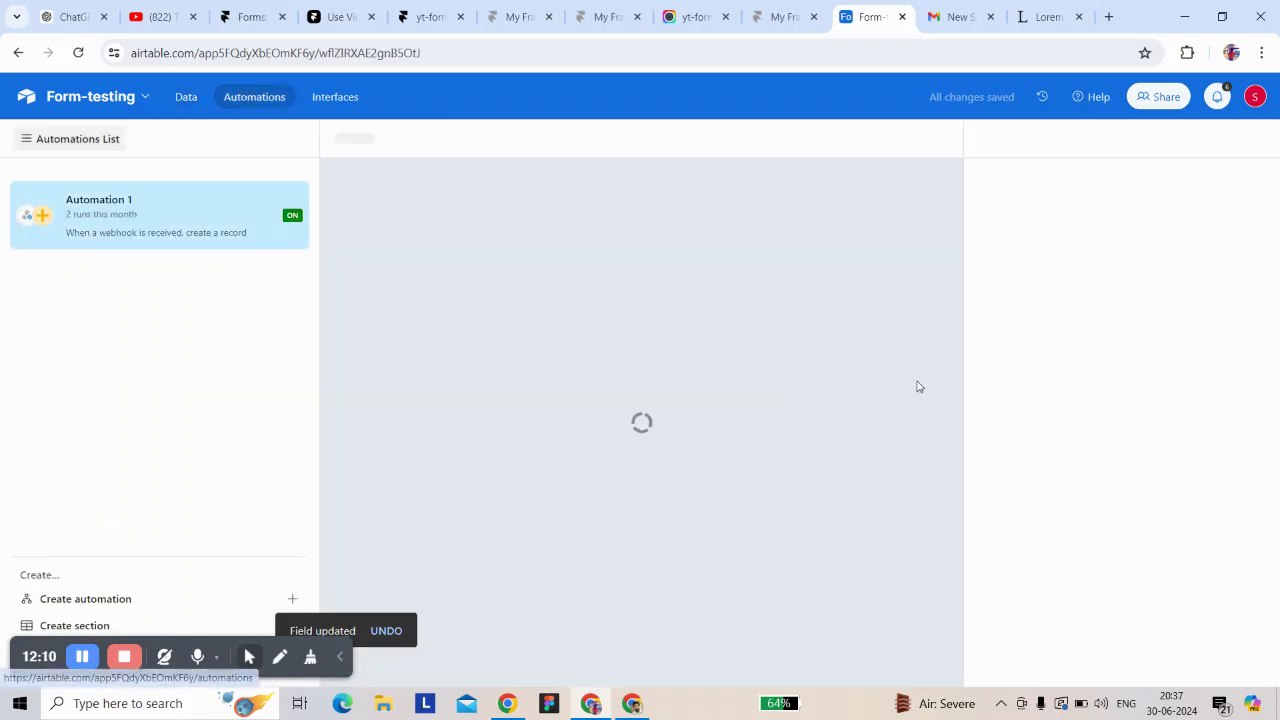
pyautogui.scroll(-7, 1080, 594)
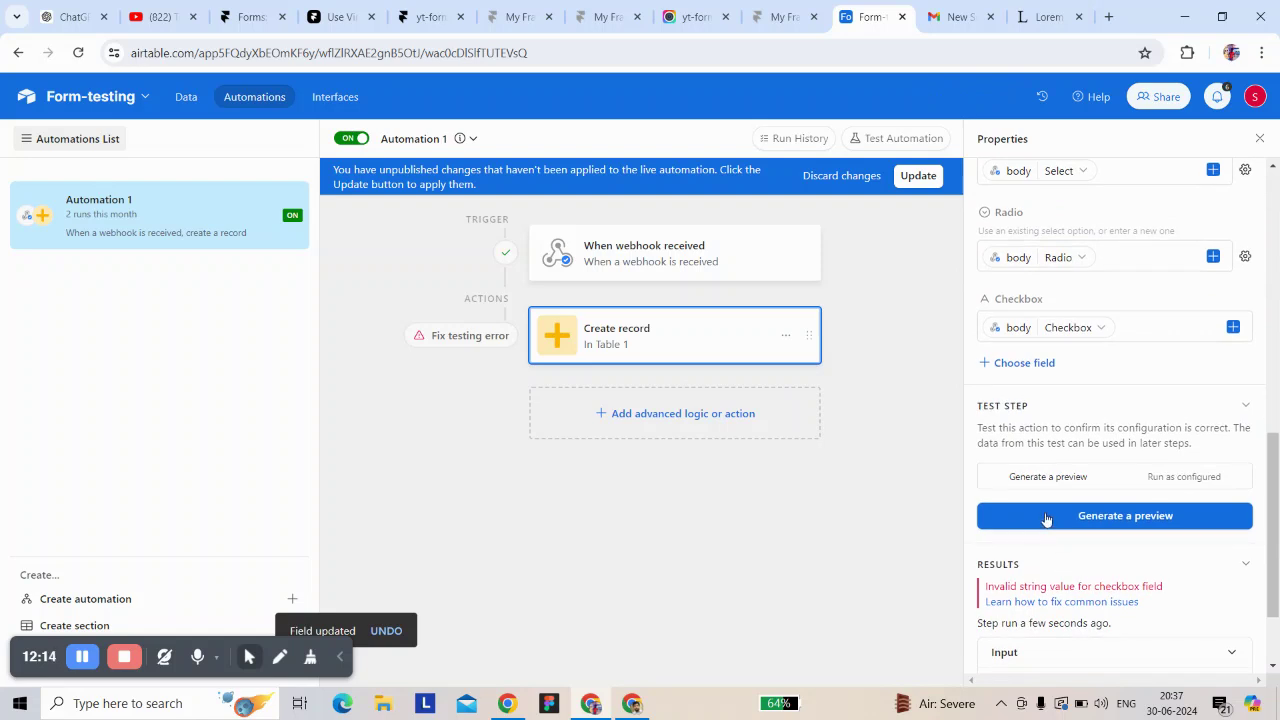
pyautogui.click(1046, 516)
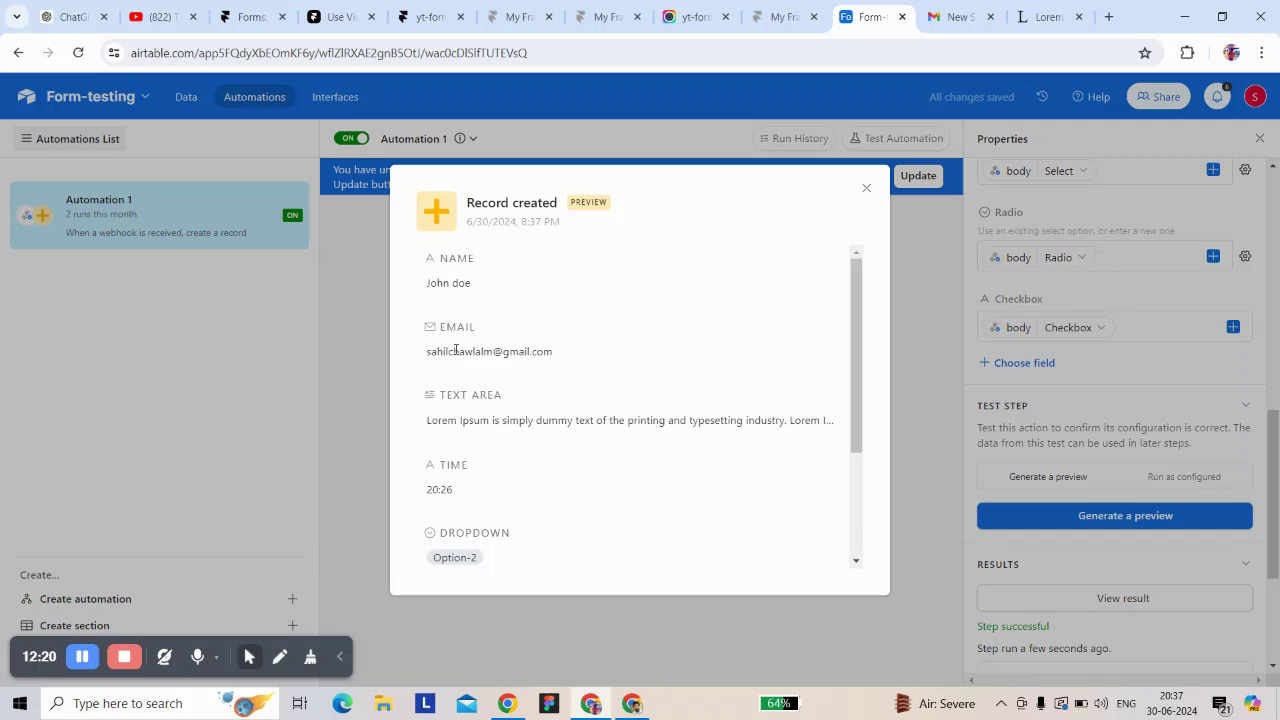
pyautogui.scroll(-4, 461, 441)
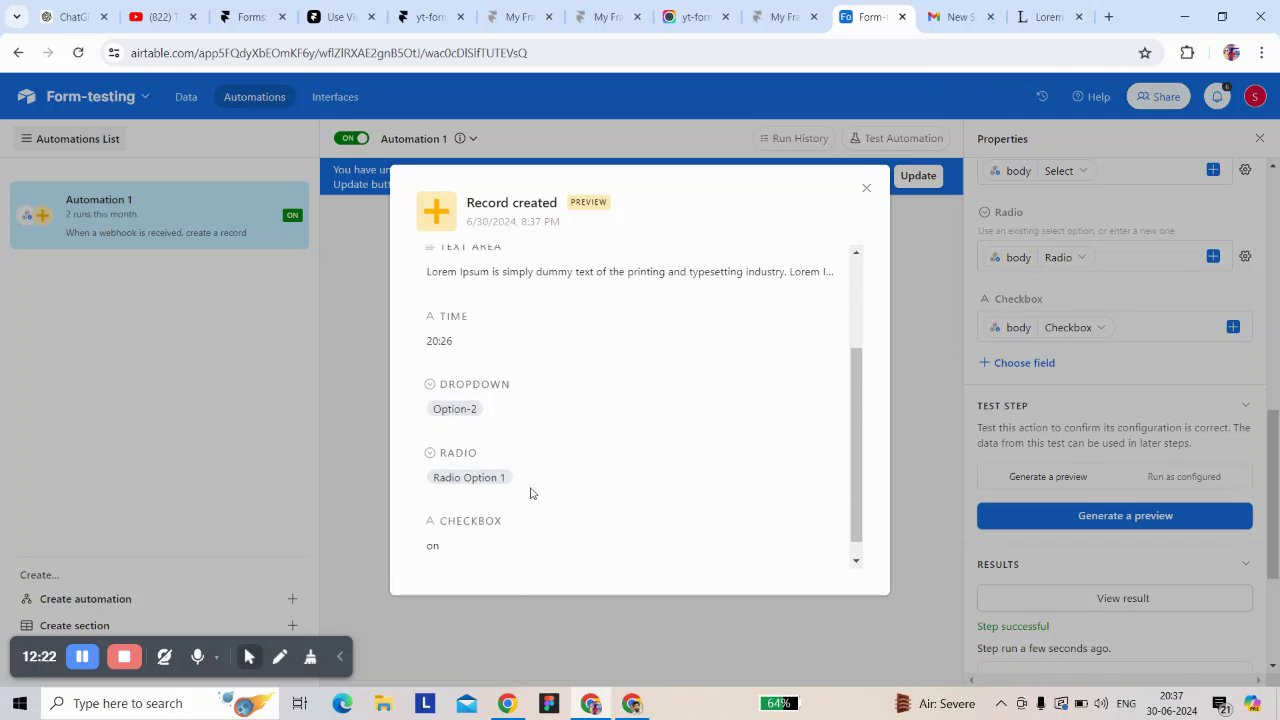
pyautogui.click(866, 189)
pyautogui.click(920, 177)
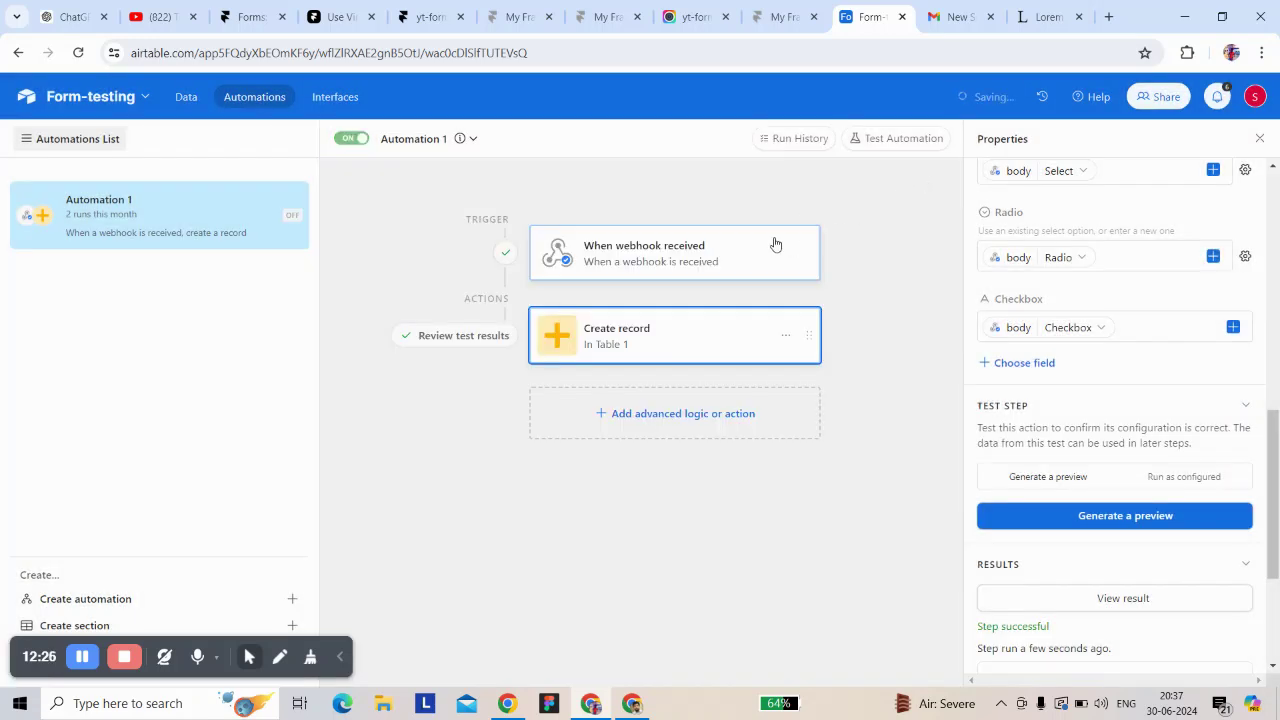
# Step: Check the existing Table 1 records and submit the filled-in form on the published Framer site
pyautogui.click(191, 98)
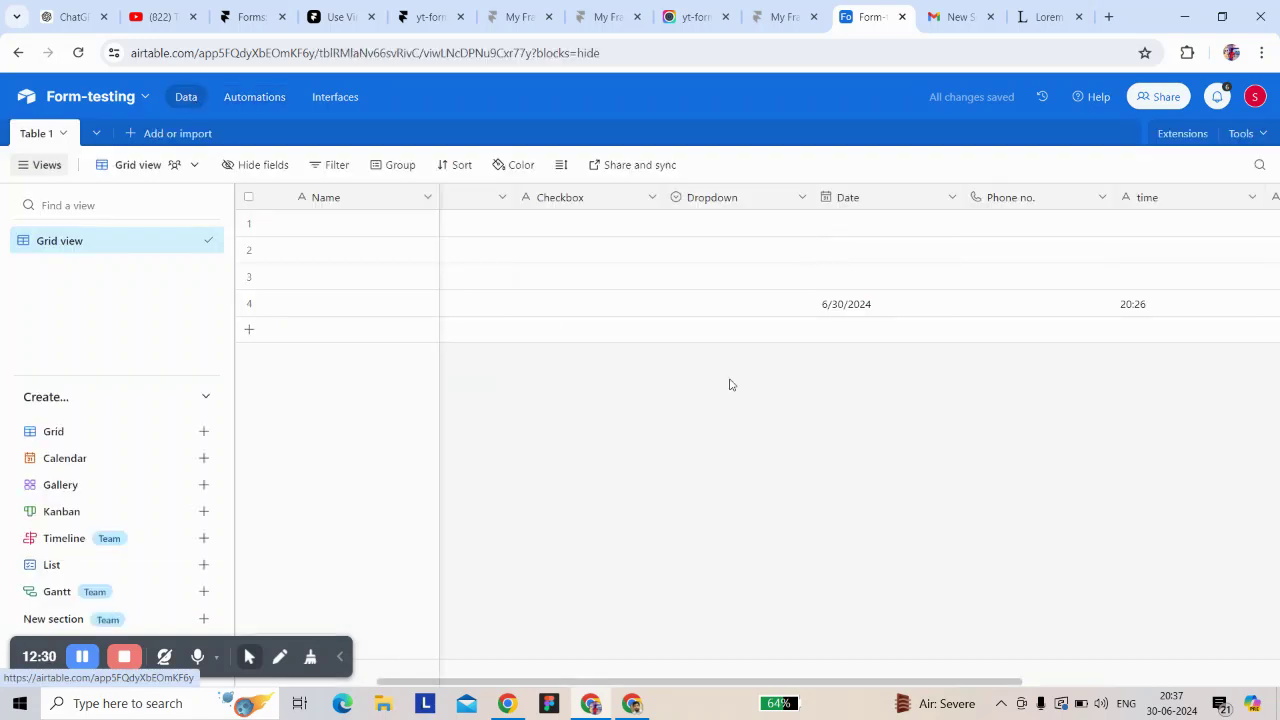
pyautogui.hscroll(-3, 680, 337)
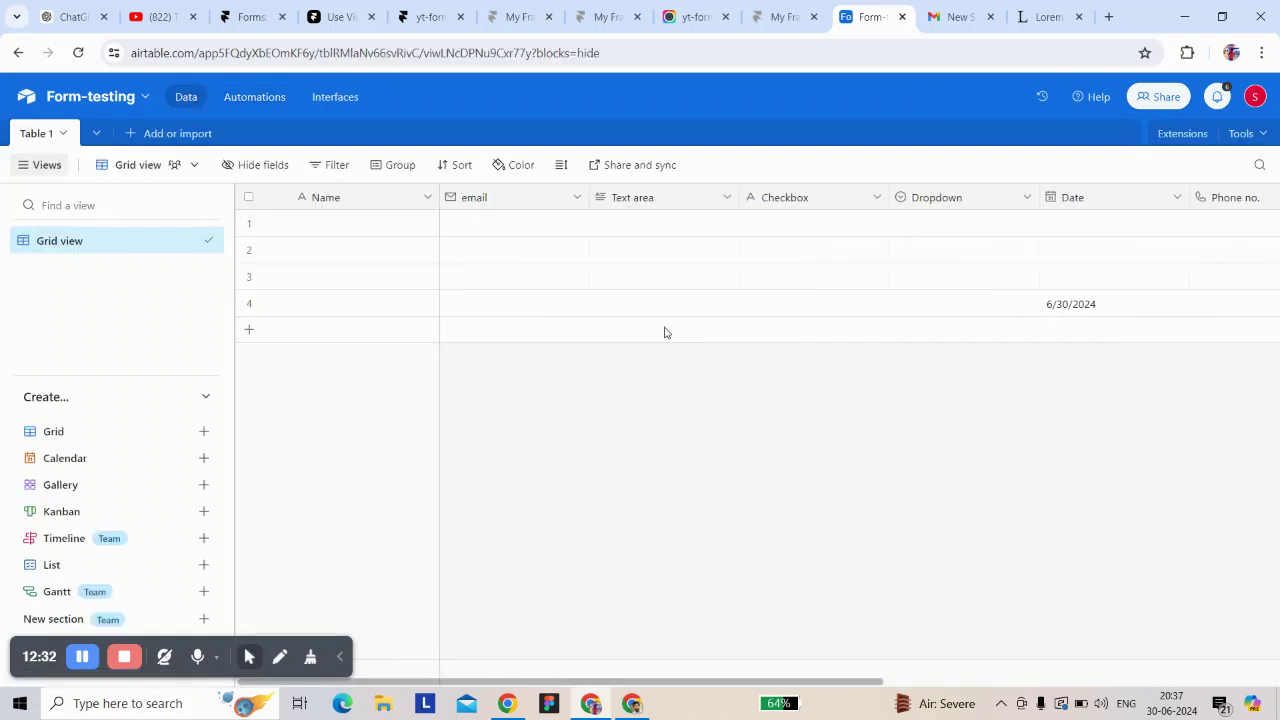
pyautogui.hotkey('ctrl', '6')
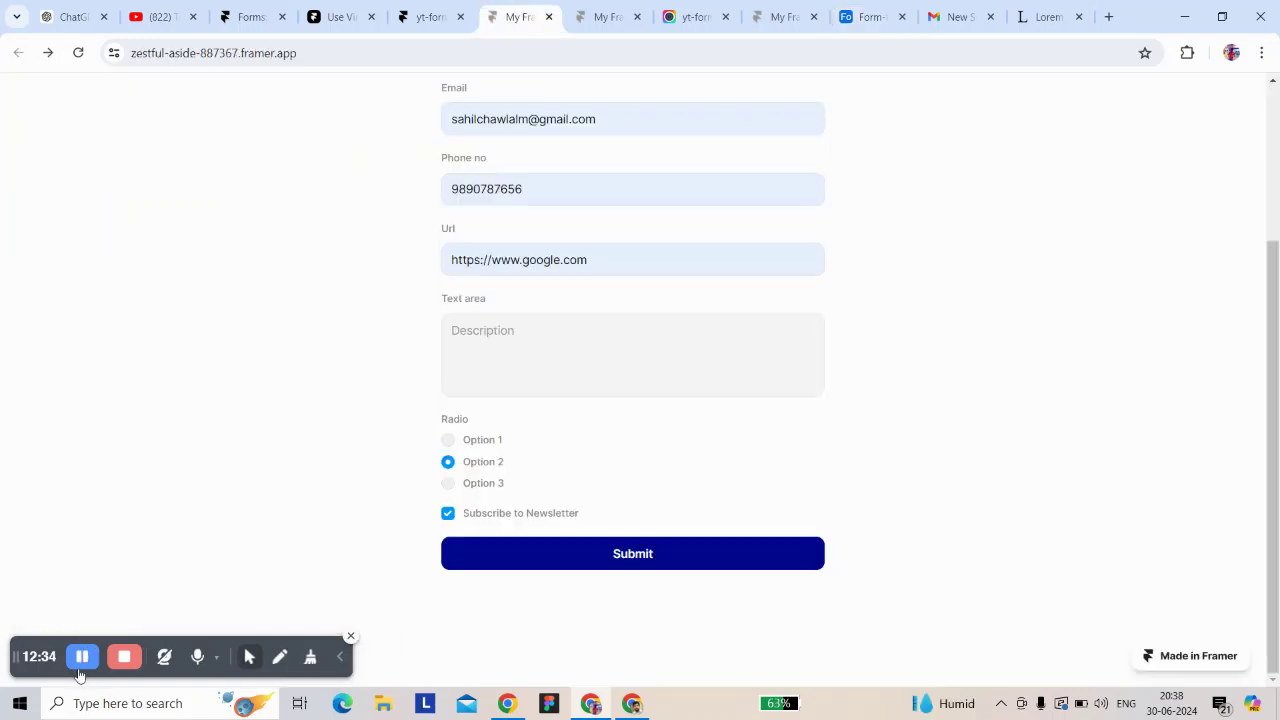
pyautogui.scroll(3, 380, 409)
pyautogui.scroll(-3, 381, 410)
pyautogui.click(631, 557)
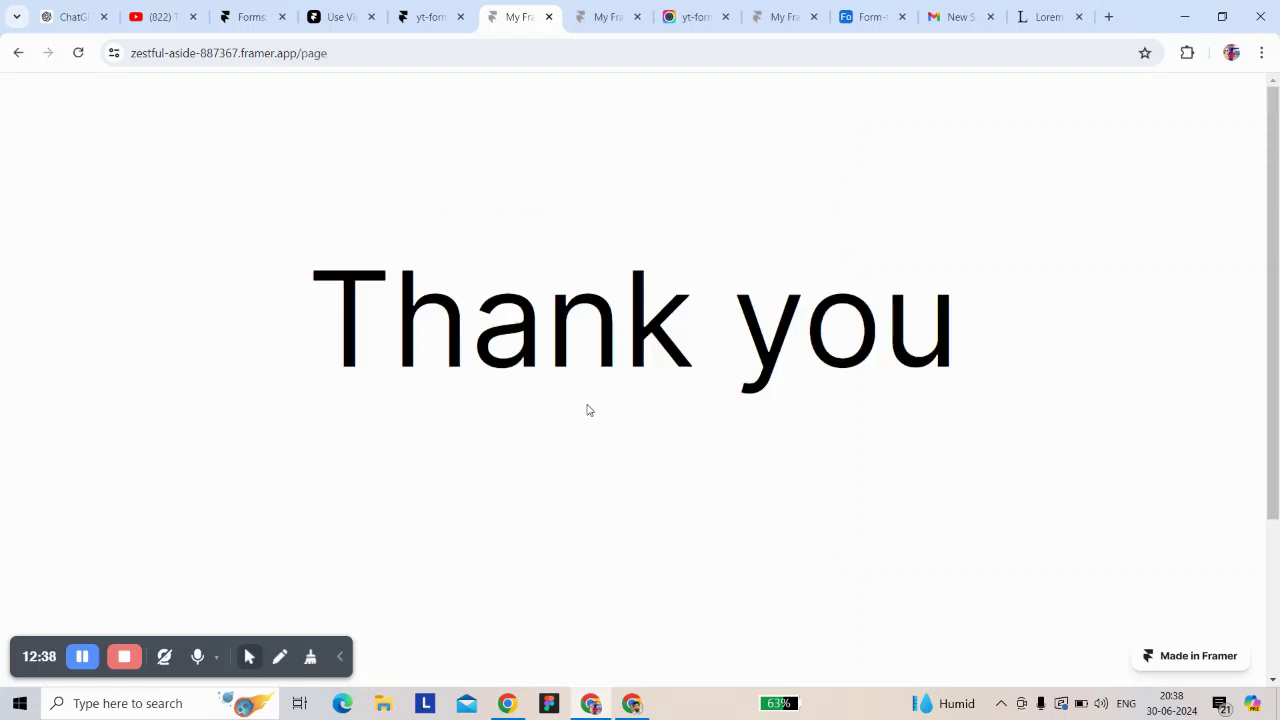
# Step: Examine the latest Table 1 record in Airtable across all columns from Name to Radio, looking for empty fields
pyautogui.click(851, 29)
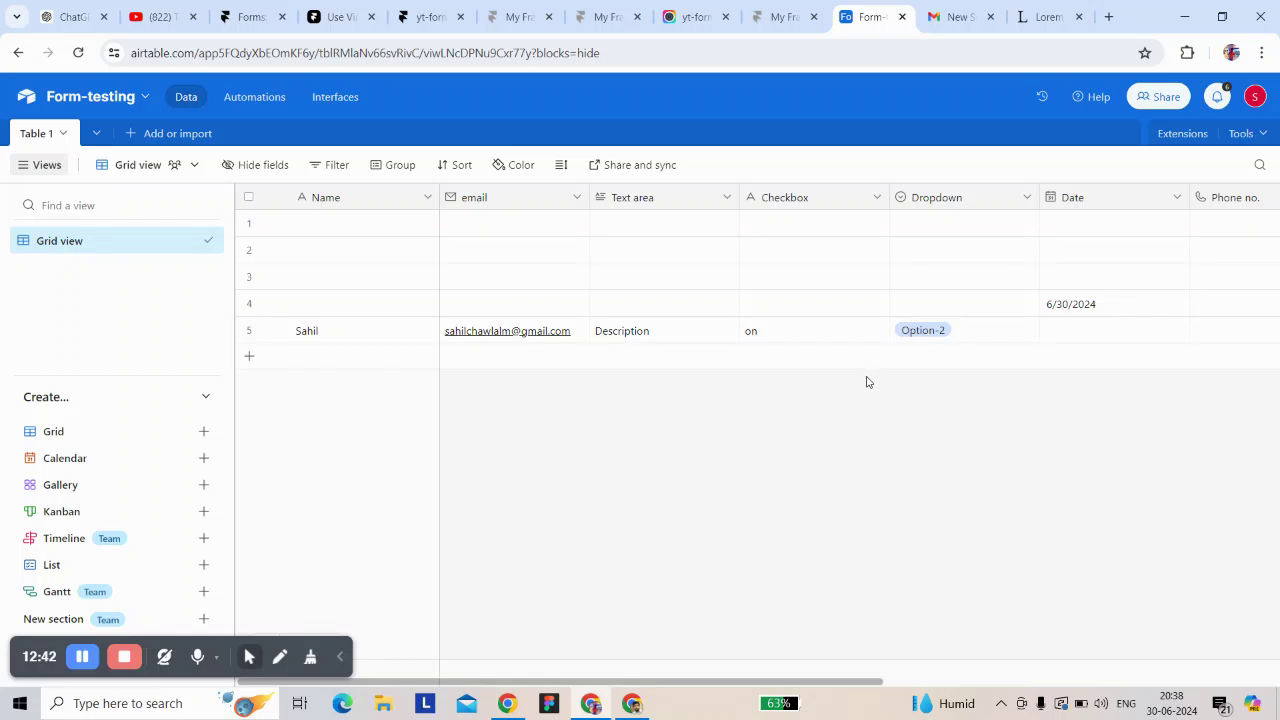
pyautogui.hscroll(5, 867, 381)
pyautogui.hscroll(4, 867, 381)
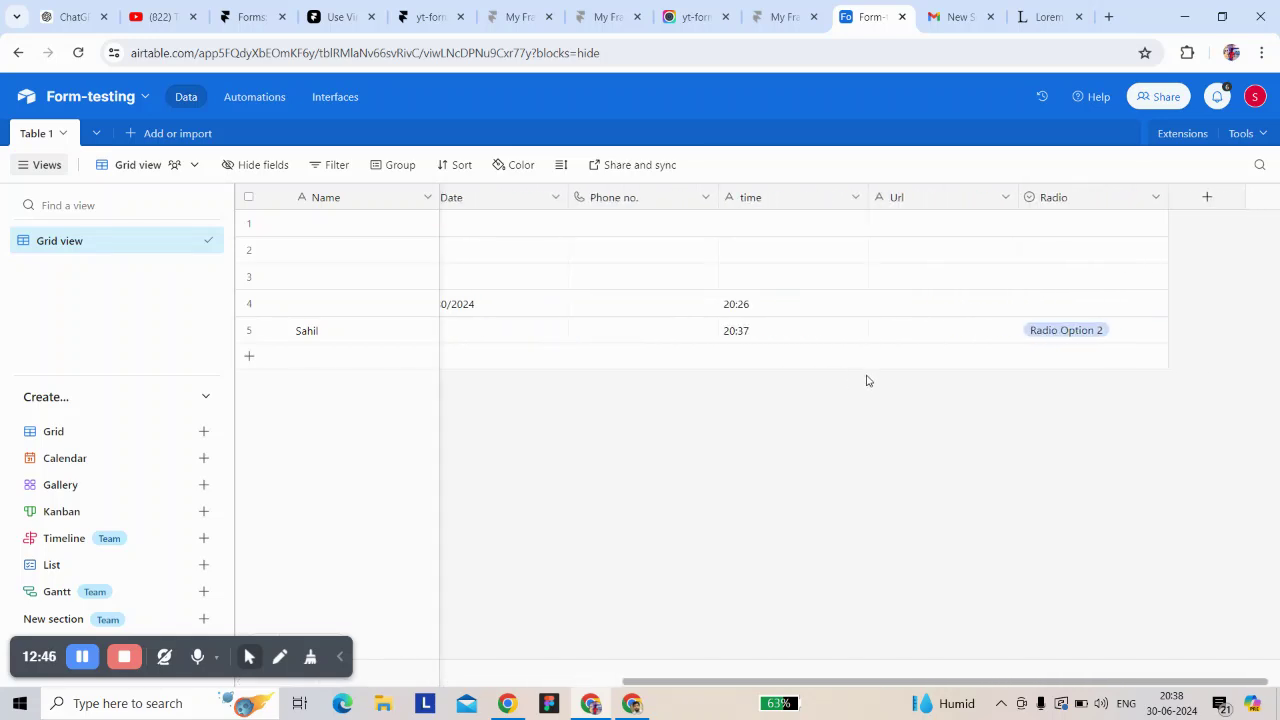
pyautogui.hscroll(1, 867, 381)
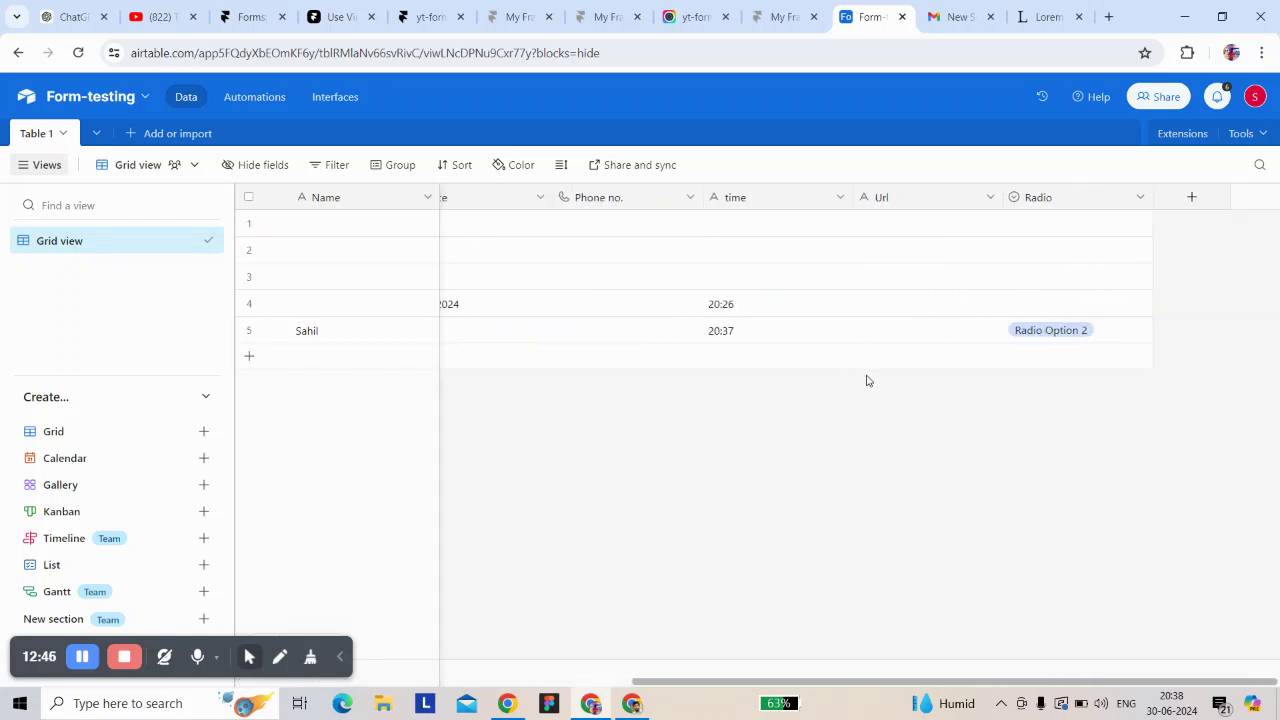
pyautogui.click(1030, 335)
pyautogui.click(1030, 335)
pyautogui.press('Escape')
pyautogui.click(706, 431)
pyautogui.hscroll(-4, 652, 340)
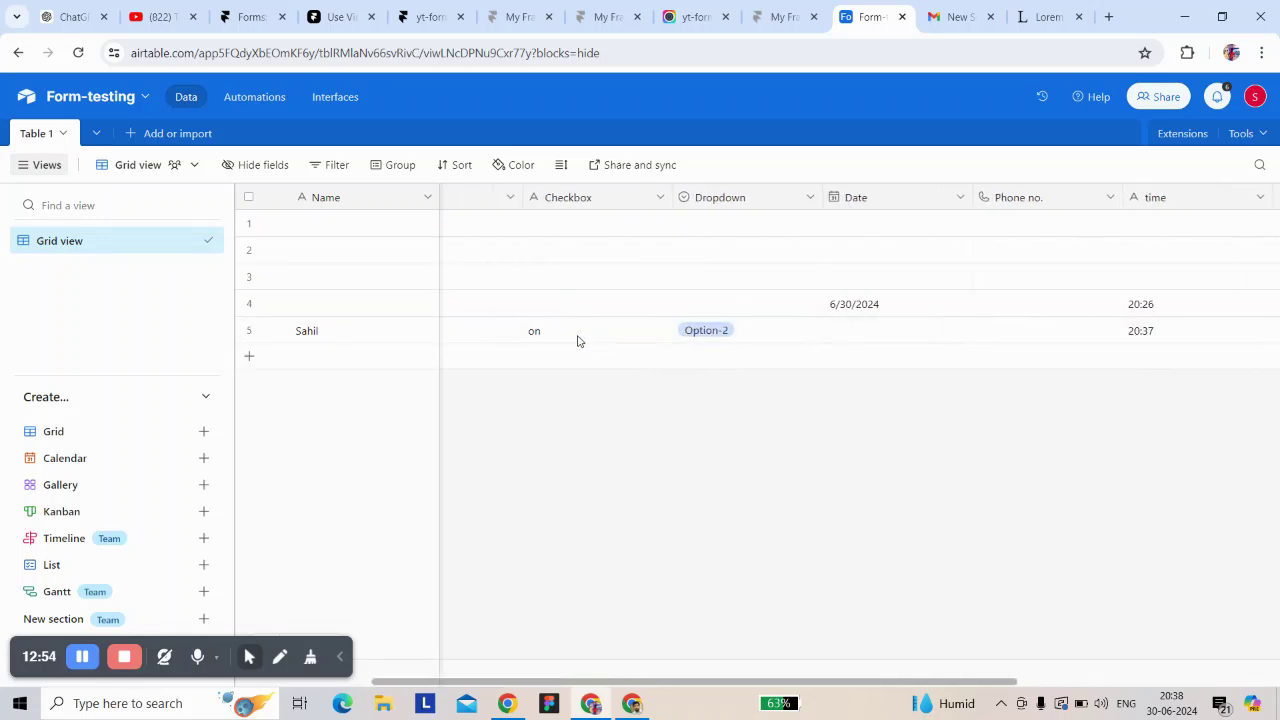
pyautogui.hscroll(-5, 546, 342)
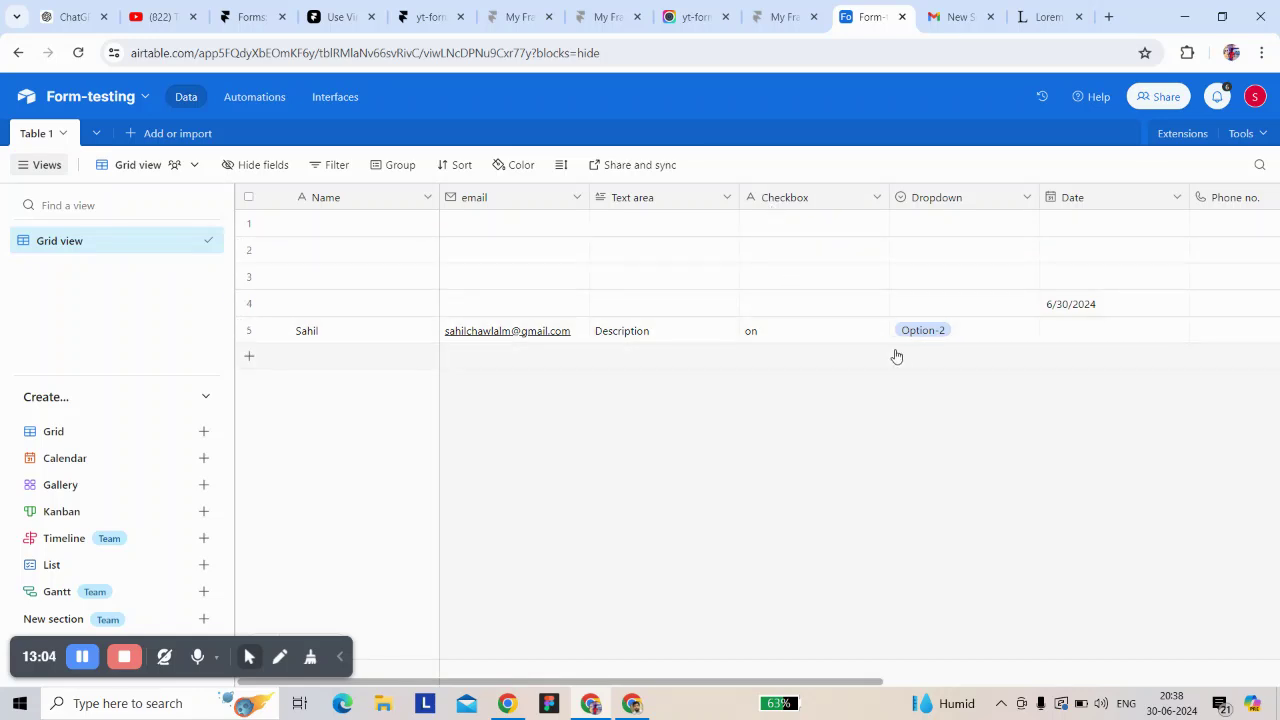
pyautogui.hscroll(2, 910, 352)
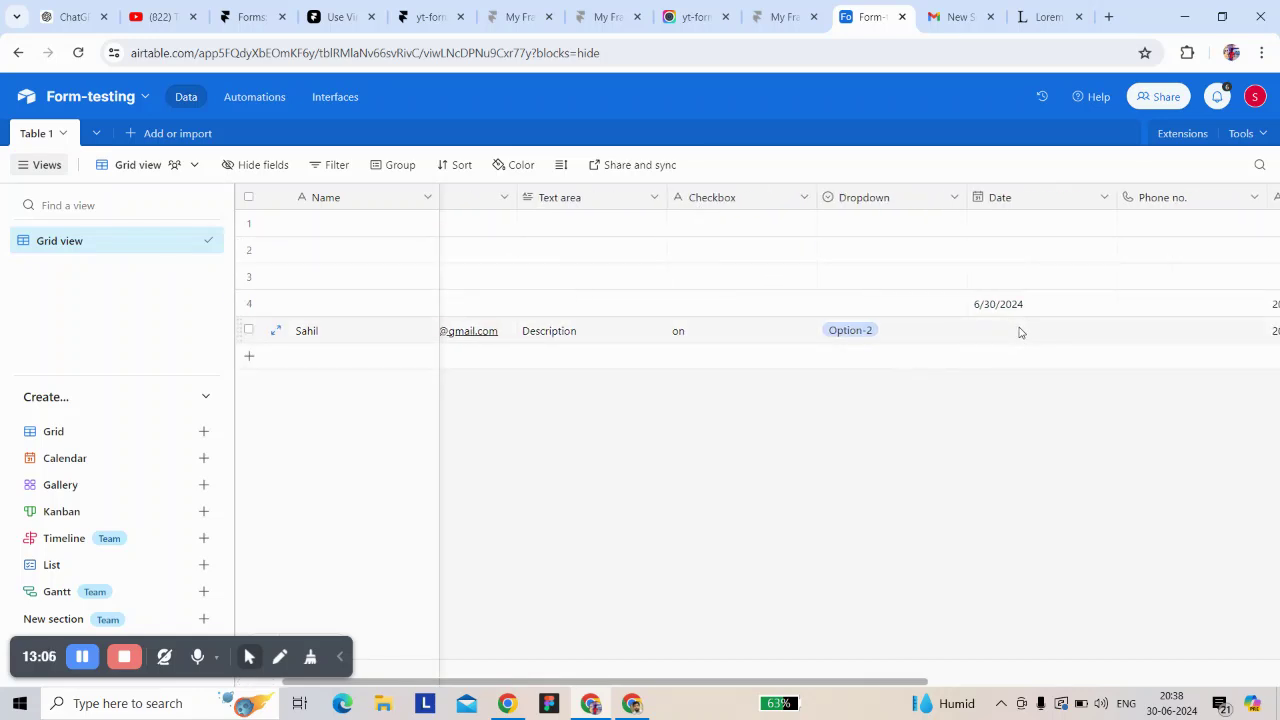
pyautogui.hscroll(5, 1020, 332)
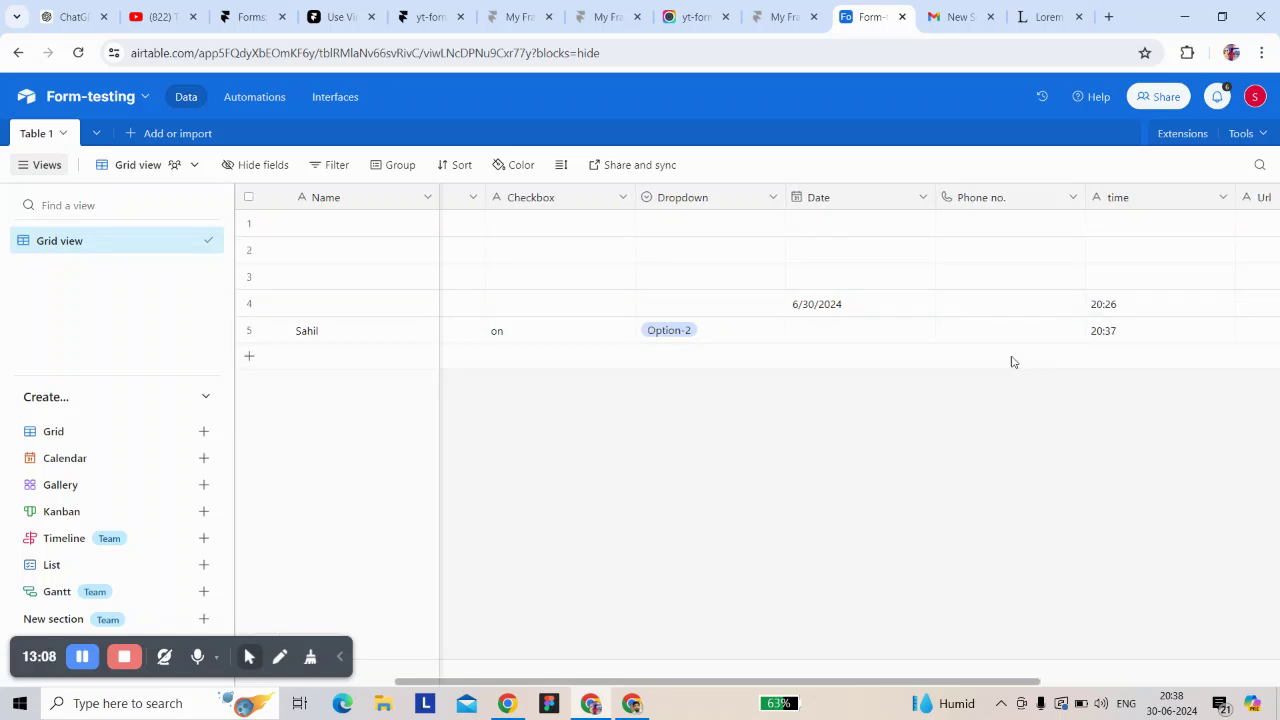
pyautogui.hscroll(2, 1012, 356)
# Step: Add the Phone no. field to the Create record action in Automation 1
pyautogui.click(236, 104)
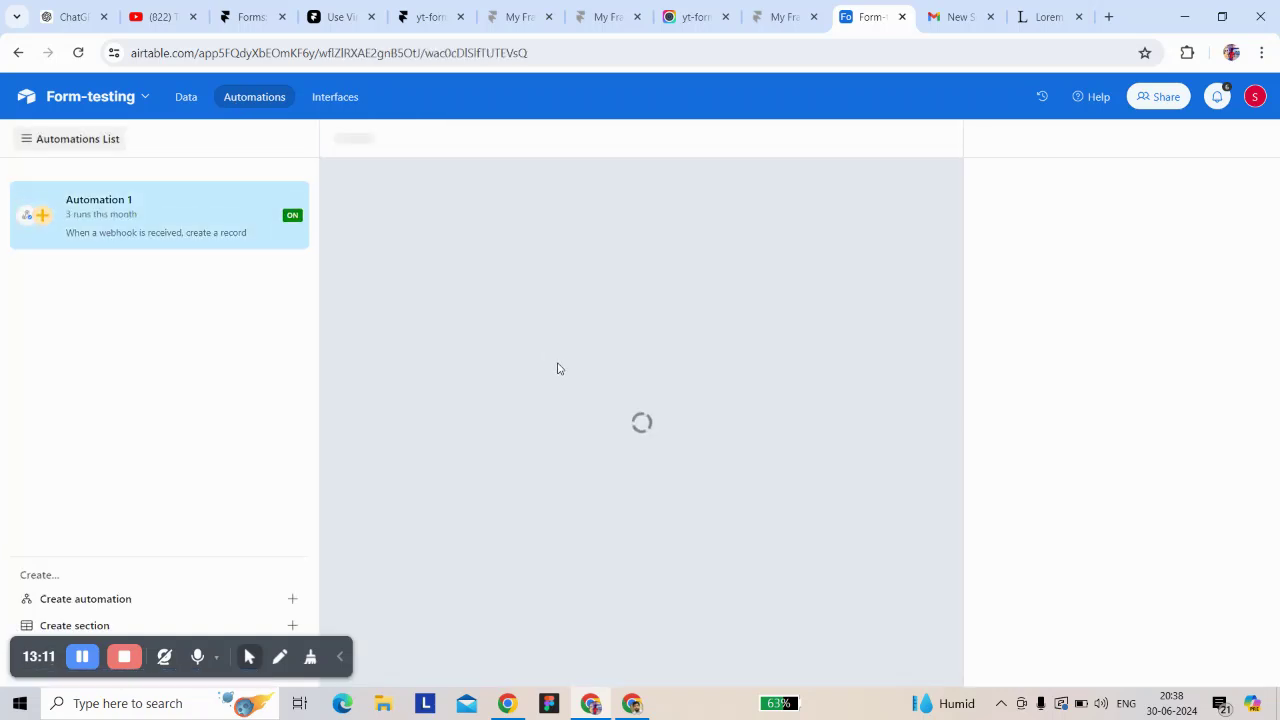
pyautogui.scroll(-3, 1069, 508)
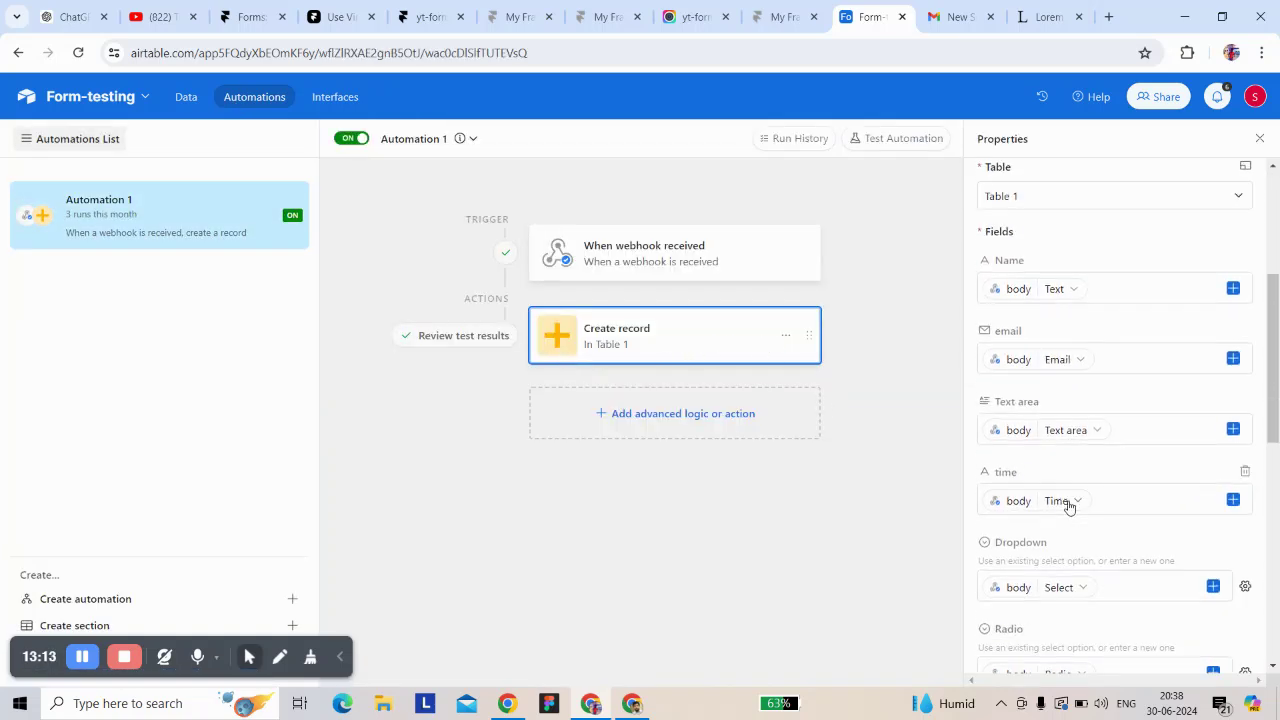
pyautogui.scroll(-2, 1006, 403)
pyautogui.scroll(-3, 1012, 480)
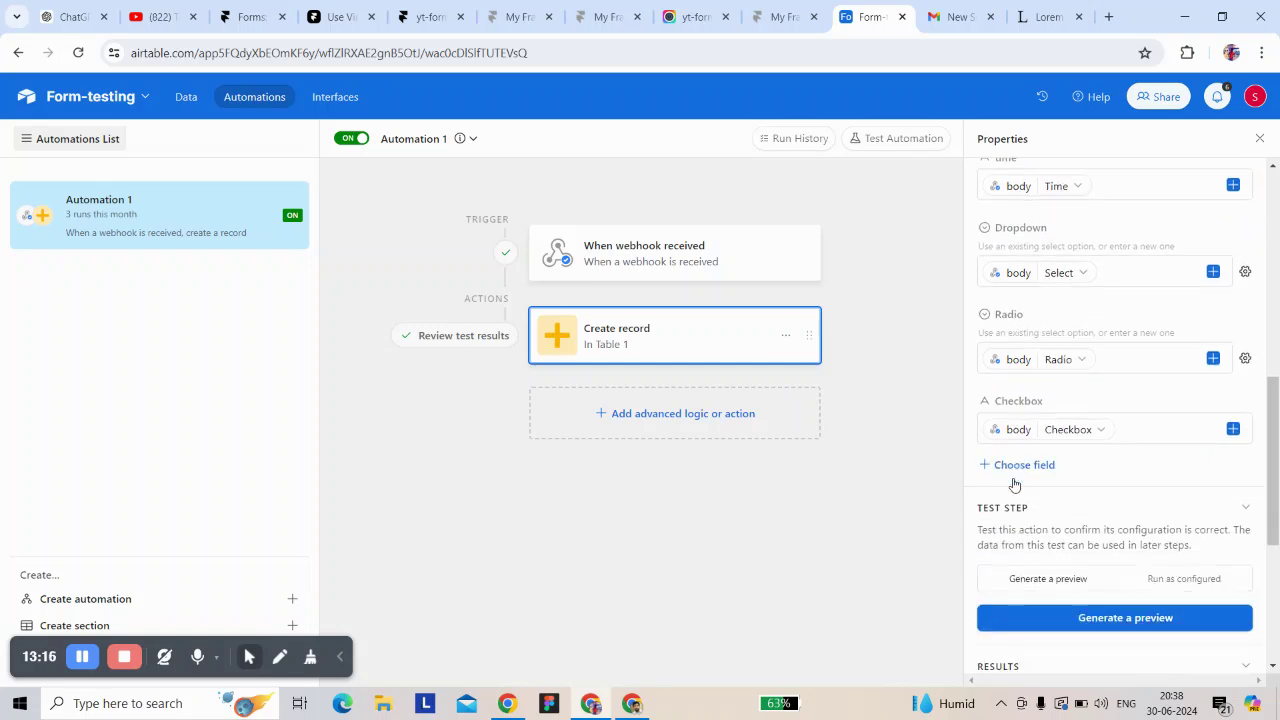
pyautogui.click(1005, 443)
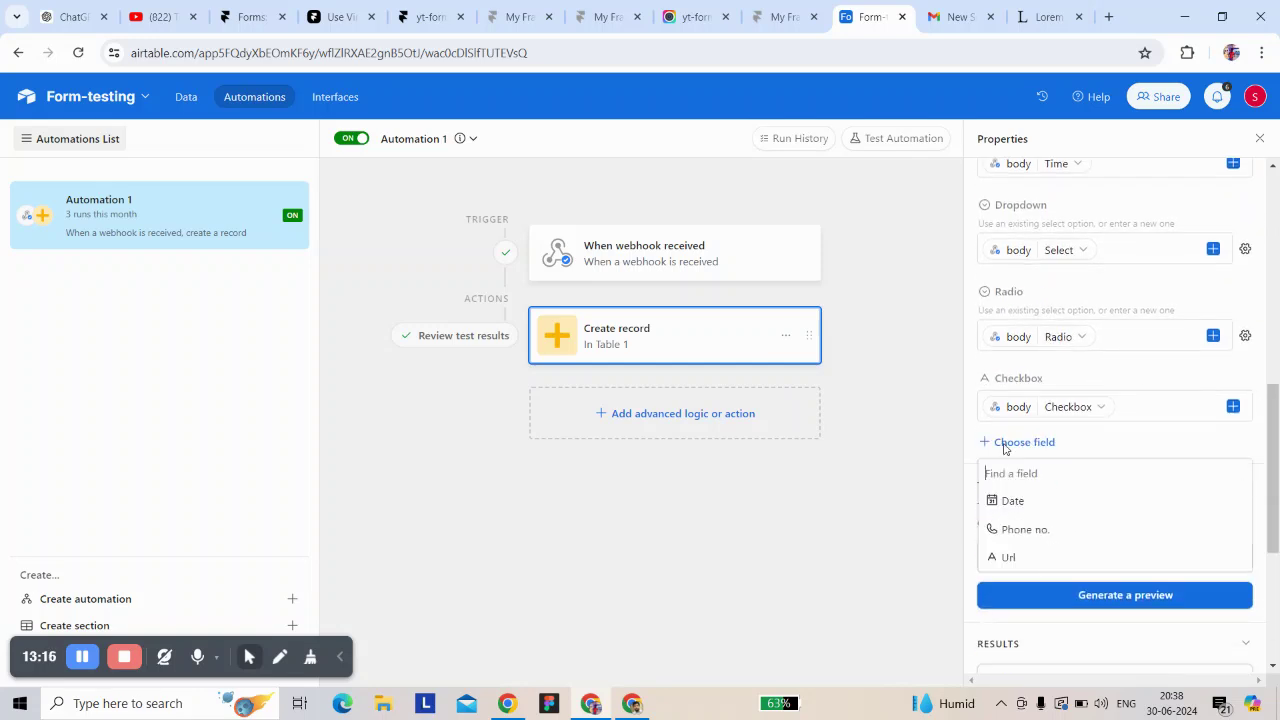
pyautogui.click(1029, 527)
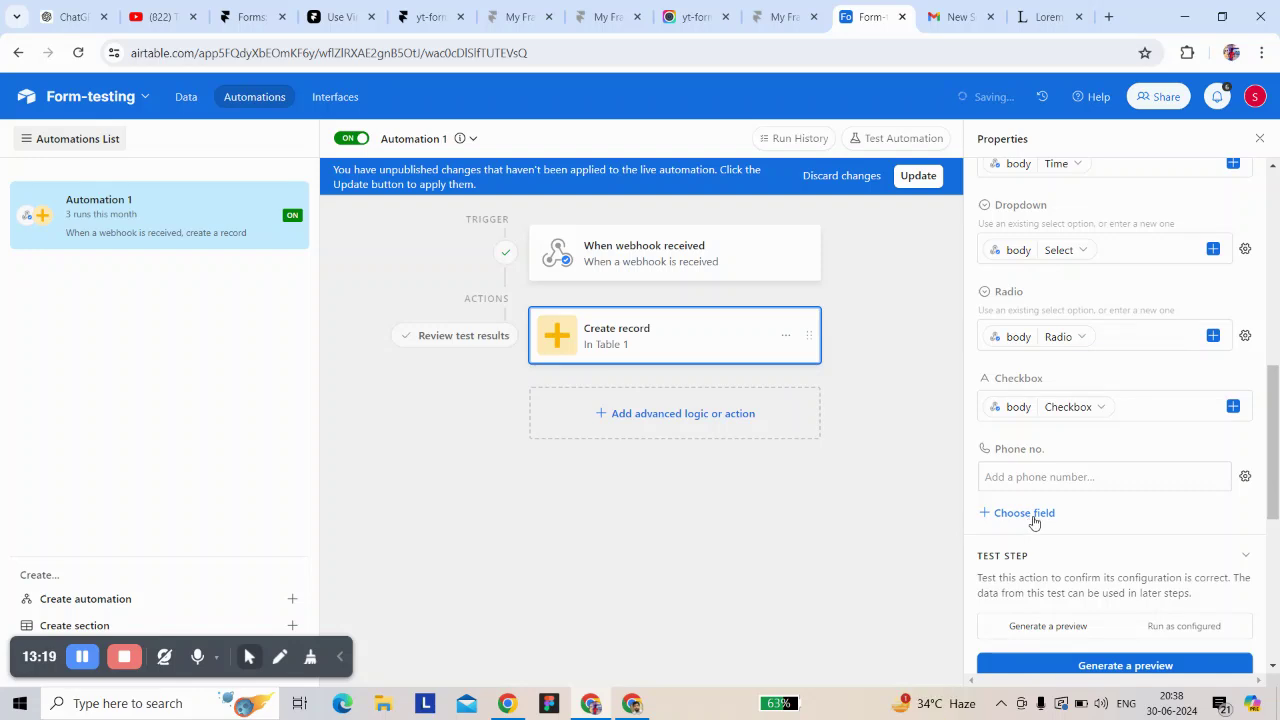
pyautogui.click(1244, 478)
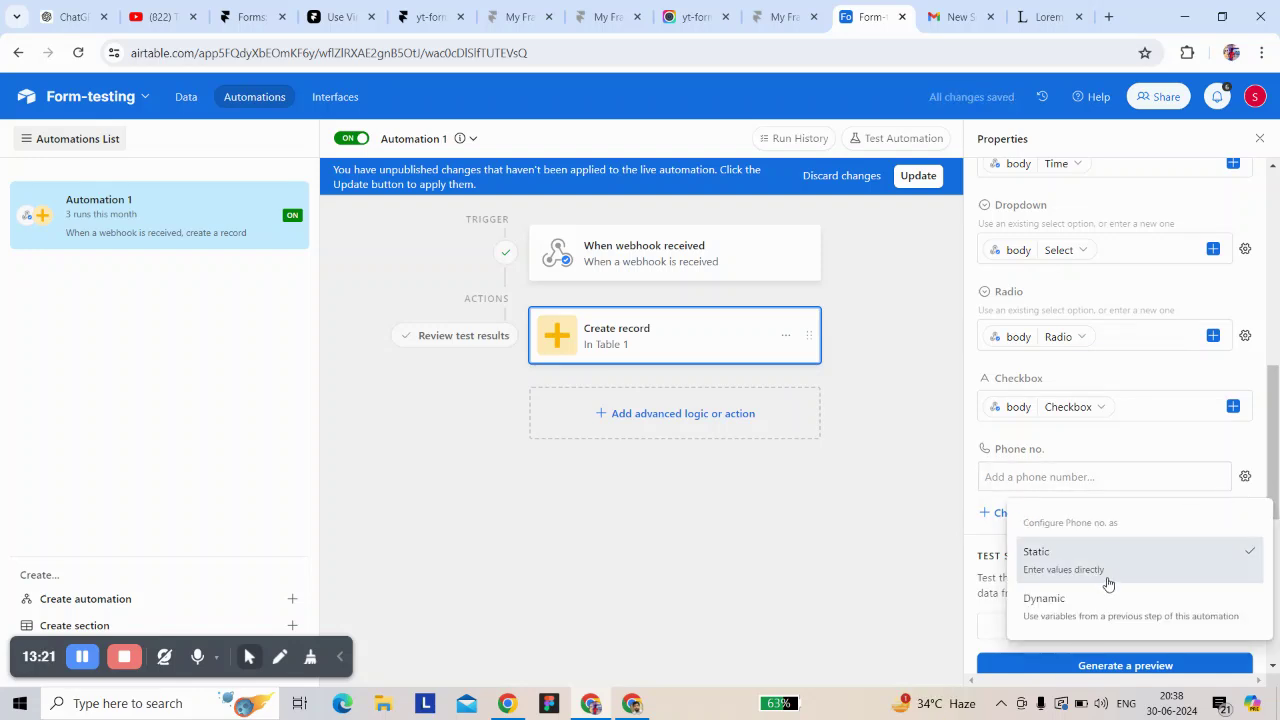
pyautogui.click(1107, 585)
# Step: Add the Date and Url fields to the Create record action
pyautogui.click(1032, 516)
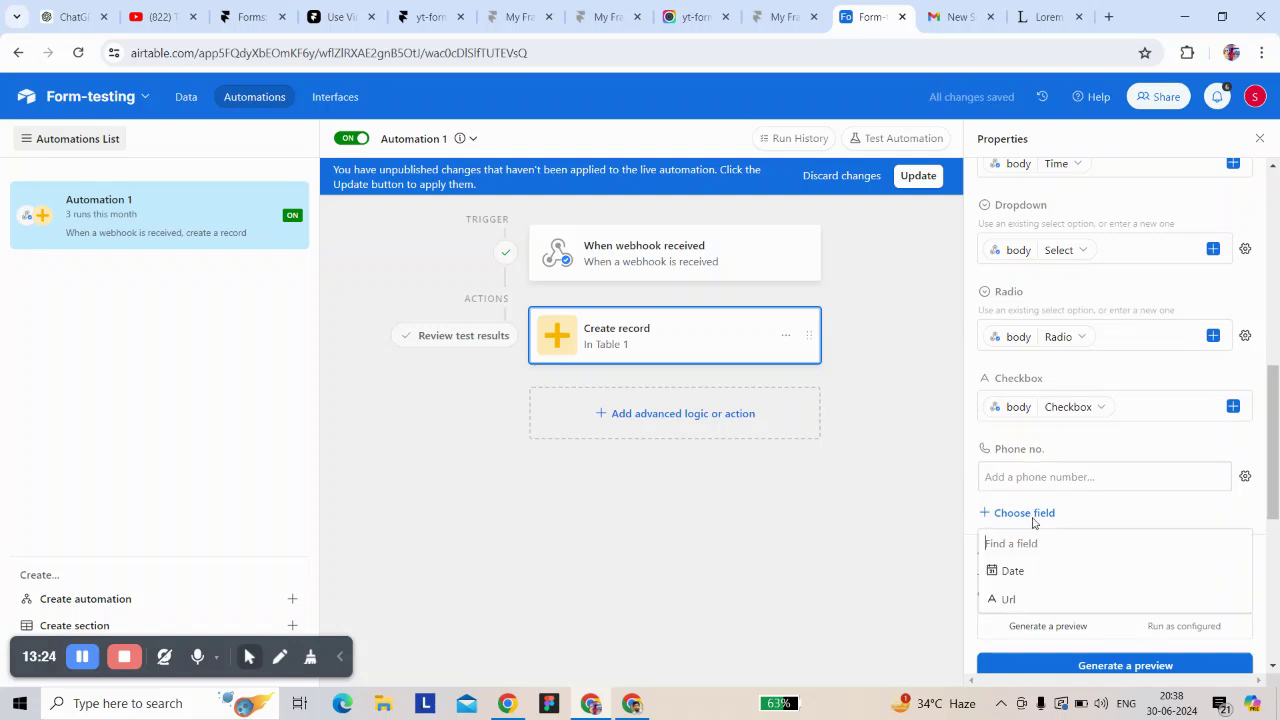
pyautogui.click(1012, 571)
pyautogui.scroll(4, 1026, 441)
pyautogui.scroll(-5, 1024, 443)
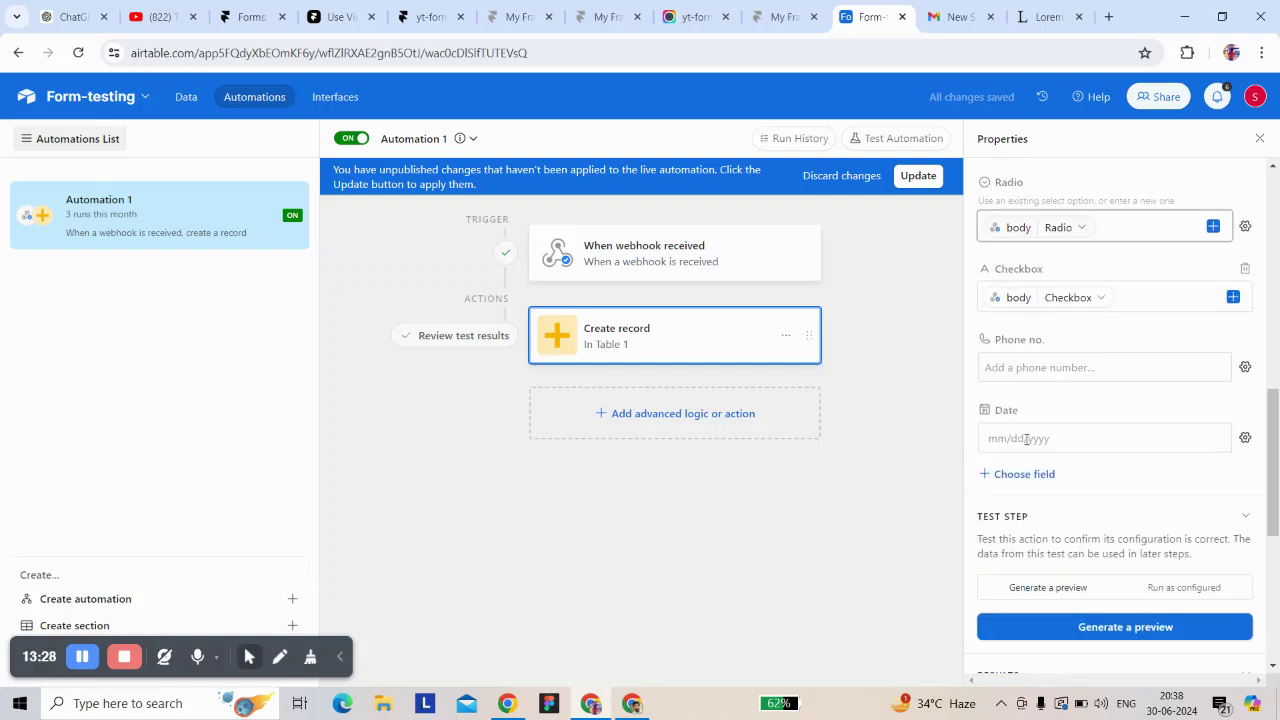
pyautogui.click(1012, 472)
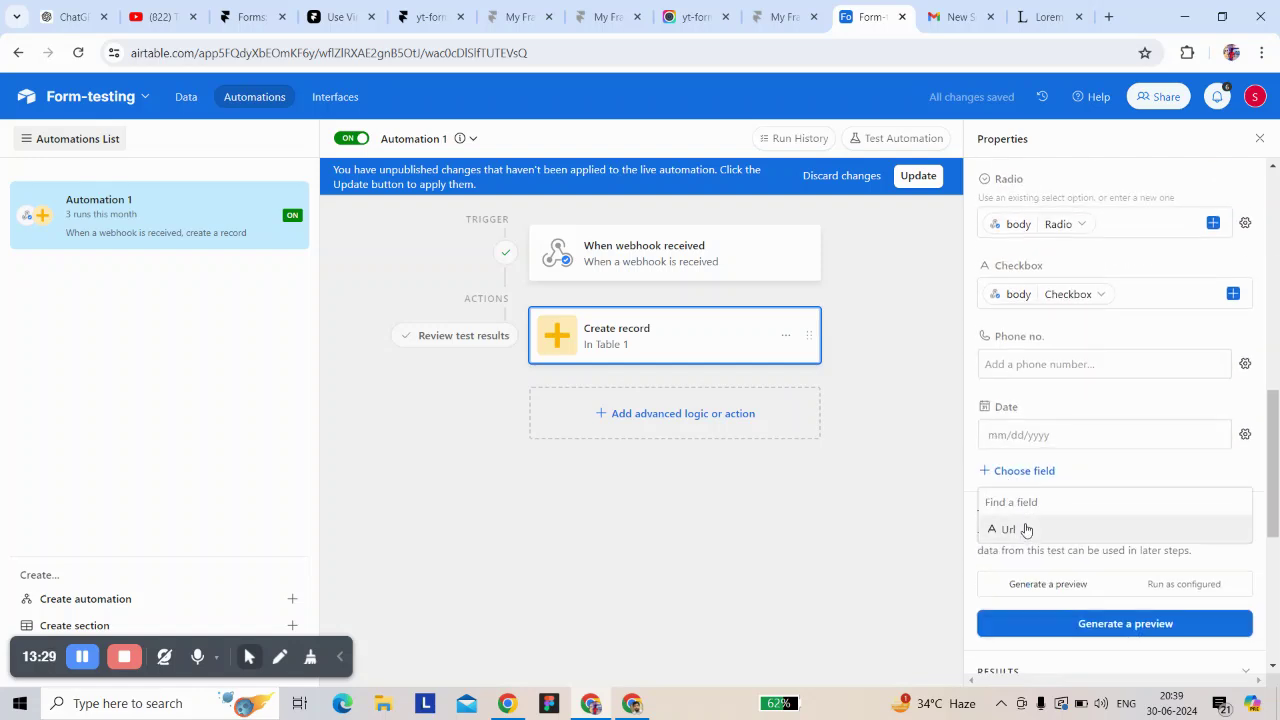
pyautogui.click(1020, 527)
# Step: Configure the Phone no. field as Dynamic and map it to the webhook body's Phone no. value
pyautogui.click(1245, 366)
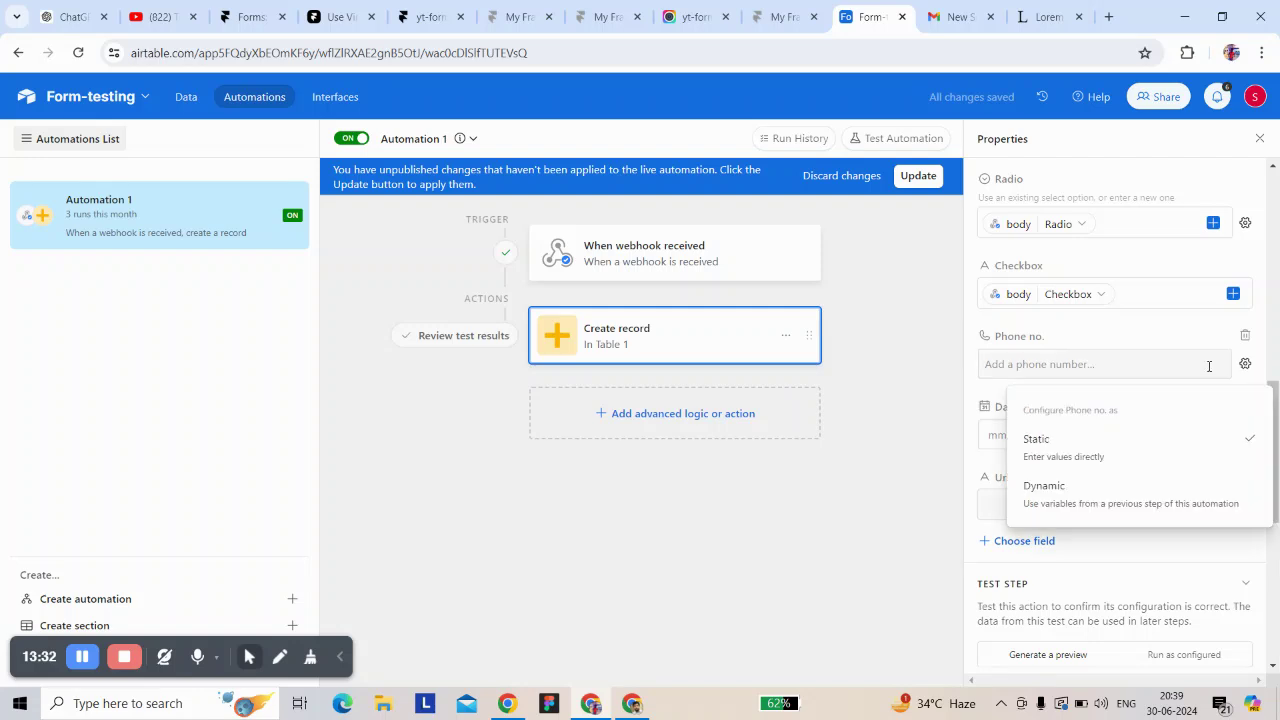
pyautogui.click(1093, 490)
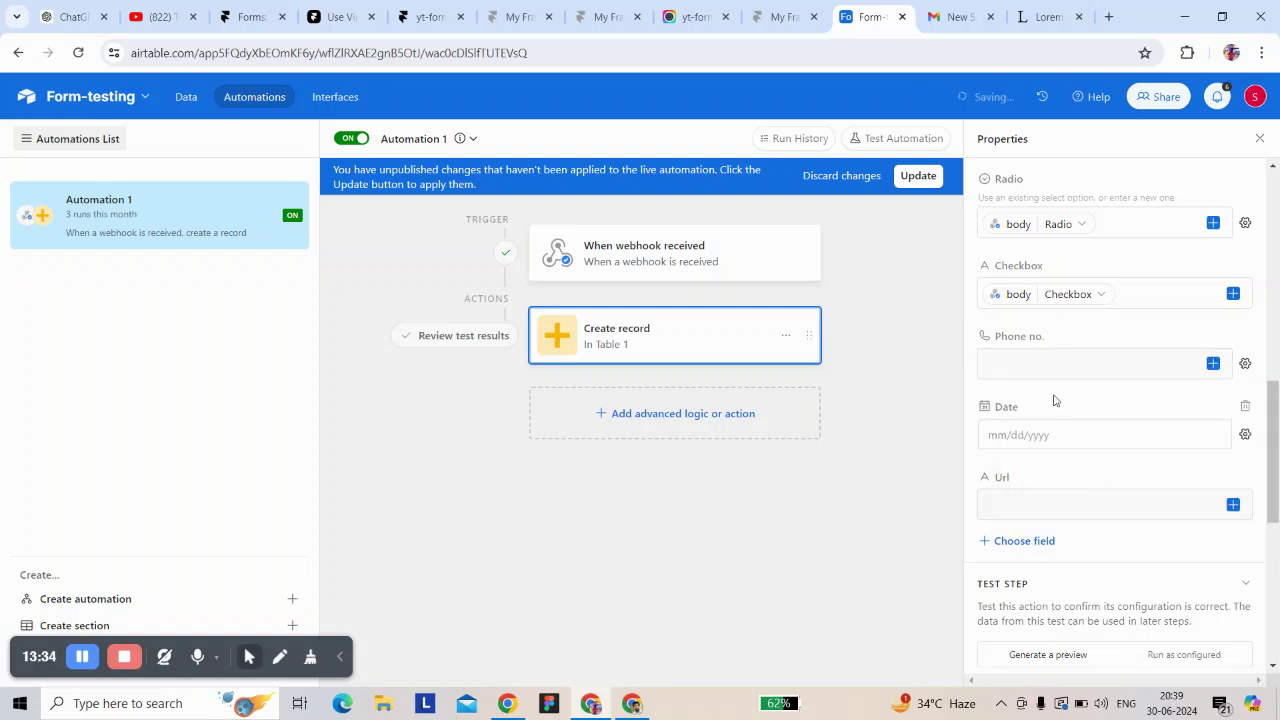
pyautogui.click(1175, 366)
pyautogui.click(1055, 483)
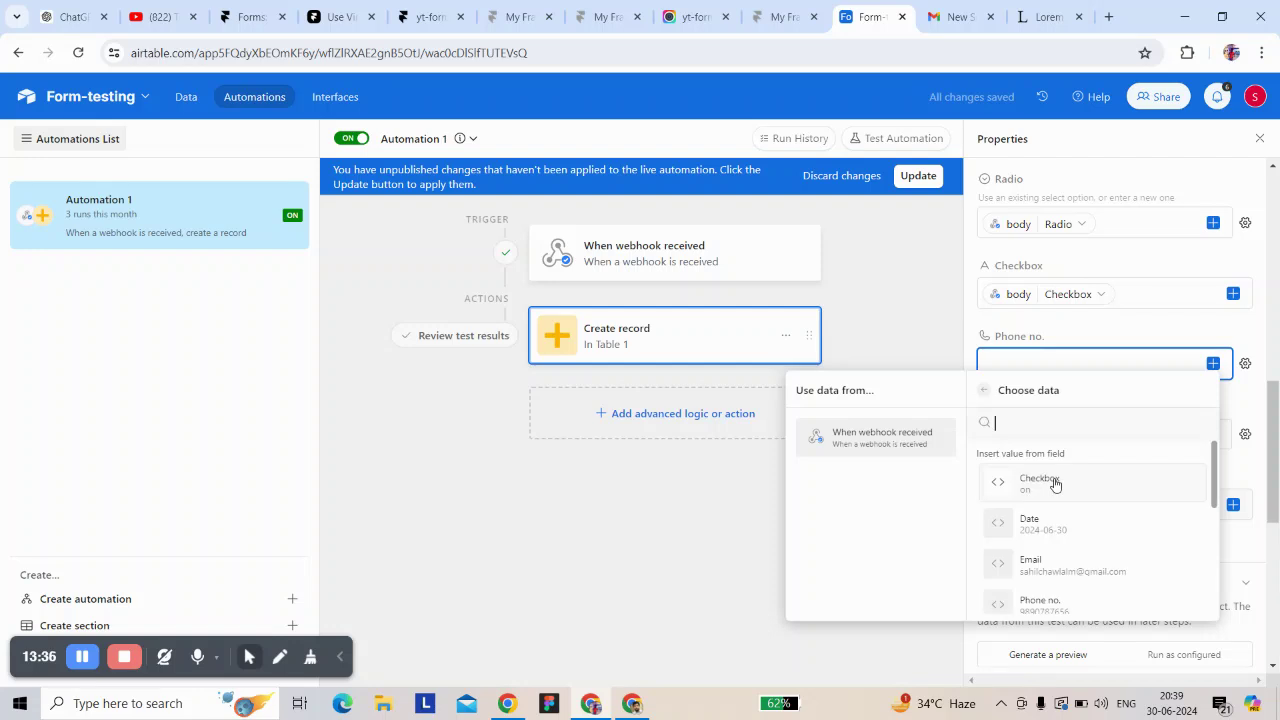
pyautogui.scroll(-2, 1052, 487)
pyautogui.click(1064, 494)
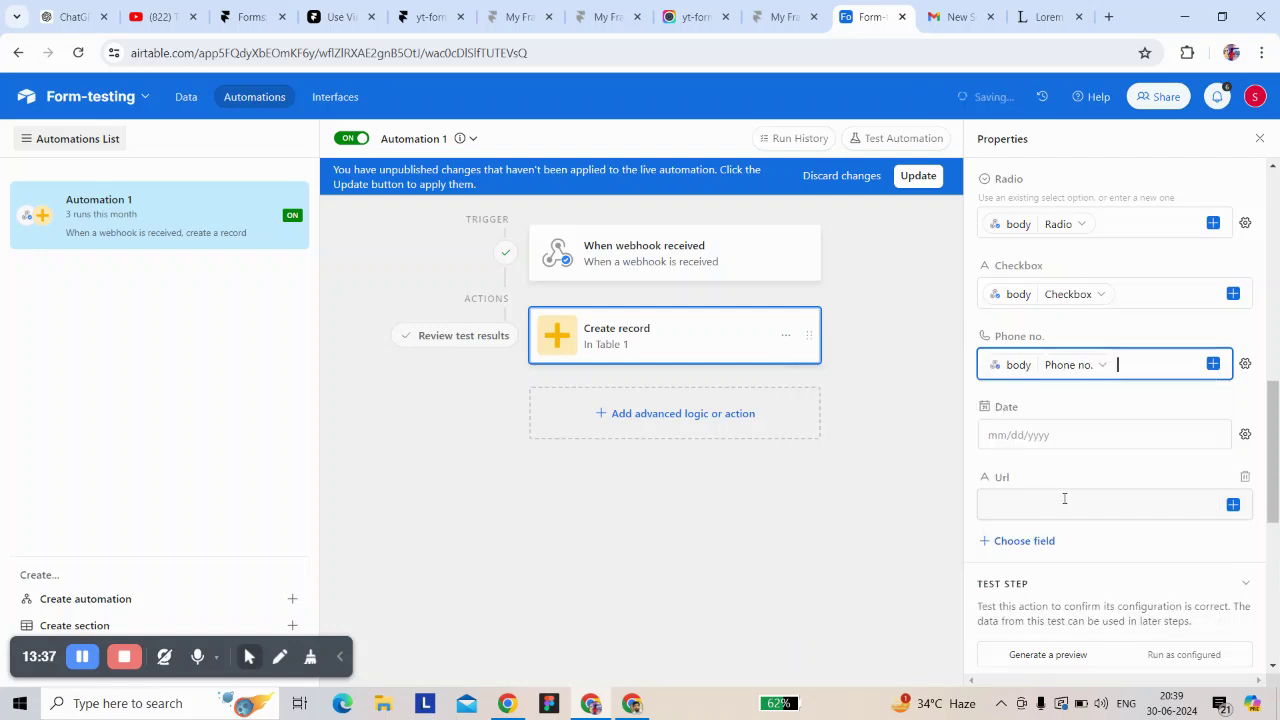
# Step: Configure the Date field as Dynamic and map it to the webhook body's Date value
pyautogui.click(1244, 436)
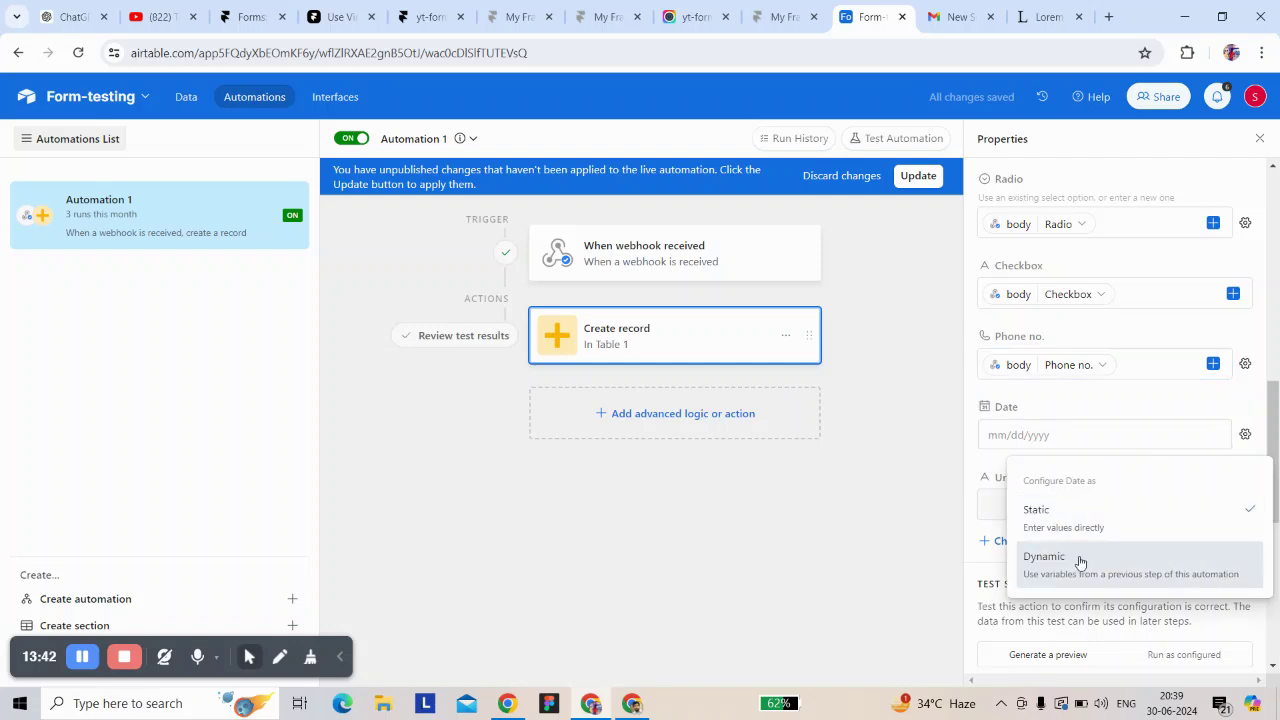
pyautogui.click(1080, 562)
pyautogui.click(1120, 445)
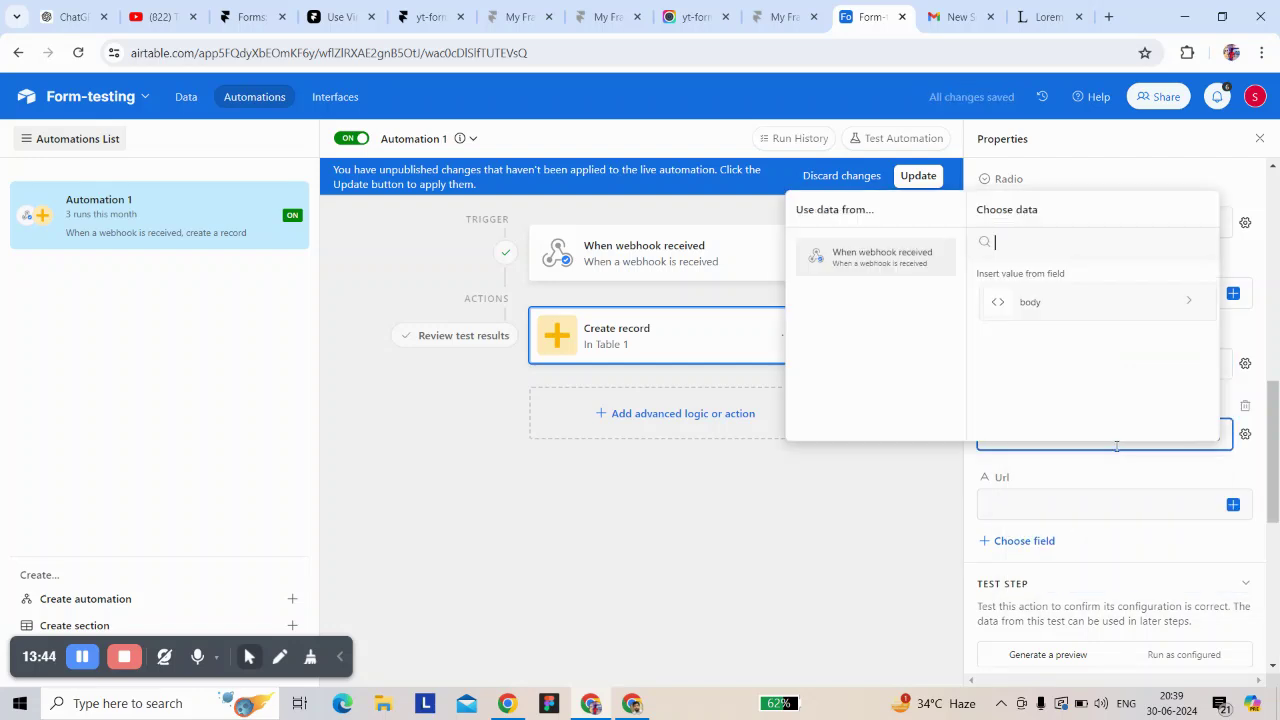
pyautogui.click(1040, 304)
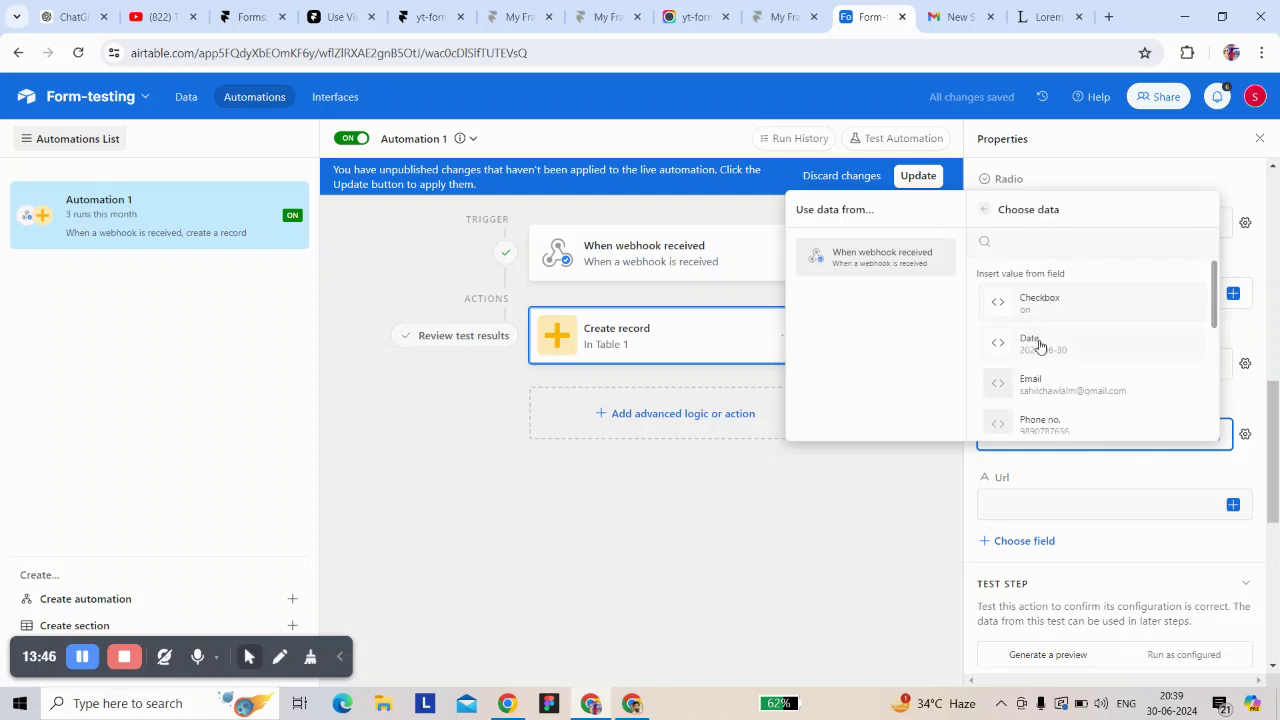
pyautogui.click(1032, 342)
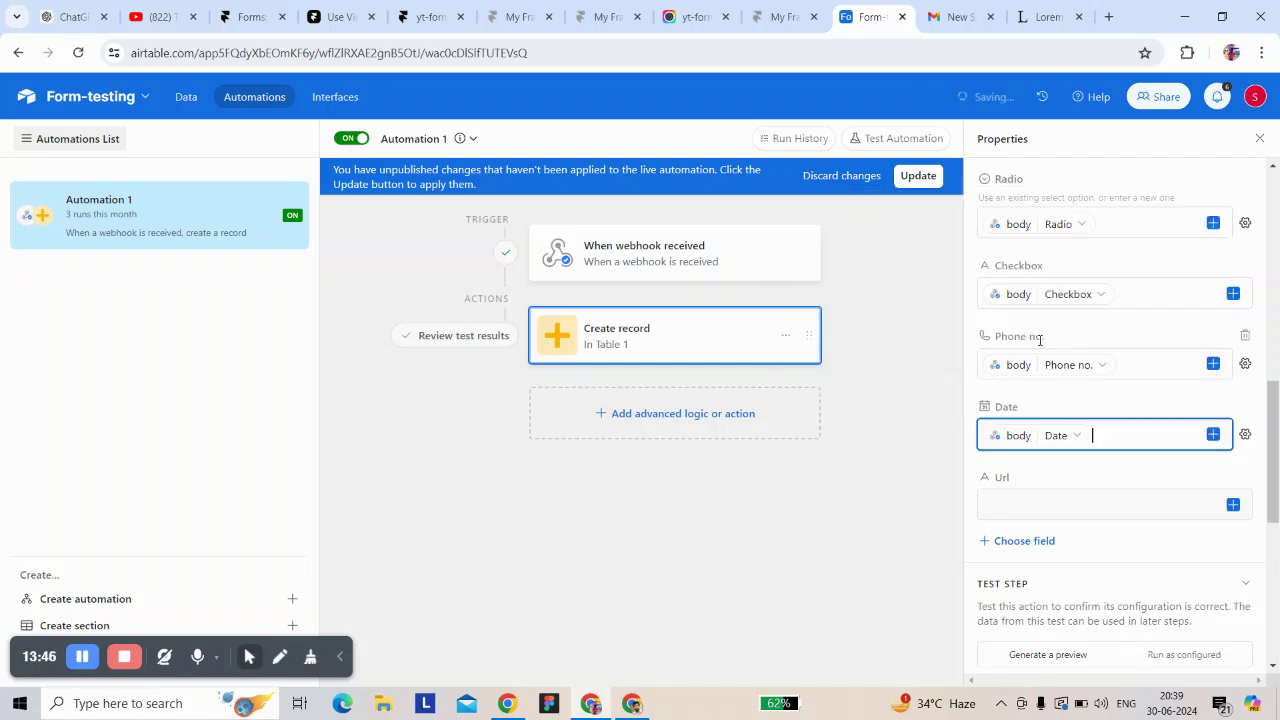
# Step: Map the Url field to the webhook body's Url value and update the live automation, returning to the Table 1 data
pyautogui.click(1233, 506)
pyautogui.click(1045, 376)
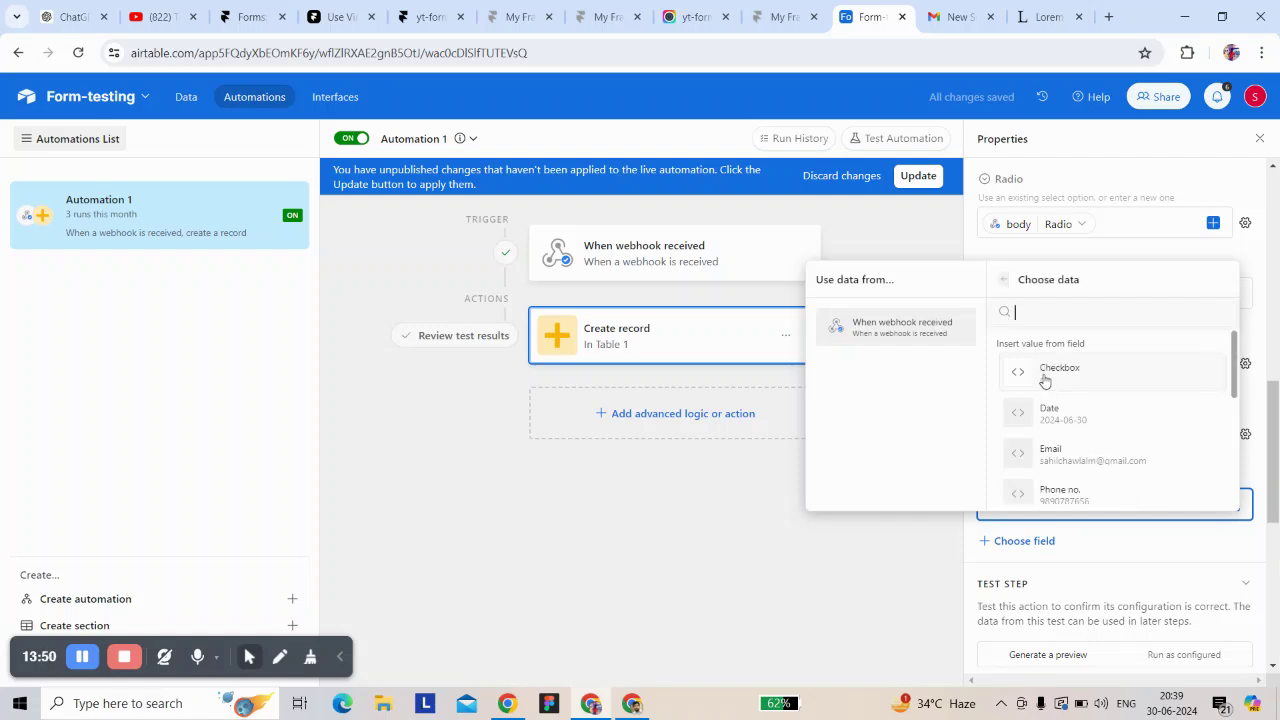
pyautogui.scroll(-4, 1050, 420)
pyautogui.scroll(-3, 1057, 450)
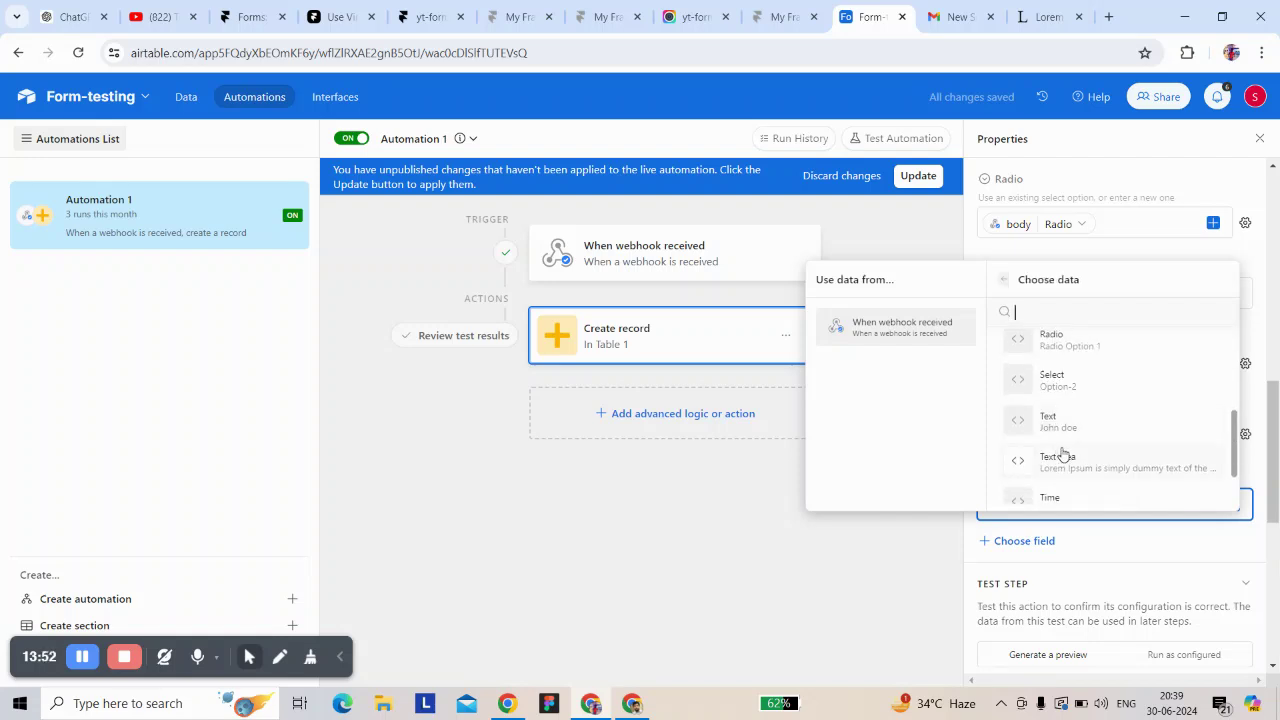
pyautogui.click(1068, 484)
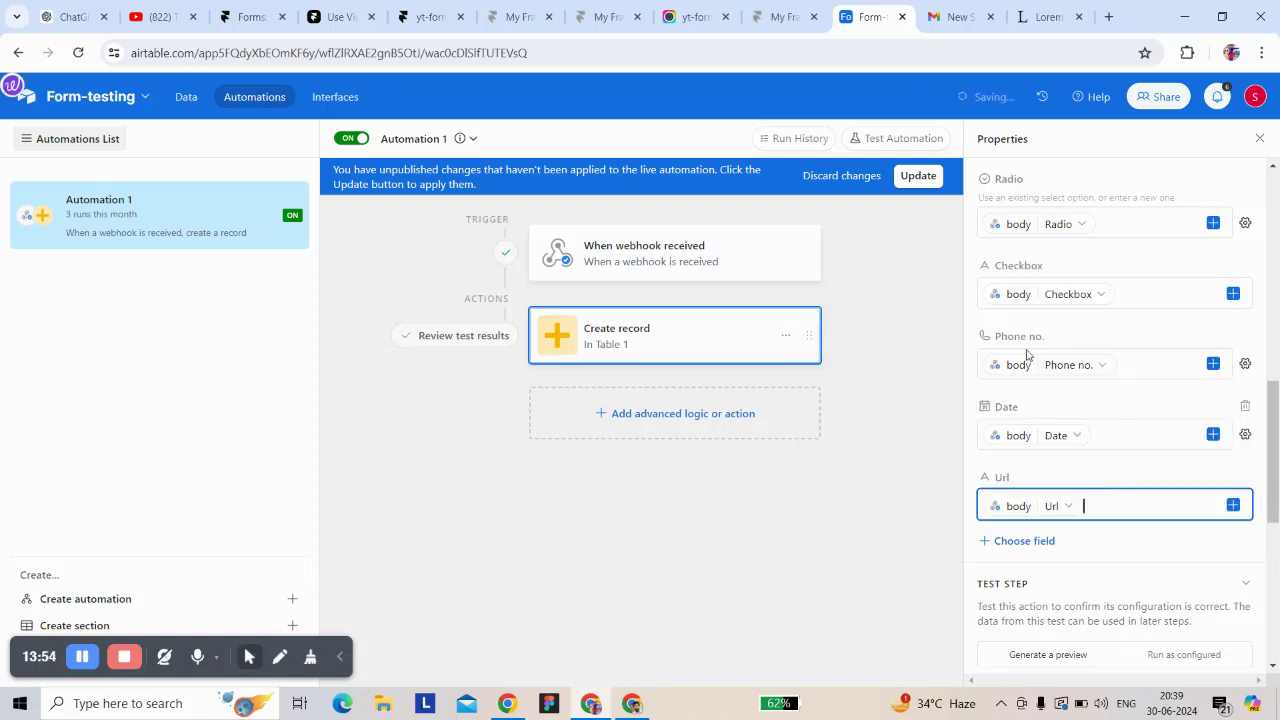
pyautogui.click(918, 176)
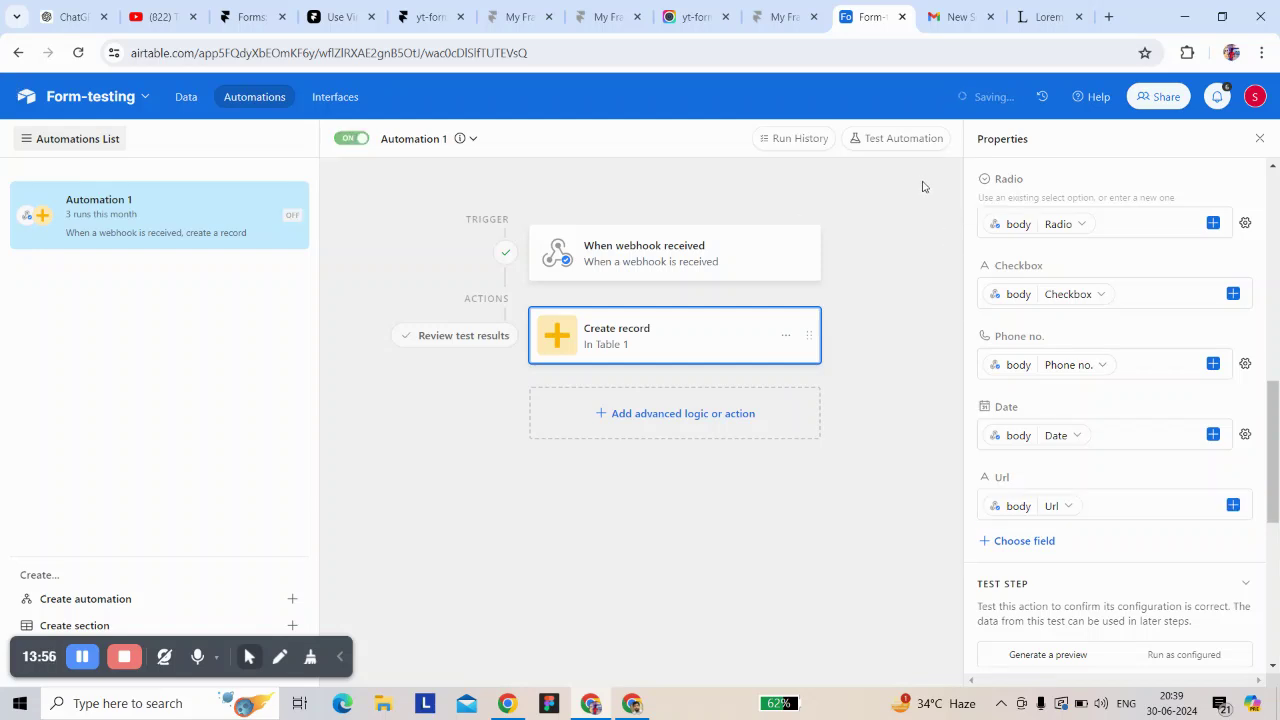
pyautogui.click(180, 97)
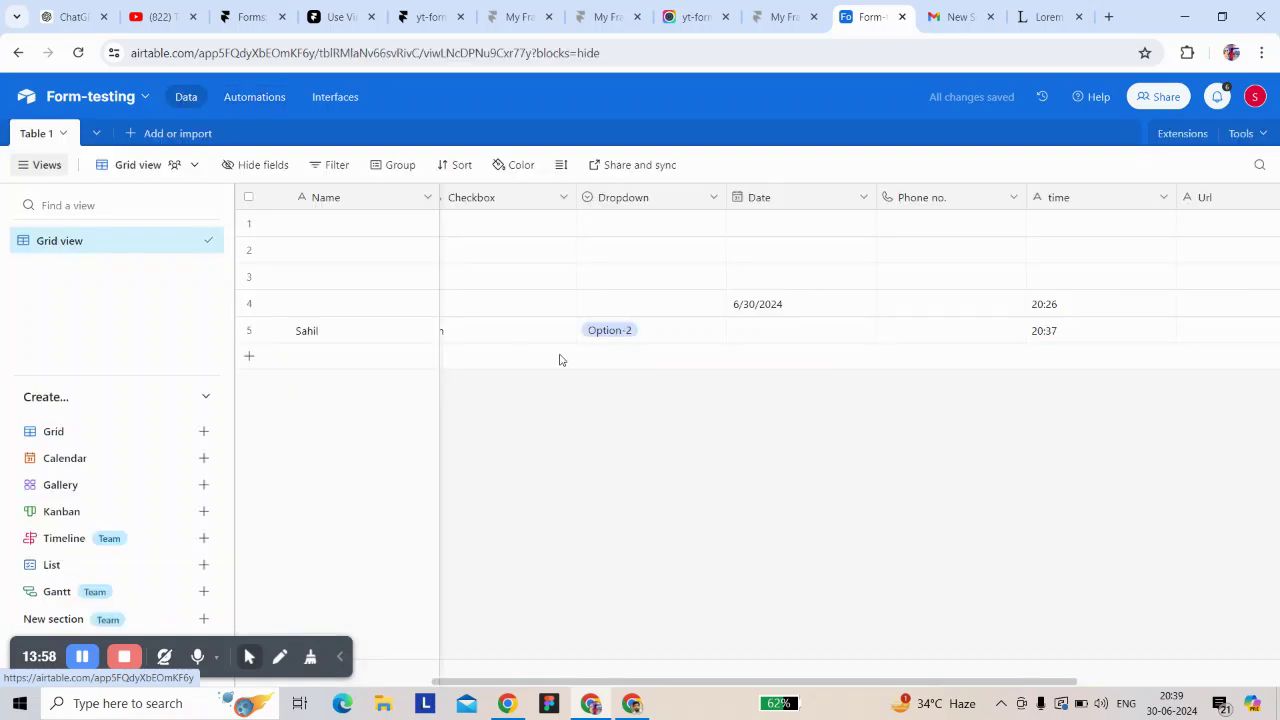
# Step: Switch to the published Framer form and fill in the first name, date 28-06-2024 and time 20:39
pyautogui.click(510, 22)
pyautogui.click(18, 53)
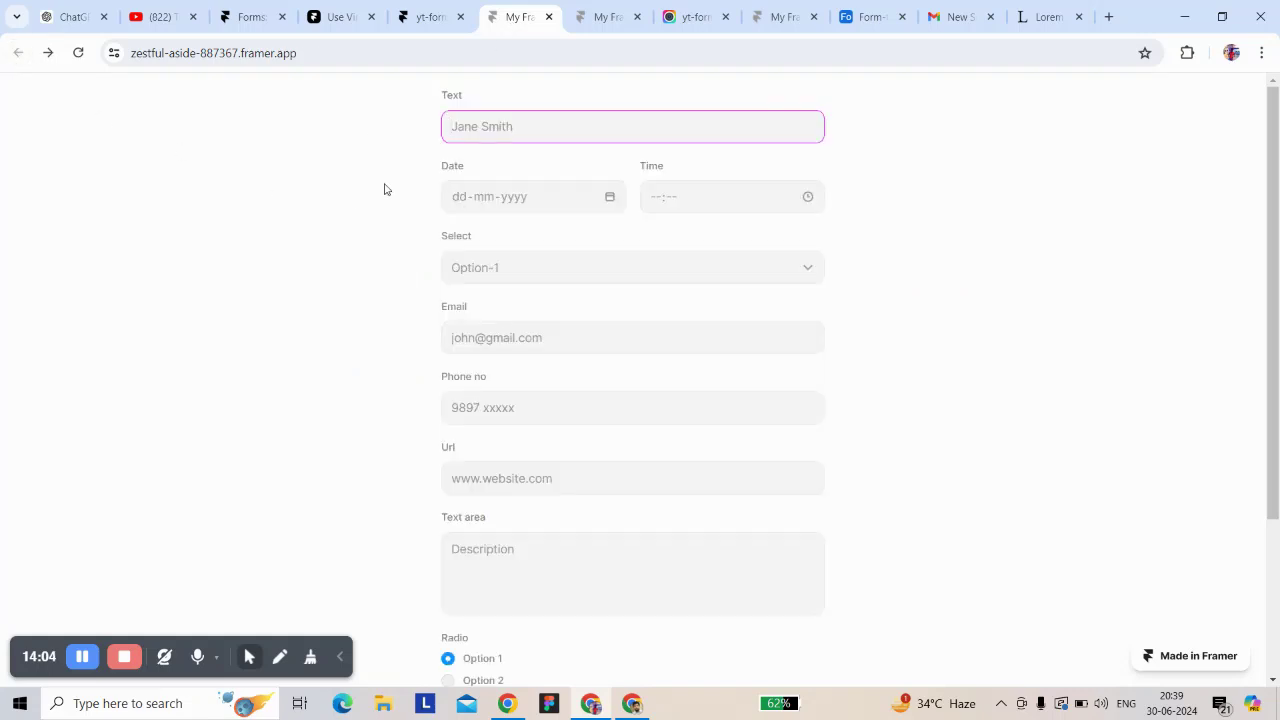
pyautogui.write('Sahil')
pyautogui.click(609, 204)
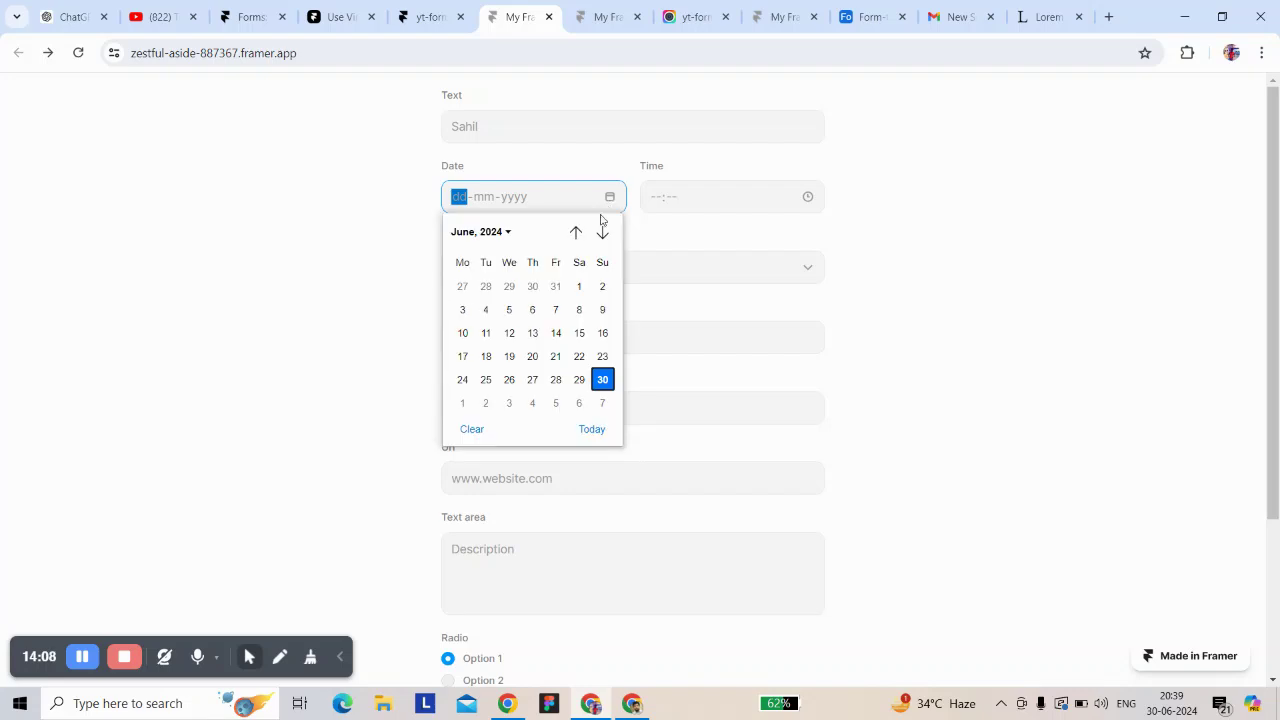
pyautogui.click(555, 379)
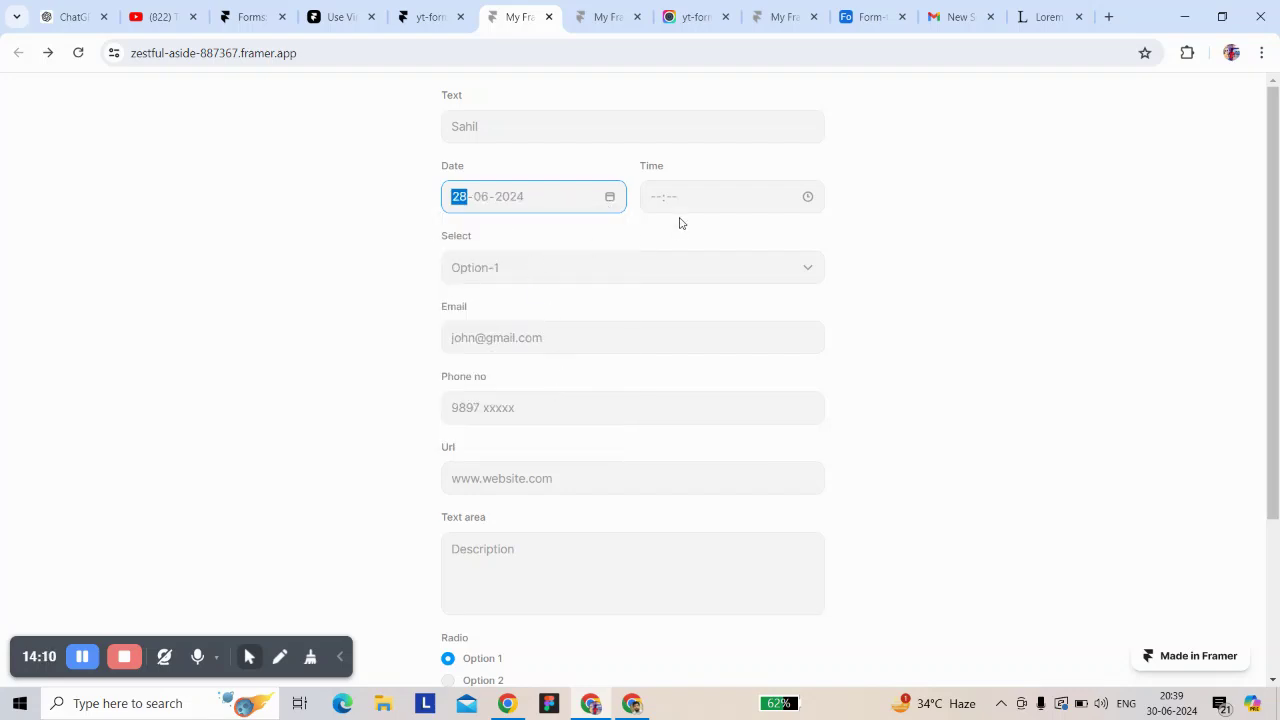
pyautogui.click(806, 198)
pyautogui.click(705, 238)
# Step: Choose Option-2 in the form's Select field and fill in the contact's e-mail and phone number
pyautogui.click(571, 268)
pyautogui.click(551, 305)
pyautogui.click(555, 338)
pyautogui.click(566, 375)
pyautogui.click(529, 408)
pyautogui.click(546, 451)
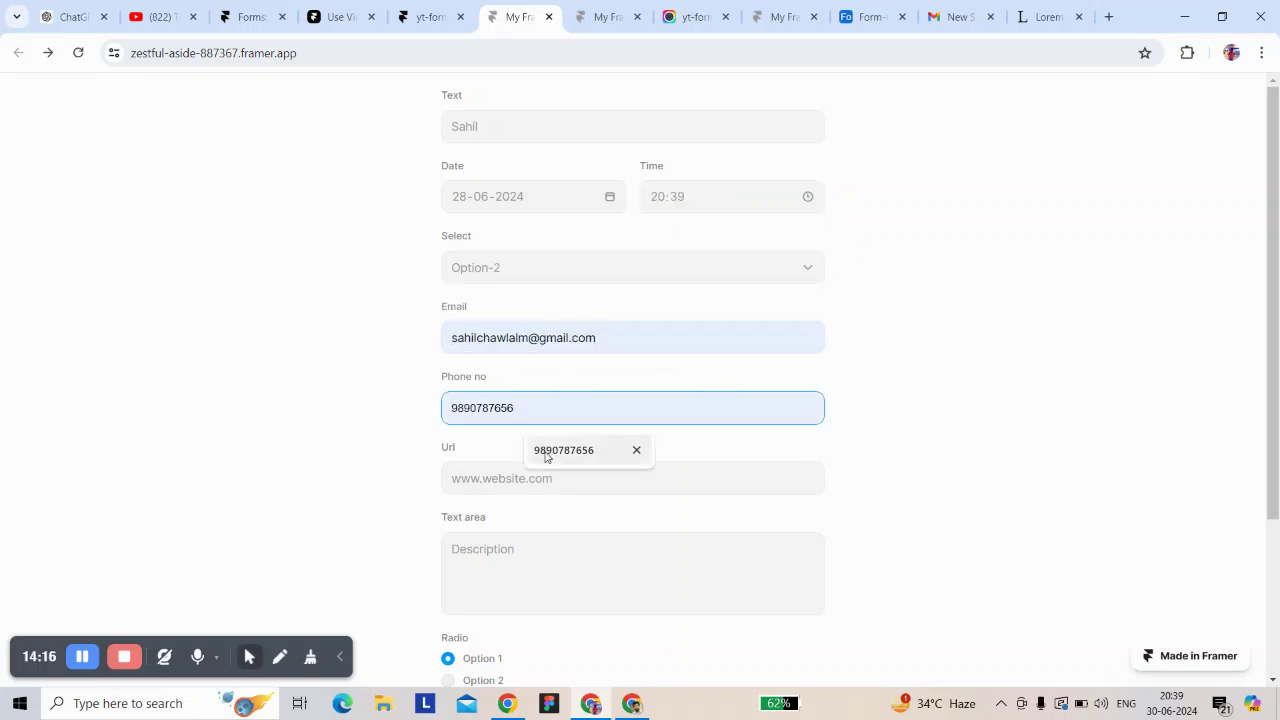
pyautogui.click(529, 477)
pyautogui.click(560, 519)
pyautogui.click(541, 557)
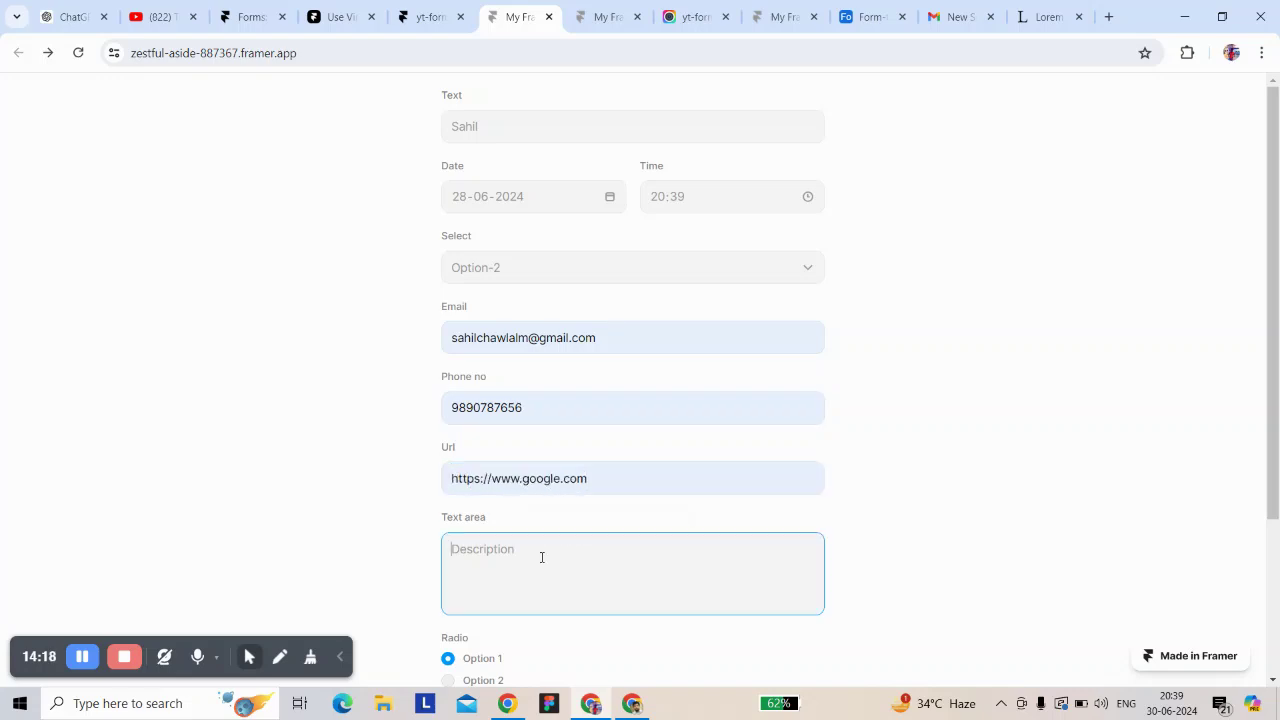
pyautogui.write('Description')
# Step: Choose radio Option 2, enable Subscribe to Newsletter and submit the form
pyautogui.scroll(-2, 538, 555)
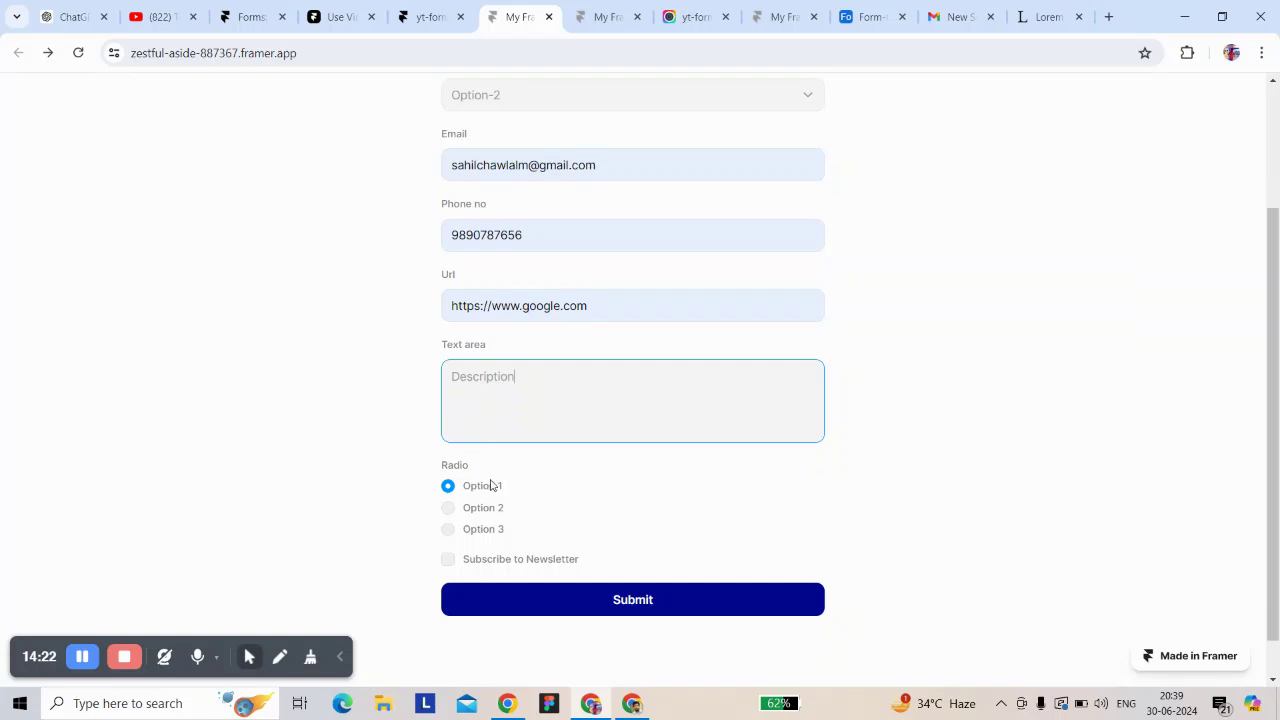
pyautogui.click(450, 514)
pyautogui.click(449, 561)
pyautogui.click(612, 598)
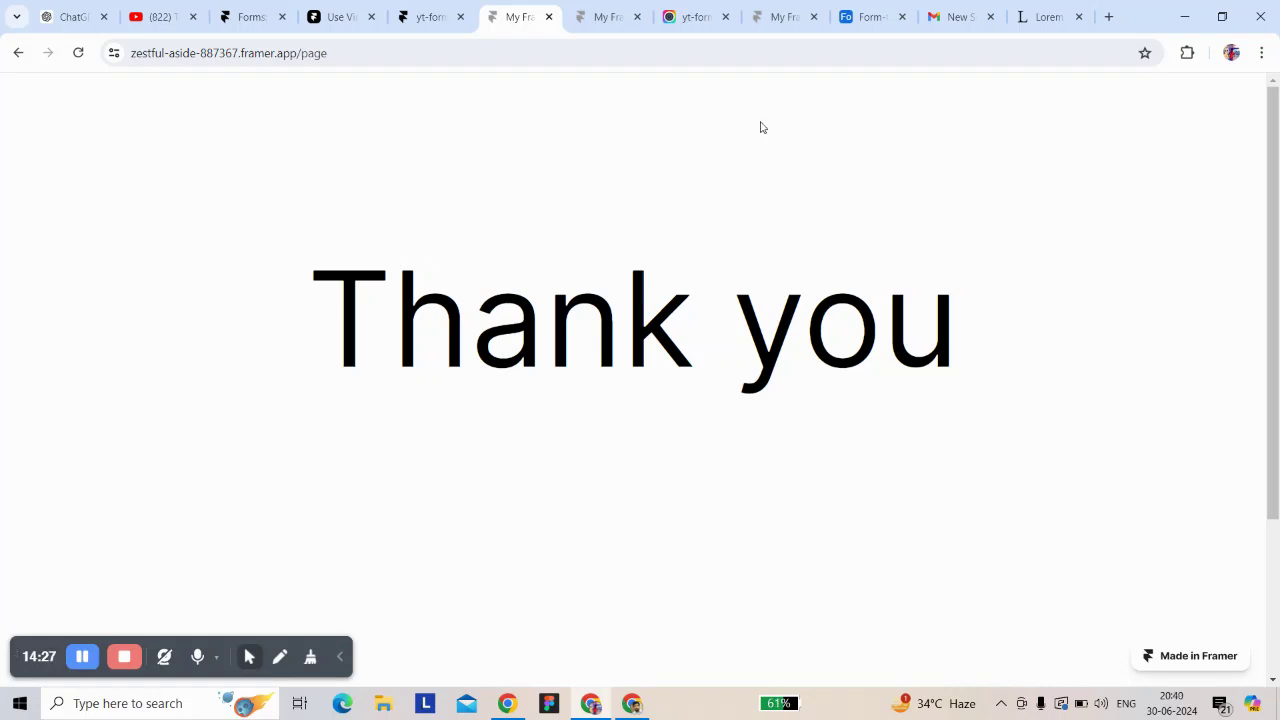
# Step: Check the newest Table 1 record in Airtable across all columns from Name to Radio for the submitted values
pyautogui.click(866, 20)
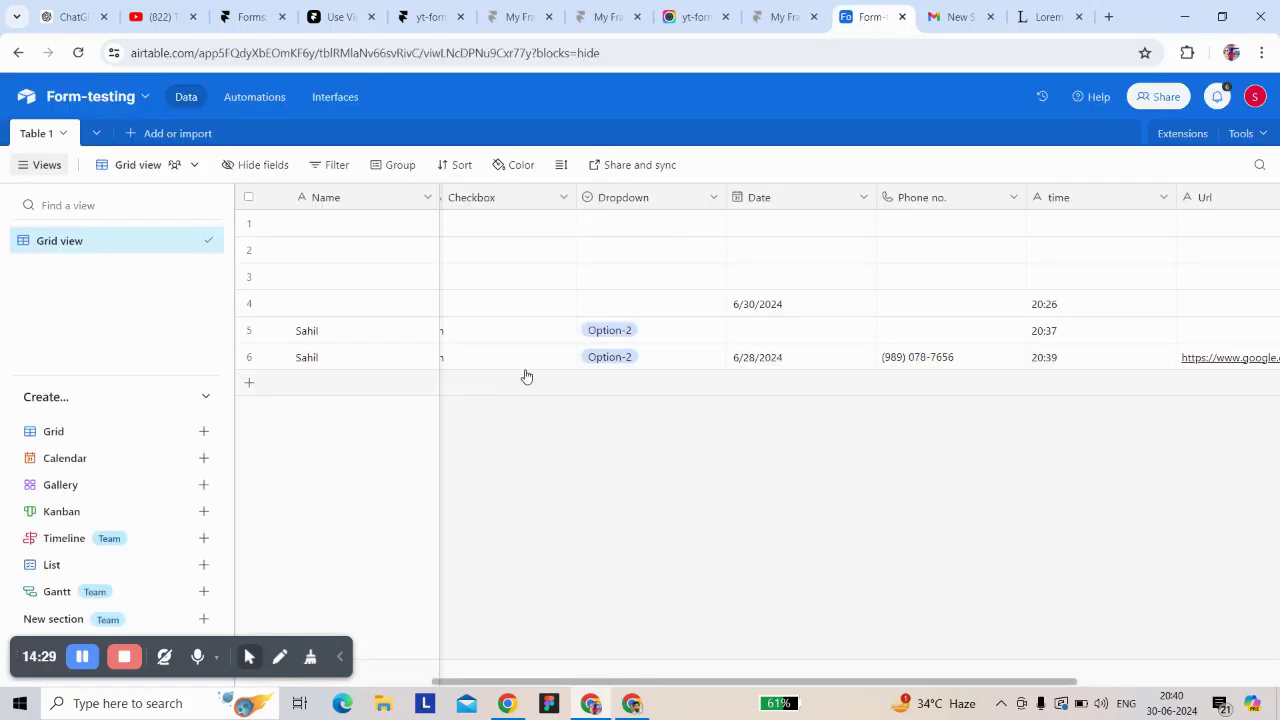
pyautogui.hscroll(-5, 520, 378)
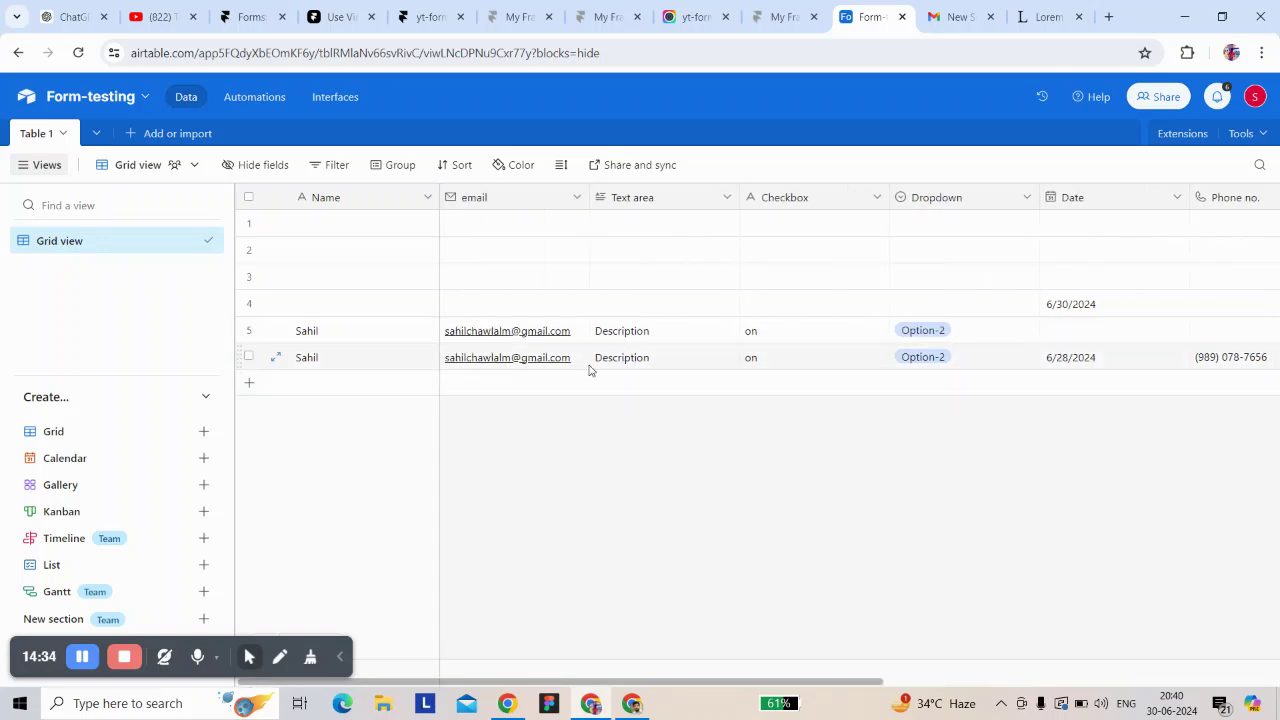
pyautogui.hscroll(5, 589, 370)
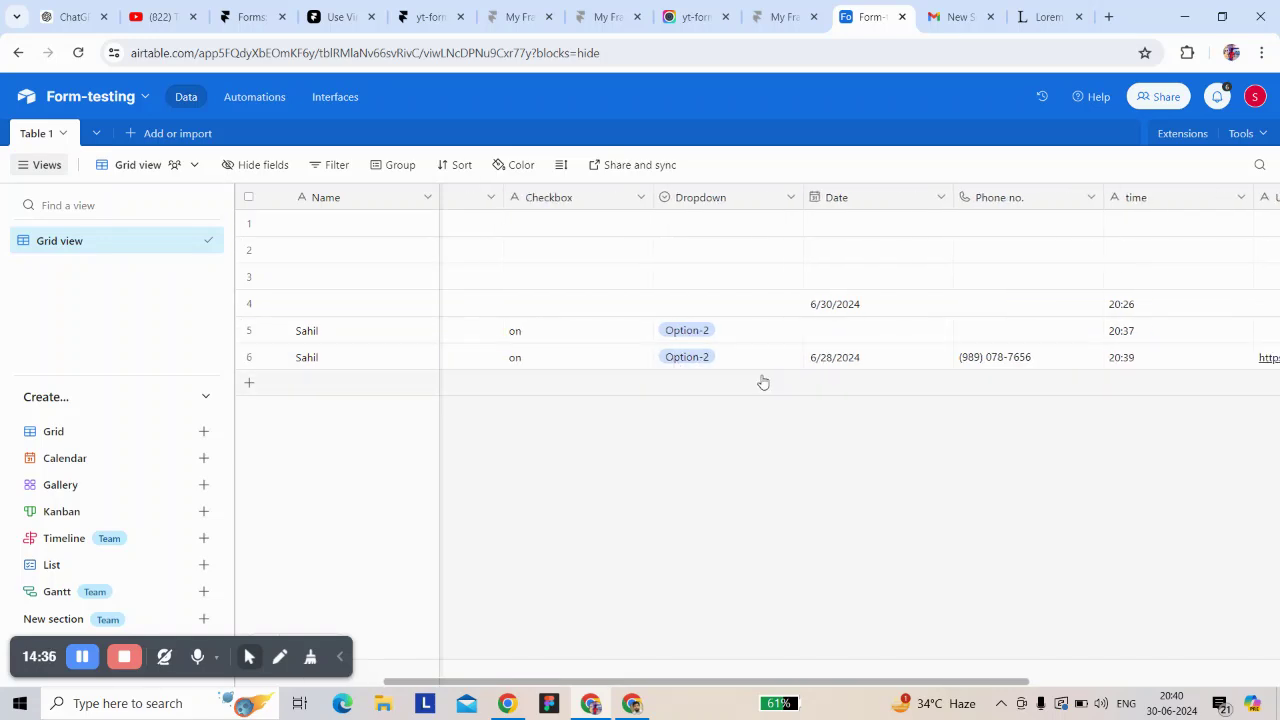
pyautogui.hscroll(4, 760, 381)
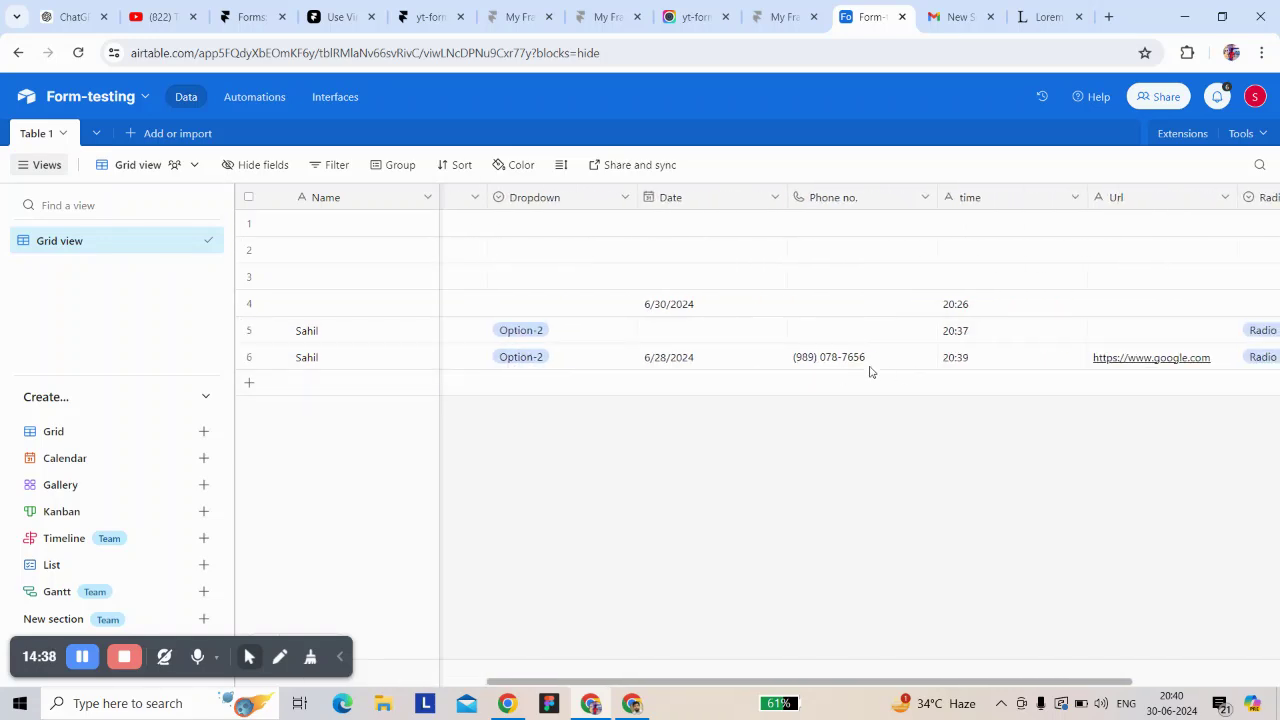
pyautogui.hscroll(4, 900, 378)
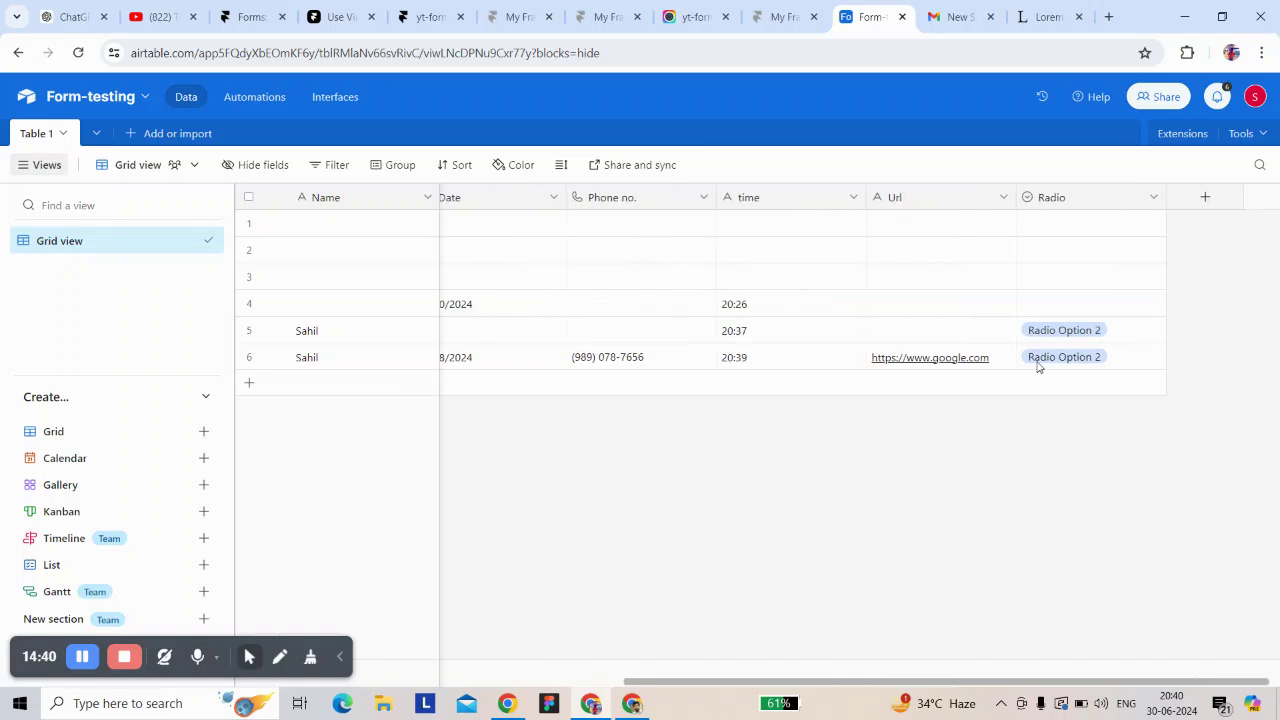